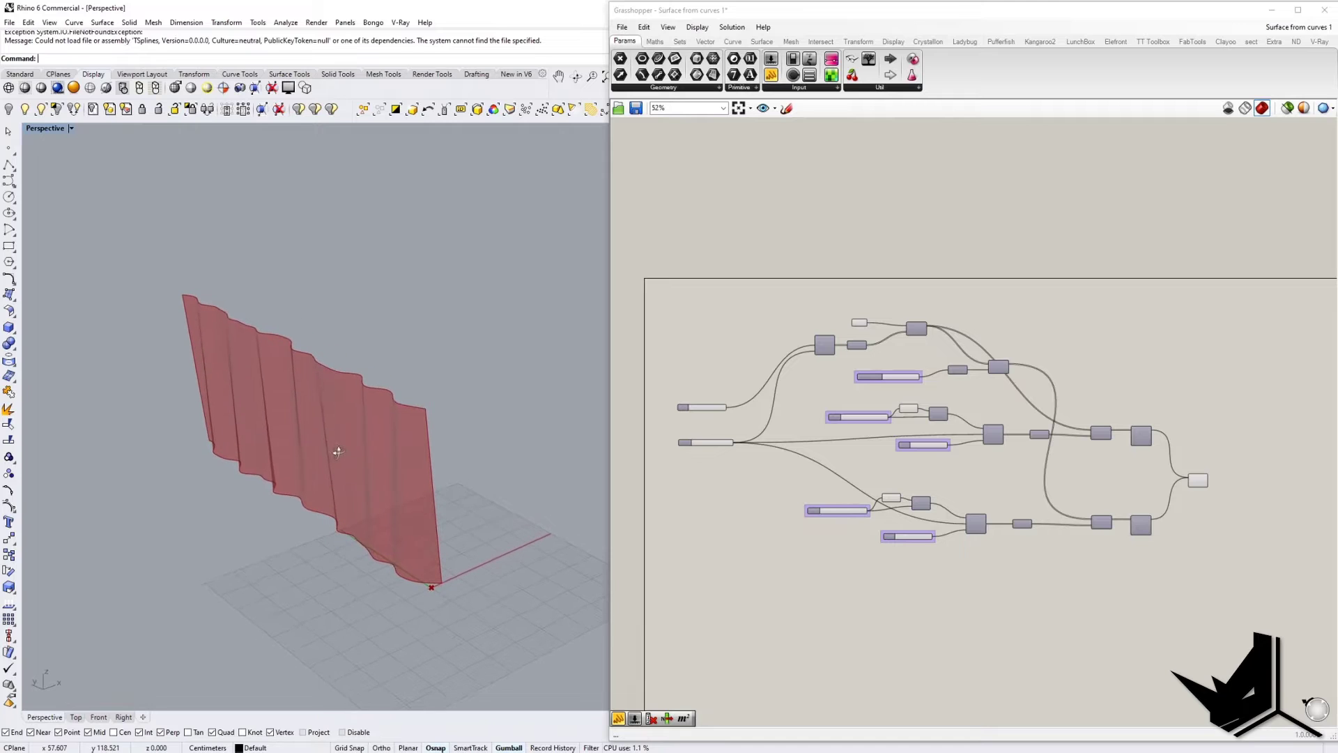
Turn off the preview of the Loft component at the end of the definition.
right_drag(1198, 481, 1153, 480)
click(1153, 479)
right_click(1154, 481)
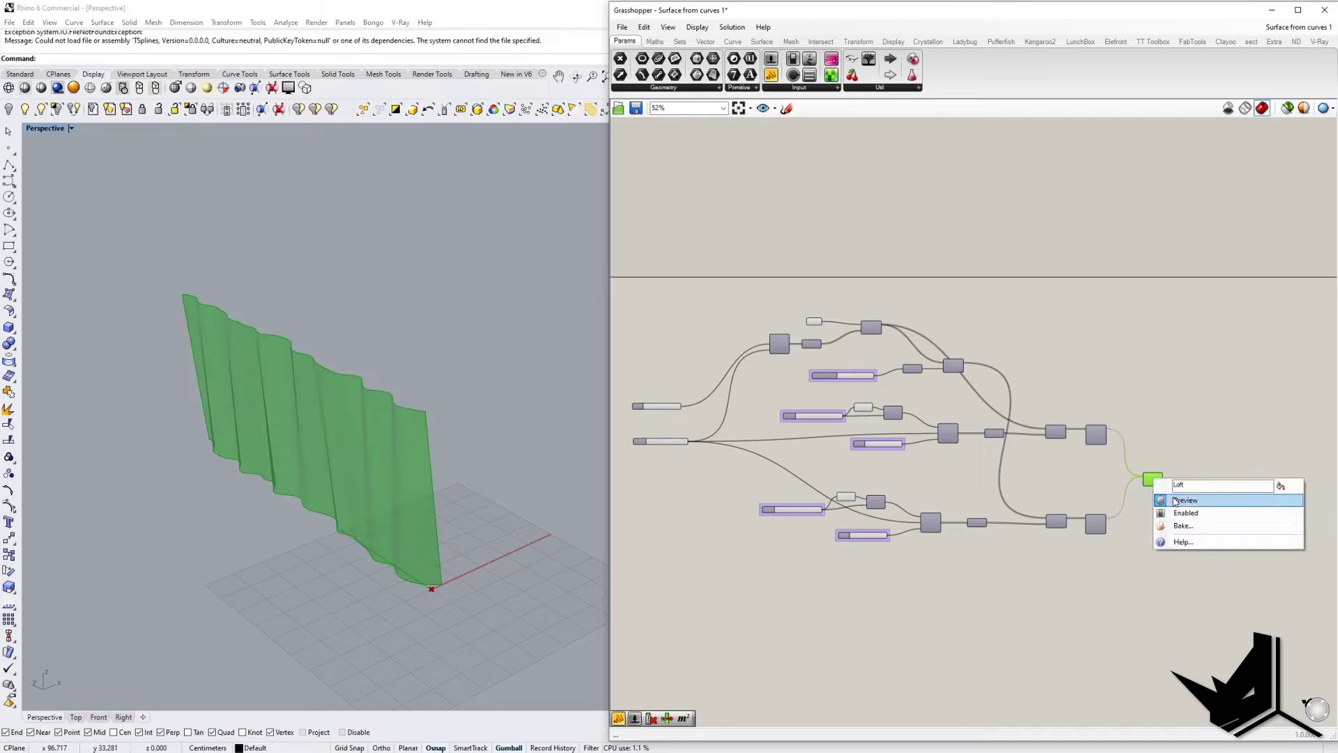
click(1178, 500)
Reposition the Point parameter that feeds the first Move component so it sits just above the Series component.
right_drag(798, 359, 1002, 389)
scroll(1001, 390, up, 4)
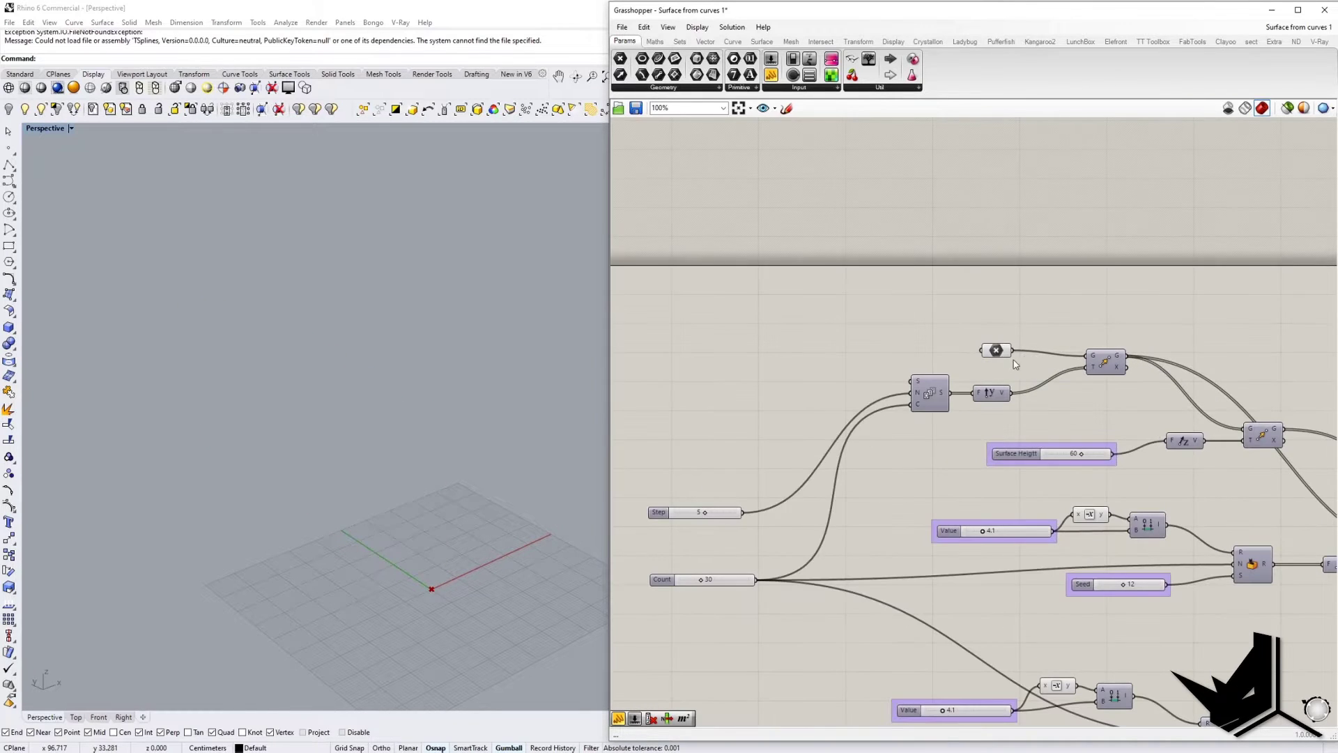
drag(995, 351, 948, 345)
scroll(948, 345, up, 2)
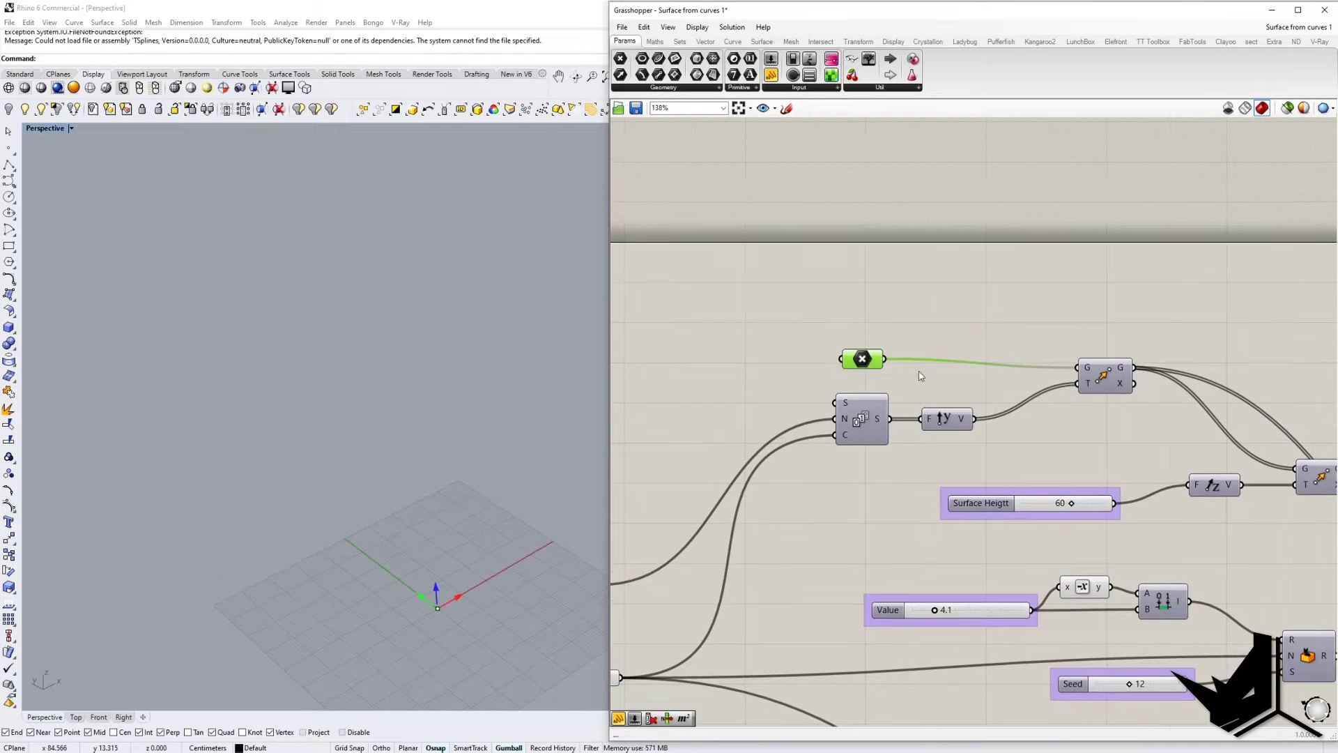
drag(872, 360, 900, 352)
Turn on the preview of the first Move component and view its row of points in the viewport.
click(1105, 376)
right_click(1106, 380)
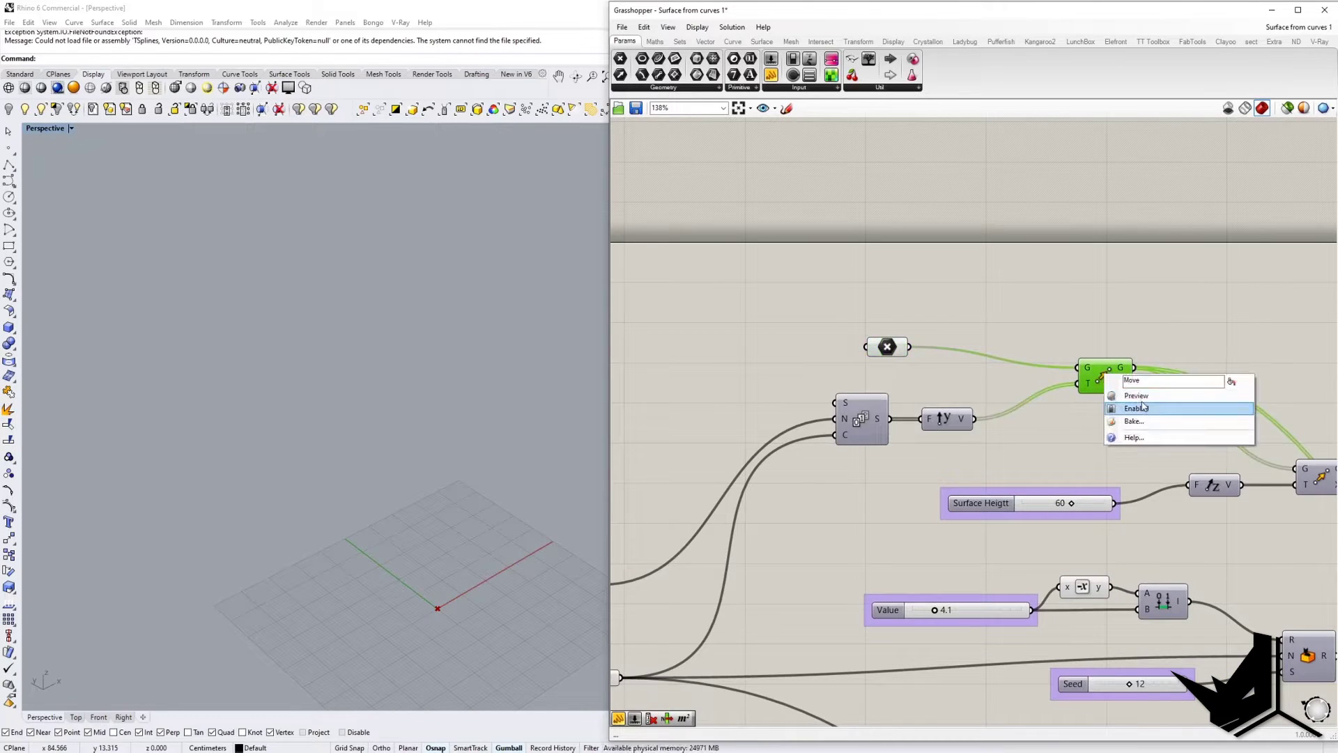
click(1143, 401)
right_drag(392, 527, 379, 532)
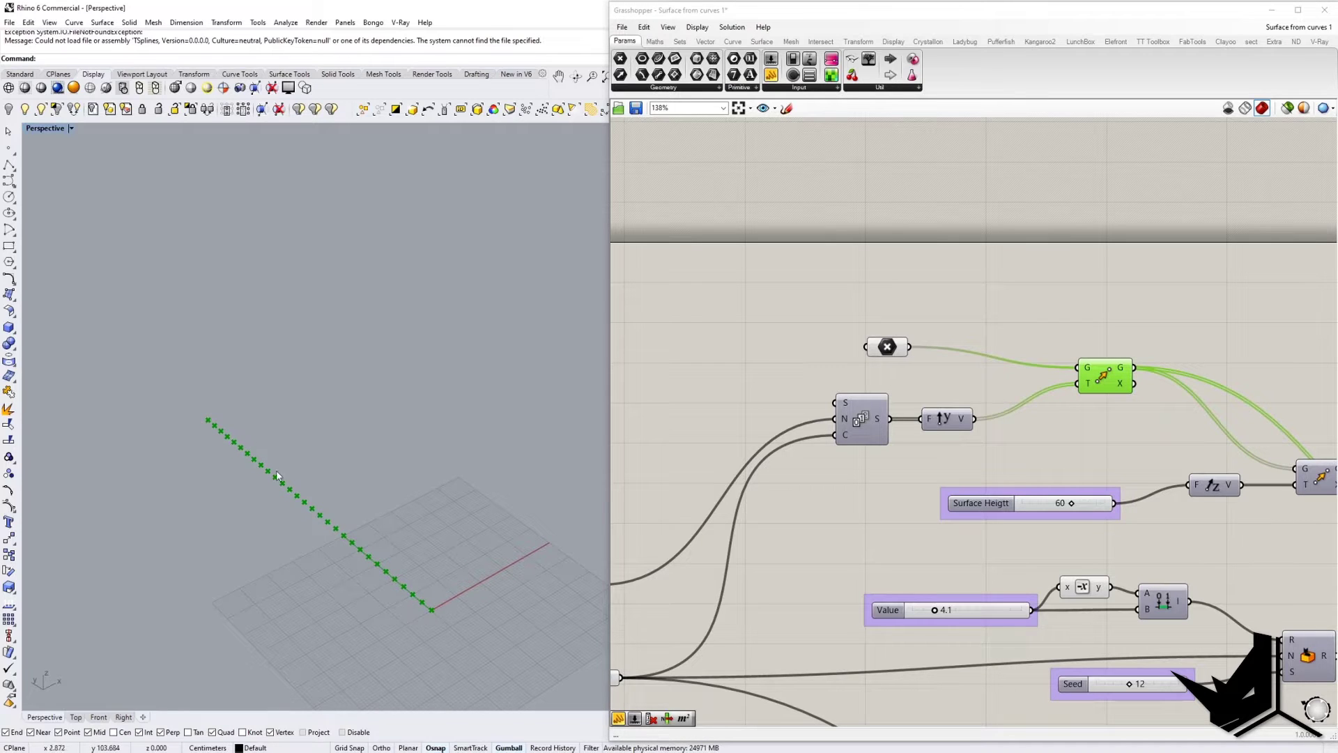
right_drag(425, 584, 449, 593)
right_drag(289, 470, 474, 560)
scroll(457, 546, down, 6)
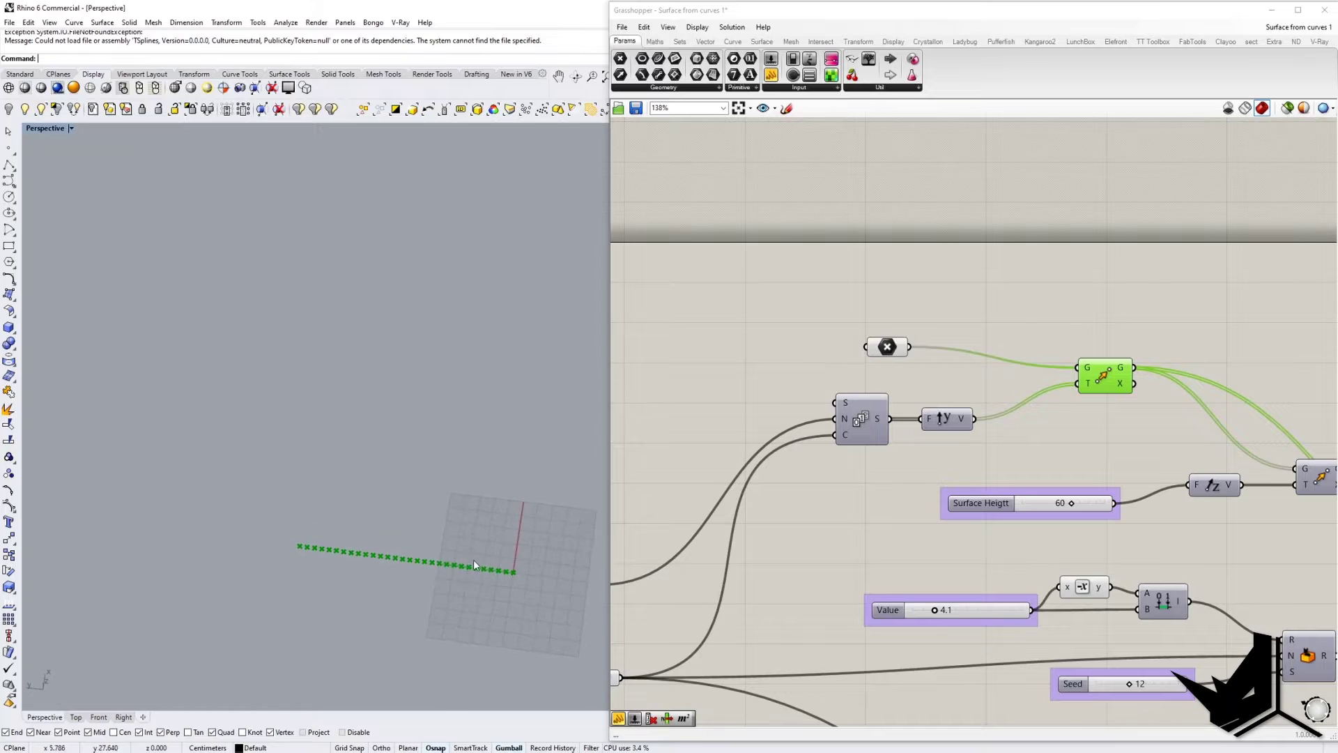
scroll(474, 560, up, 5)
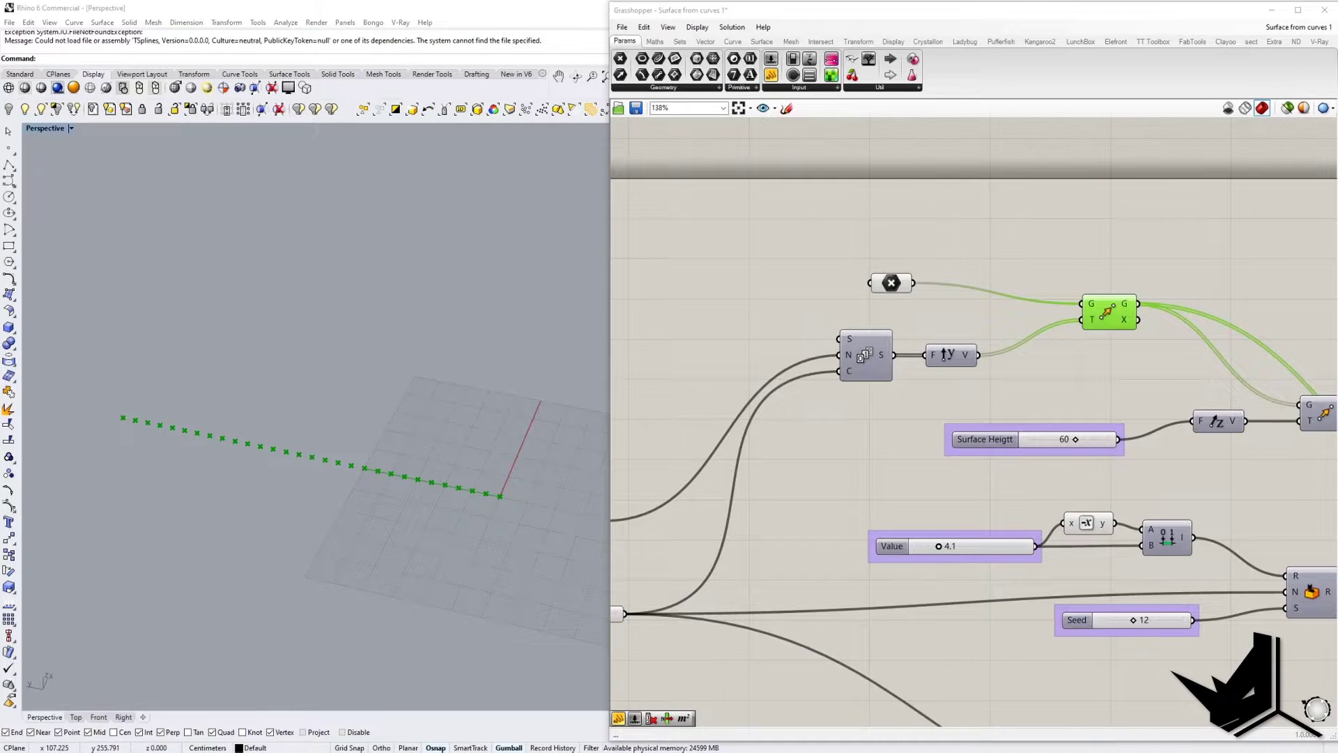
Capture the viewport and canvas with Snipping Tool and draw arrows pointing to alternate sides of the row of points.
key(ctrl+n)
drag(30, 111, 1067, 677)
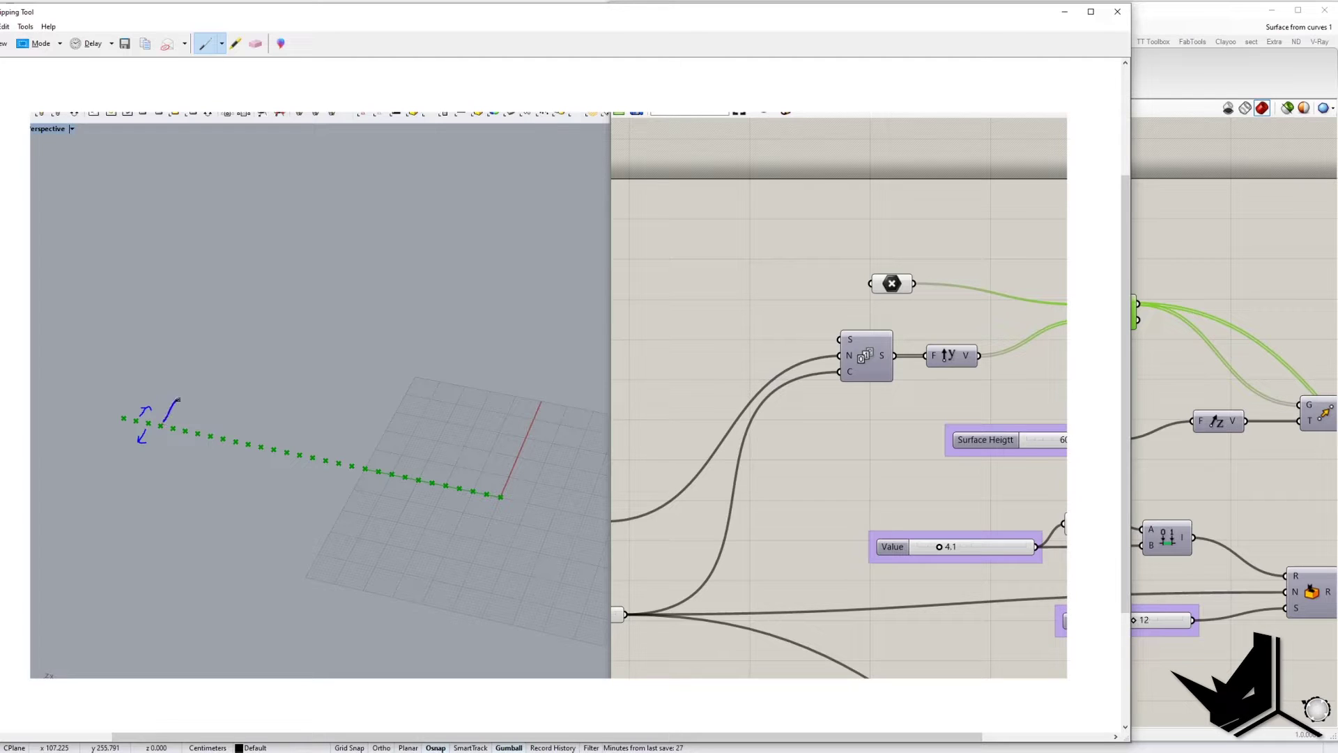
drag(178, 400, 182, 396)
drag(224, 444, 212, 467)
drag(262, 454, 258, 472)
drag(426, 476, 432, 460)
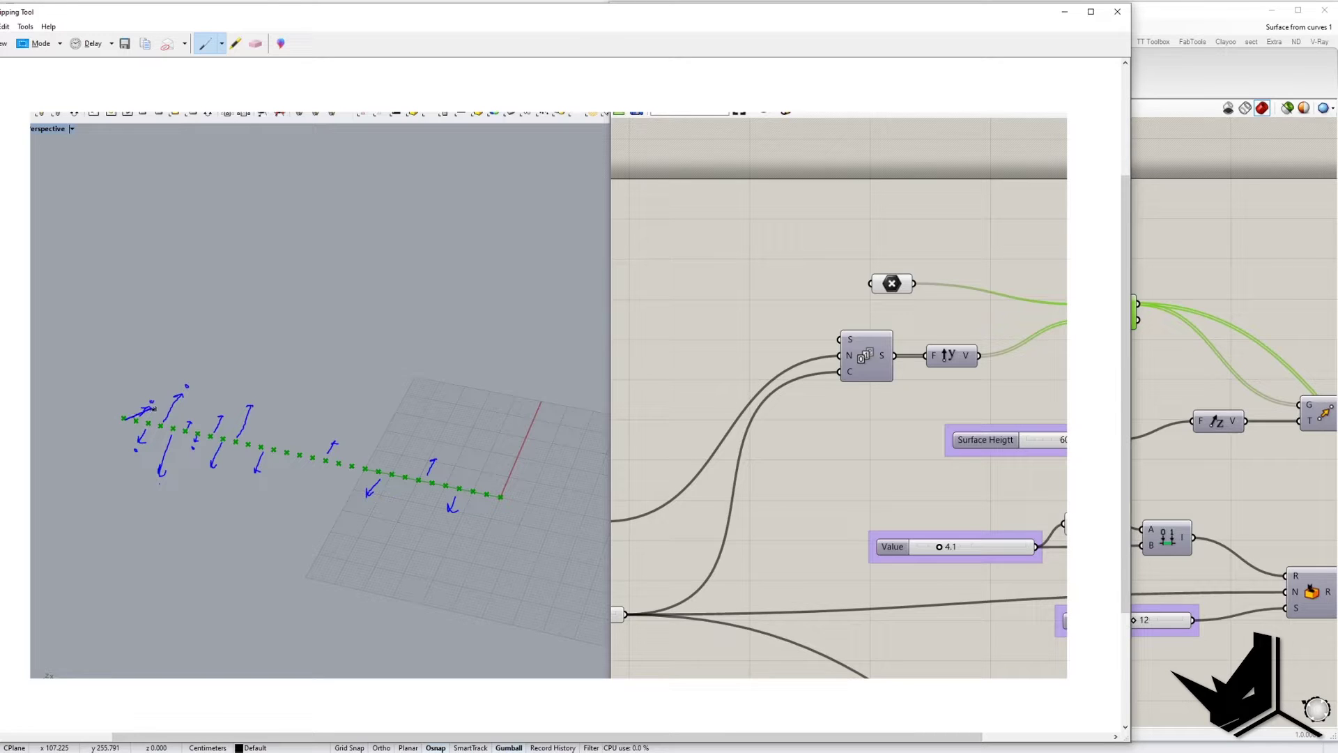
Sketch a wavy curve along the row of points, plus a straight line with a second wavy curve above it.
drag(182, 418, 187, 435)
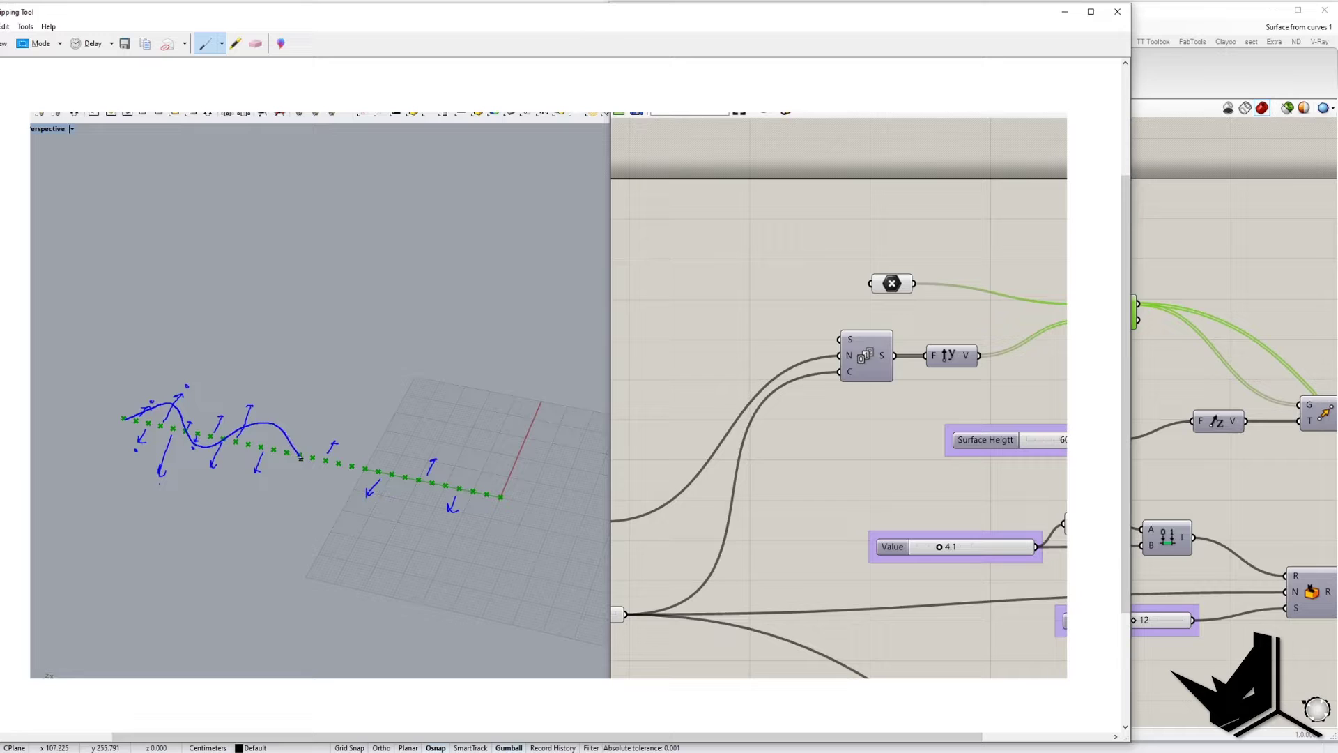
drag(301, 456, 380, 471)
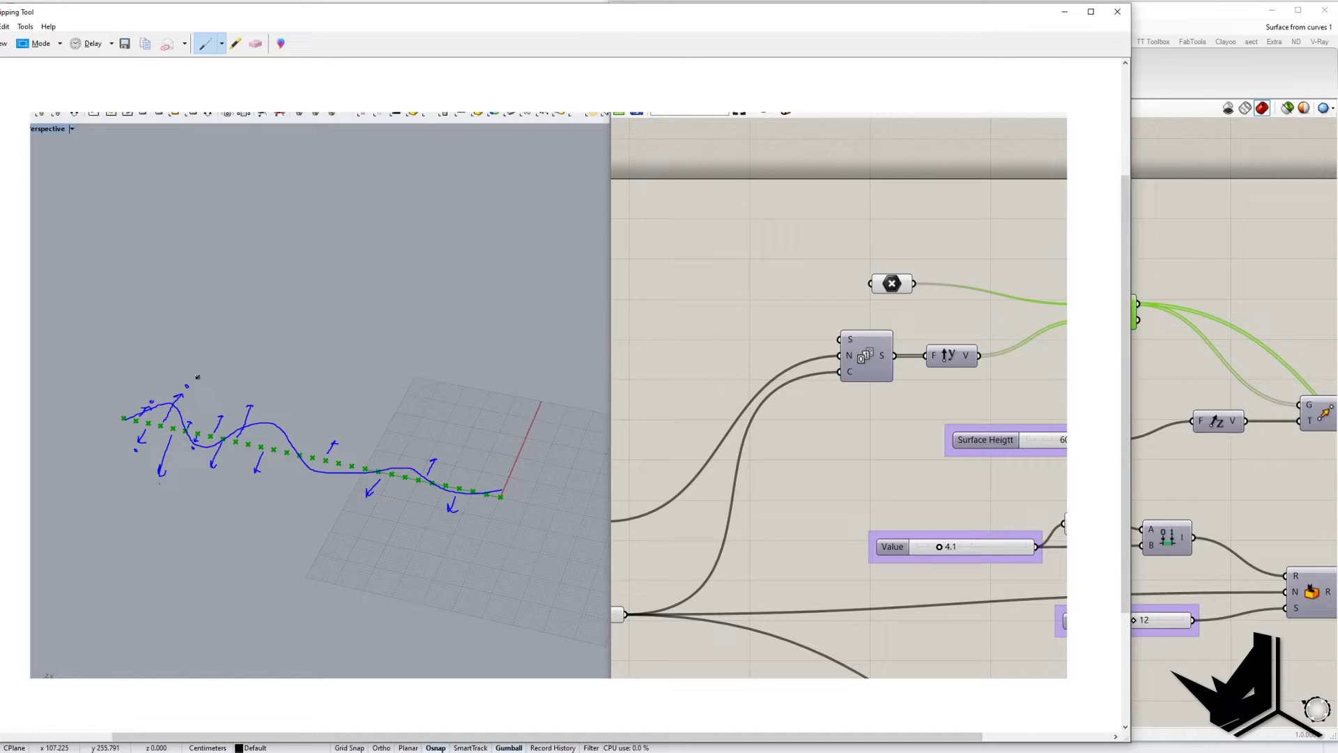
drag(116, 229, 527, 285)
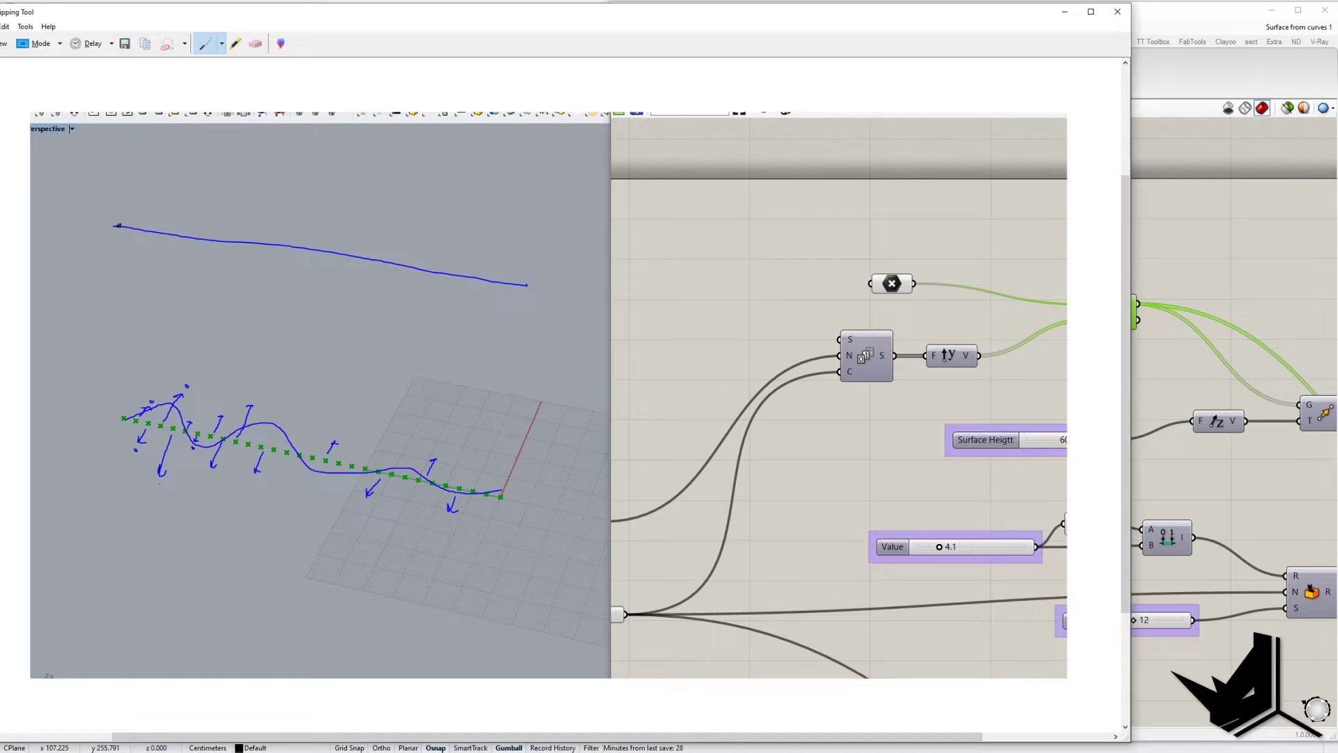
mouse_move(118, 227)
mouse_down()
mouse_move(209, 225)
mouse_move(422, 280)
mouse_move(551, 281)
mouse_up()
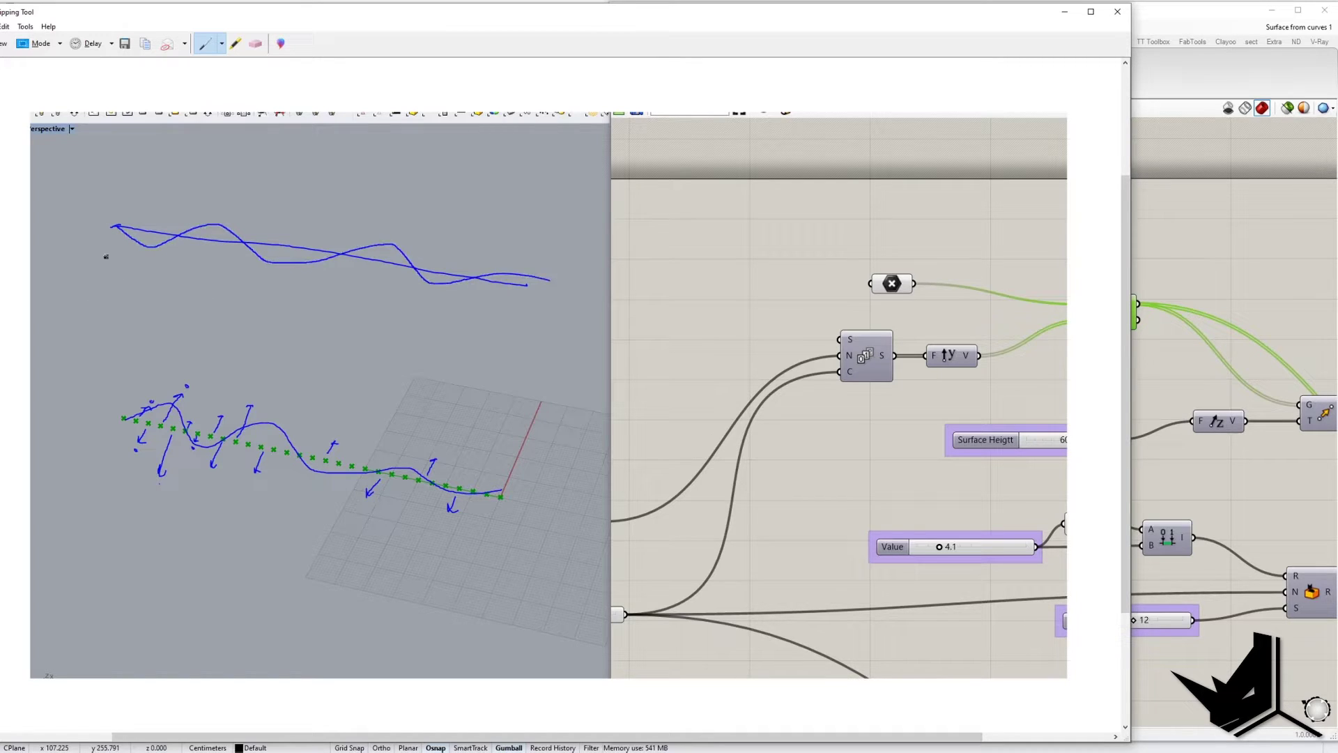
Draw four connecting lines between the upper and lower wavy curves, then minimize Snipping Tool to return to Rhino and Grasshopper.
drag(112, 229, 117, 427)
drag(280, 263, 260, 435)
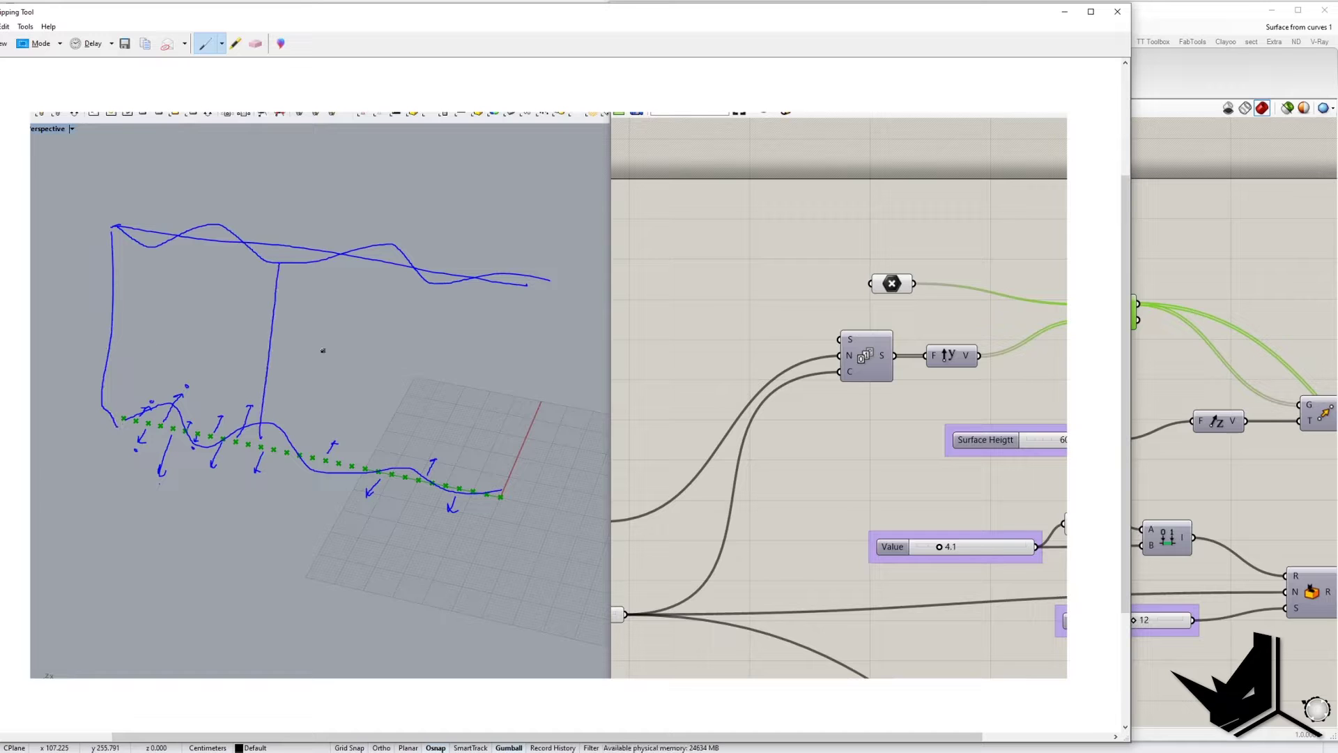
drag(414, 266, 367, 463)
drag(549, 281, 485, 507)
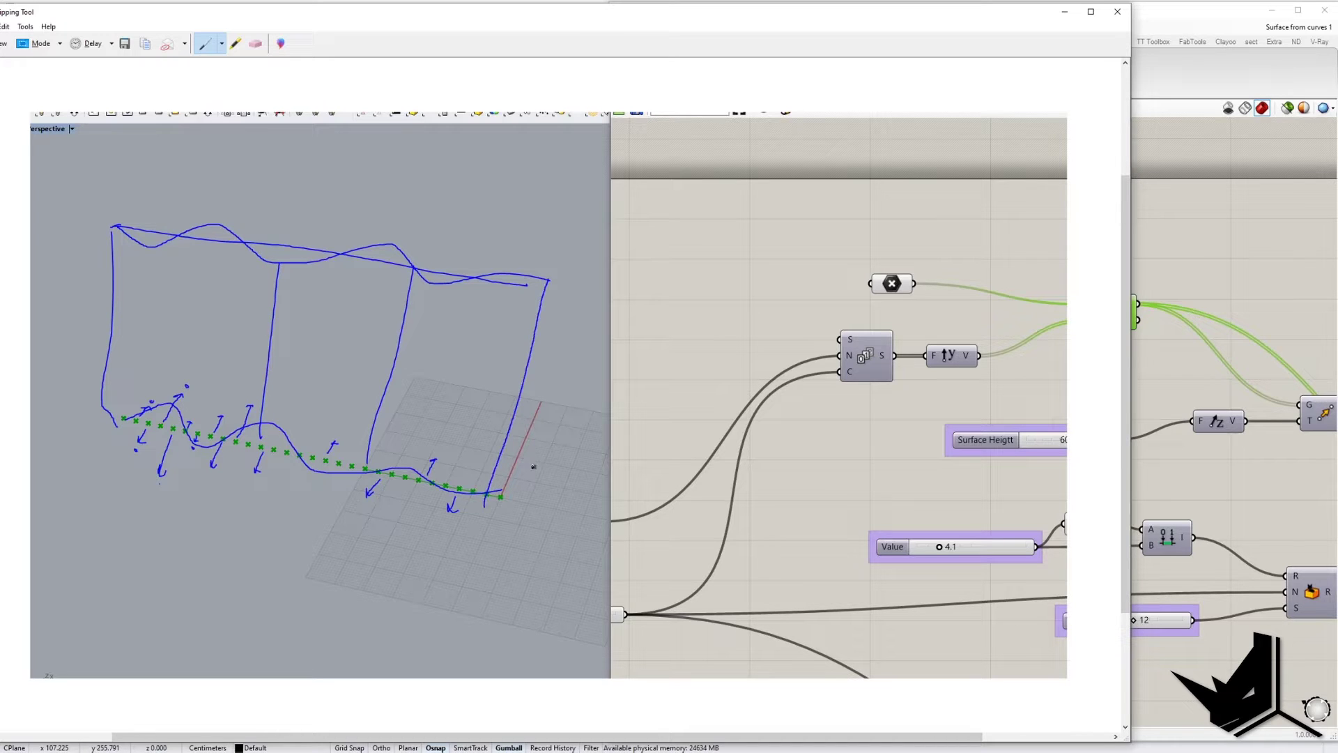
click(1066, 13)
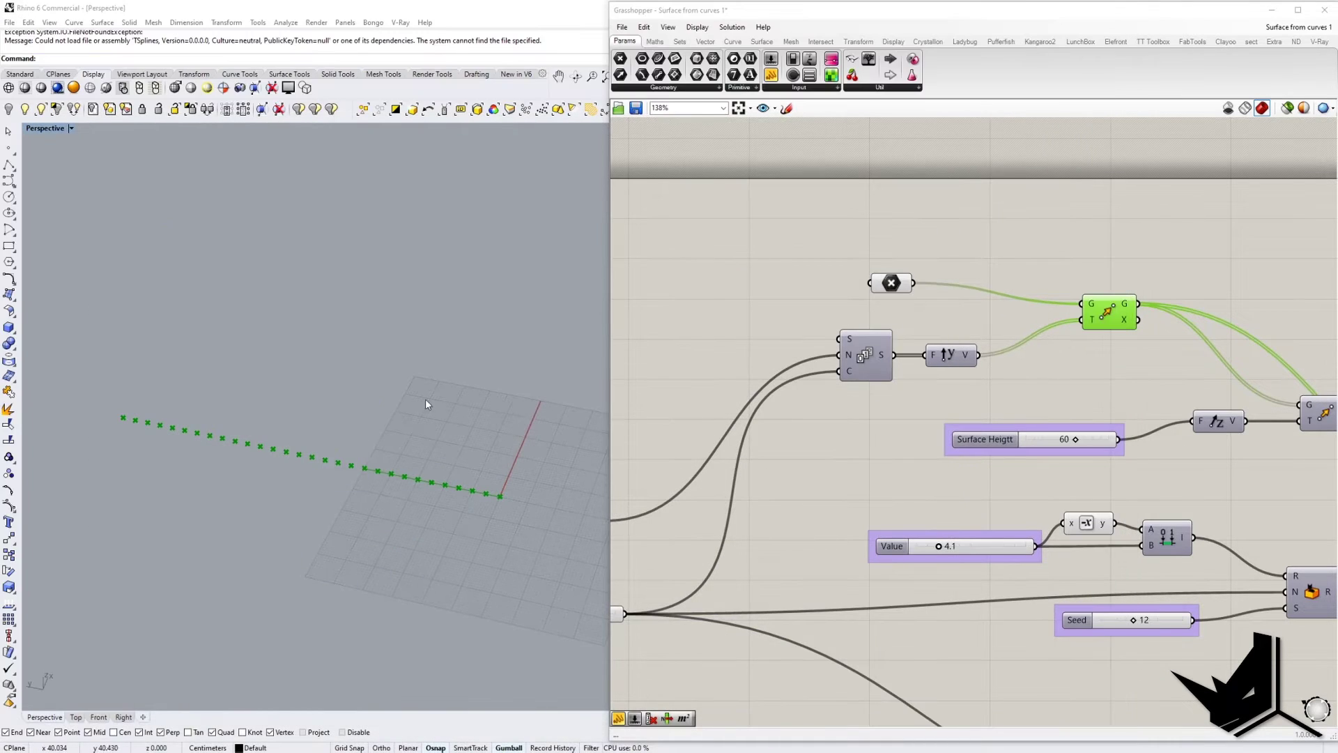
Shift the Unit Y component slightly away from the Series component, towards the Move component.
right_drag(1113, 388, 915, 406)
right_drag(913, 334, 1063, 352)
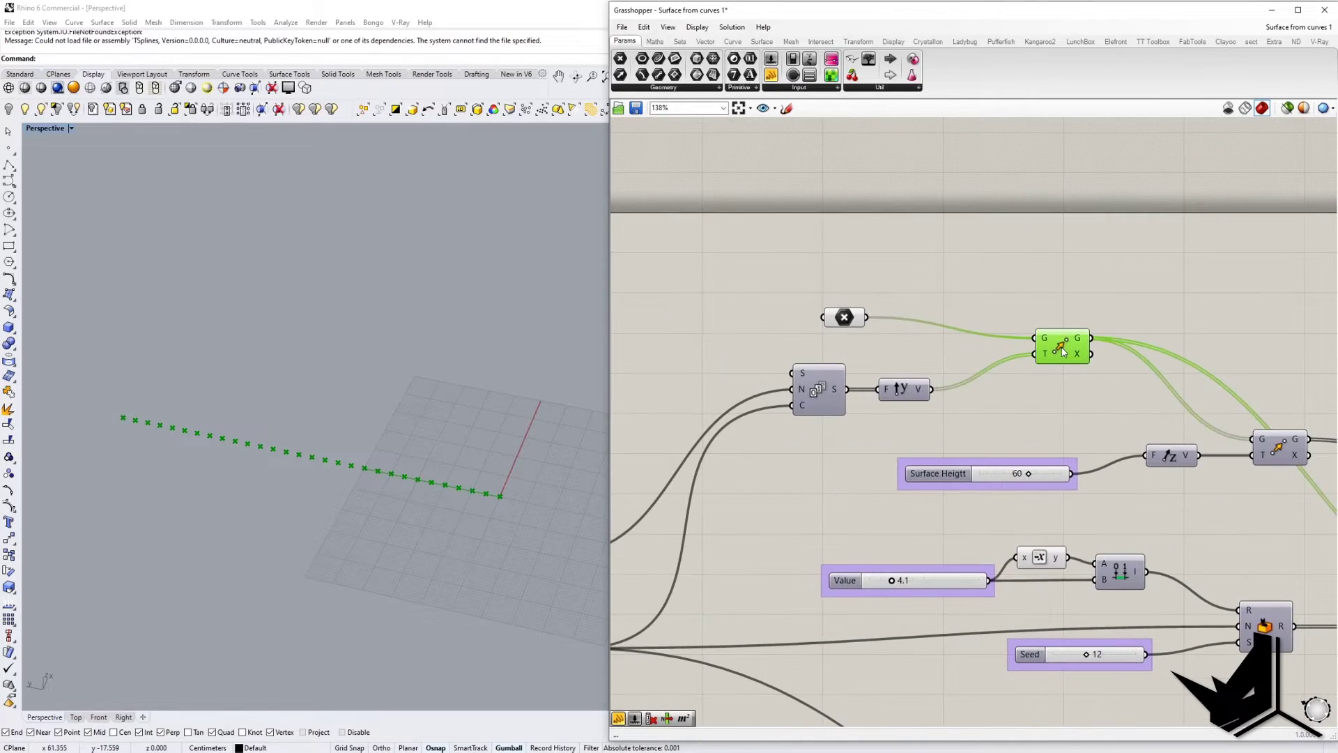
drag(903, 392, 915, 392)
right_drag(538, 496, 524, 502)
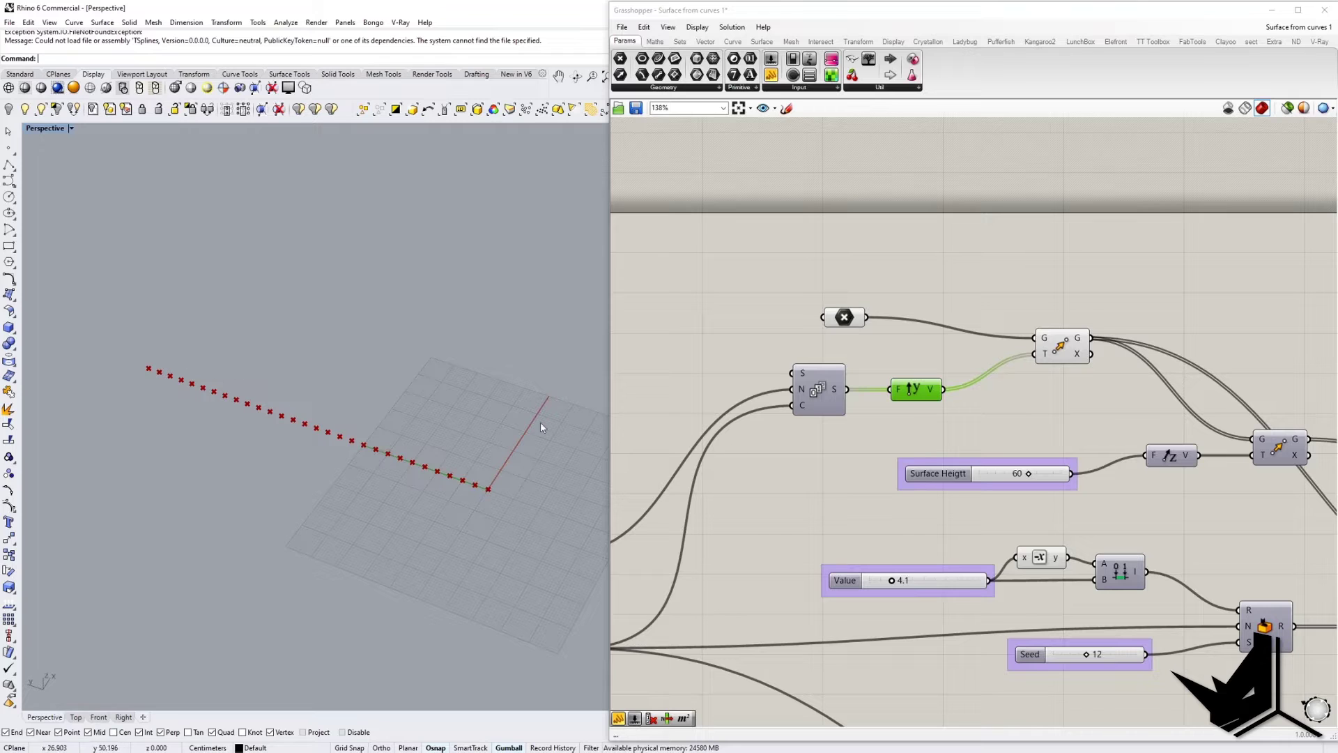
Add a panel to the canvas and connect the Series output to it.
right_drag(819, 392, 927, 407)
click(927, 407)
right_click(927, 407)
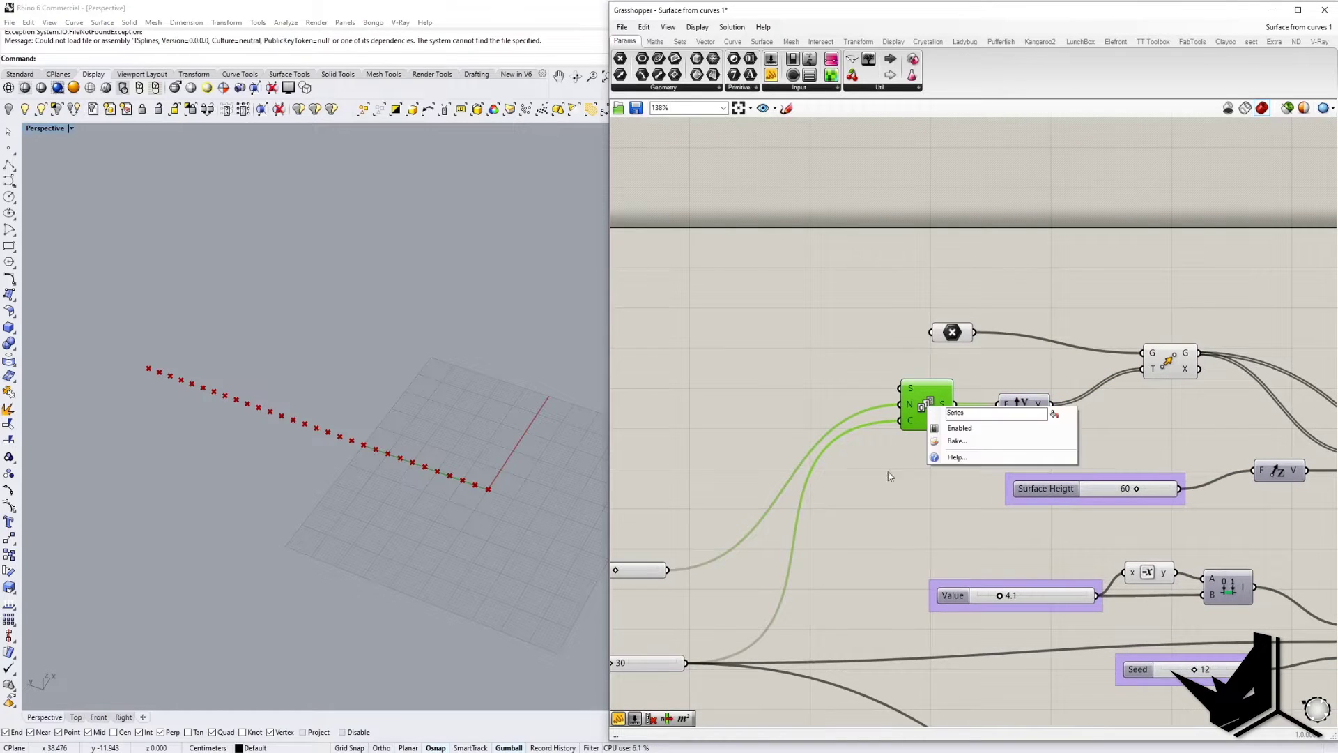
click(891, 480)
click(1049, 447)
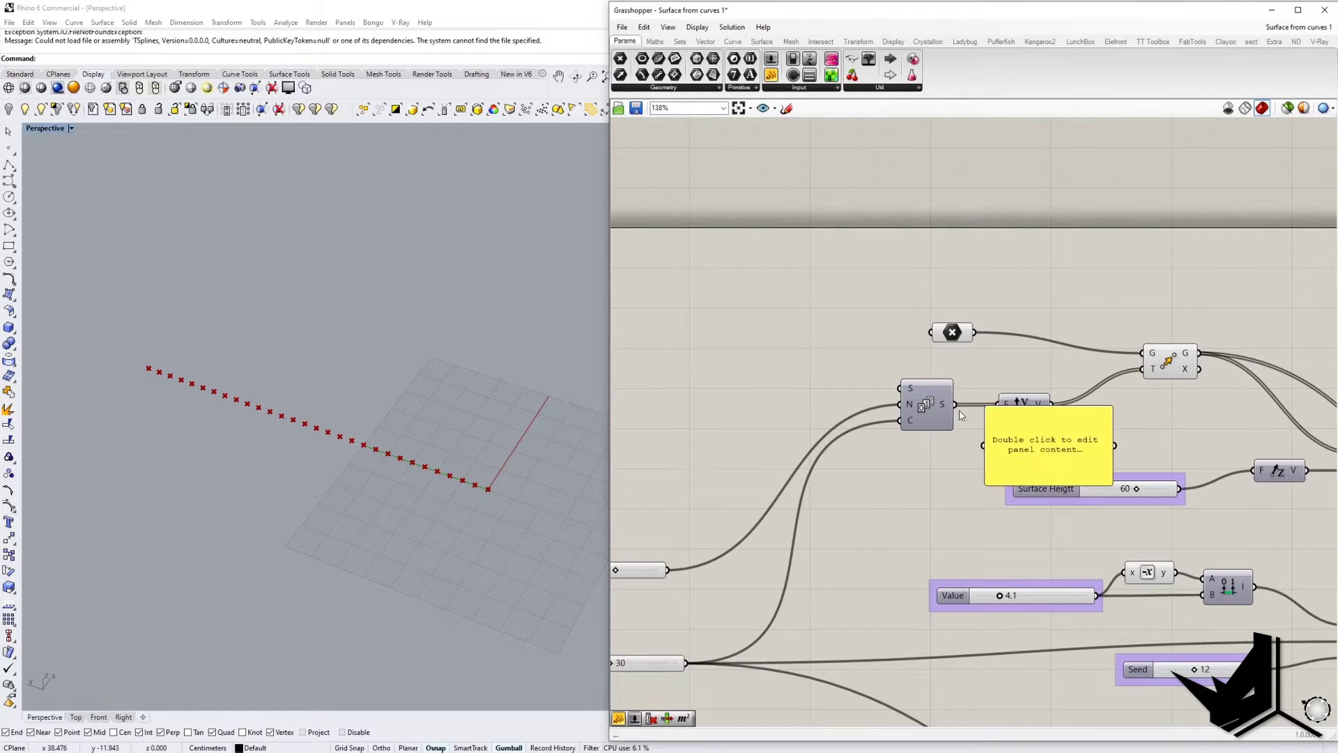
drag(955, 405, 983, 445)
Enlarge the panel with the Series values and place it above the first Move component.
drag(1065, 417, 1091, 226)
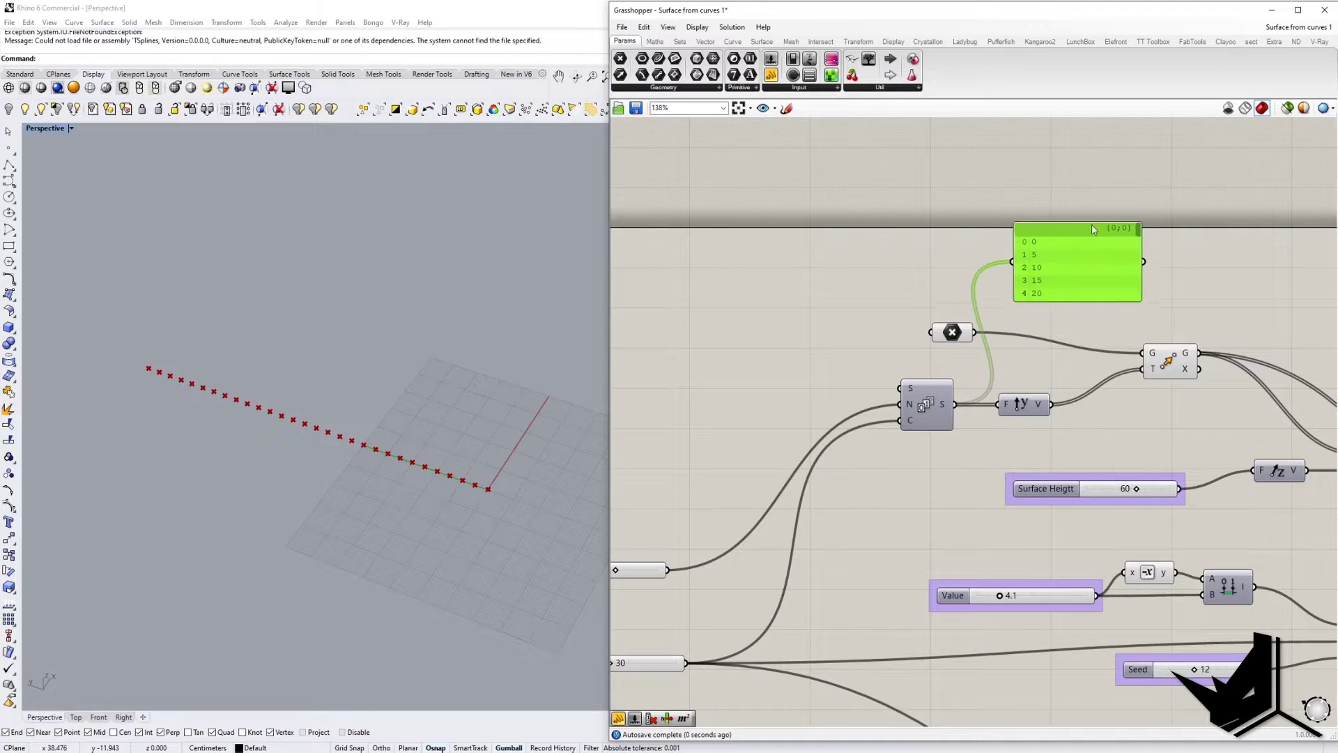
drag(1135, 294, 1252, 339)
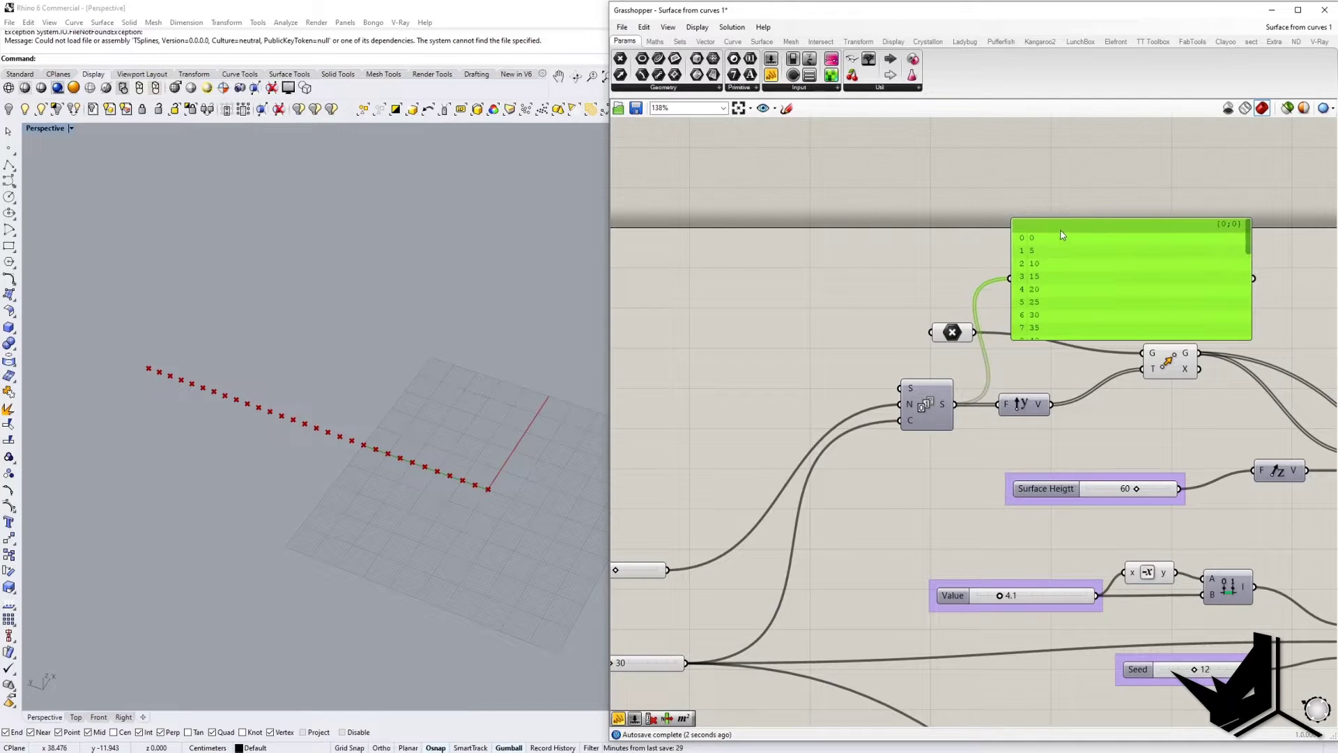
drag(1058, 231, 1085, 184)
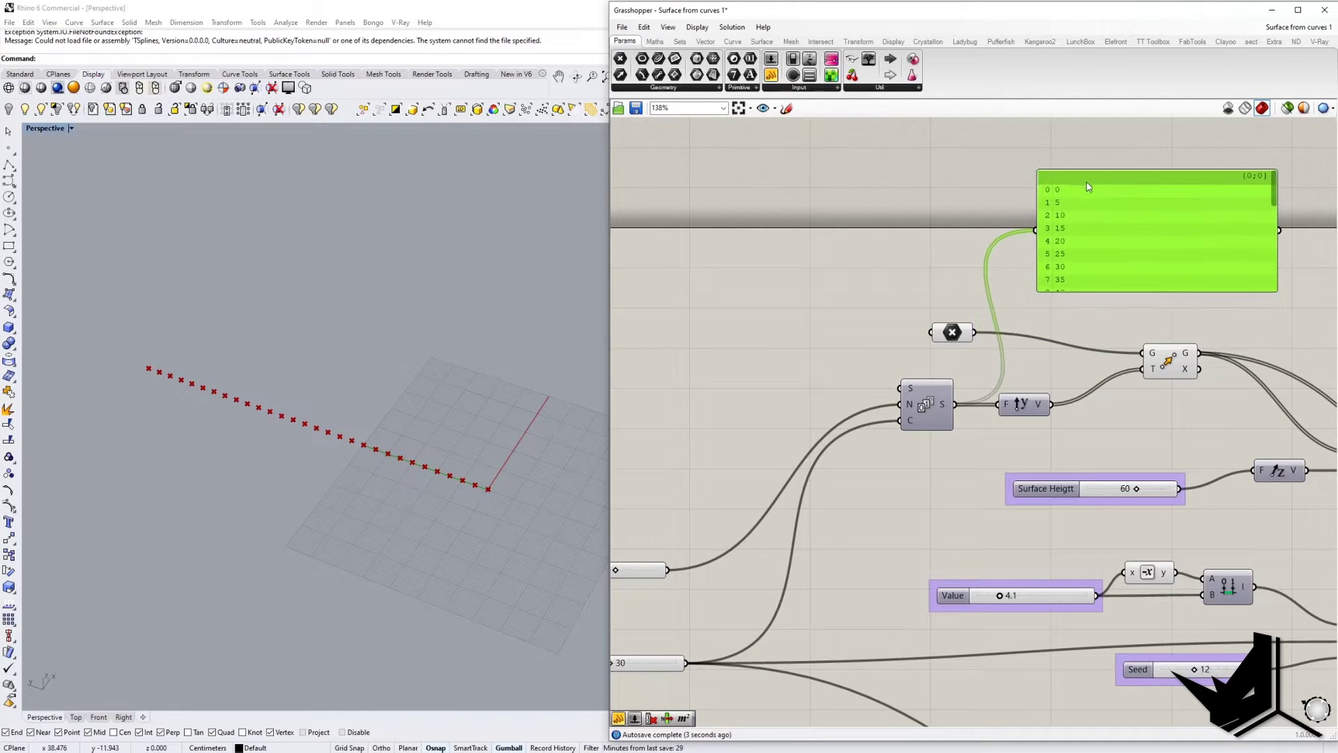
Compare the spacing of the points near the origin with the listed Series values and the Step input.
click(483, 485)
scroll(488, 520, up, 3)
scroll(466, 521, up, 2)
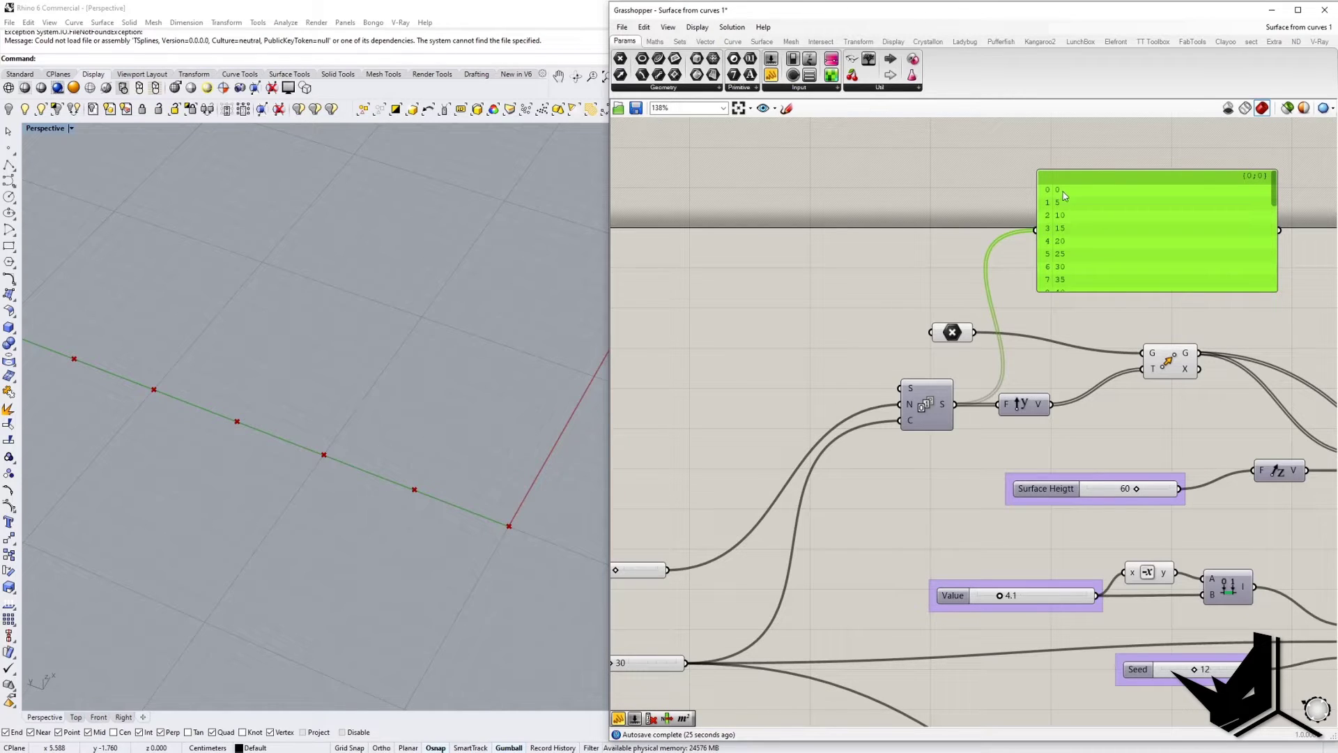
right_drag(890, 415, 1004, 359)
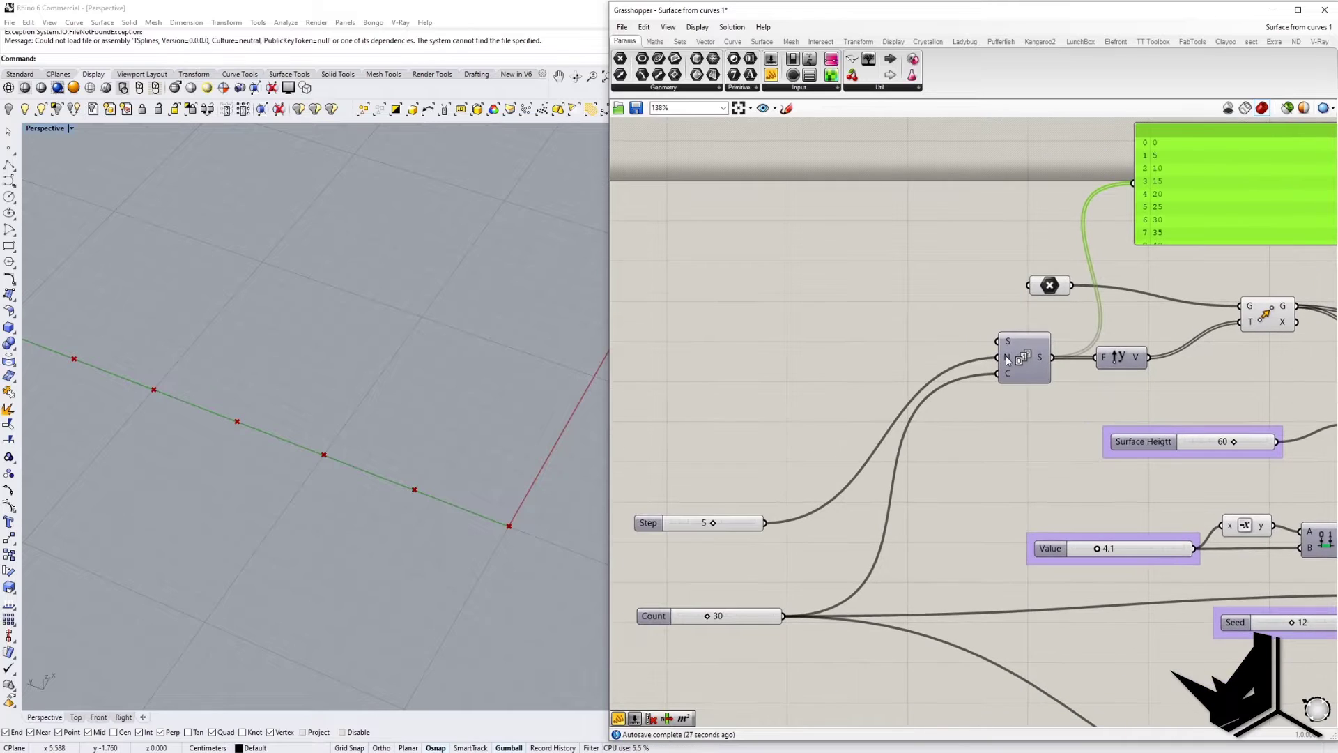
mouse_move(1007, 359)
right_drag(329, 460, 530, 481)
scroll(334, 466, down, 8)
scroll(413, 467, down, 6)
scroll(413, 467, up, 8)
scroll(727, 533, up, 3)
Set the Step slider of the Series component to 2.
double_click(725, 520)
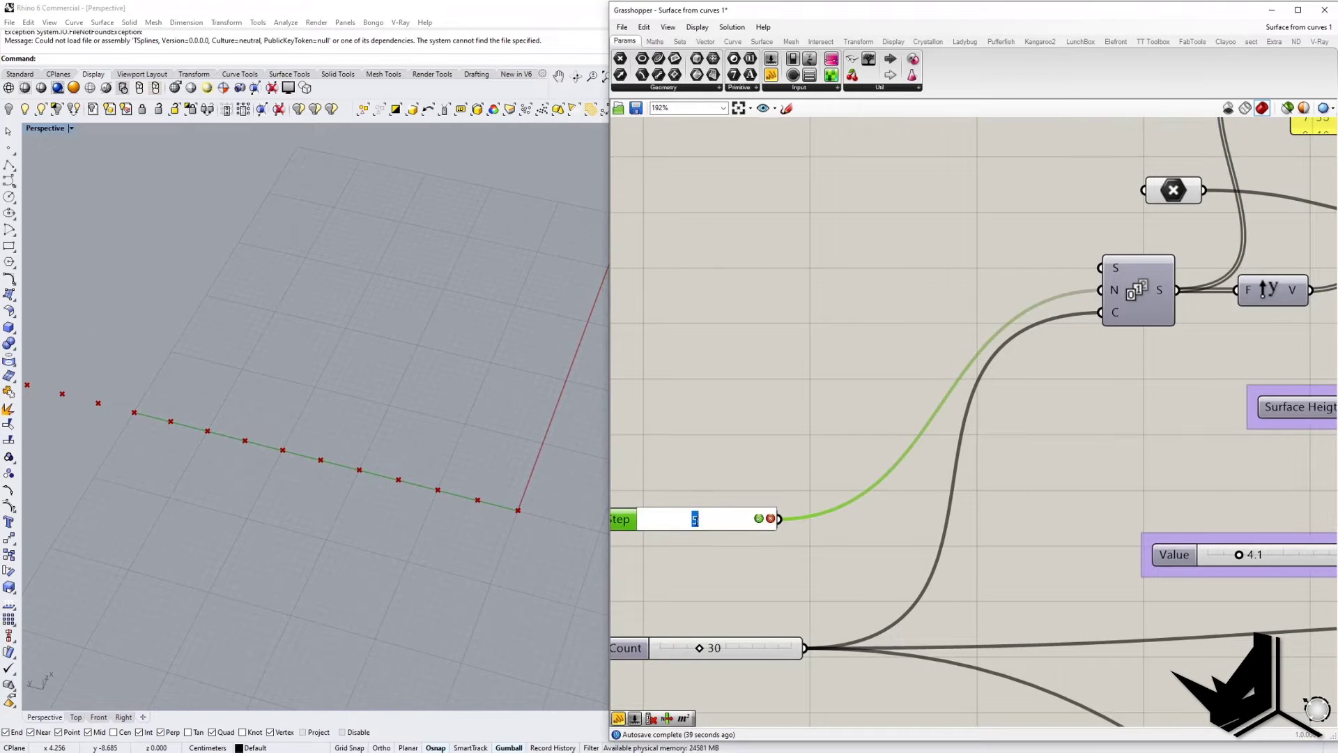
text(2)
key(Return)
click(456, 500)
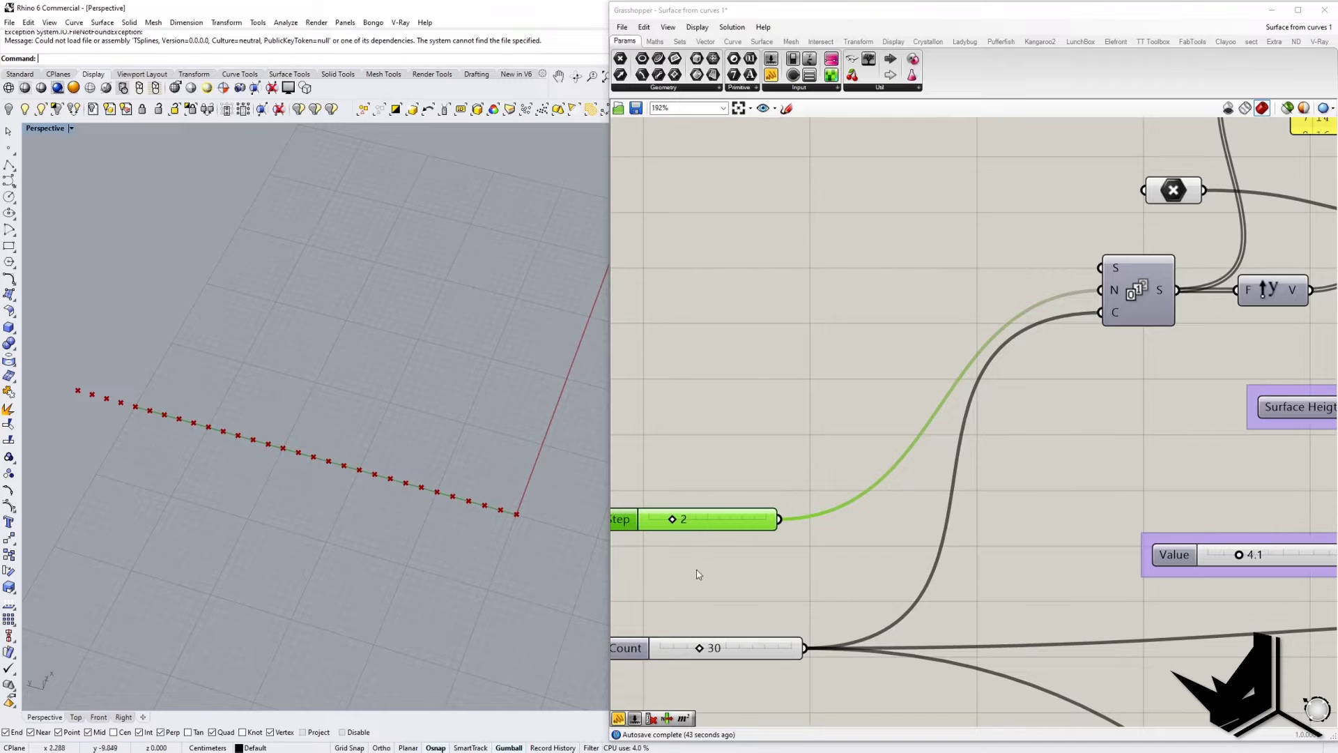
Check the Series component's Count input and set the Count slider to 50.
right_drag(699, 574, 687, 551)
mouse_move(1102, 290)
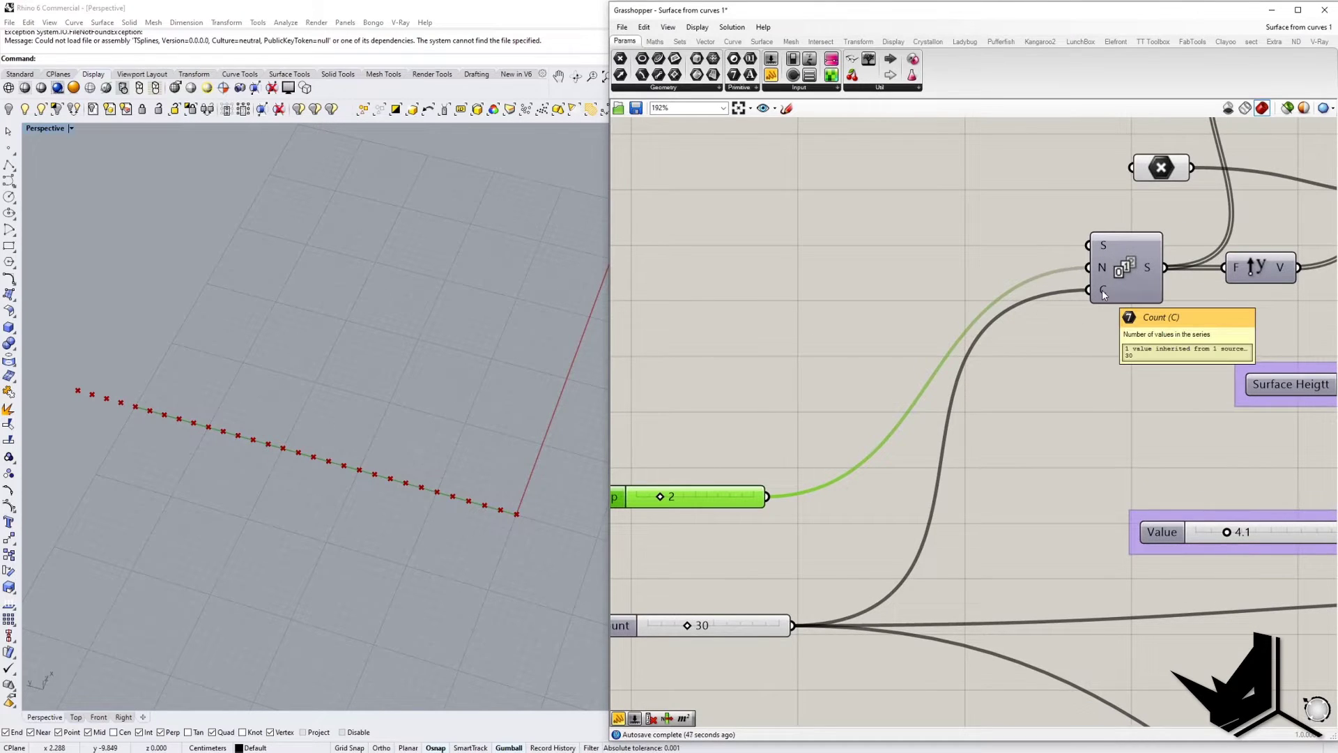
right_drag(786, 390, 926, 389)
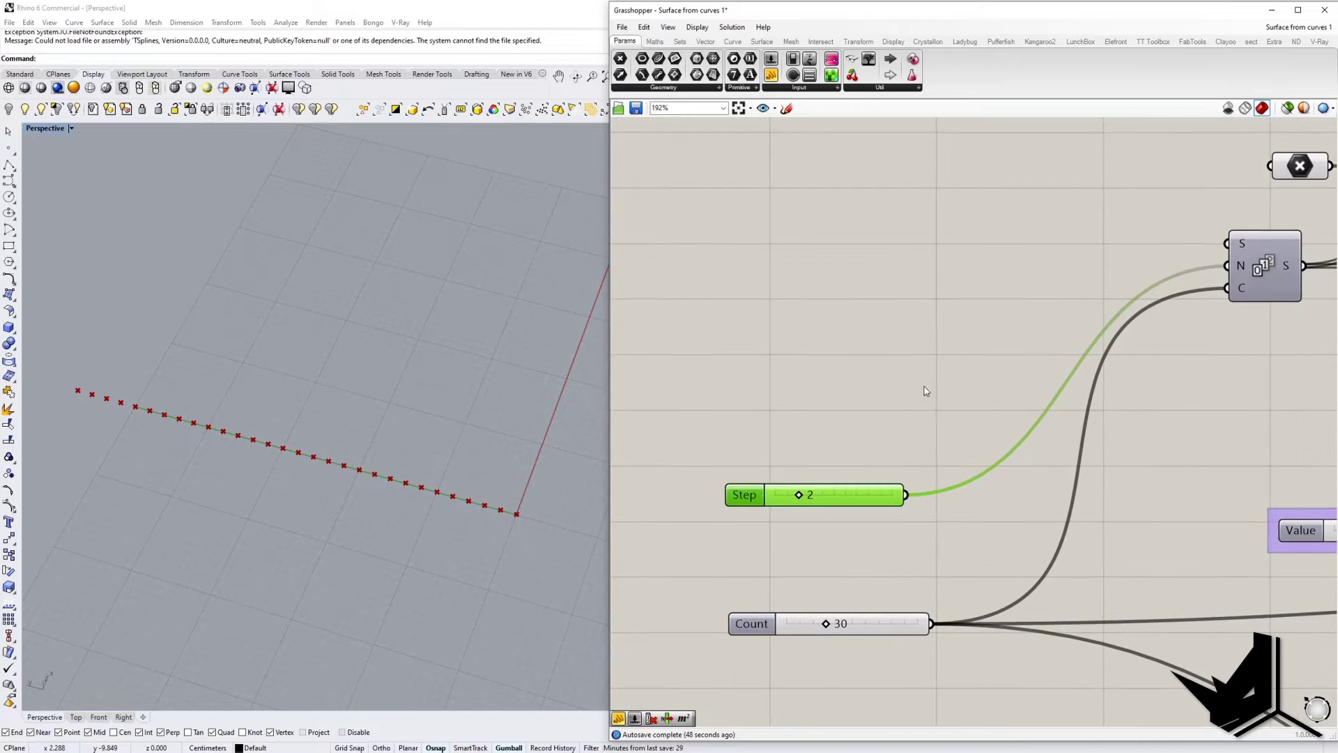
double_click(842, 627)
text(50)
key(Return)
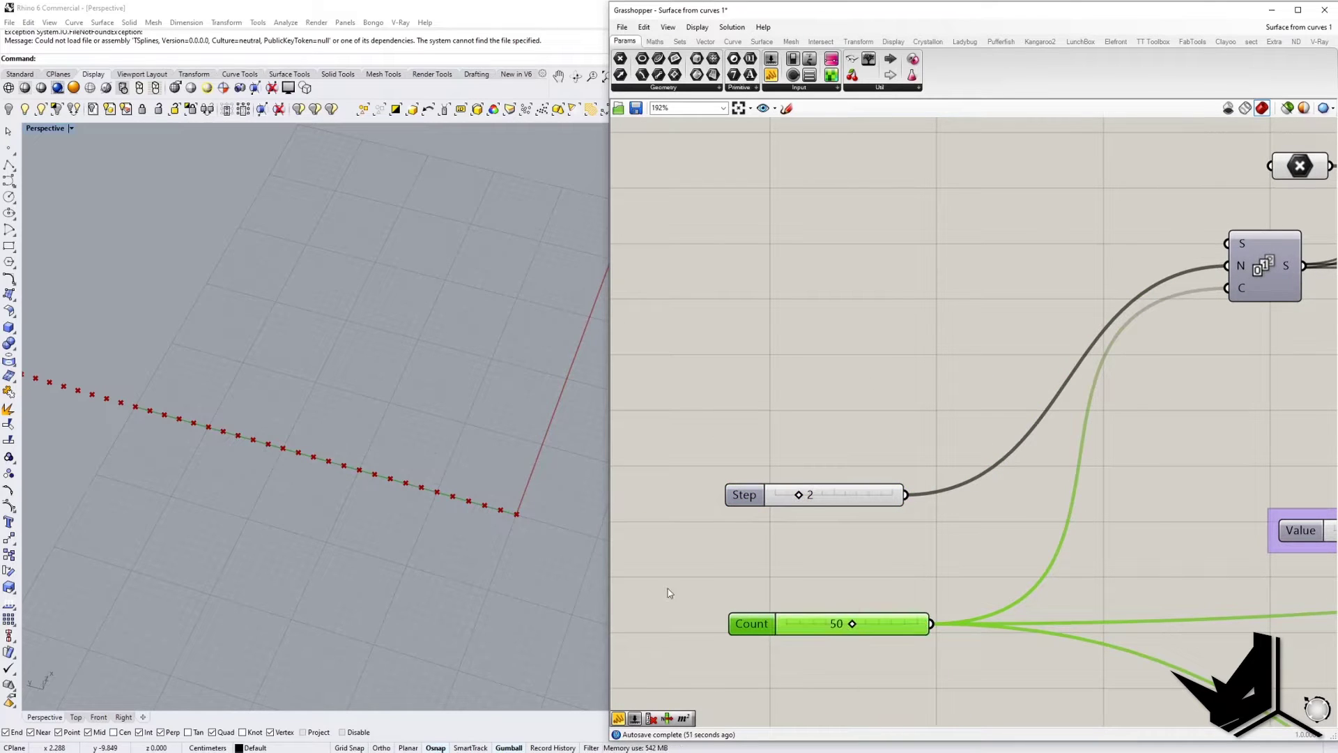
Set the Step slider to 3 and view the whole row of points.
click(337, 448)
scroll(319, 445, down, 3)
scroll(319, 445, up, 4)
scroll(320, 404, down, 2)
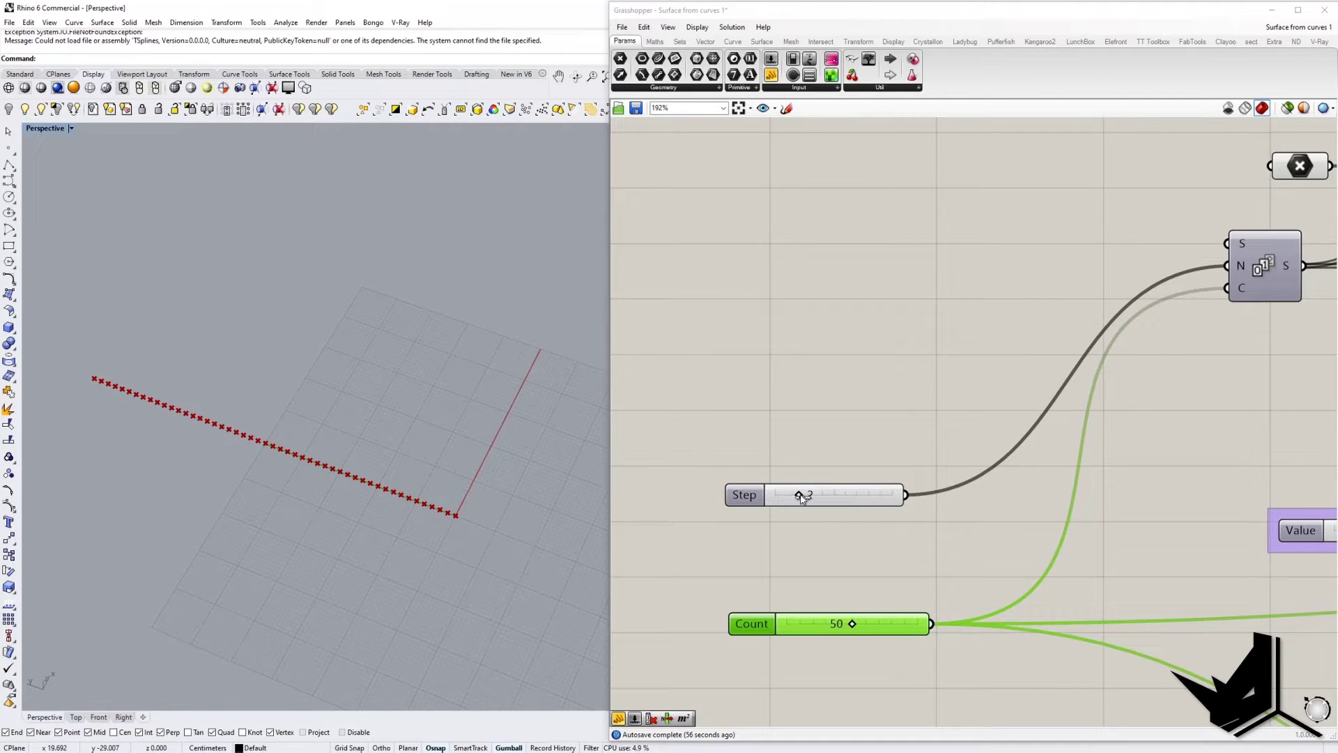
drag(799, 496, 817, 498)
shift+right_drag(395, 472, 478, 514)
scroll(469, 510, down, 9)
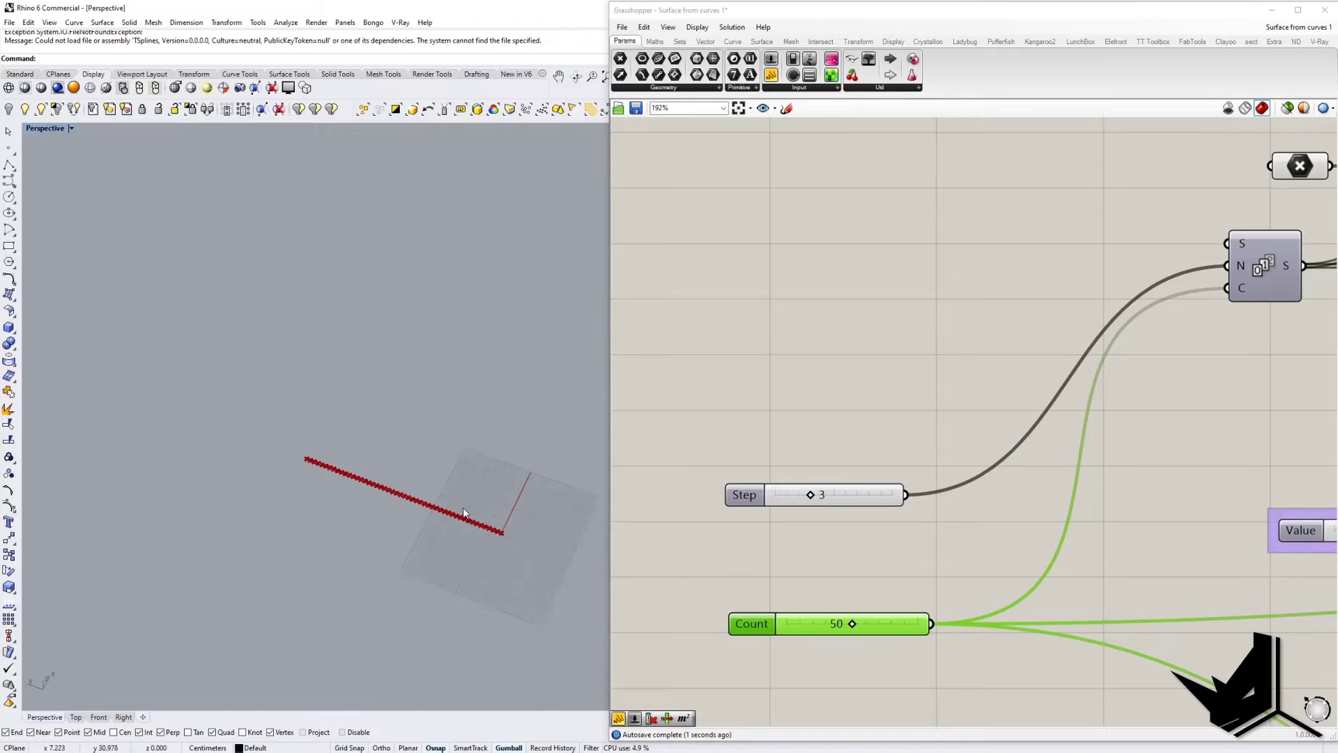
scroll(460, 506, up, 8)
scroll(461, 509, down, 2)
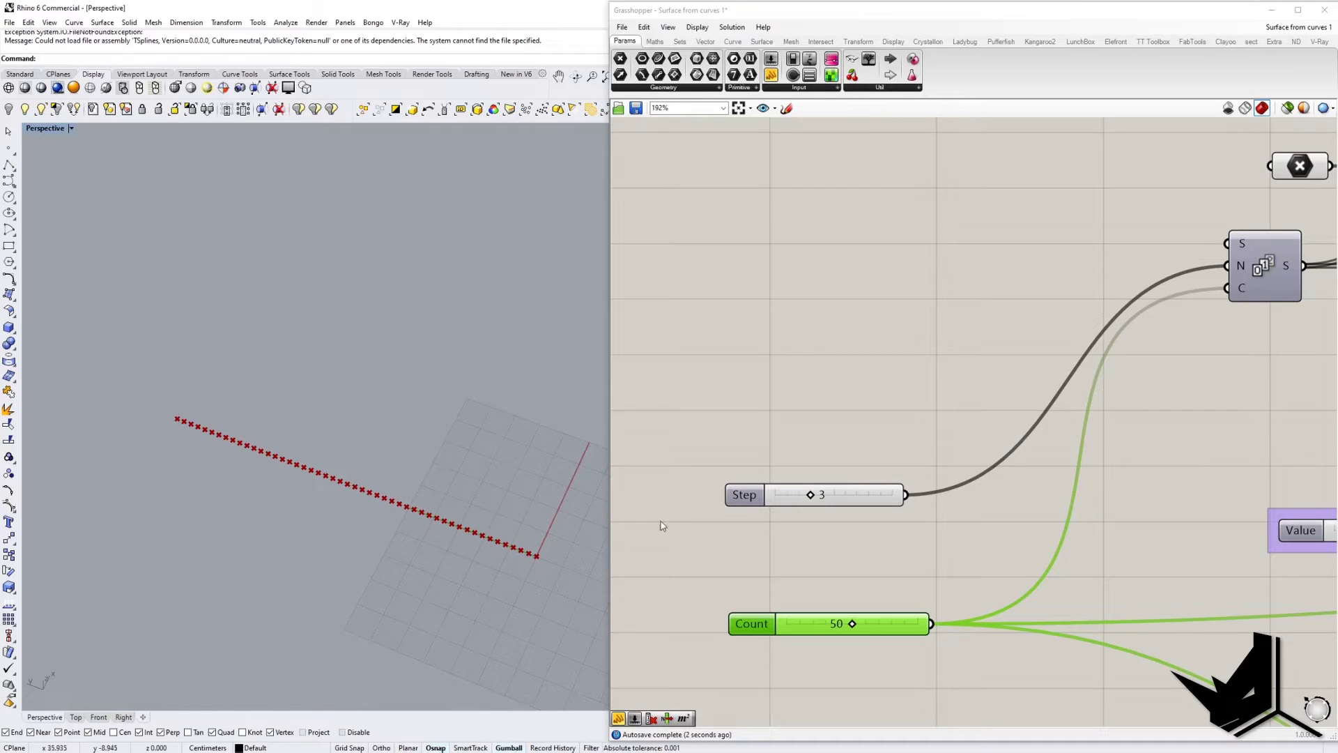
Set the Step slider to 5 and check the point spacing in the viewport.
double_click(819, 495)
text(5)
key(Return)
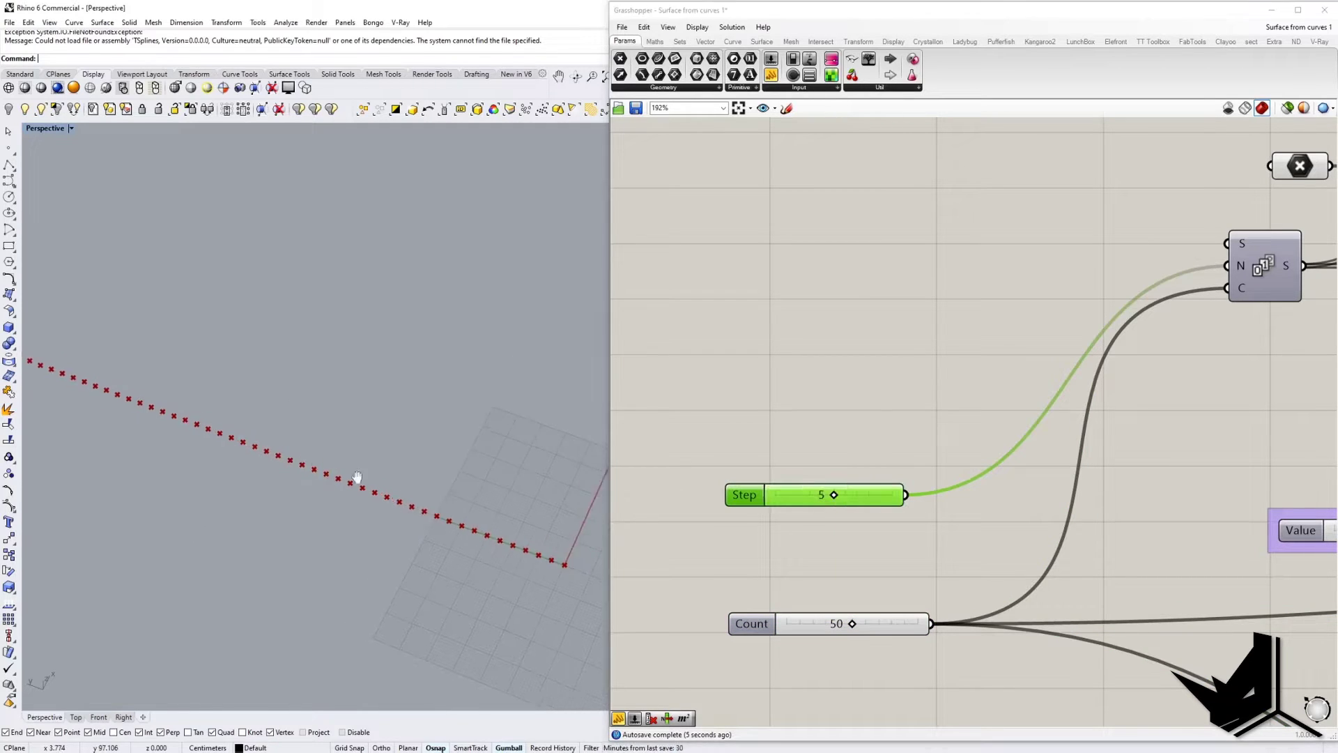
scroll(356, 478, down, 2)
scroll(357, 479, up, 2)
Set the Count slider of the Series component to 20 and view the shortened row of points.
click(839, 625)
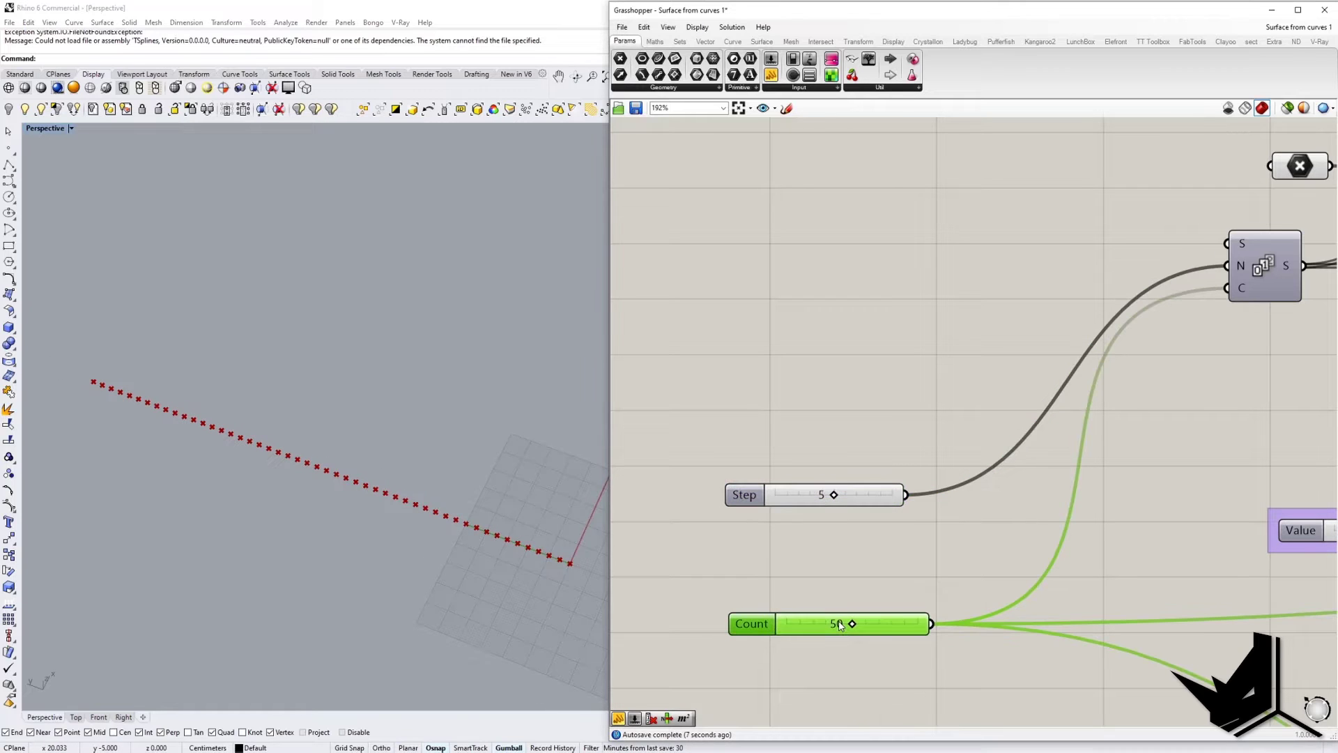
double_click(840, 625)
text(20)
key(Return)
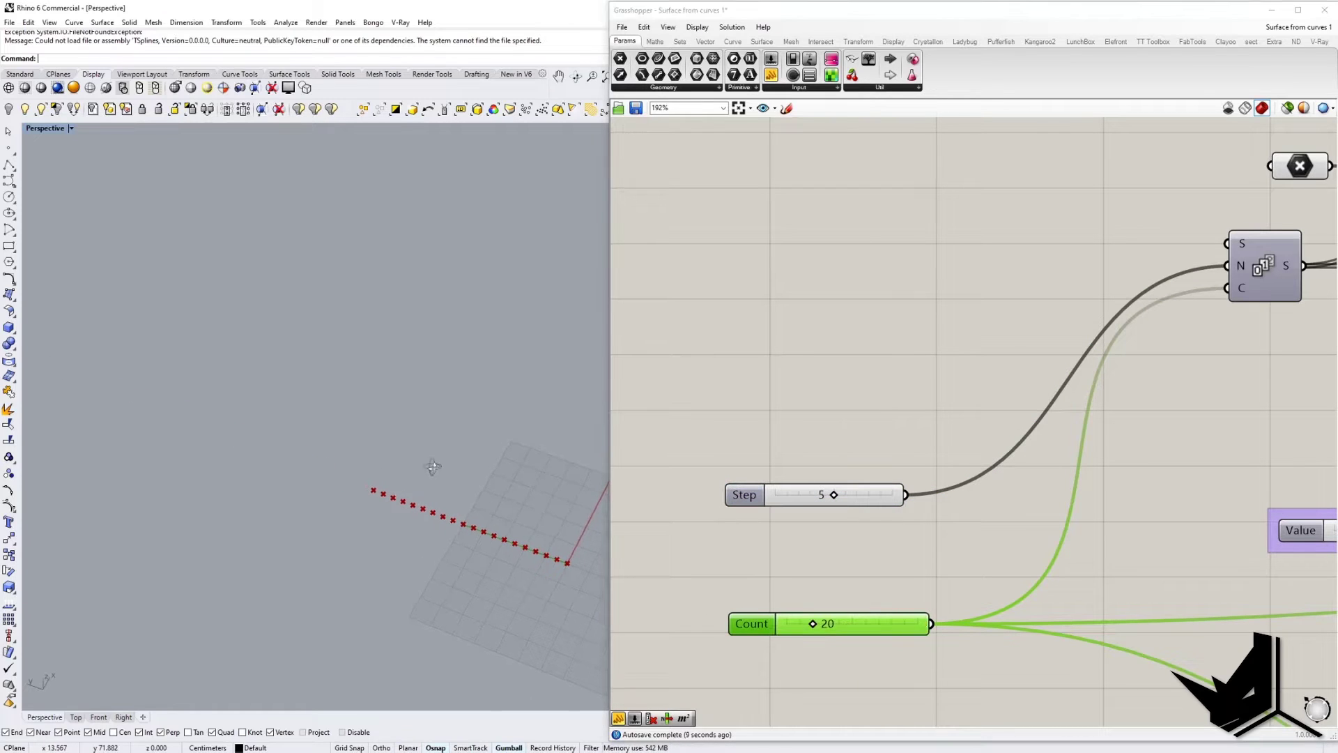
double_click(824, 492)
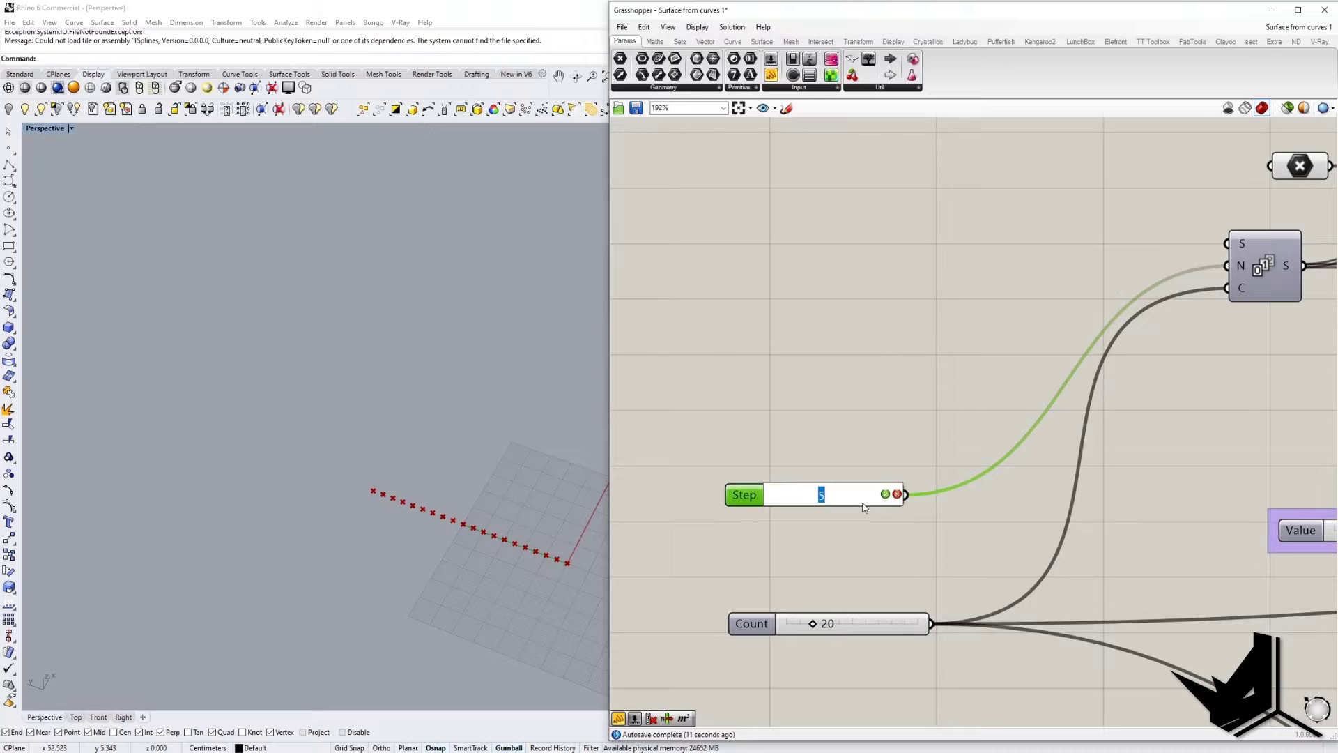
right_drag(517, 477, 488, 498)
Delete the panel attached to the output of the Series component.
right_drag(983, 426, 726, 452)
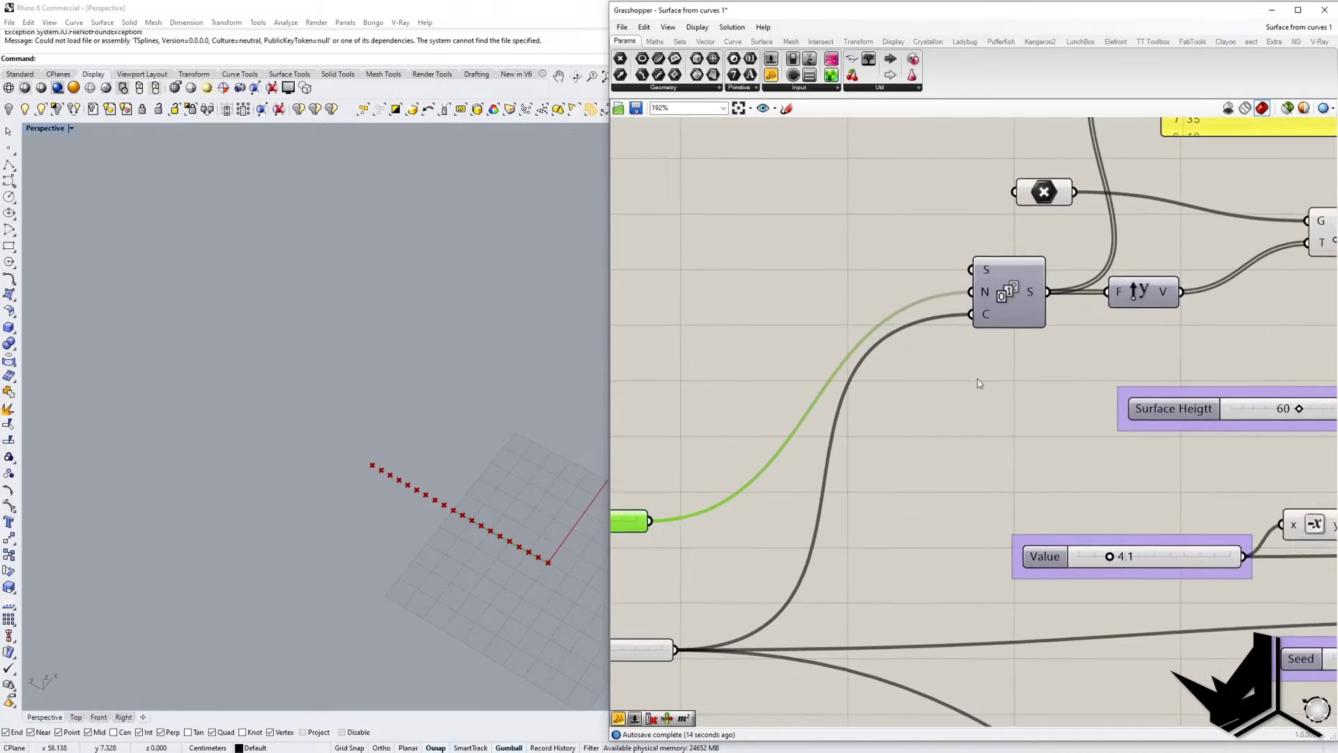
scroll(979, 384, down, 3)
right_drag(524, 447, 469, 435)
right_drag(991, 366, 686, 432)
click(857, 248)
key(Delete)
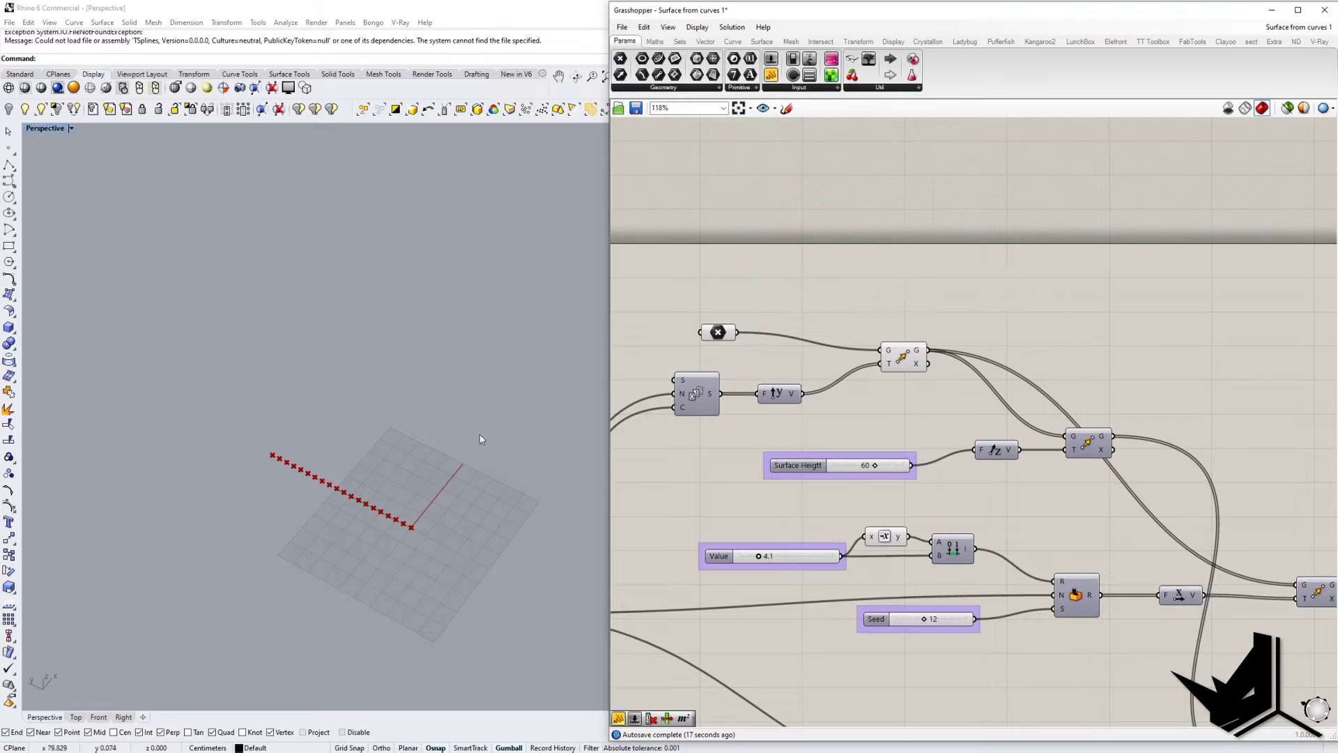
Trace the wiring from the first Move component through the Random and curve components to the Loft.
scroll(329, 480, up, 3)
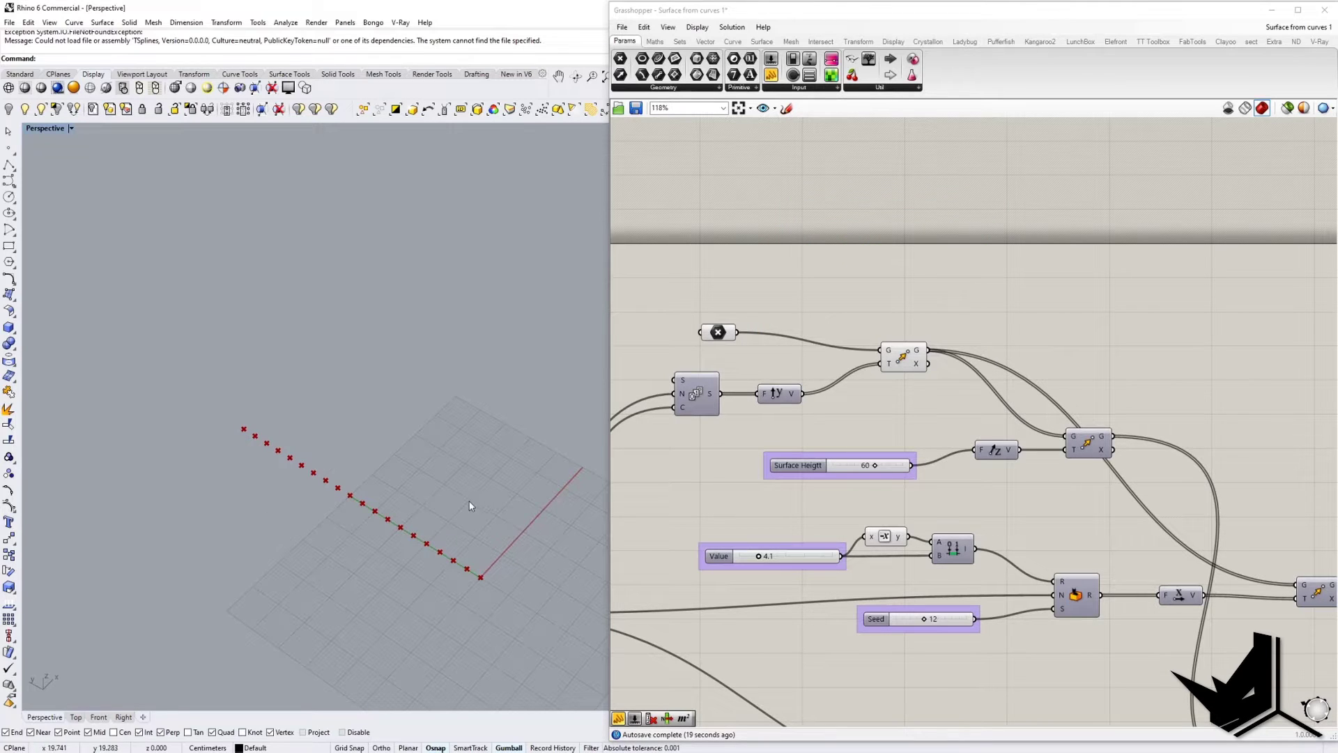
right_drag(1067, 513, 956, 463)
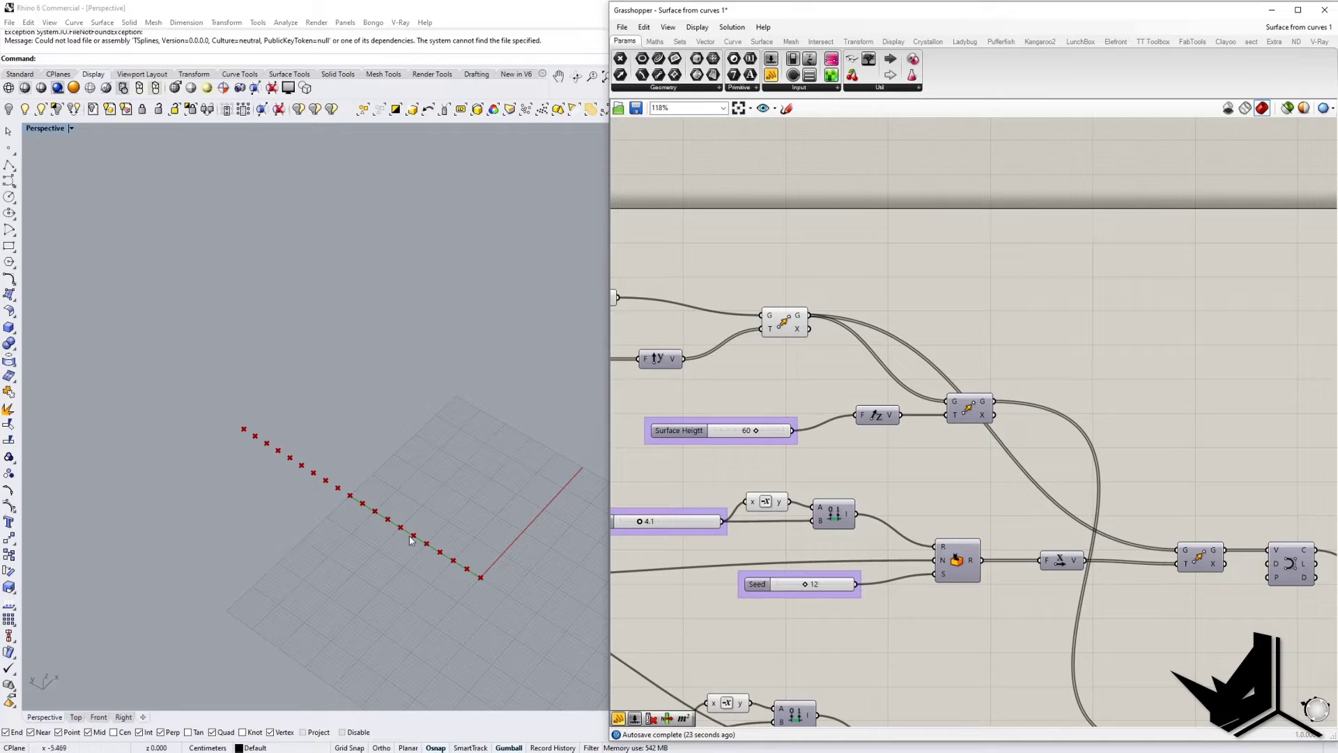
right_drag(937, 488, 885, 411)
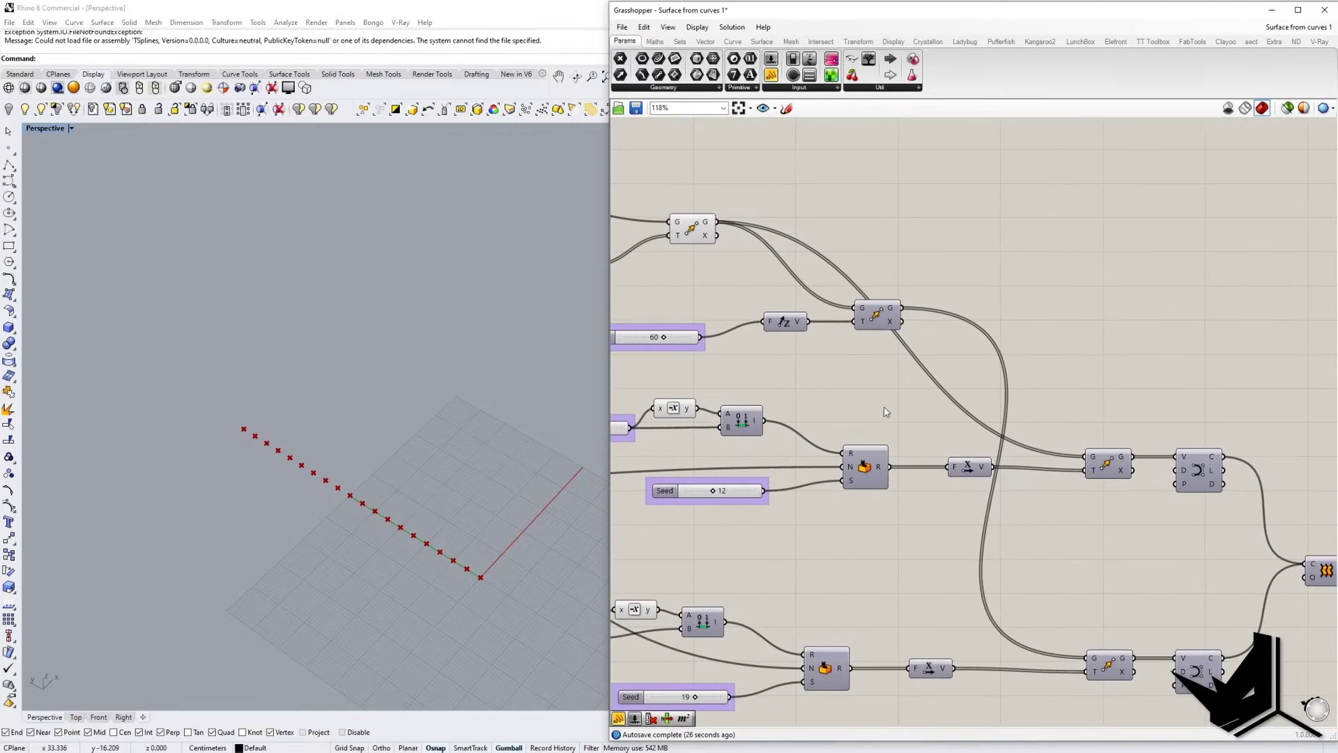
right_drag(1024, 505, 906, 498)
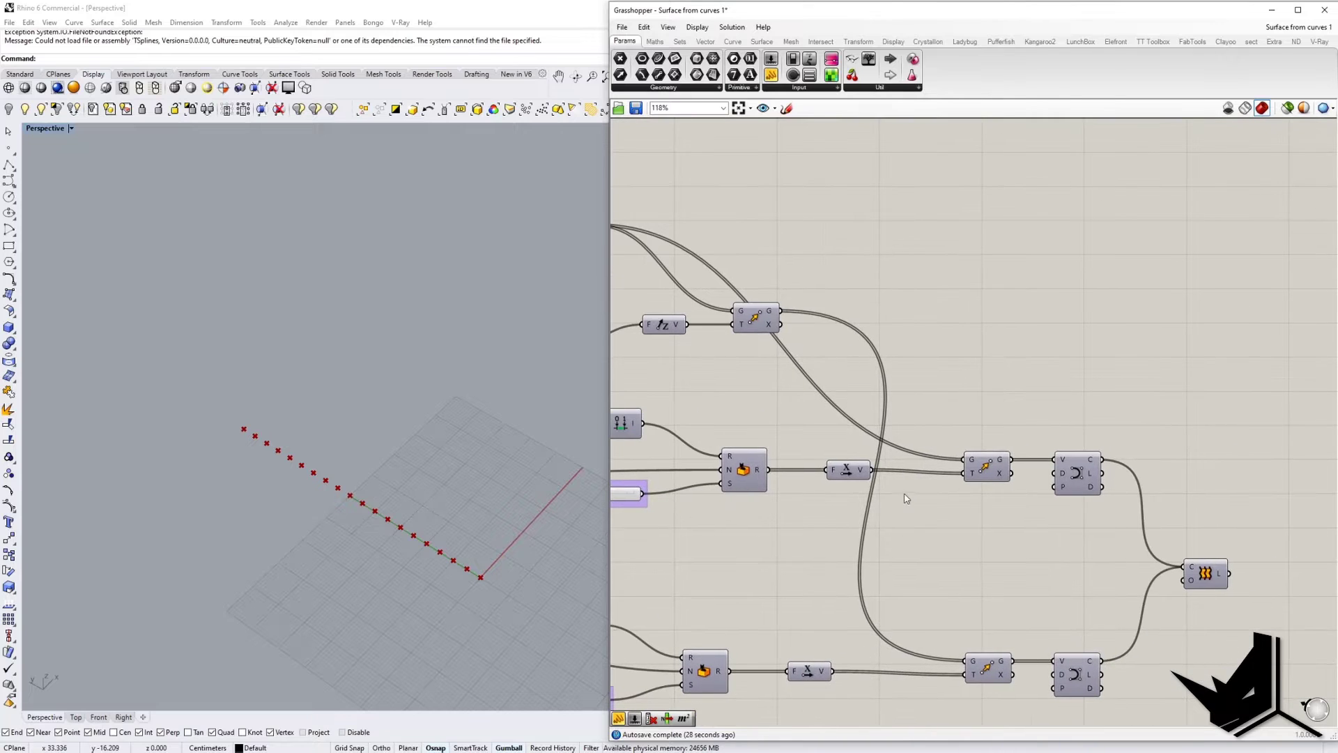
click(857, 478)
right_drag(746, 318, 980, 414)
right_drag(855, 437, 885, 441)
right_drag(1049, 459, 888, 407)
Reposition the Move component driven by Surface Height, turn on its preview and view the raised row of points.
drag(865, 368, 909, 266)
right_drag(1005, 358, 1011, 352)
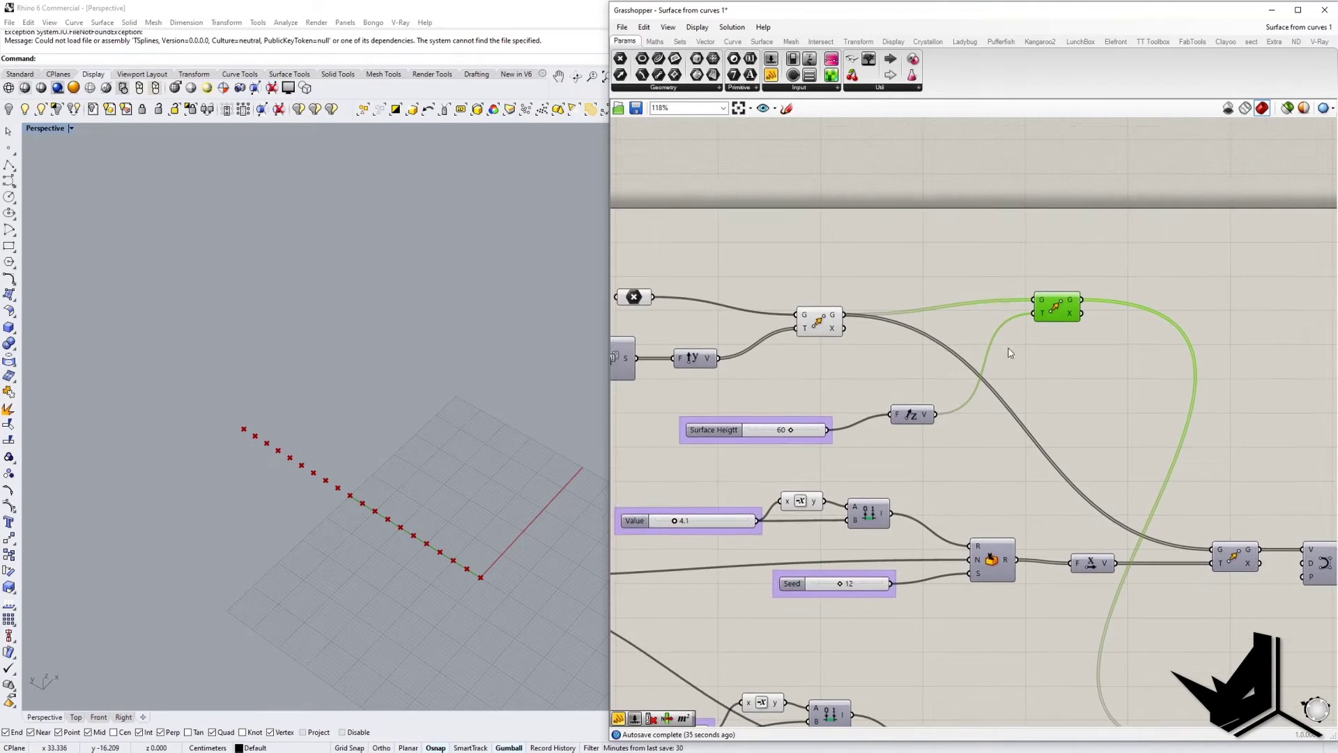
right_click(1054, 308)
click(1079, 330)
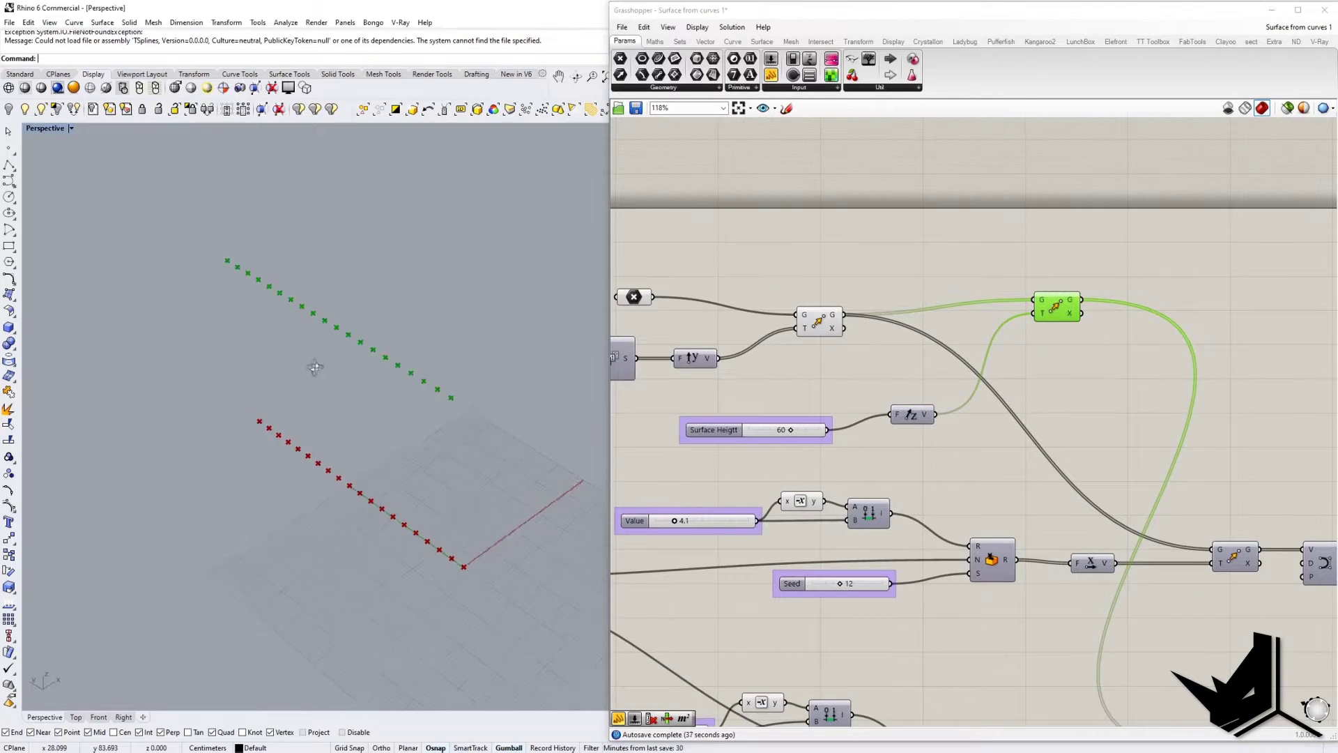
right_drag(310, 364, 269, 311)
right_drag(843, 388, 892, 401)
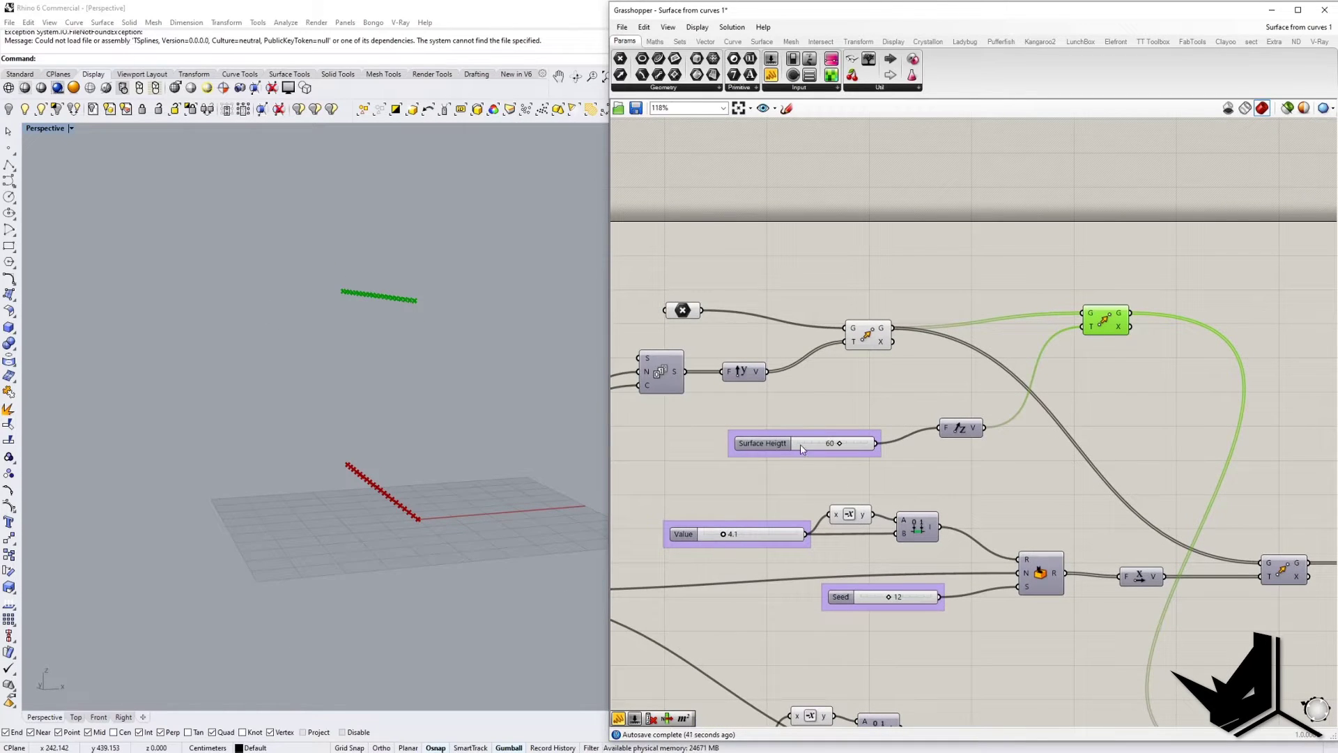
Turn off the preview of the Move component driven by Surface Height.
right_drag(1023, 429, 855, 437)
right_drag(971, 438, 971, 394)
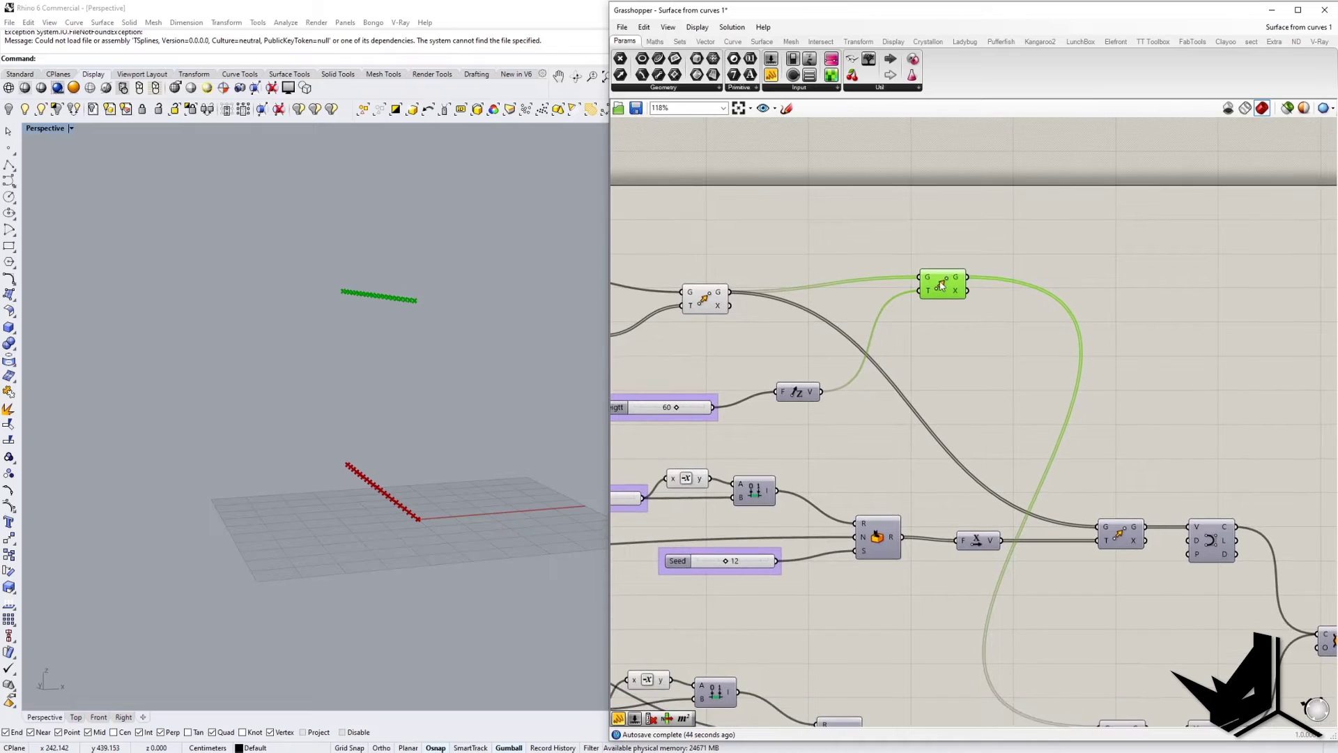
right_click(942, 285)
click(971, 307)
right_drag(1077, 537, 1082, 446)
right_drag(885, 416, 912, 450)
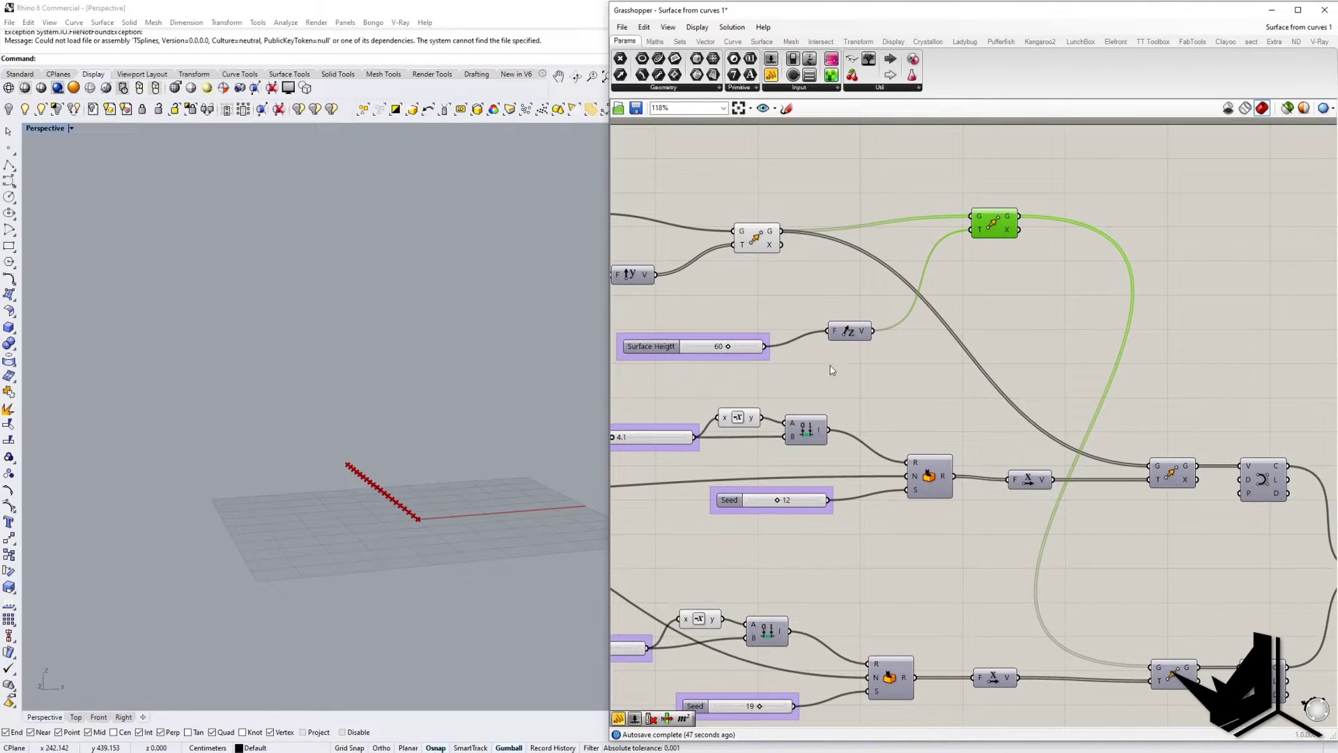
Select the first Move component, fed by the Unit Y vector, and examine its points in the viewport.
right_drag(830, 366, 871, 394)
click(798, 266)
right_drag(398, 412, 443, 548)
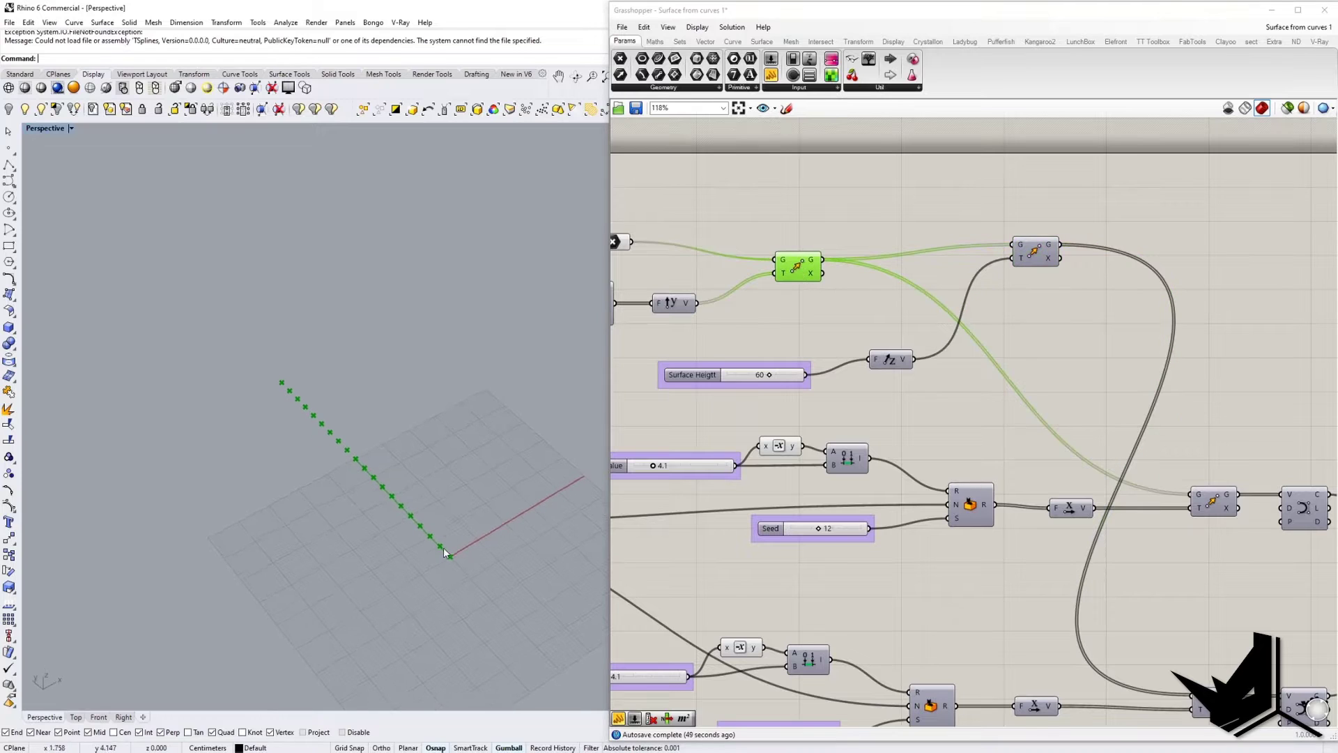
scroll(443, 546, up, 2)
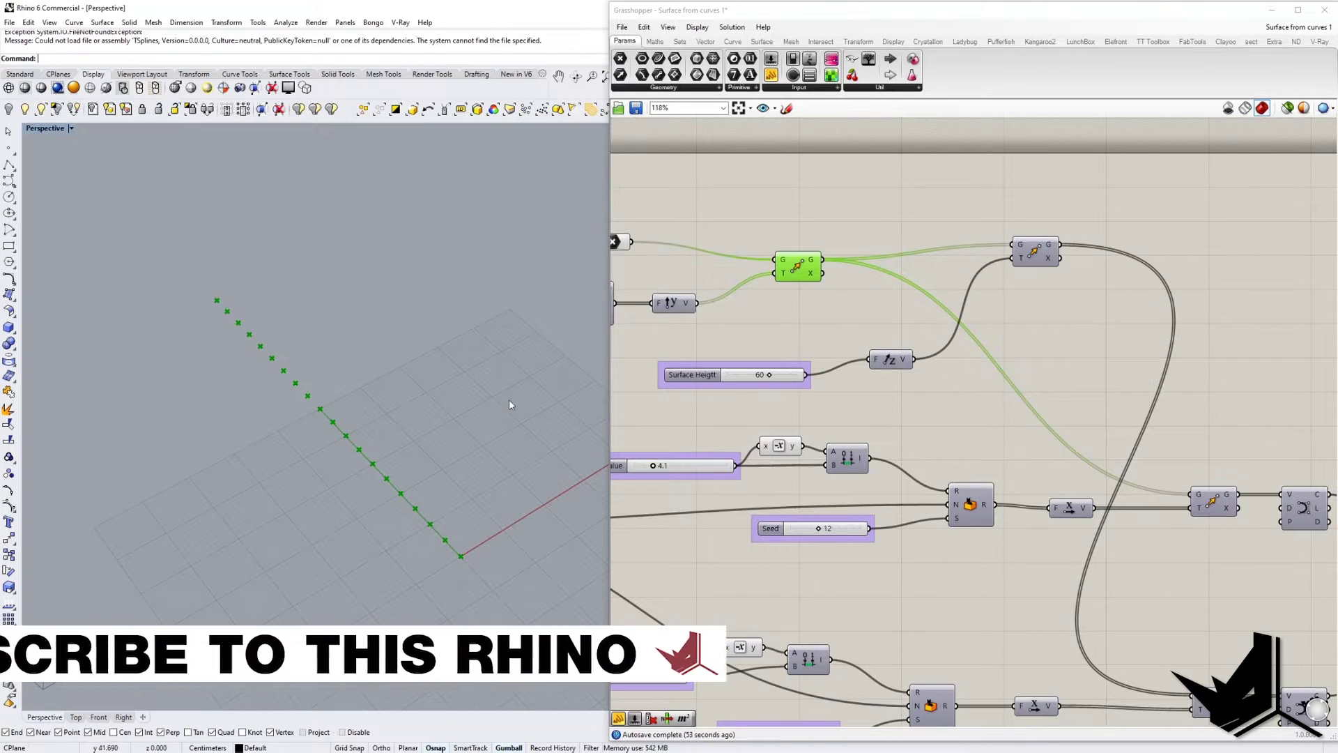
Turn on the preview of the upper Move component fed by the Unit X vector and inspect its points.
right_drag(1213, 503, 1030, 463)
click(1031, 464)
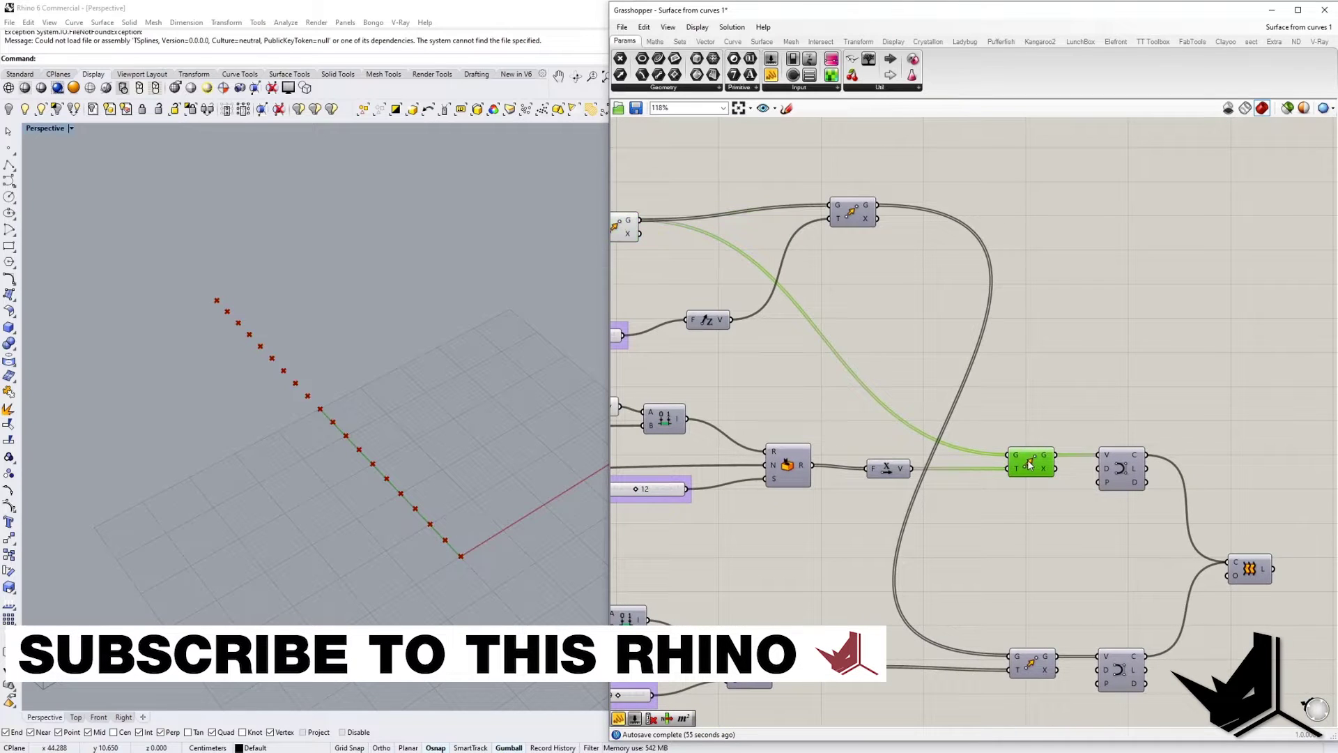
right_click(1030, 464)
click(1049, 479)
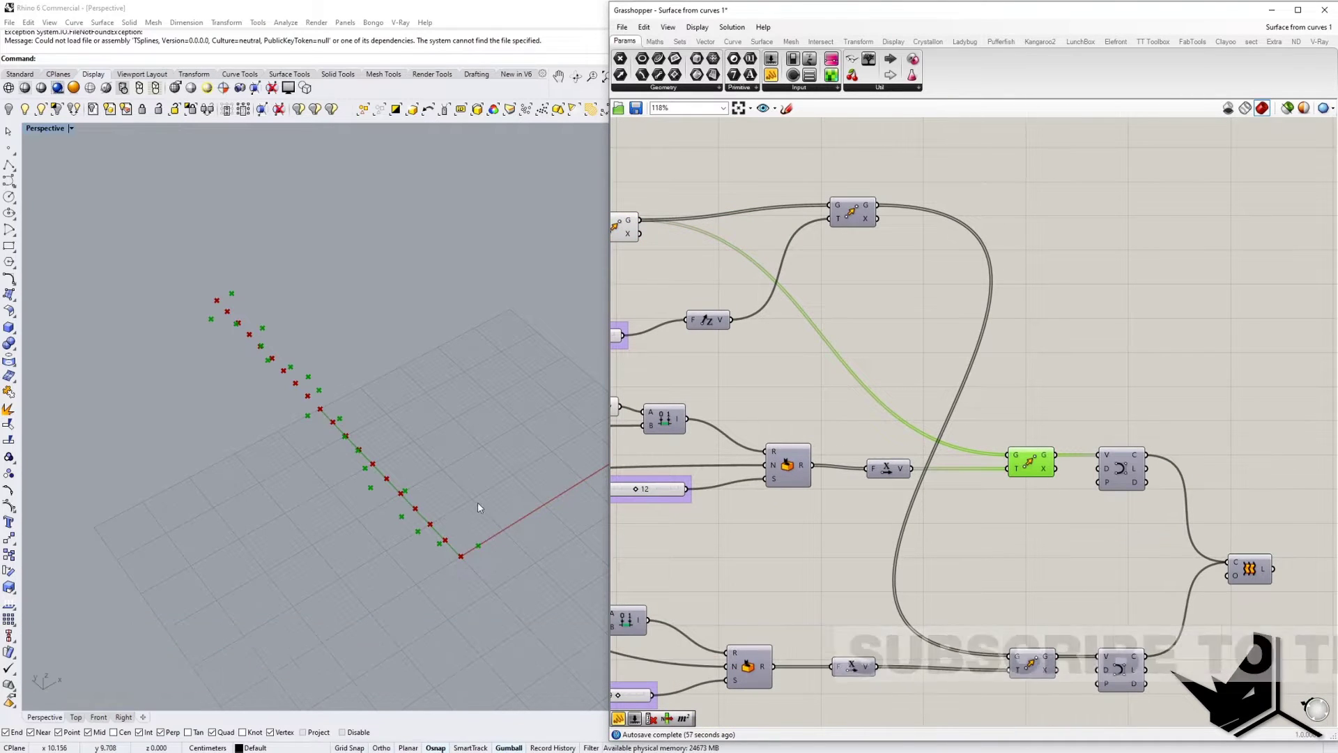
right_drag(478, 508, 500, 556)
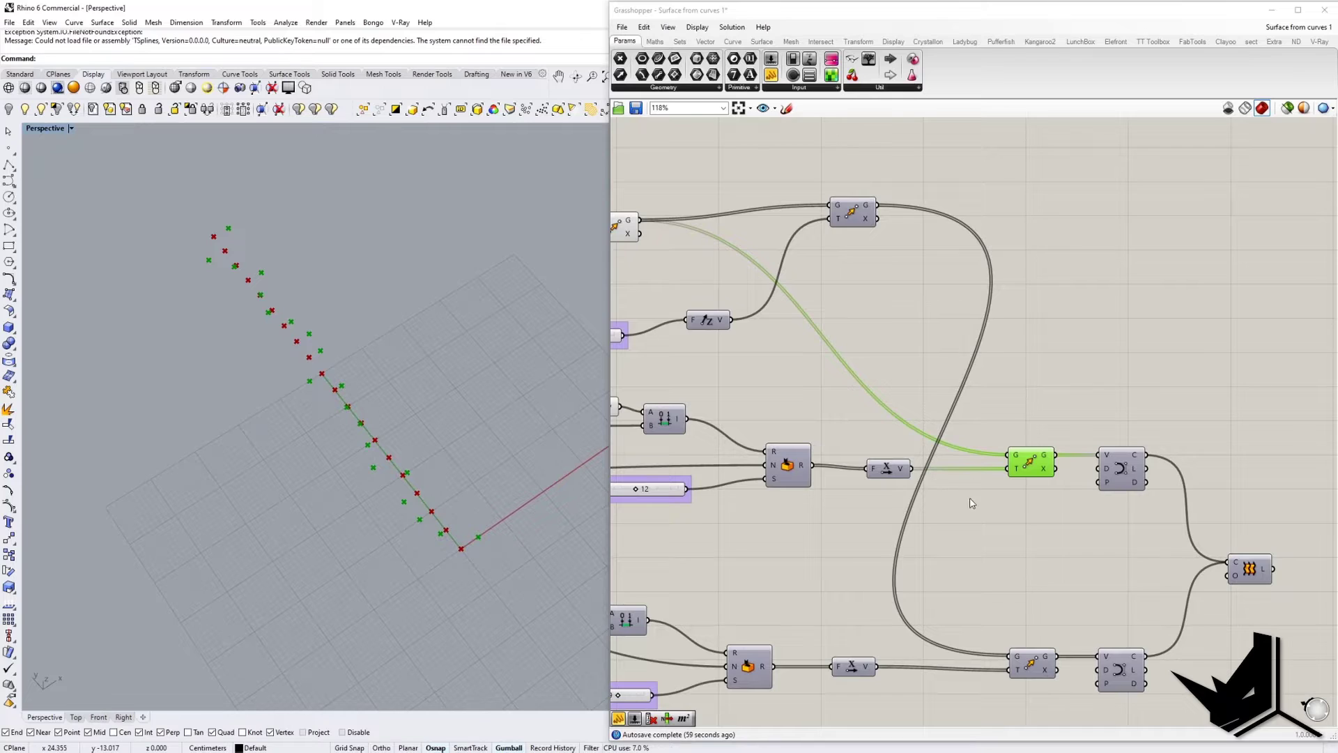
Add a panel, connect it to the first Move component's Geometry output, then enlarge it and place it in free space.
right_drag(972, 503, 1043, 500)
mouse_move(1090, 457)
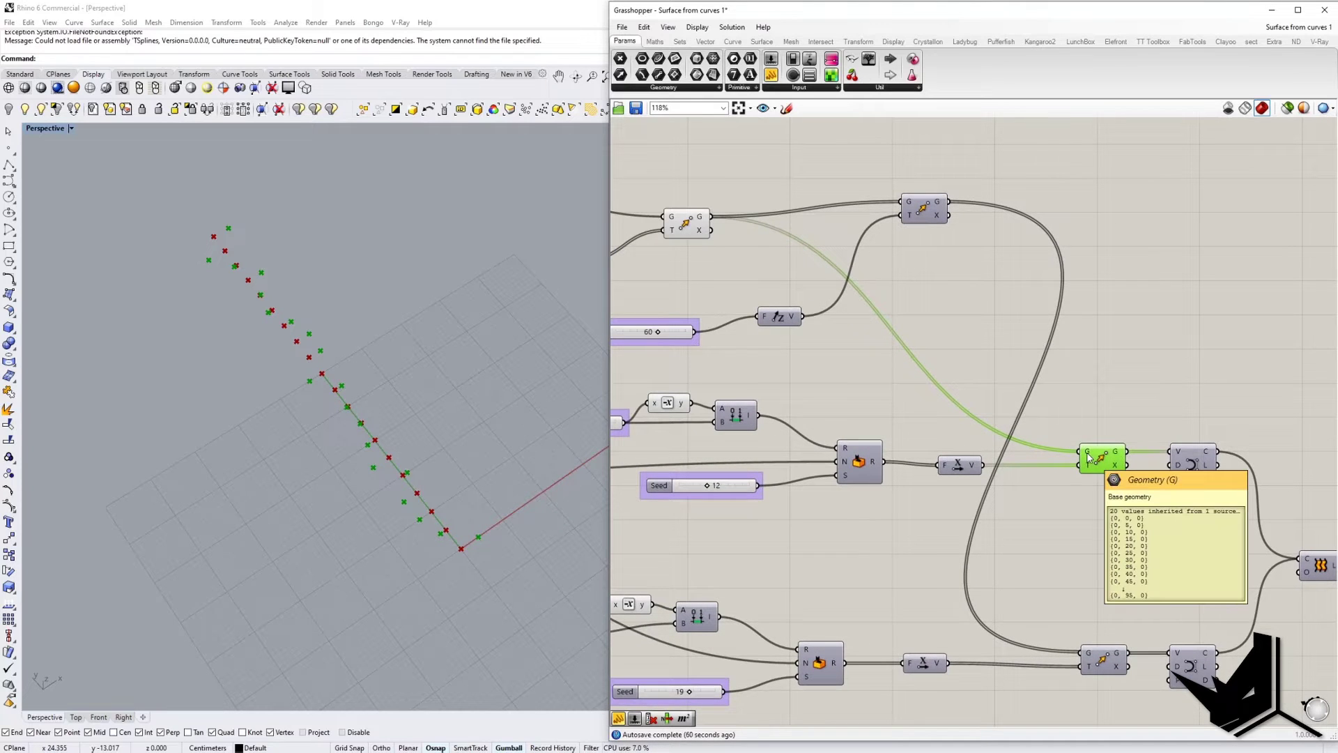
drag(631, 720, 980, 326)
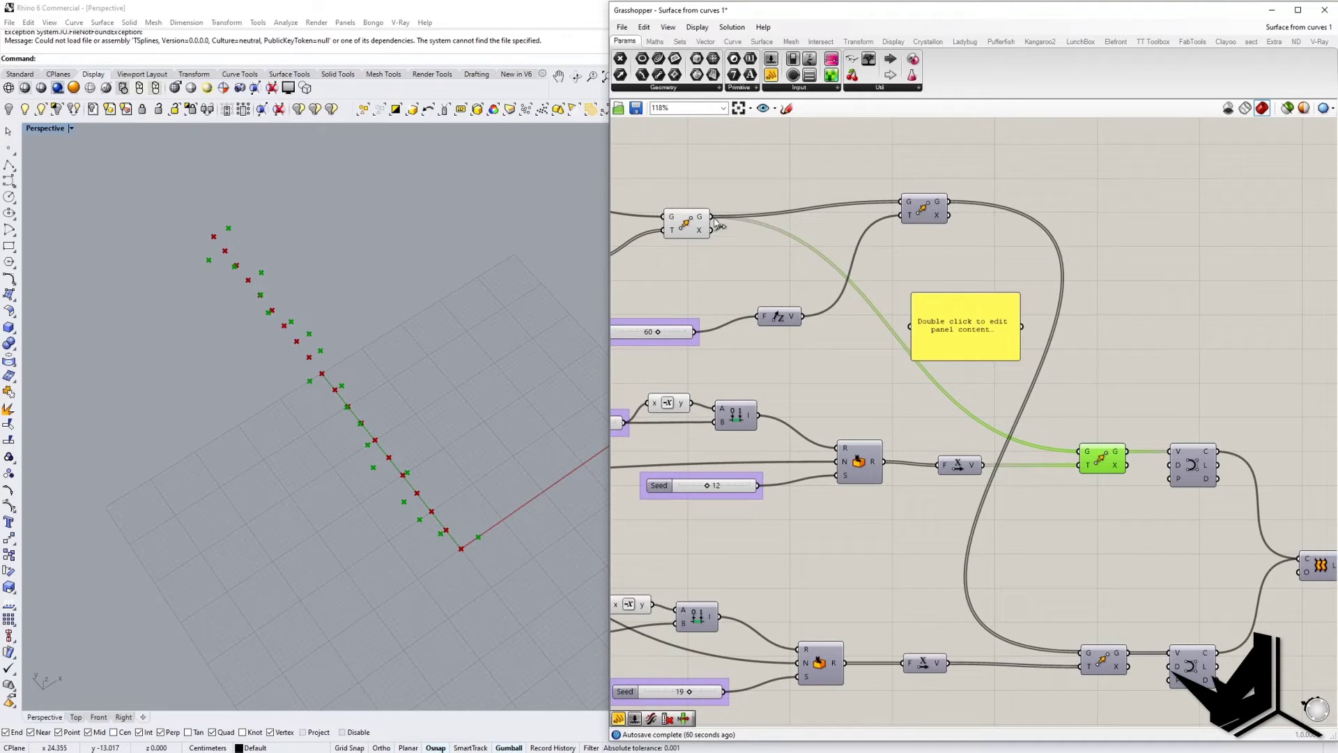
drag(711, 216, 911, 327)
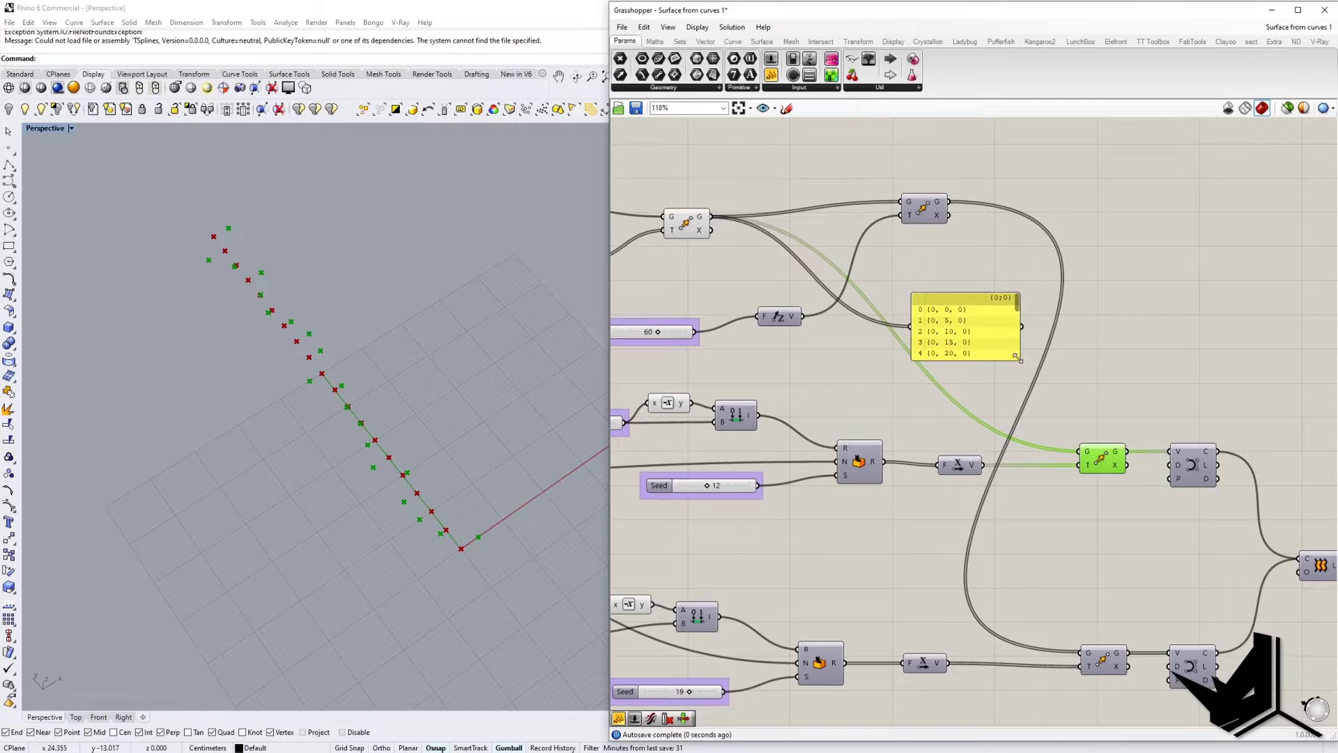
drag(1017, 357, 1220, 450)
drag(1001, 308, 1198, 217)
right_drag(1134, 304, 1060, 321)
right_drag(1038, 426, 1090, 409)
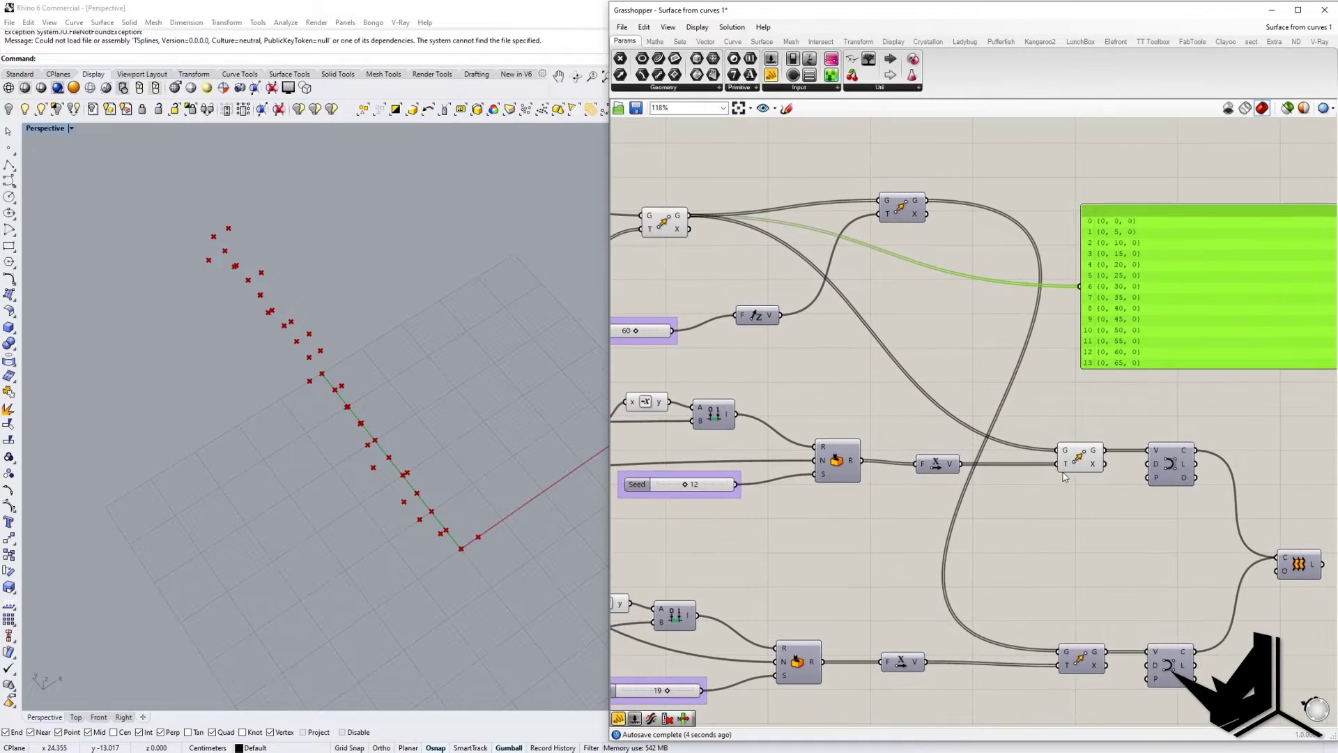
Reposition the upper Unit X component and check the translation vectors in the connected Move component's Motion input.
drag(944, 465, 985, 528)
mouse_move(1066, 469)
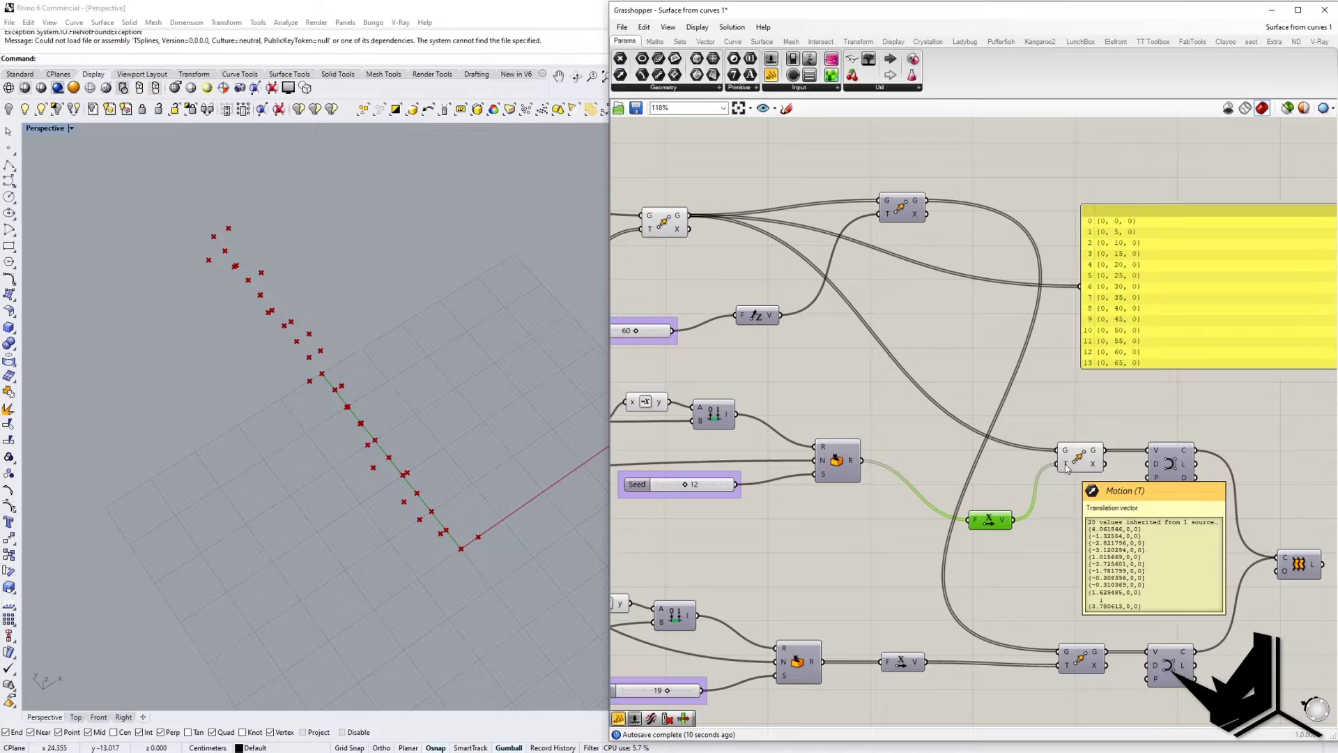
drag(989, 523, 987, 498)
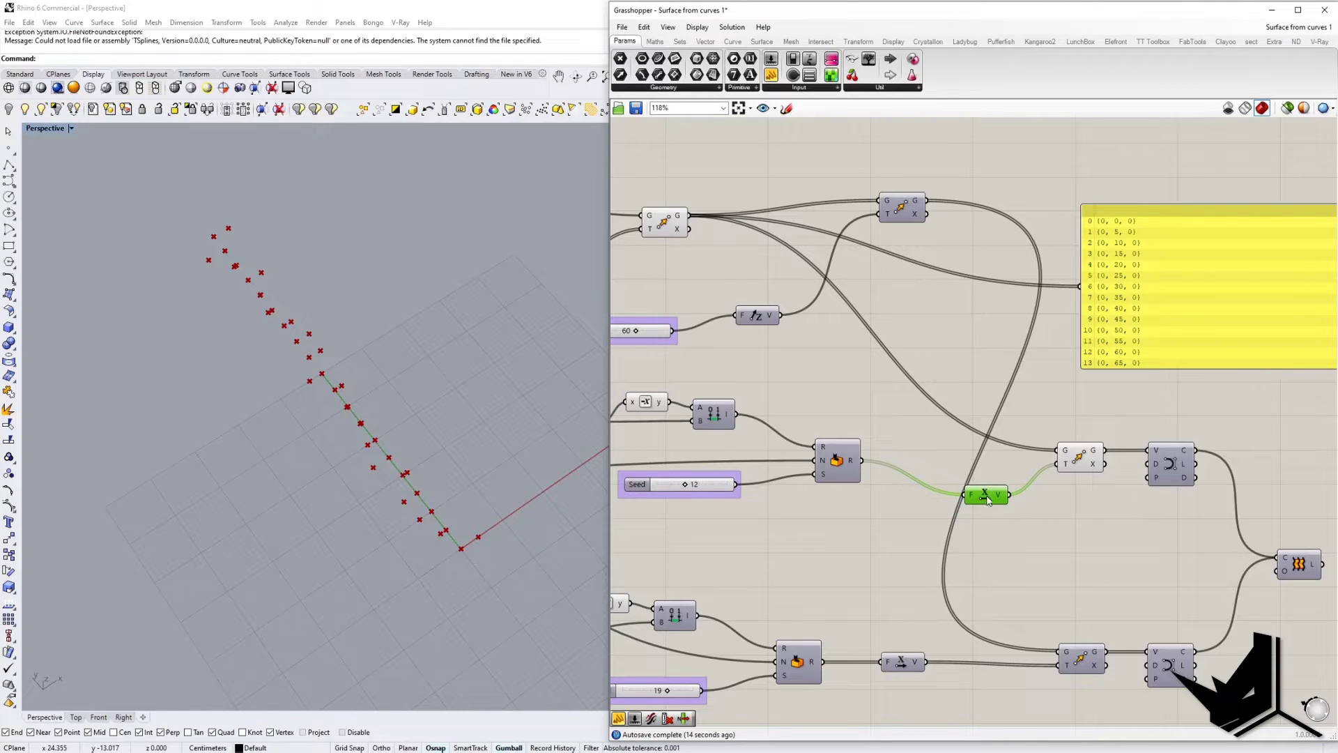
right_drag(916, 453, 1037, 455)
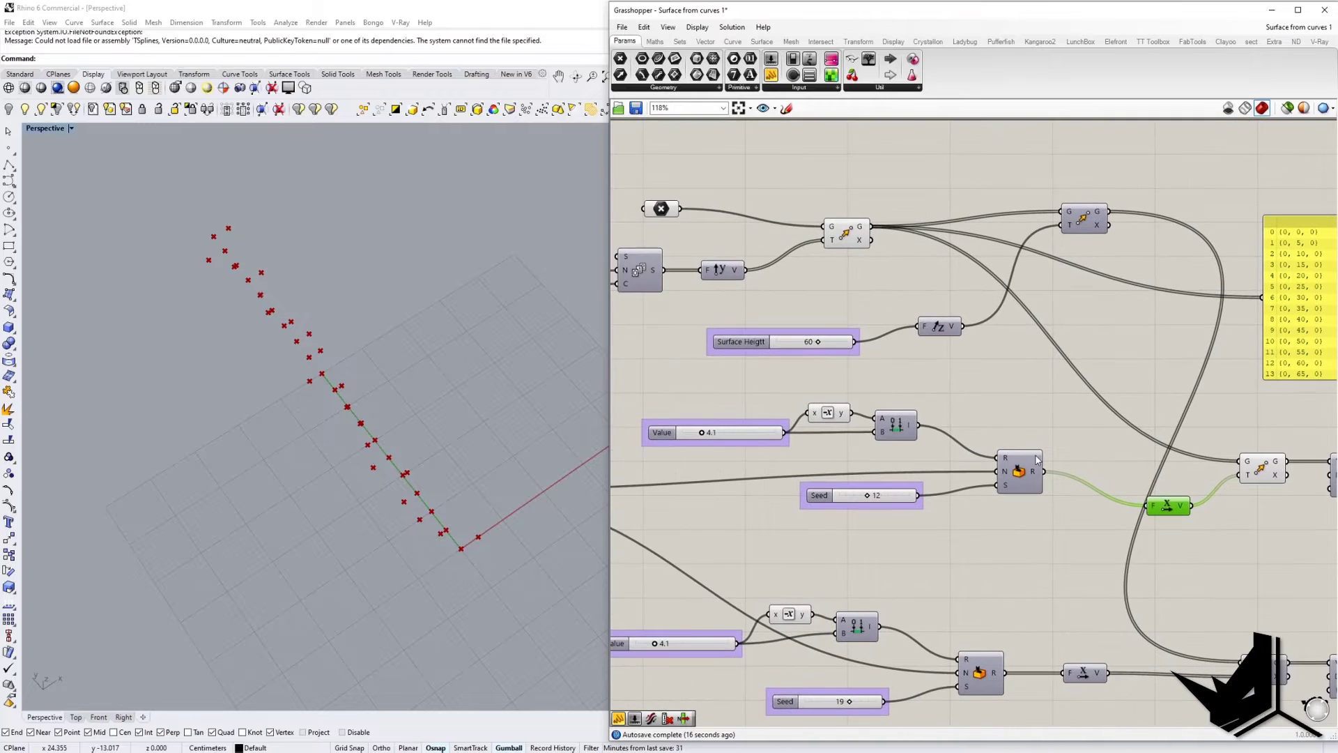
Add a panel connected to the upper Random component's output, and enlarge and reposition it to list all values.
right_drag(1113, 493, 936, 485)
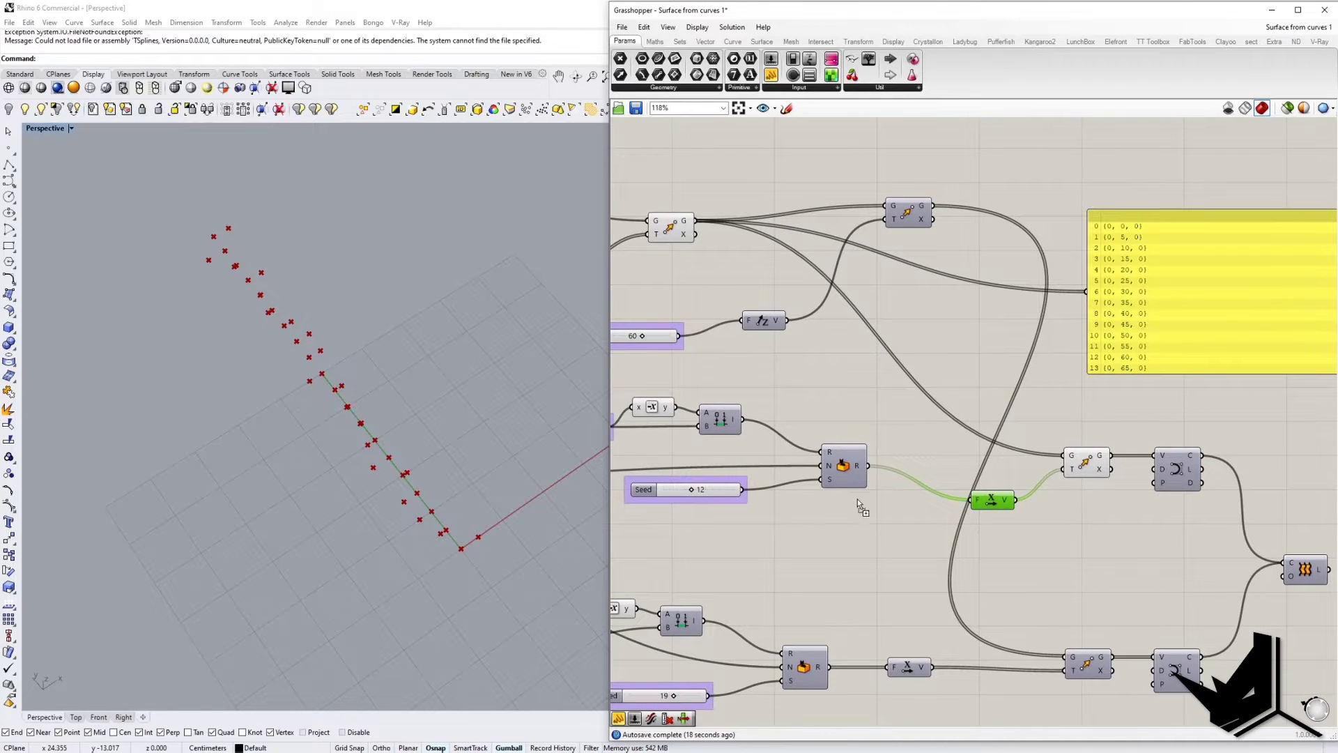
drag(917, 548, 917, 545)
drag(869, 466, 990, 549)
right_drag(1070, 617, 986, 536)
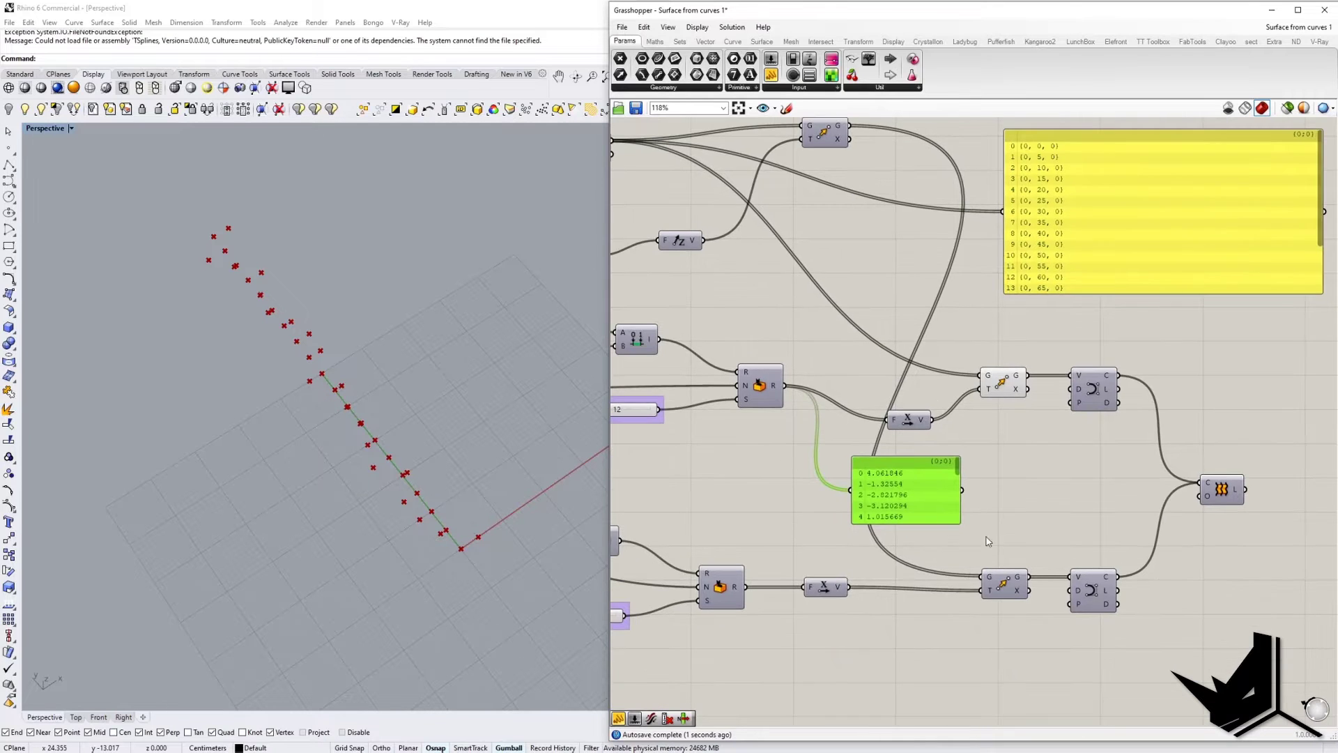
drag(956, 522, 1135, 694)
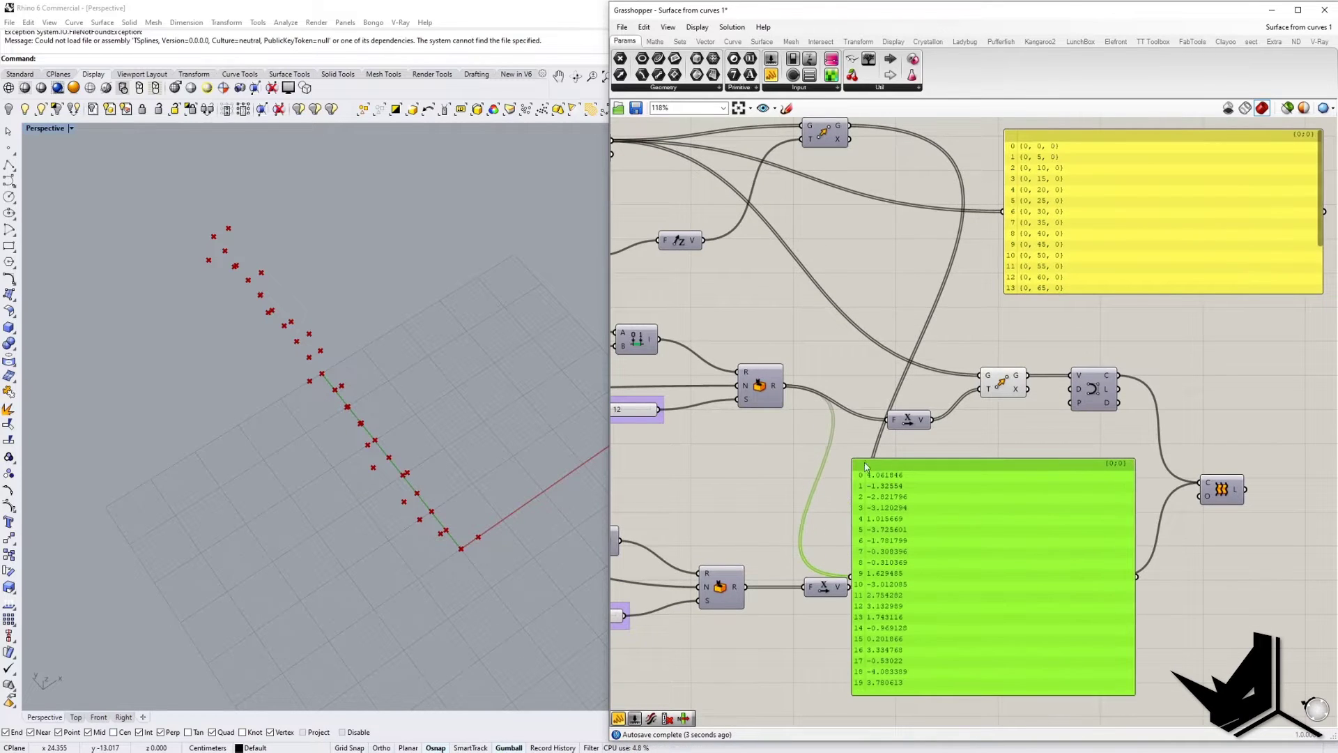
drag(884, 471, 913, 466)
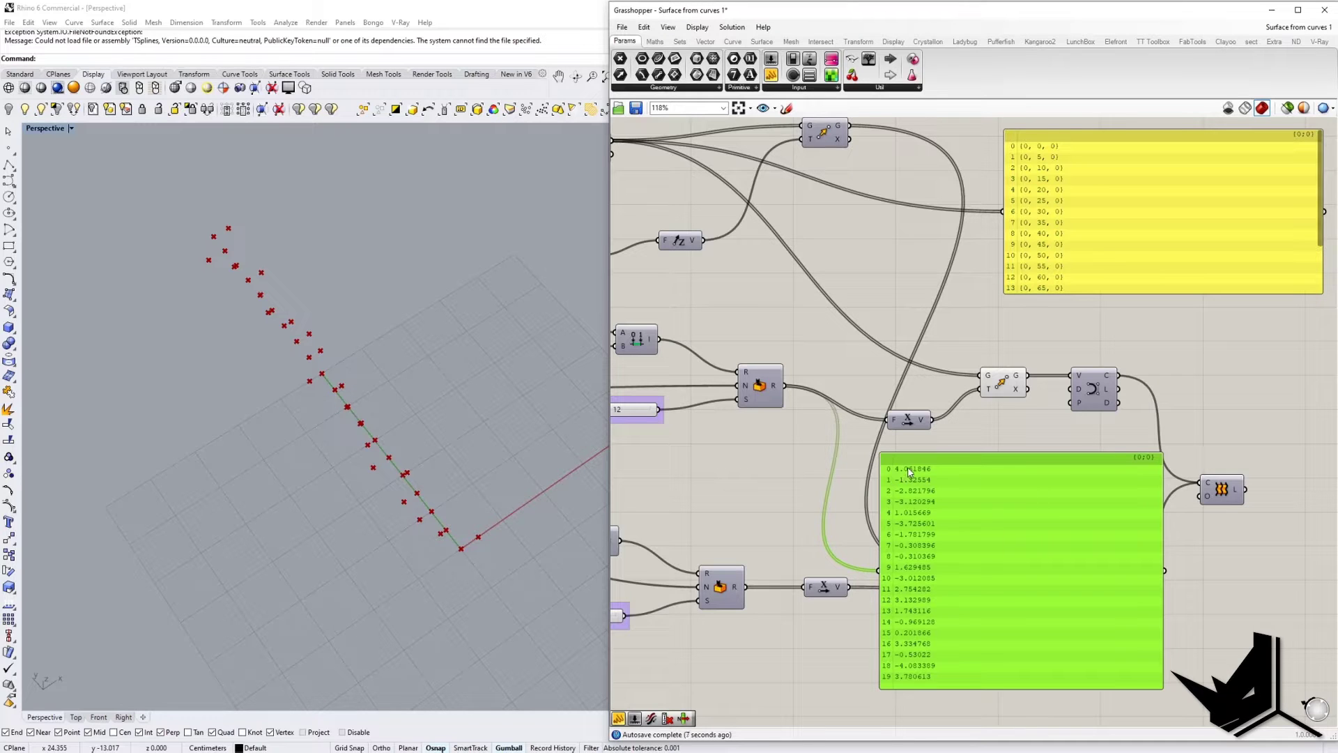
Compare the random values in the panel with the sideways offsets of the points in the viewport.
right_drag(915, 480, 926, 475)
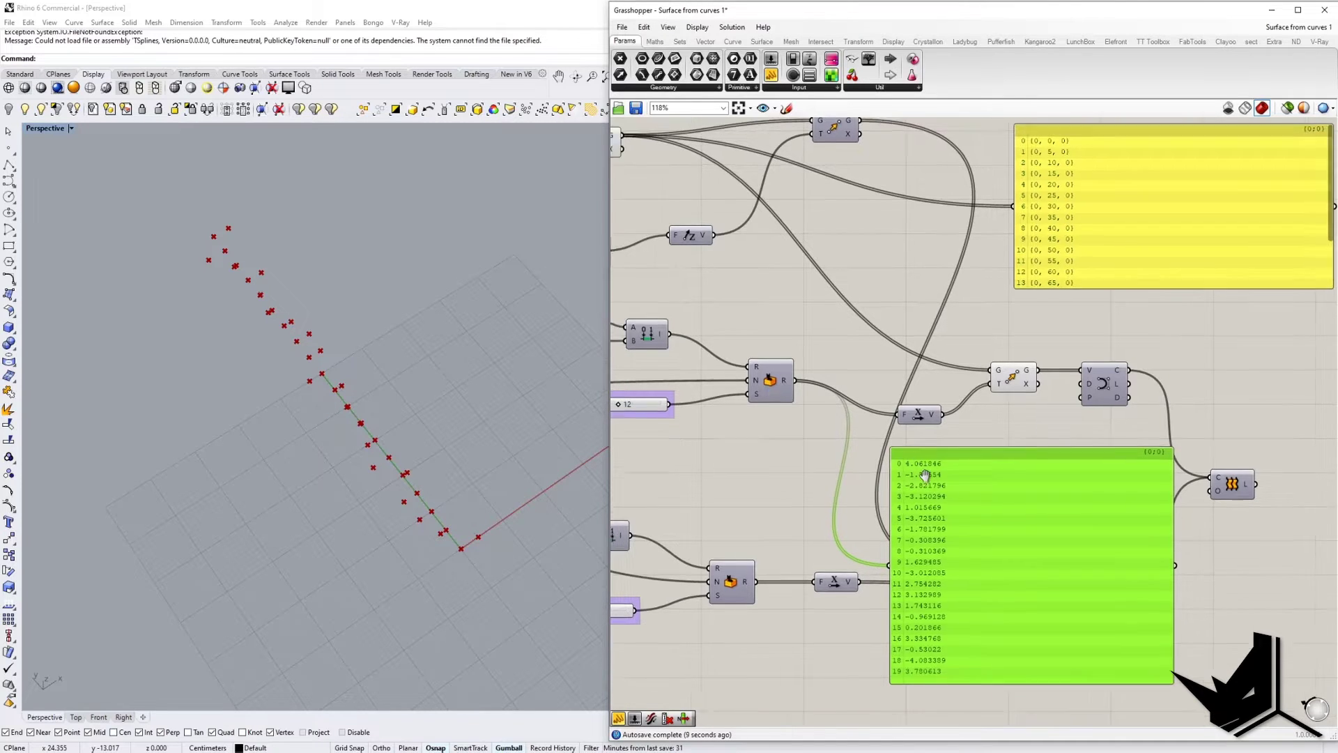
scroll(925, 475, up, 3)
right_drag(474, 533, 444, 538)
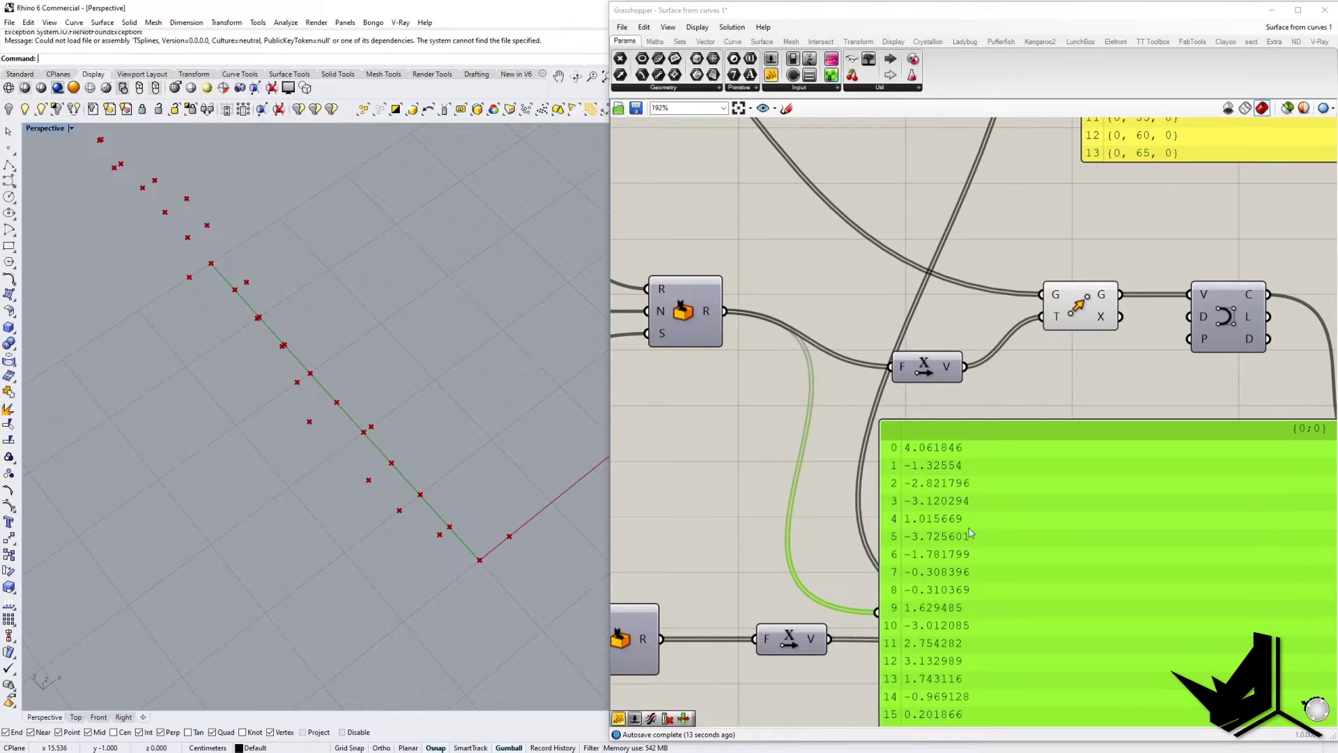
scroll(353, 466, down, 4)
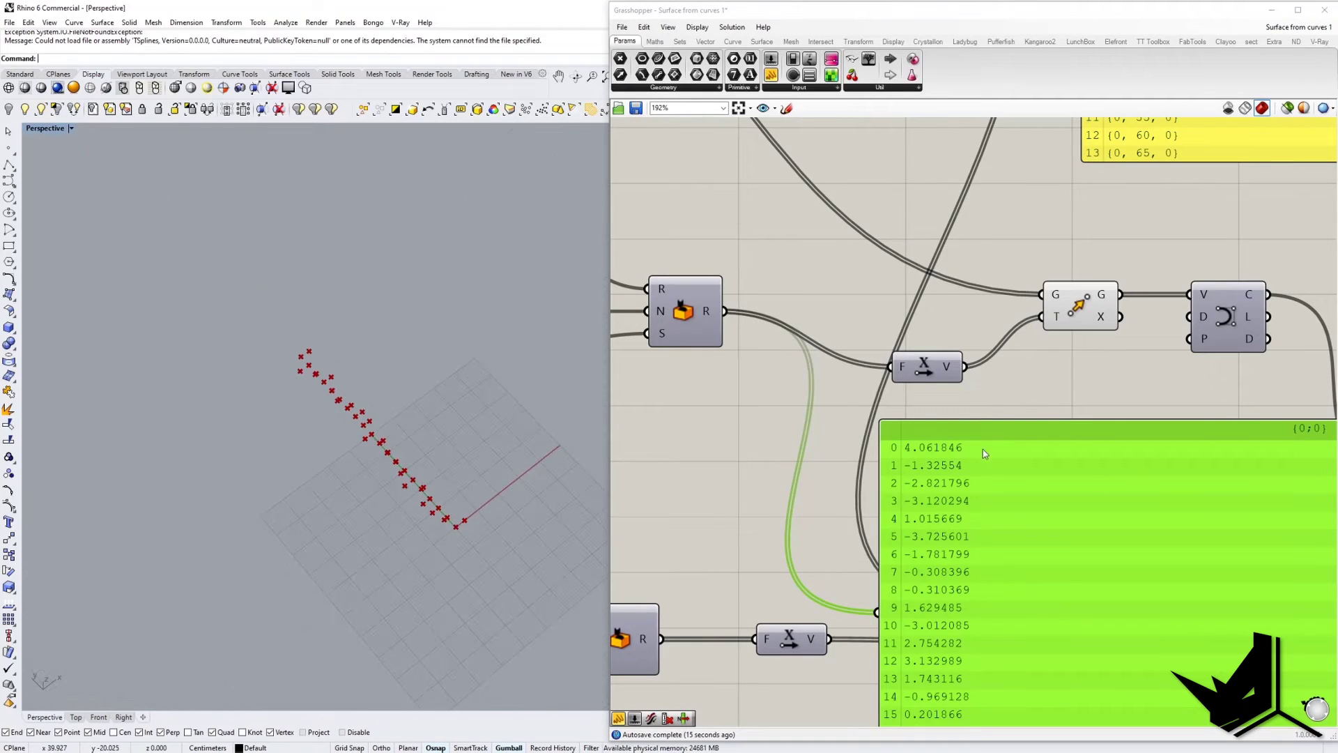
Examine the upper Random component and the range and Seed 12 slider feeding it.
right_drag(927, 541, 999, 478)
scroll(1007, 476, down, 4)
right_drag(690, 306, 874, 386)
scroll(875, 368, up, 2)
scroll(875, 387, down, 1)
drag(683, 366, 1116, 536)
click(973, 533)
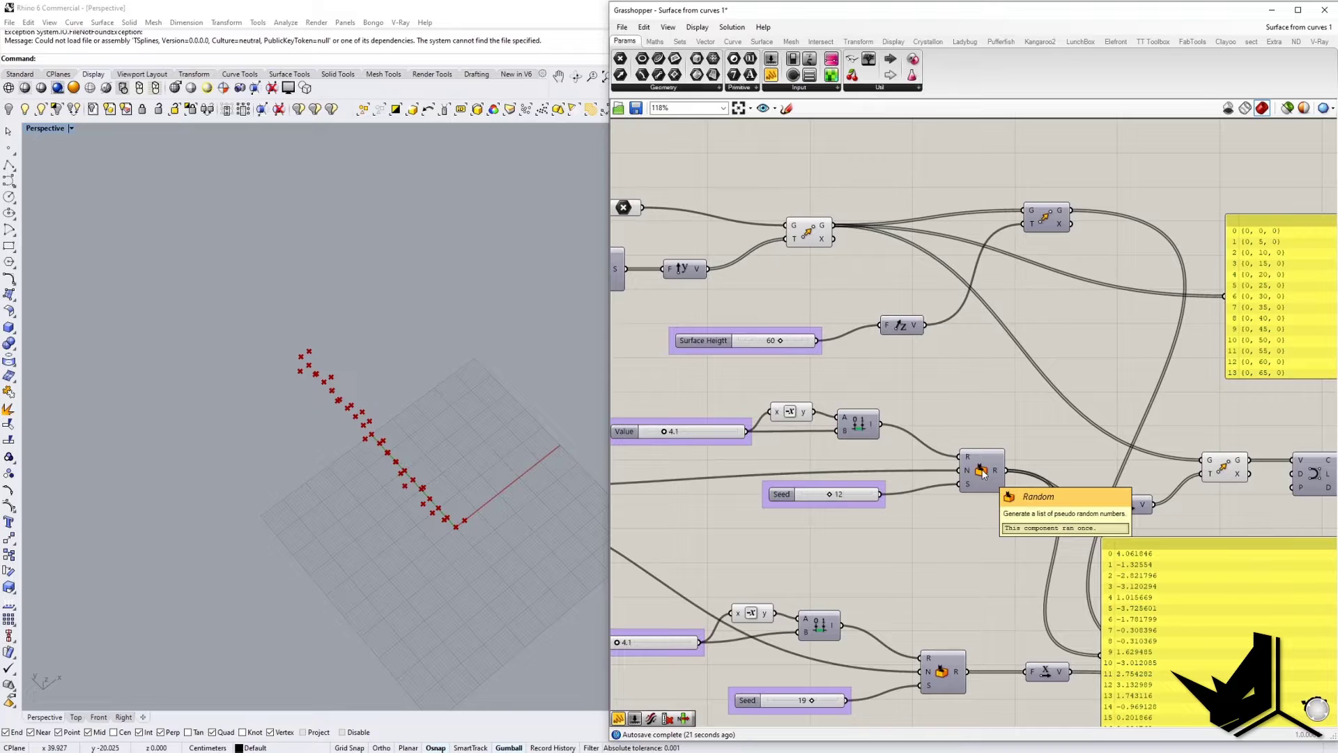
click(981, 471)
click(979, 446)
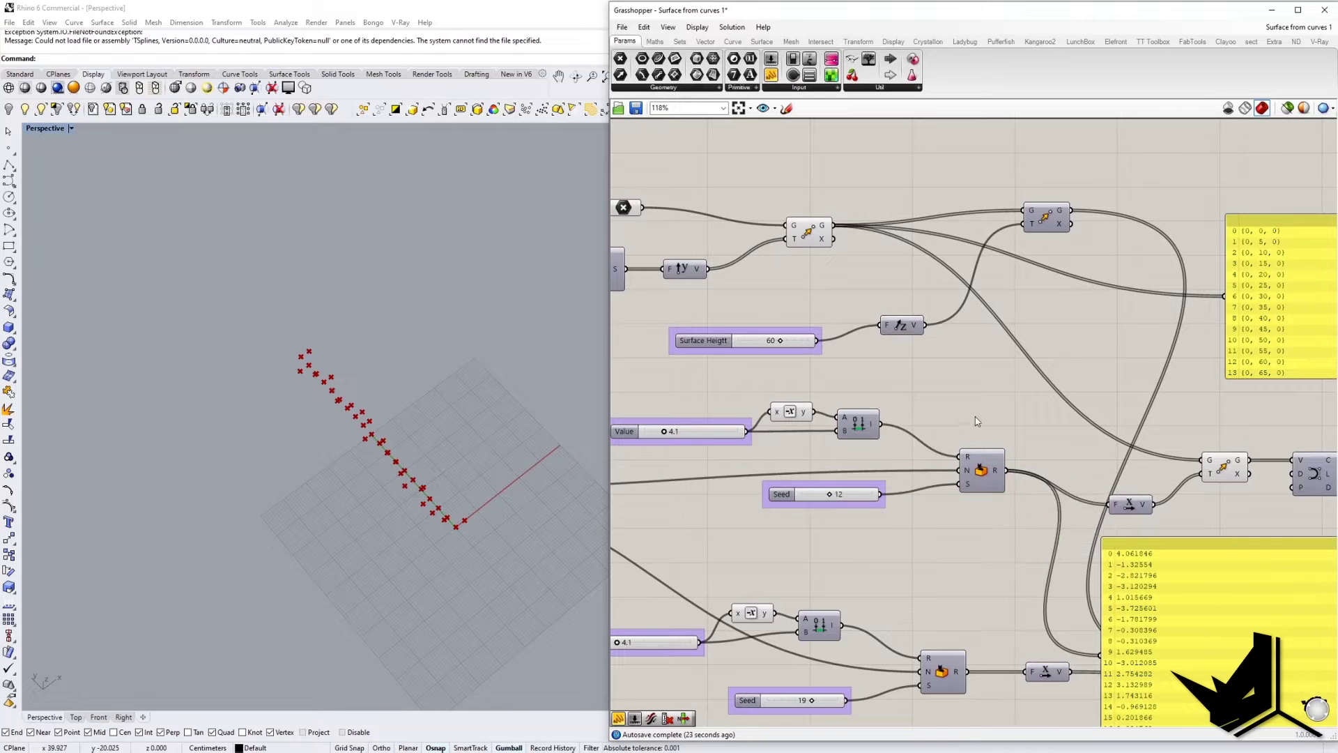
Add a panel connected to the upper Construct Domain component's output, shrink it, and place it beside the component.
right_drag(950, 417, 930, 438)
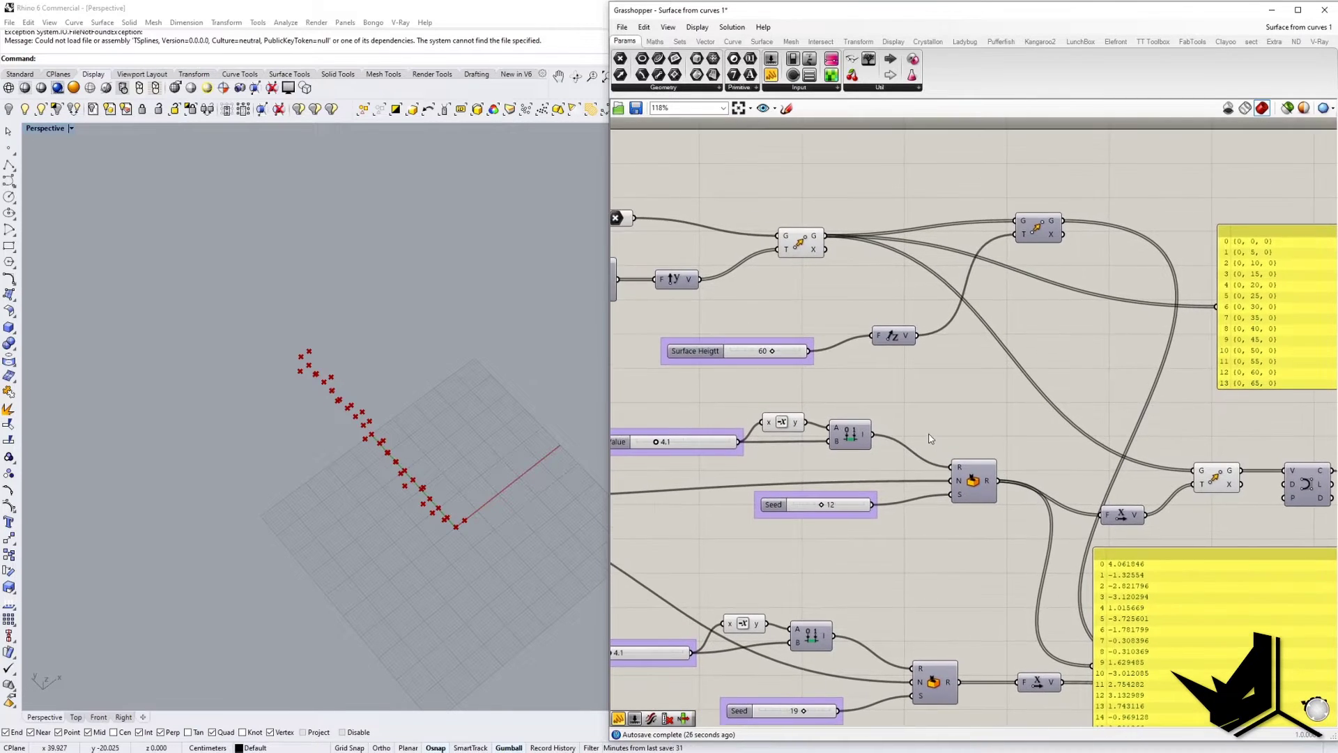
click(618, 717)
click(964, 392)
drag(872, 434, 917, 390)
right_drag(1050, 409, 905, 387)
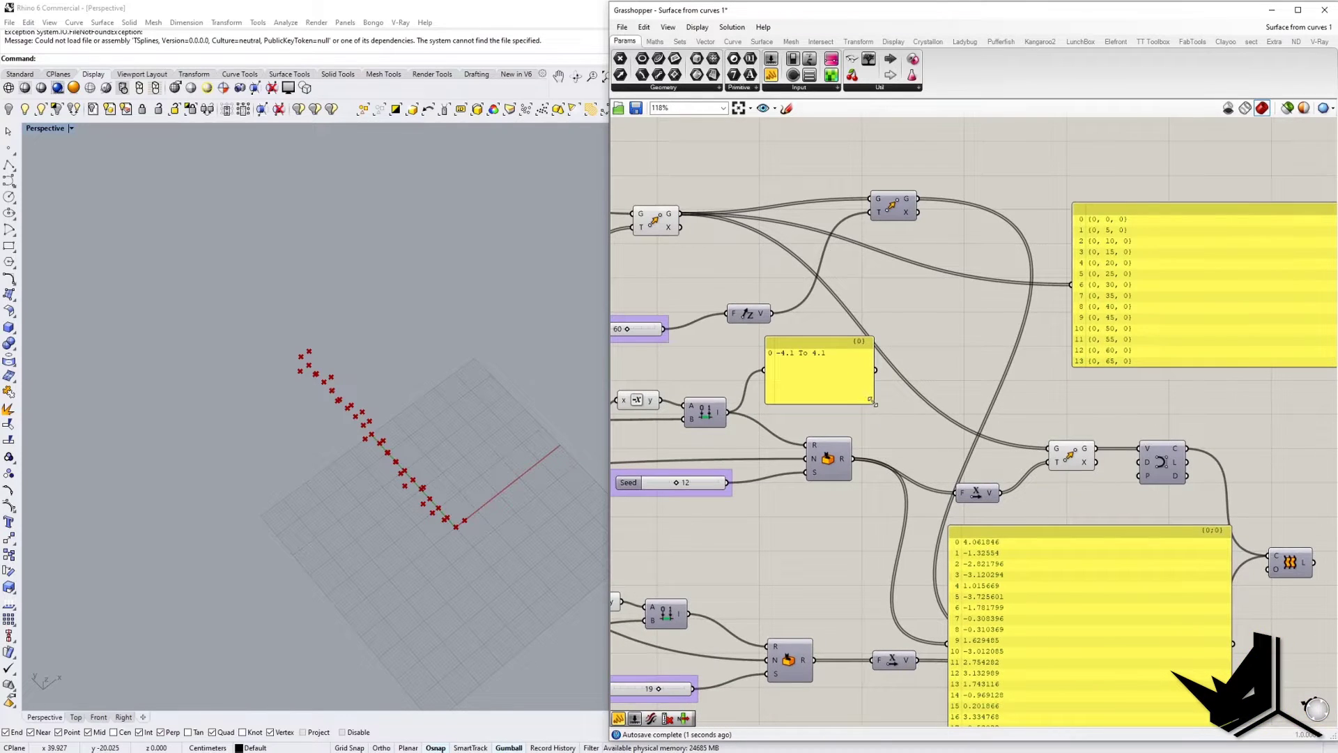
mouse_move(874, 402)
mouse_down()
mouse_move(902, 363)
mouse_move(868, 401)
mouse_up()
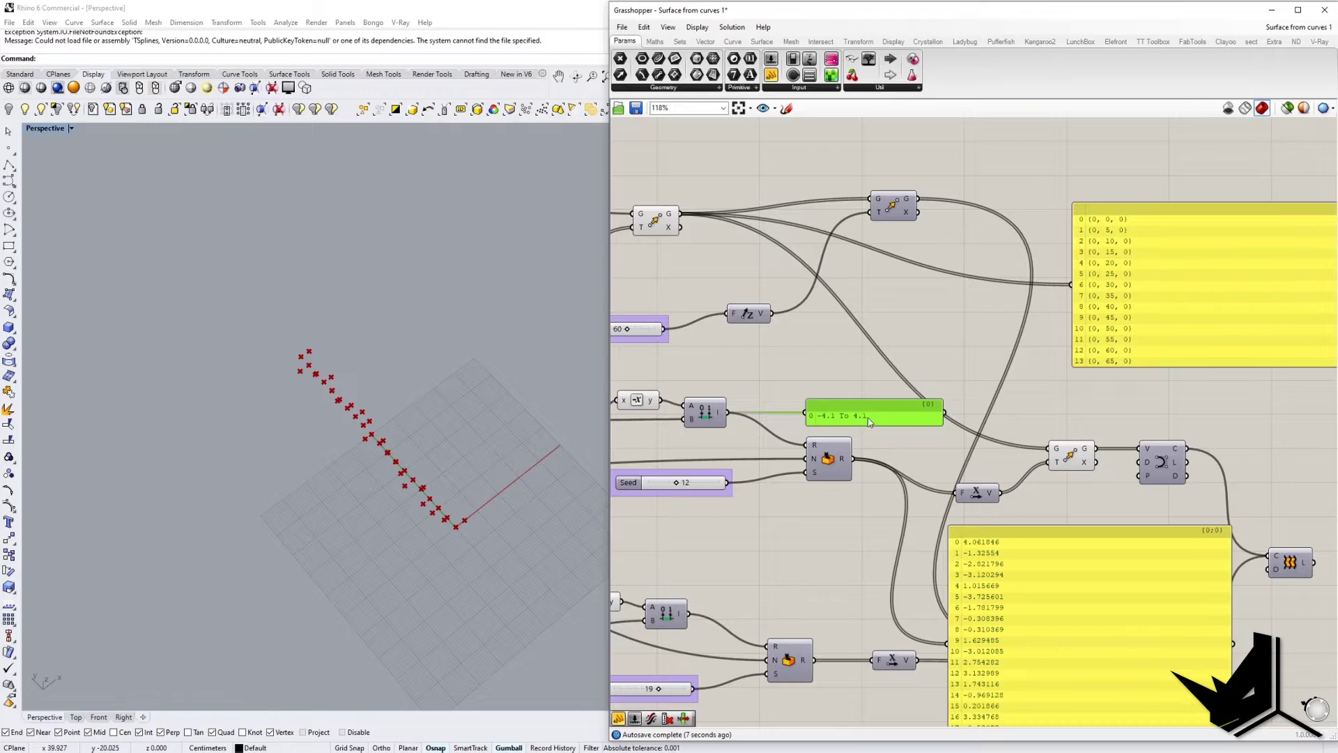
Trace the upper Random component's Number input back to the Count slider and highlight the first Move component's points in the viewport.
right_drag(849, 413, 947, 378)
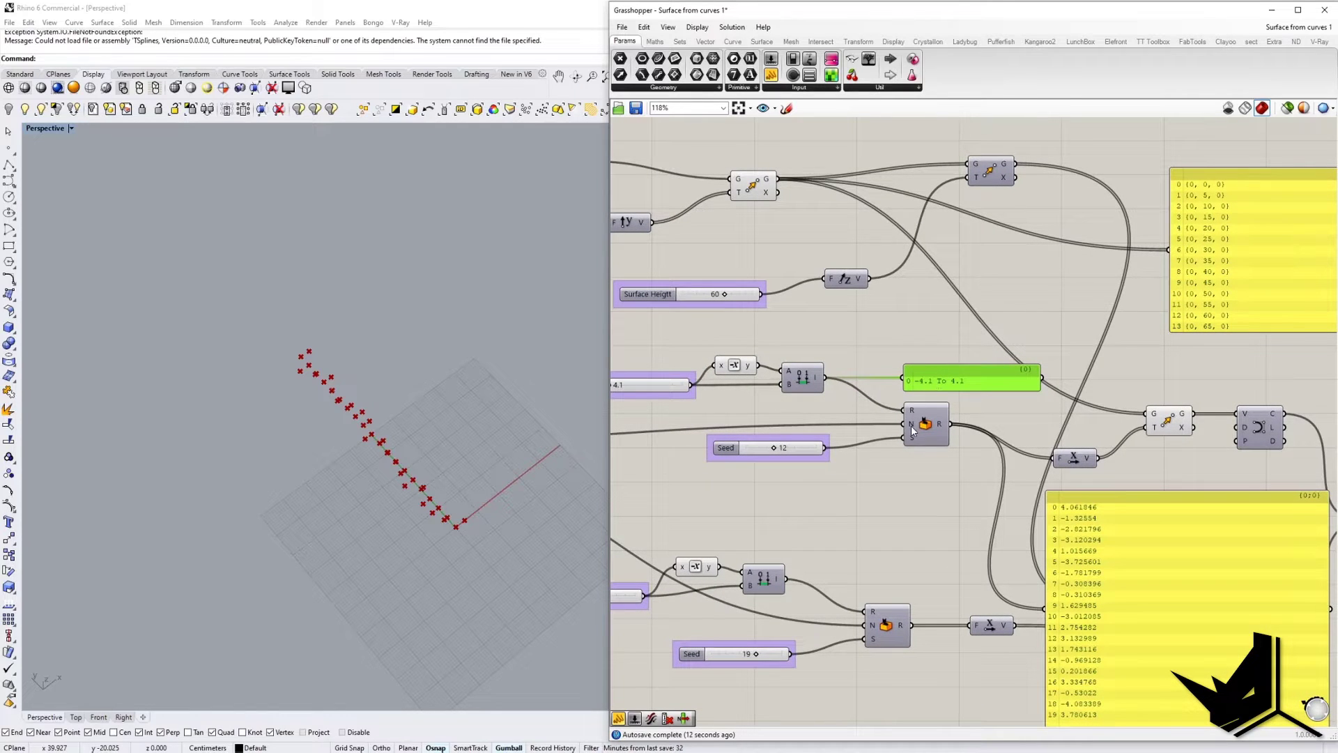
mouse_move(912, 430)
scroll(1060, 419, down, 3)
scroll(1065, 416, up, 4)
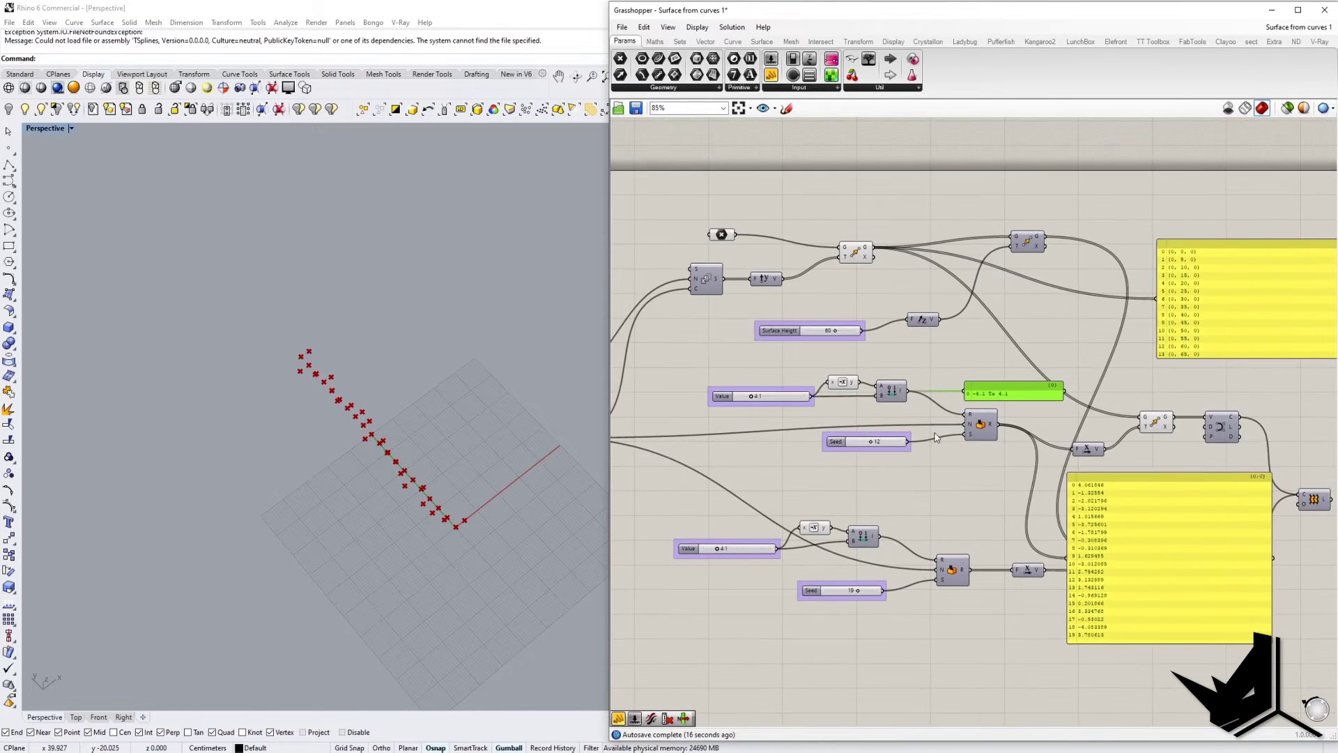
scroll(988, 425, down, 4)
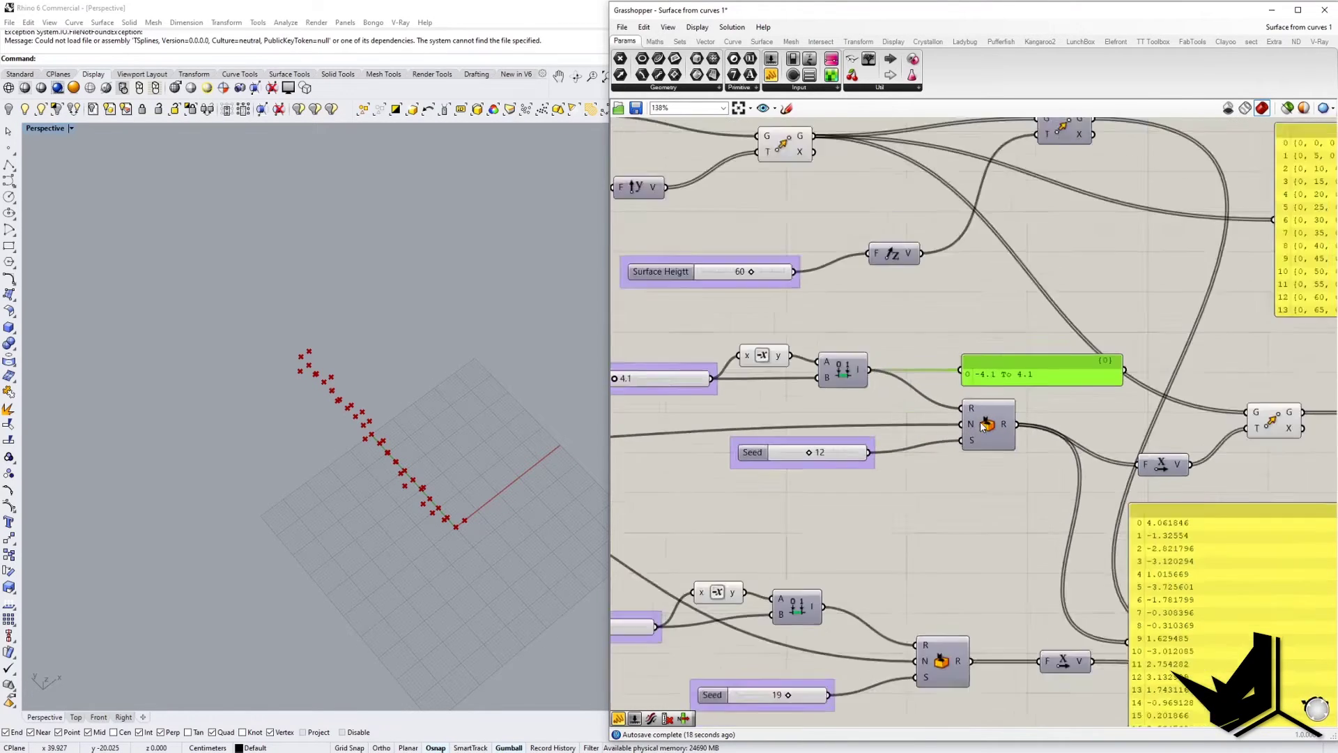
scroll(728, 431, up, 2)
click(727, 427)
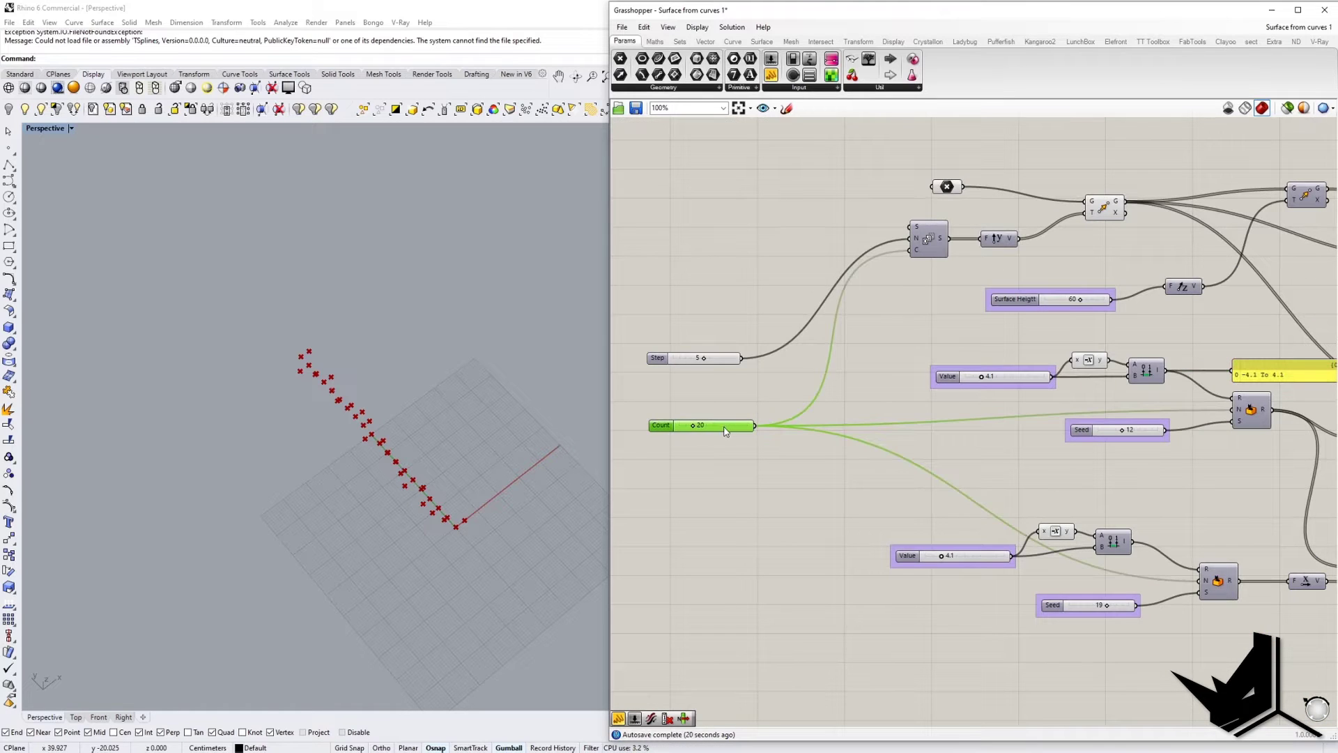
right_drag(1080, 274, 1014, 282)
click(1038, 219)
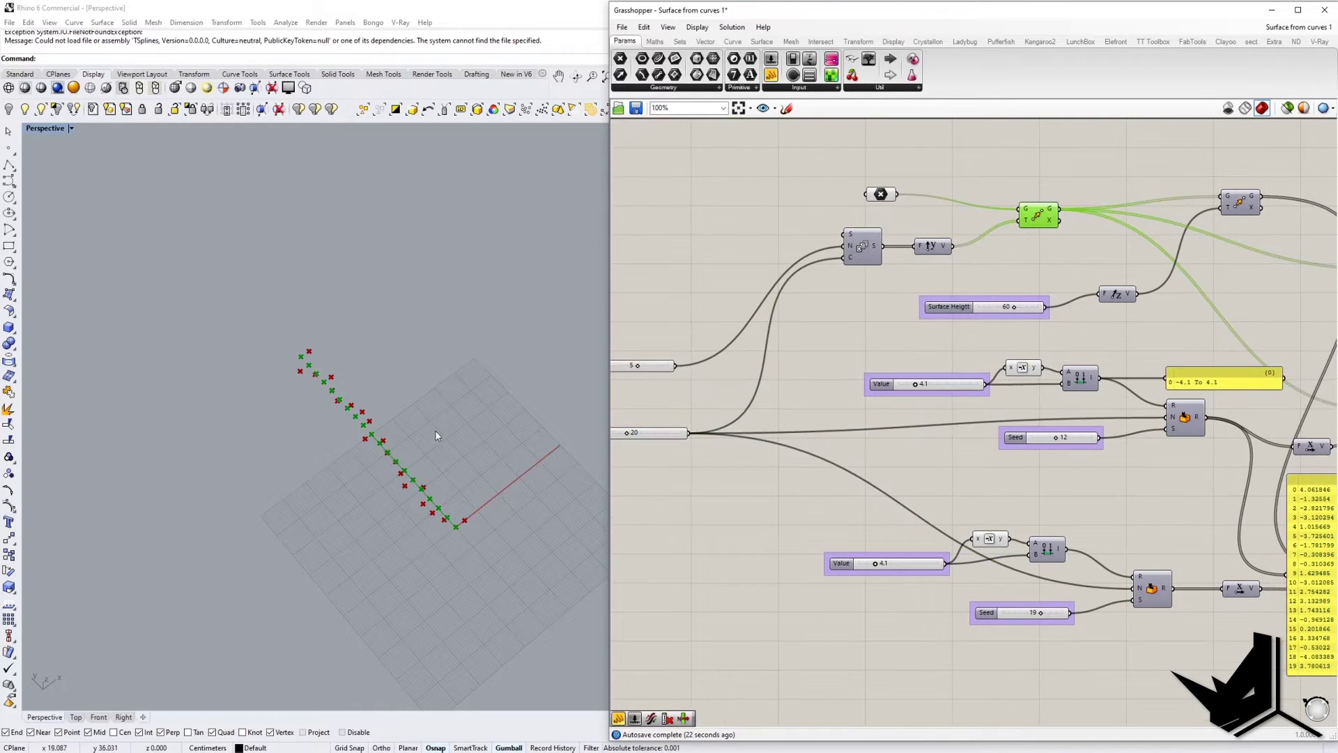
scroll(435, 429, up, 3)
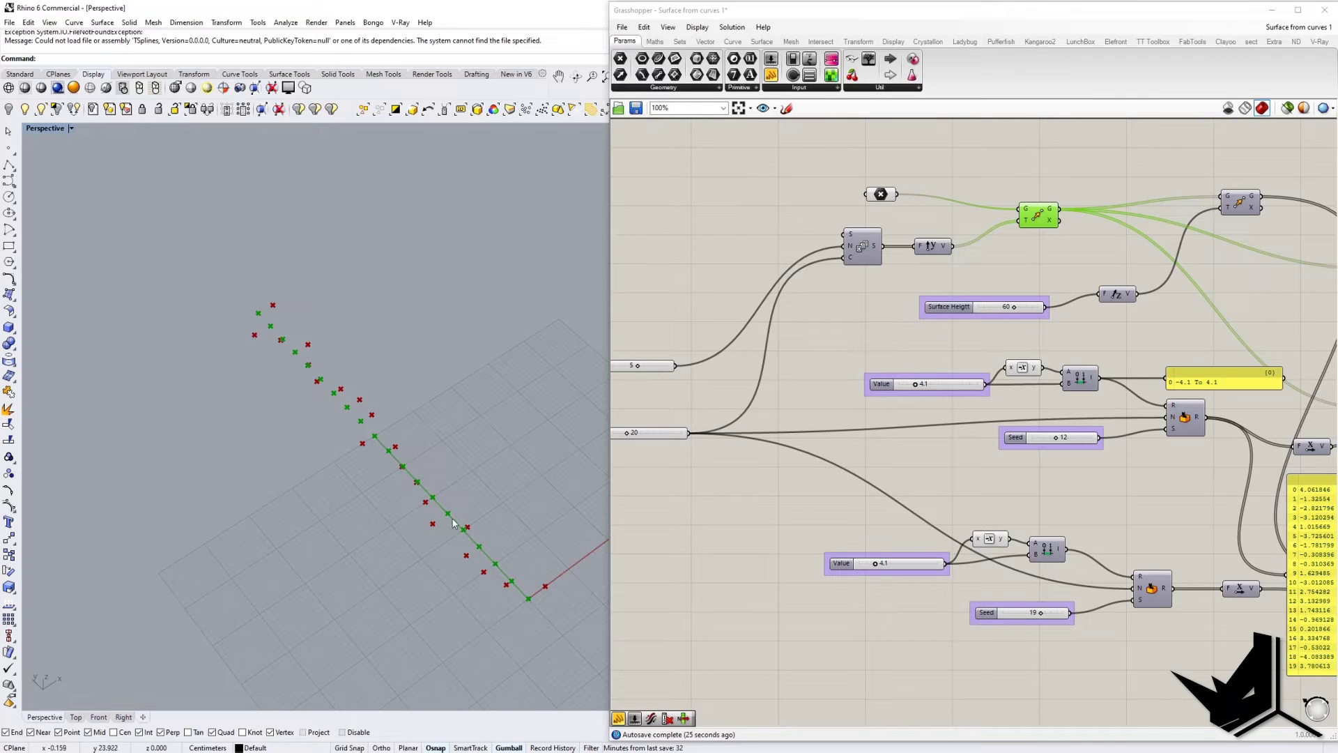
scroll(534, 562, up, 1)
Examine the Count slider's links to the Series and upper Random components, and read through the panel of random values.
mouse_move(1014, 503)
right_down()
mouse_move(717, 530)
mouse_move(836, 503)
mouse_move(1019, 503)
right_up()
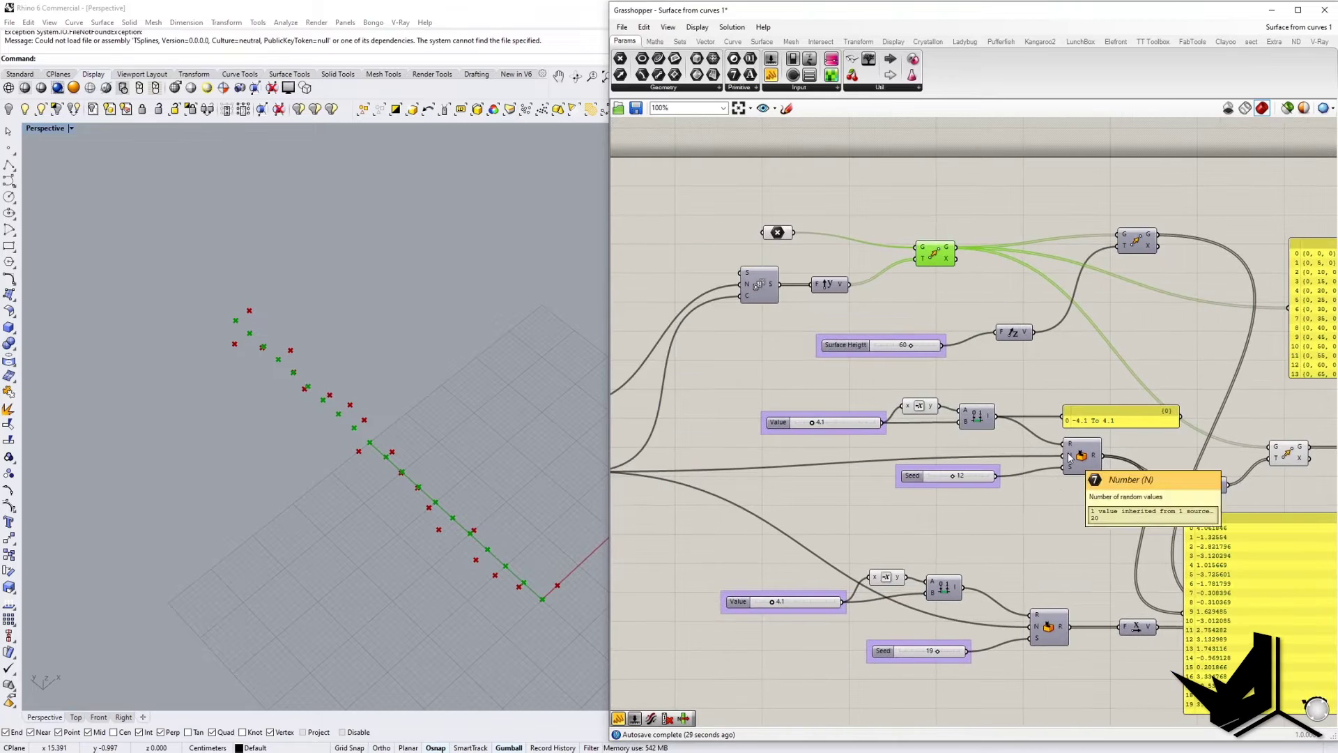
scroll(1079, 458, down, 2)
scroll(792, 455, up, 2)
click(744, 478)
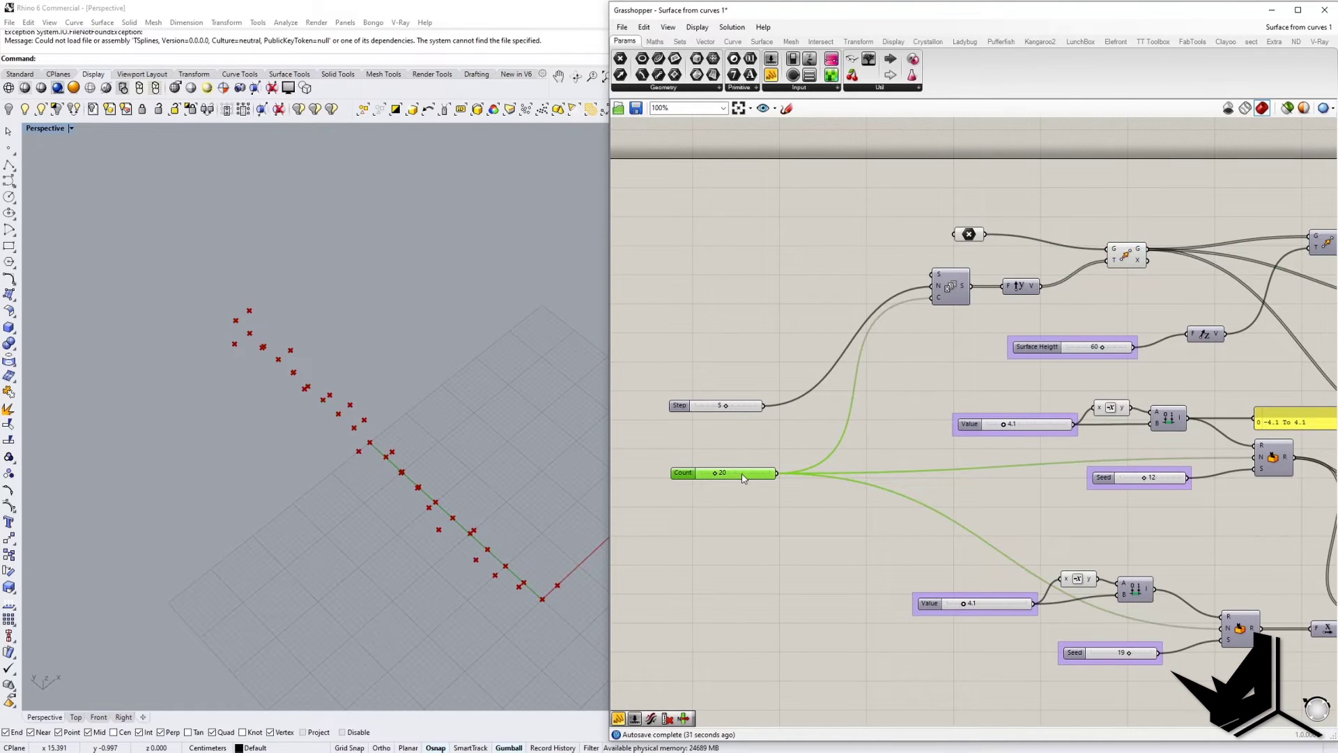
click(952, 290)
scroll(975, 325, down, 2)
scroll(902, 467, up, 4)
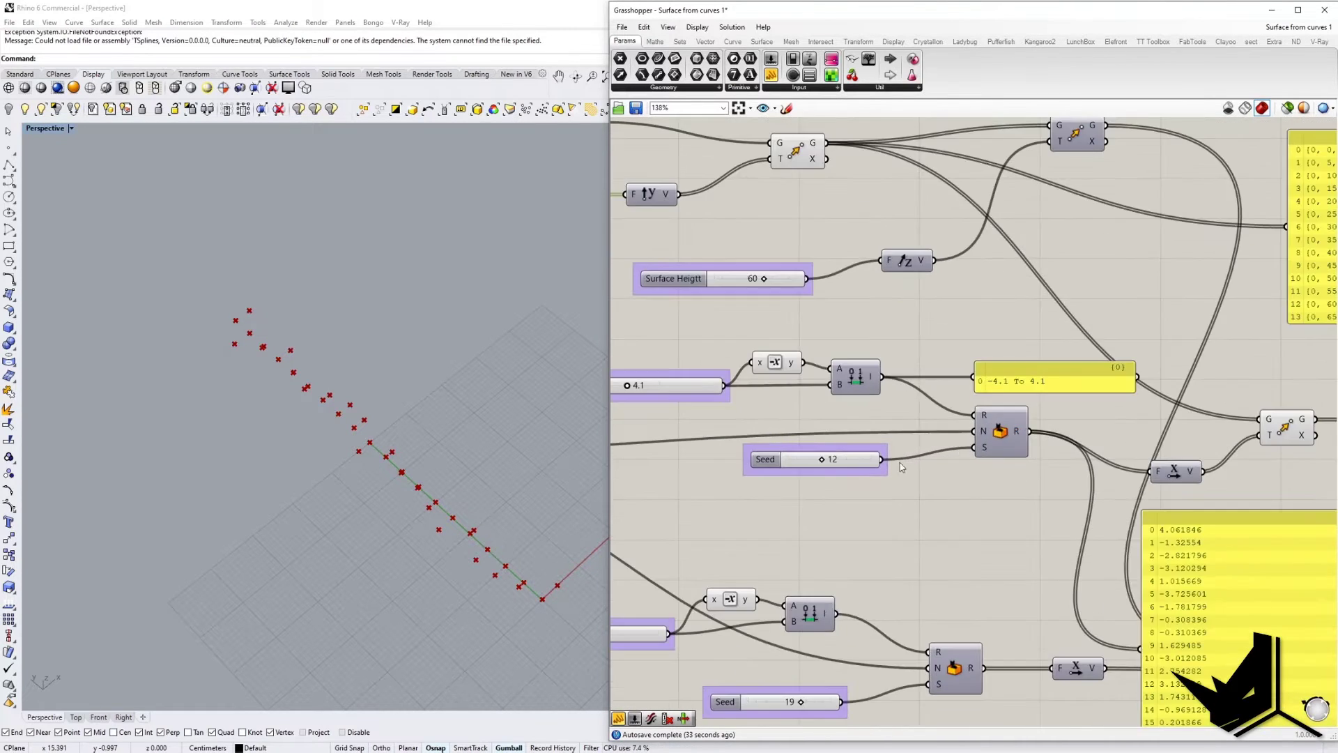
right_drag(962, 474, 851, 486)
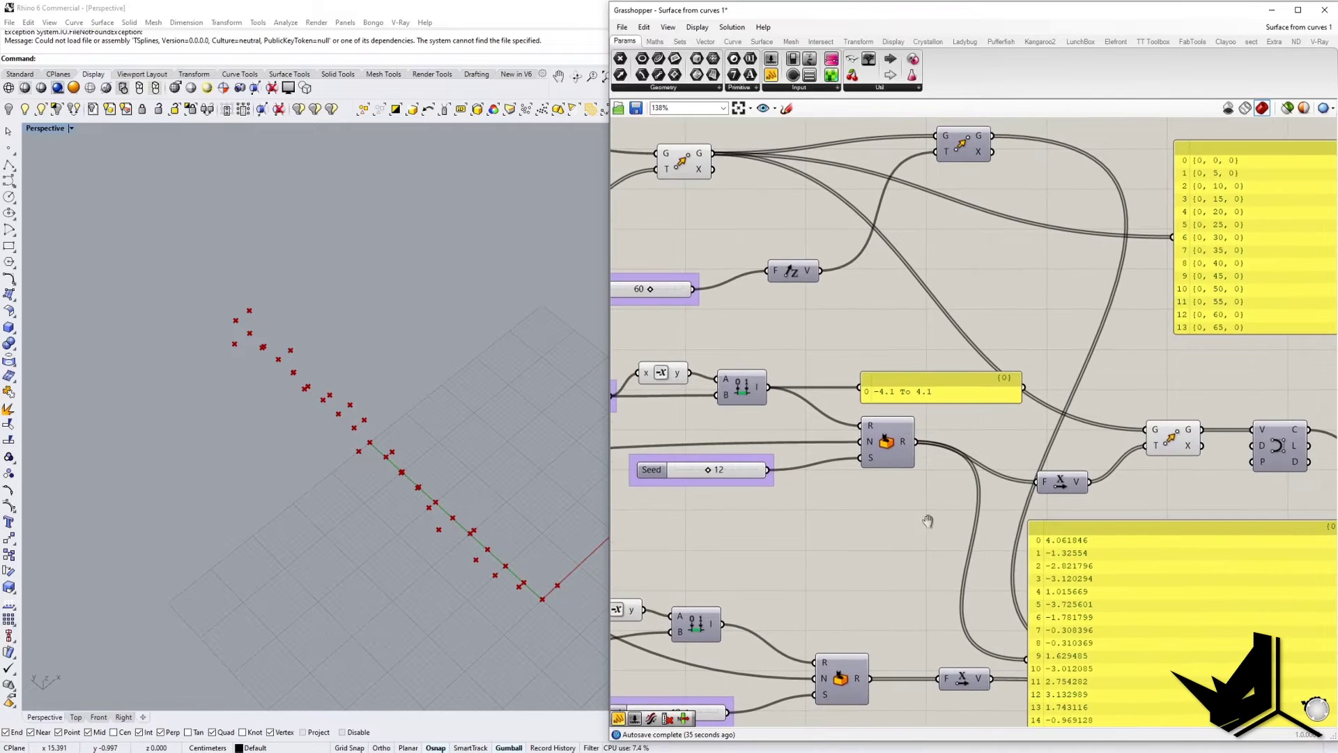
right_drag(1070, 589, 1096, 500)
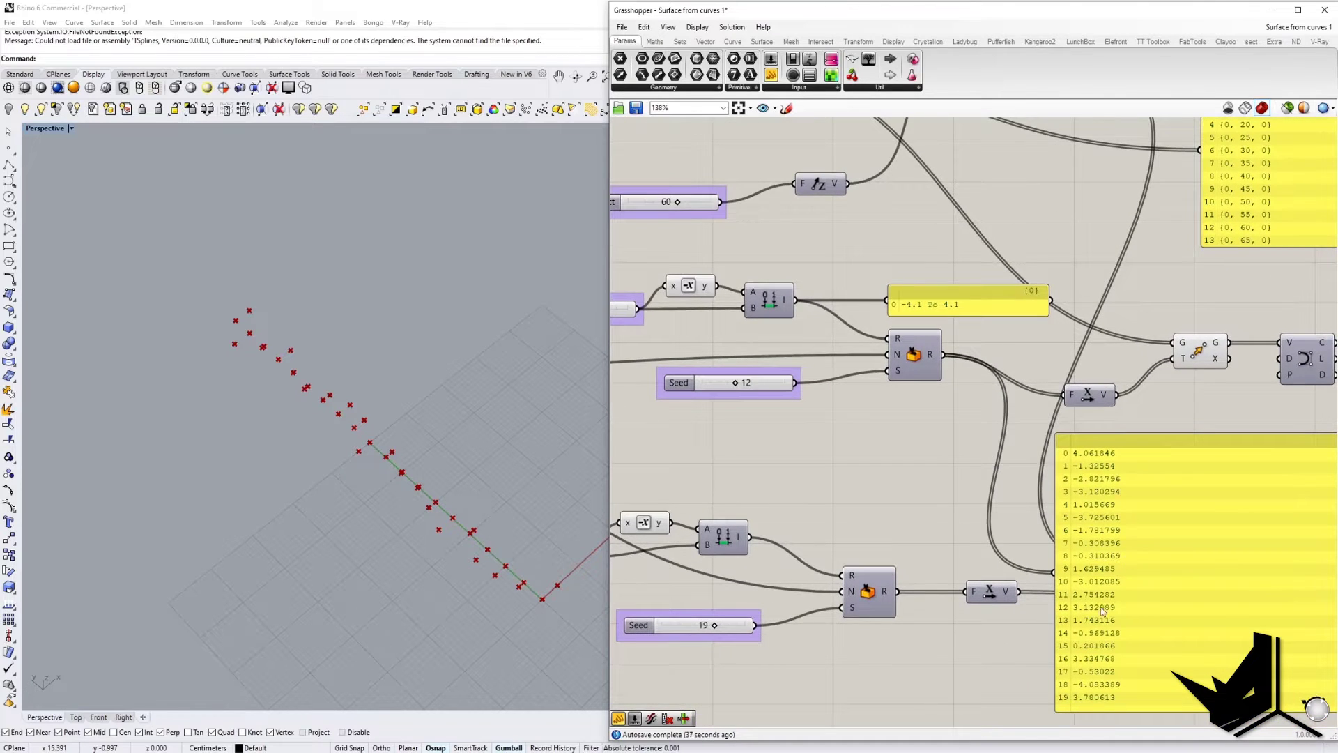
scroll(880, 460, down, 2)
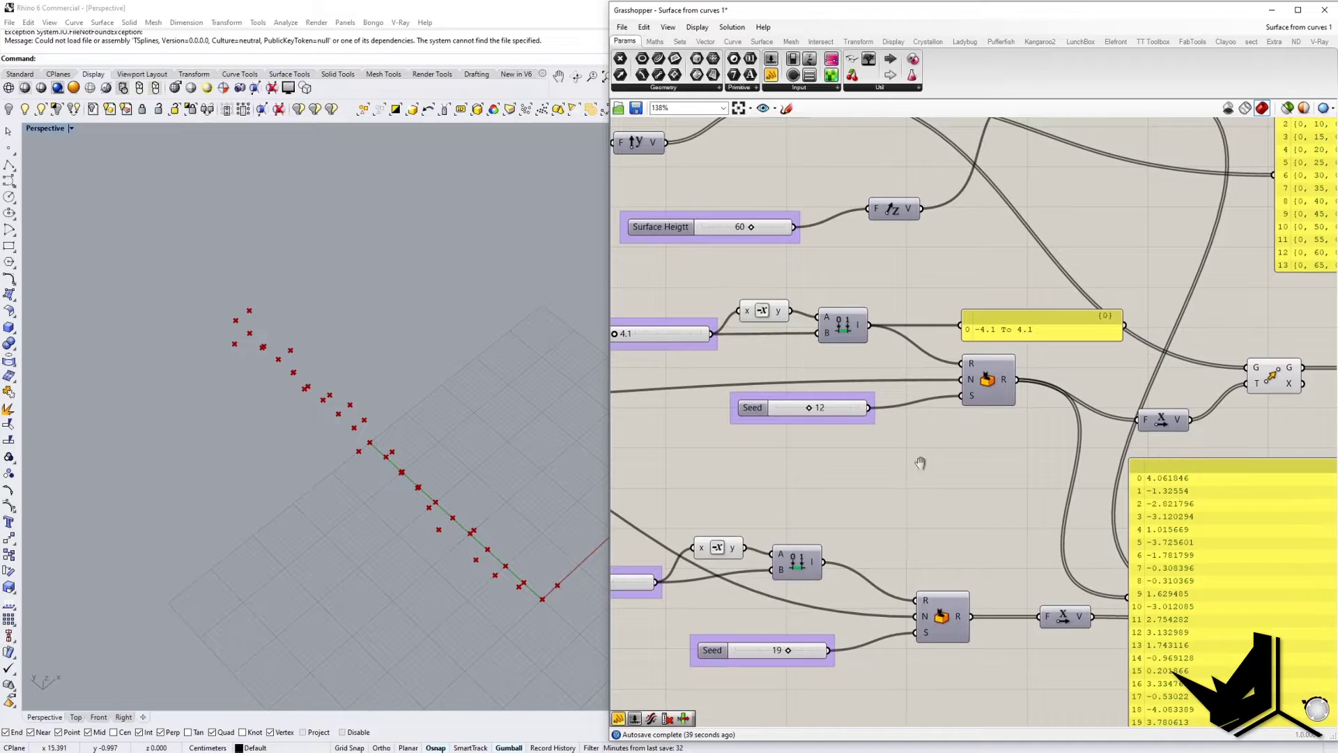
Vary the upper Random component's Seed slider through 15 and 17, highlight the offset points' Move component, and settle the seed at 10.
scroll(718, 328, up, 2)
double_click(712, 322)
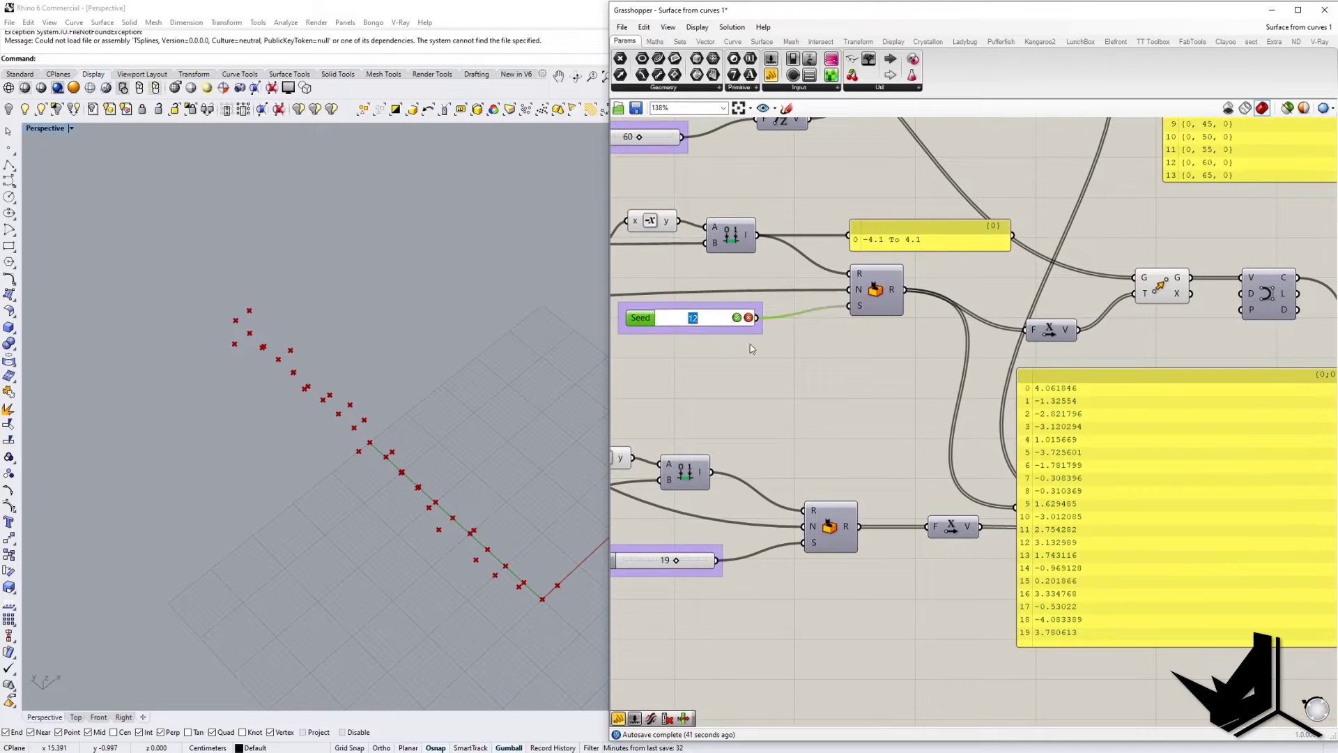
text(15)
click(737, 318)
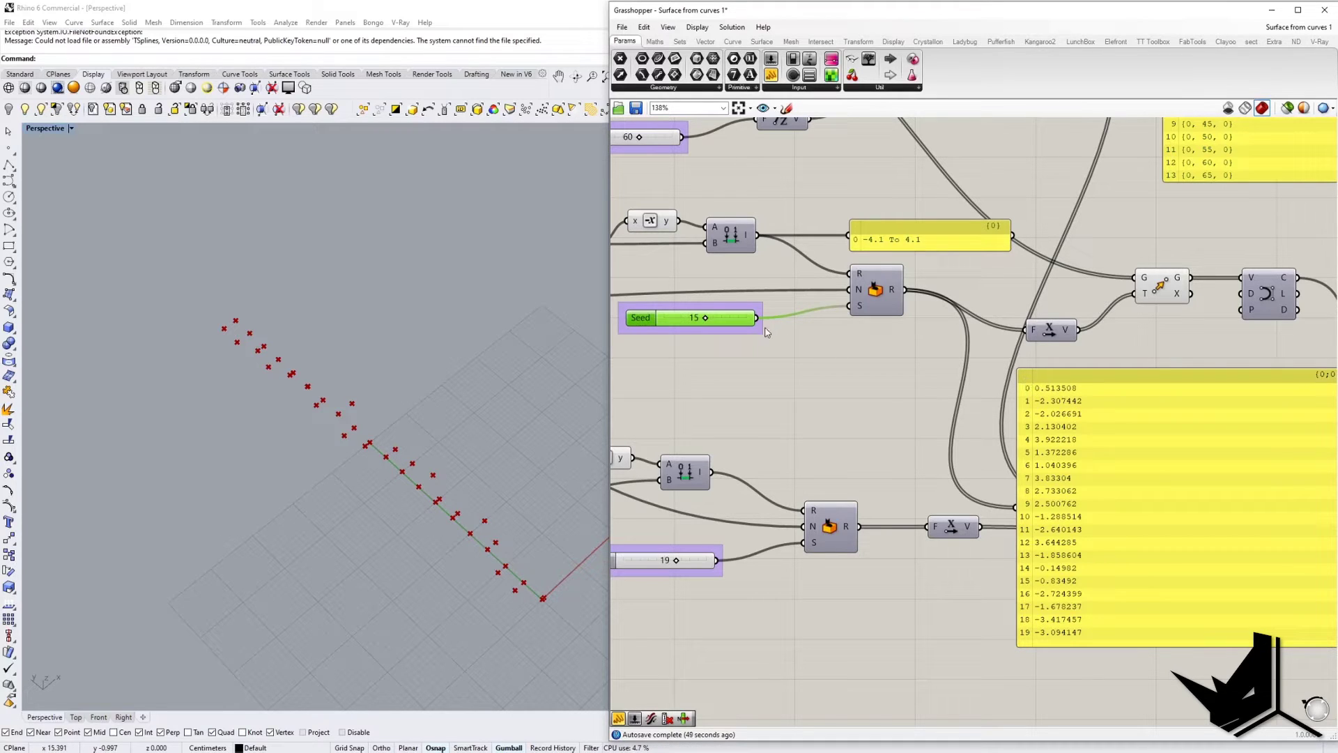
drag(707, 322, 711, 319)
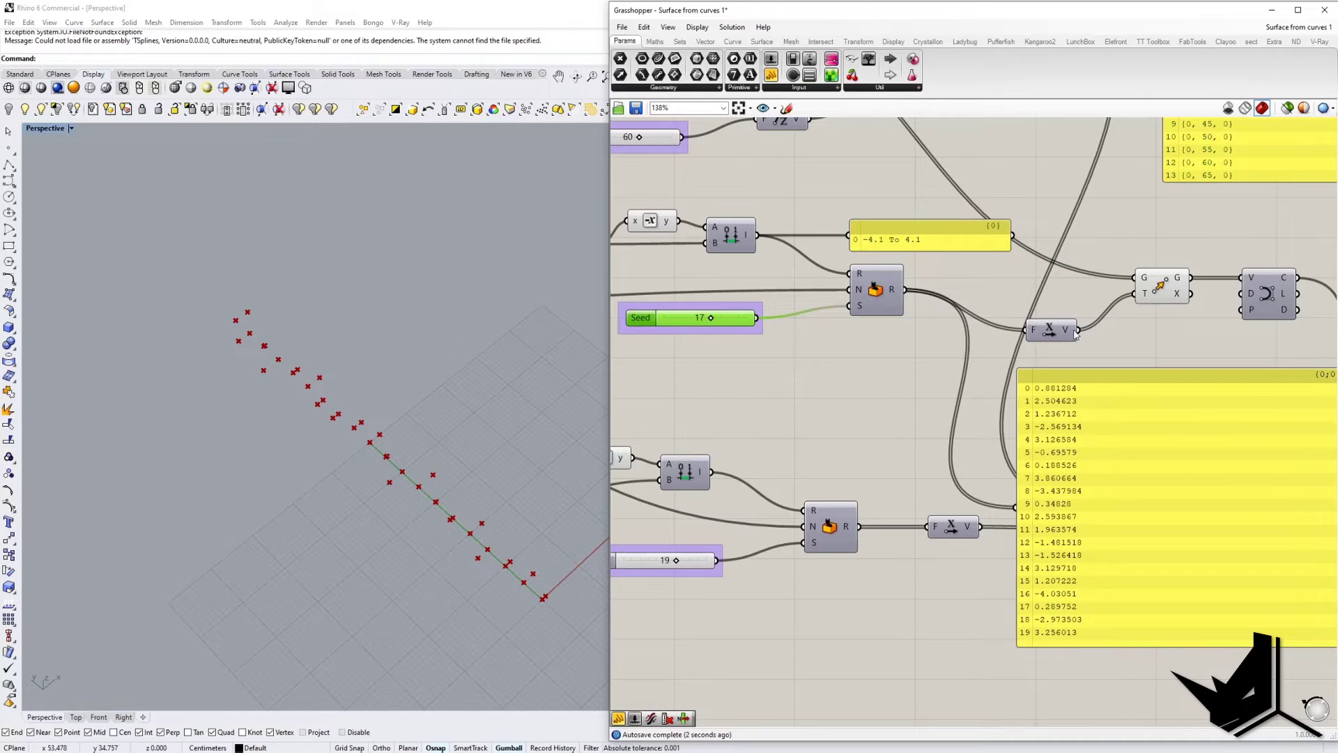
click(1164, 287)
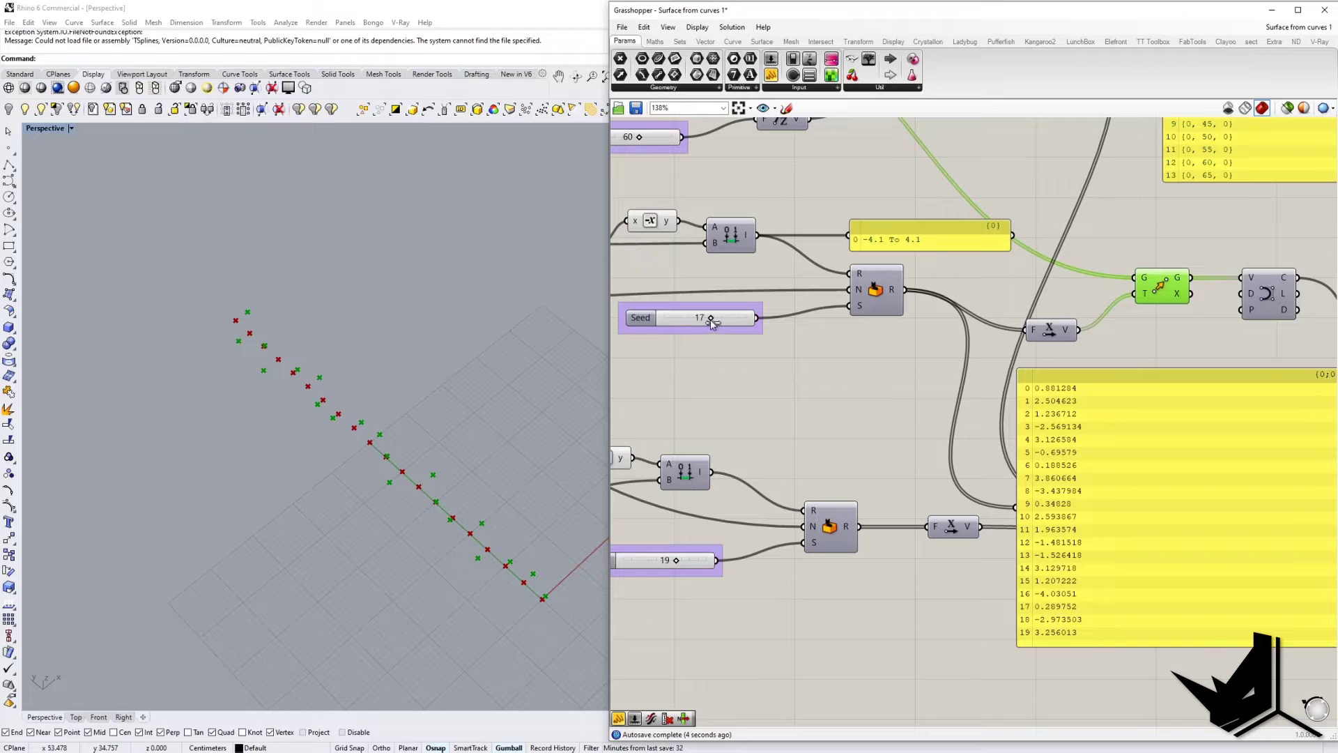
mouse_move(712, 322)
mouse_down()
mouse_move(738, 319)
mouse_move(693, 320)
mouse_up()
Reposition the upper Value 4.1 slider and its Negative component farther from the Construct Domain component.
right_drag(869, 407, 921, 488)
scroll(908, 472, down, 3)
scroll(843, 474, up, 3)
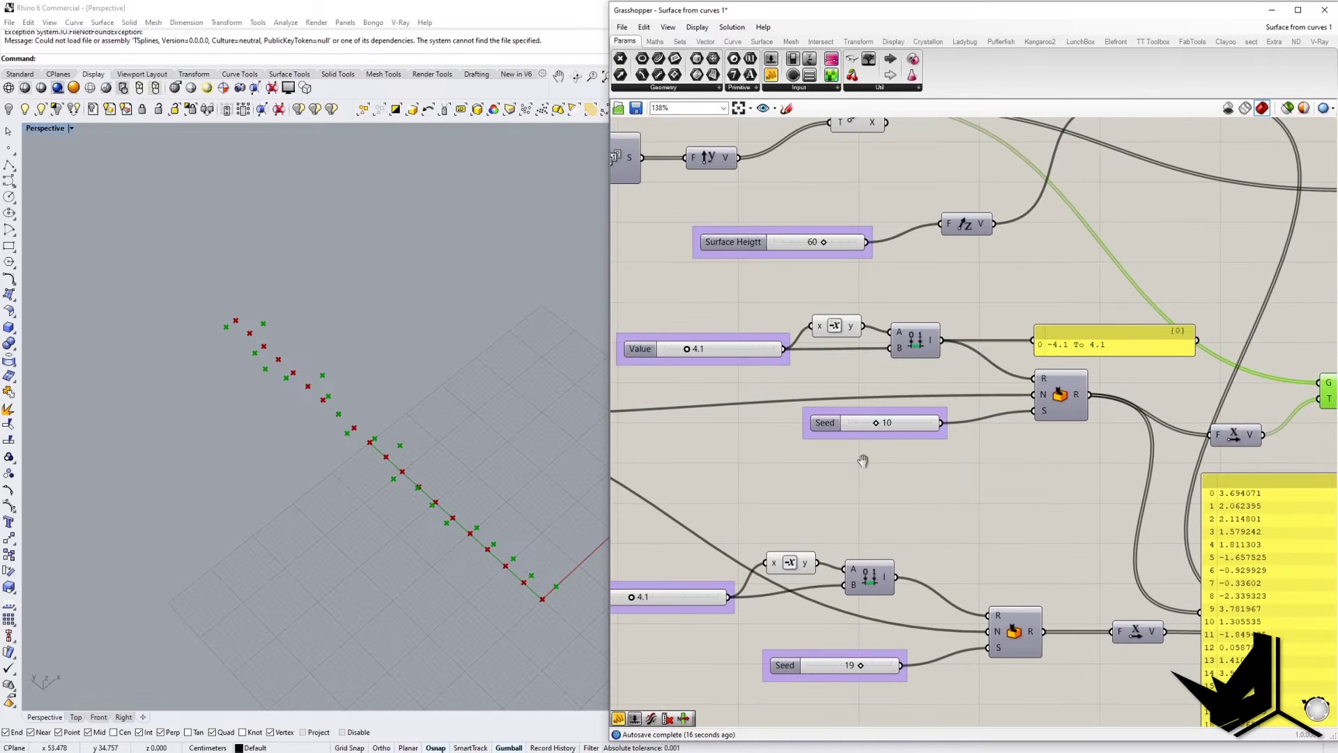
click(716, 363)
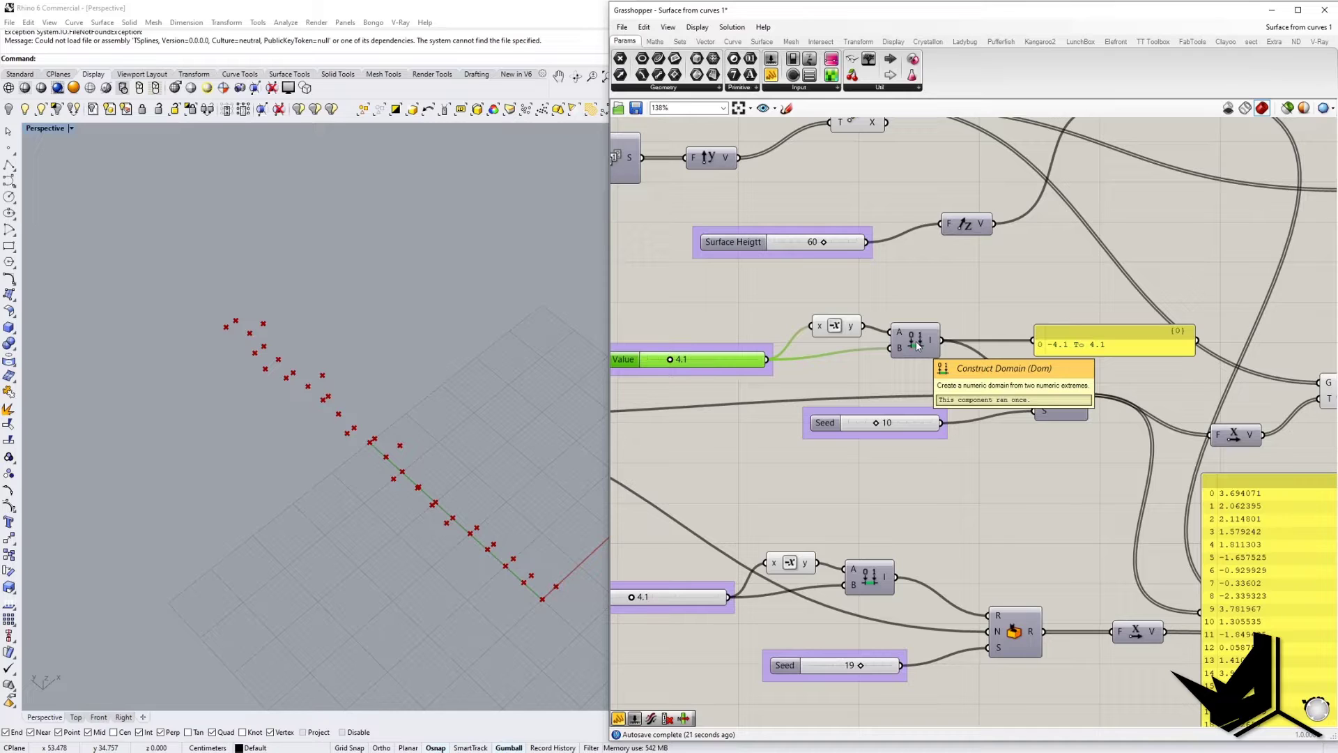
drag(835, 325, 802, 311)
mouse_move(749, 359)
mouse_down()
mouse_move(713, 362)
mouse_move(726, 355)
mouse_up()
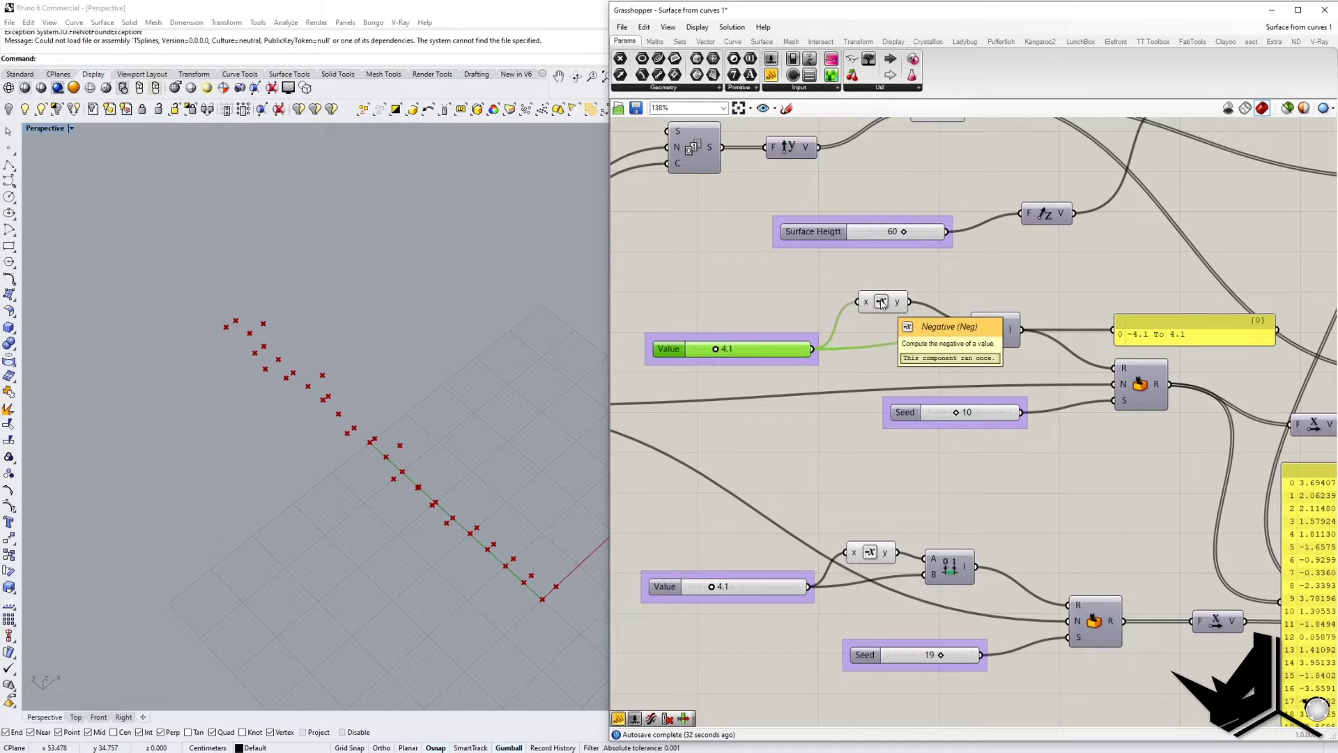
Add a panel connected to the upper Negative component's output, shrink it, and place it above the Construct Domain component.
click(619, 719)
click(1006, 274)
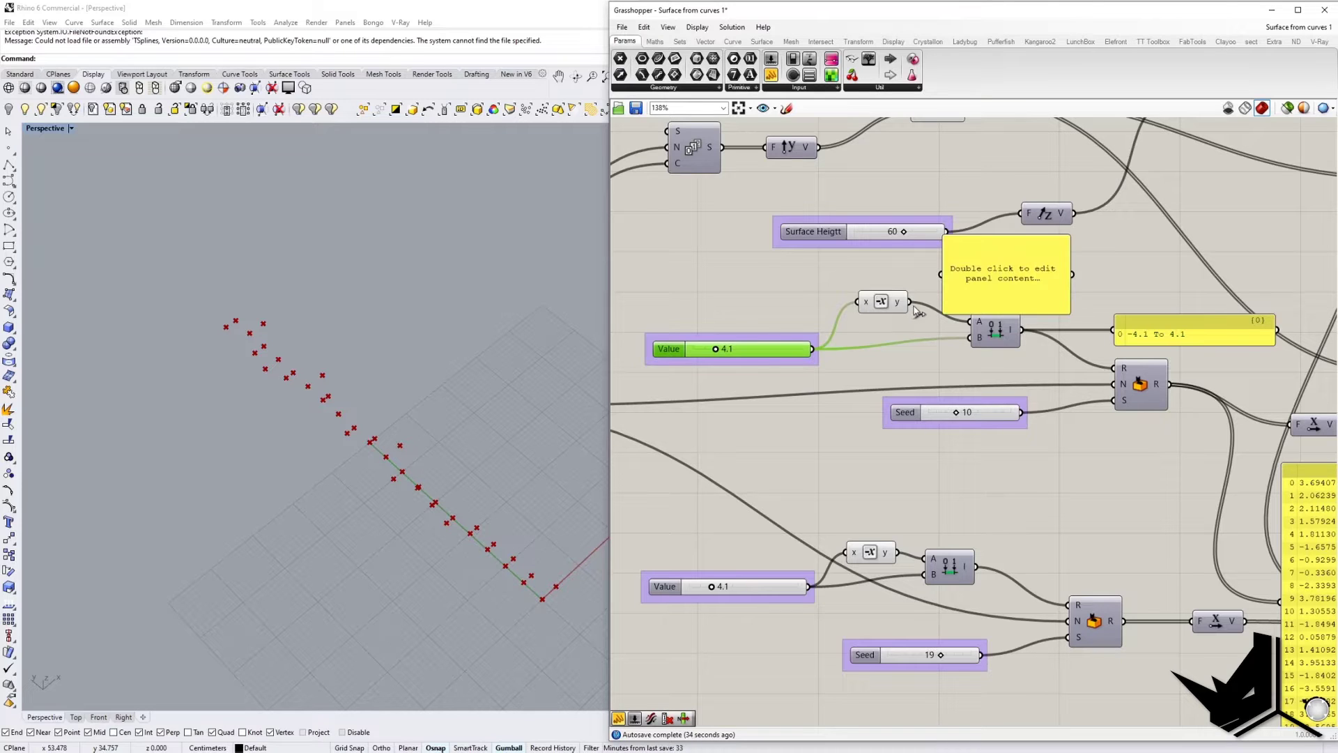
drag(910, 303, 941, 274)
drag(1074, 317, 1091, 266)
drag(1002, 249, 1015, 272)
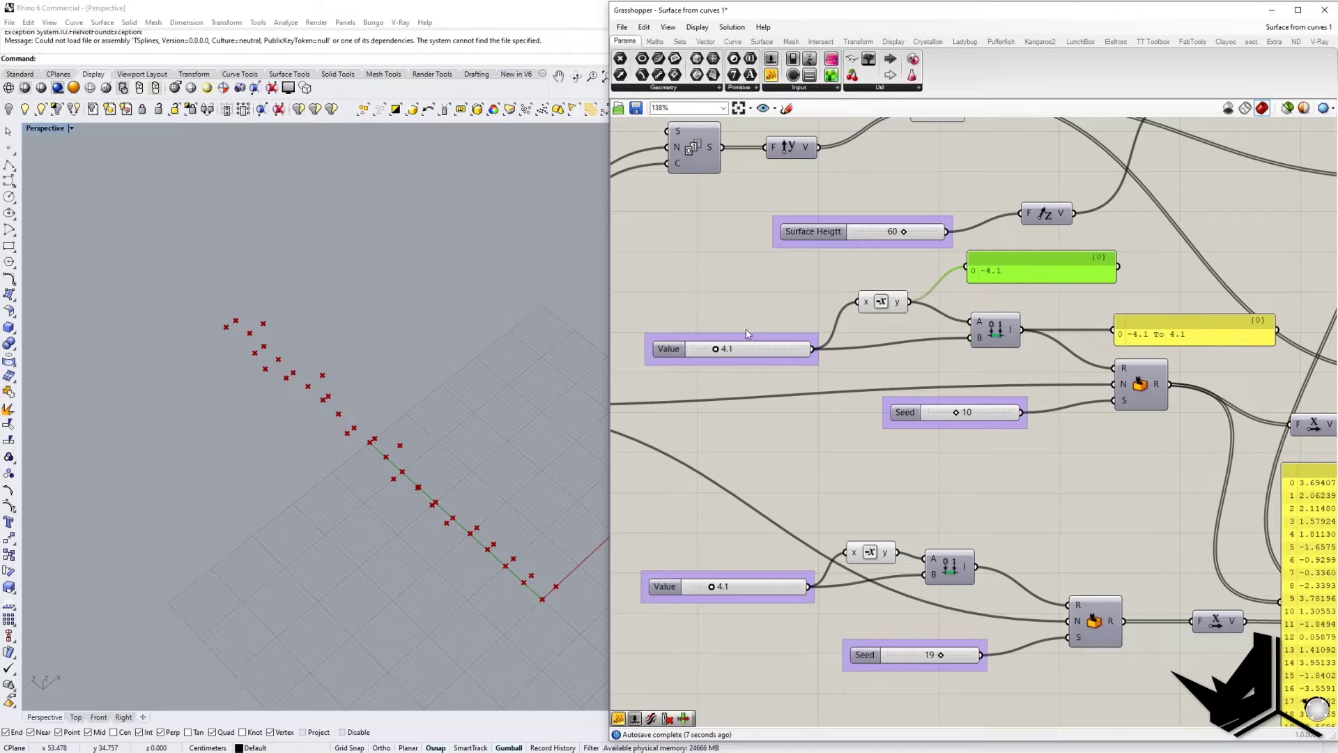
View the offset points from above and delete the Negative component feeding the start of the upper Construct Domain.
right_drag(1141, 328, 1018, 309)
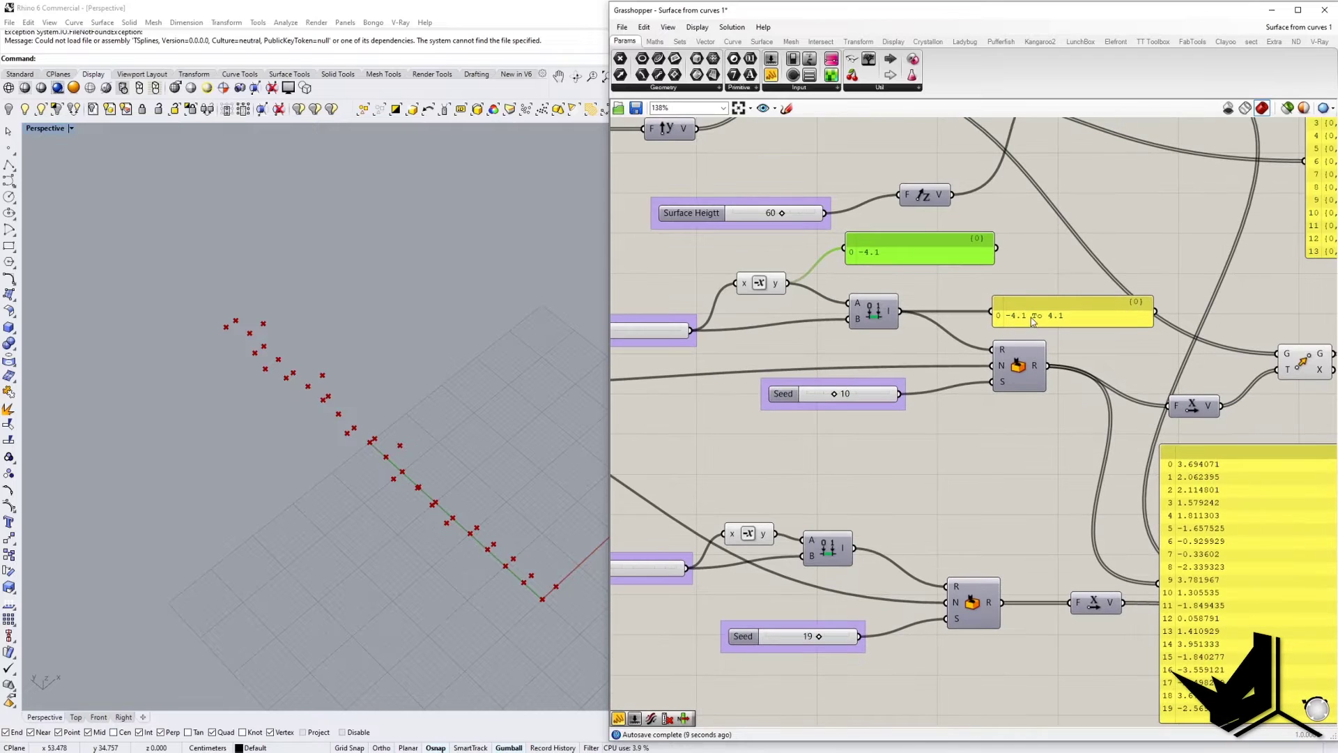
right_drag(734, 300, 877, 333)
scroll(807, 308, up, 2)
scroll(863, 287, down, 2)
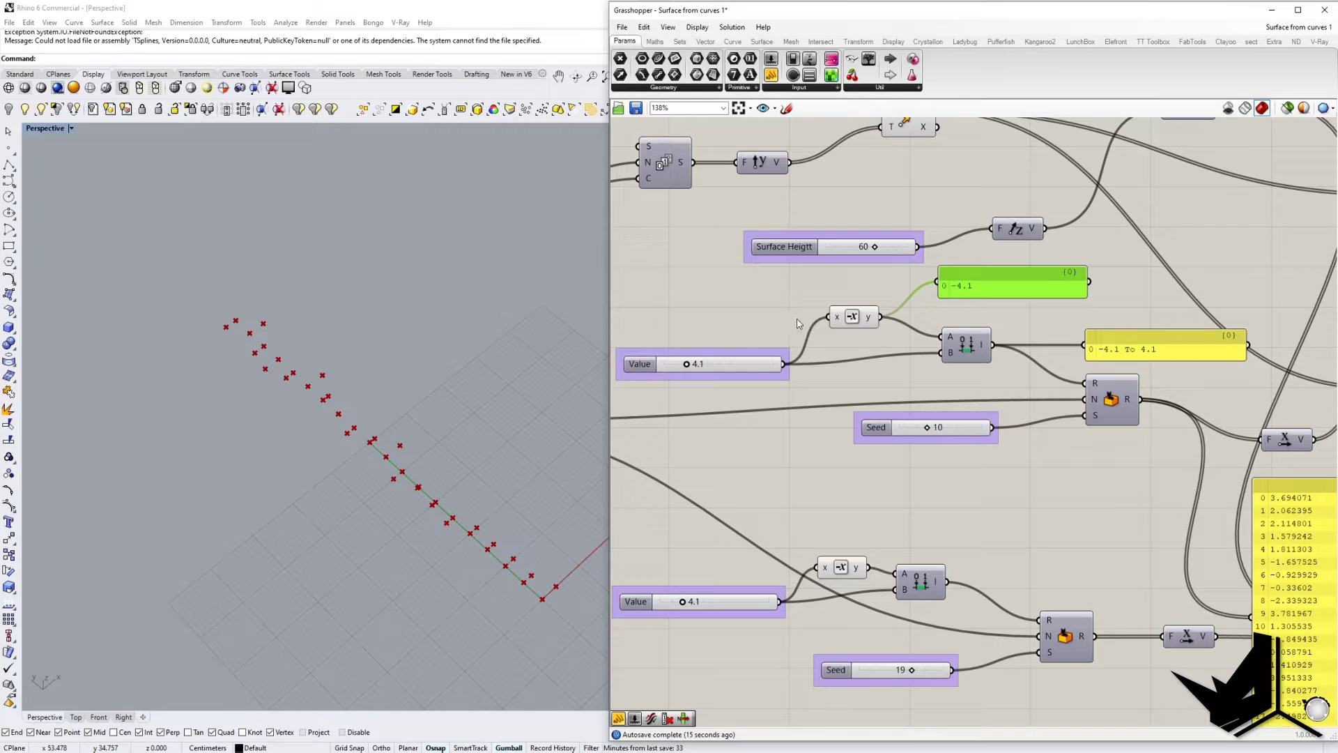
right_drag(358, 537, 386, 537)
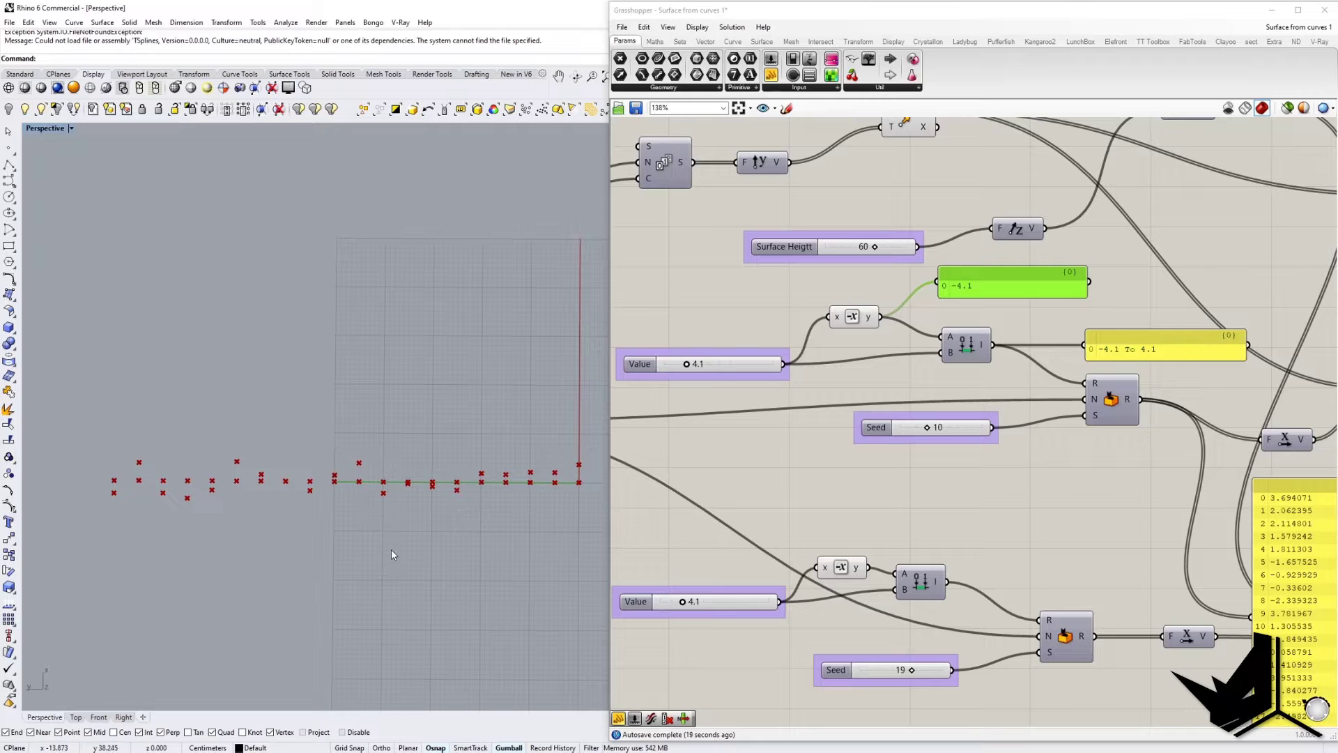
click(858, 319)
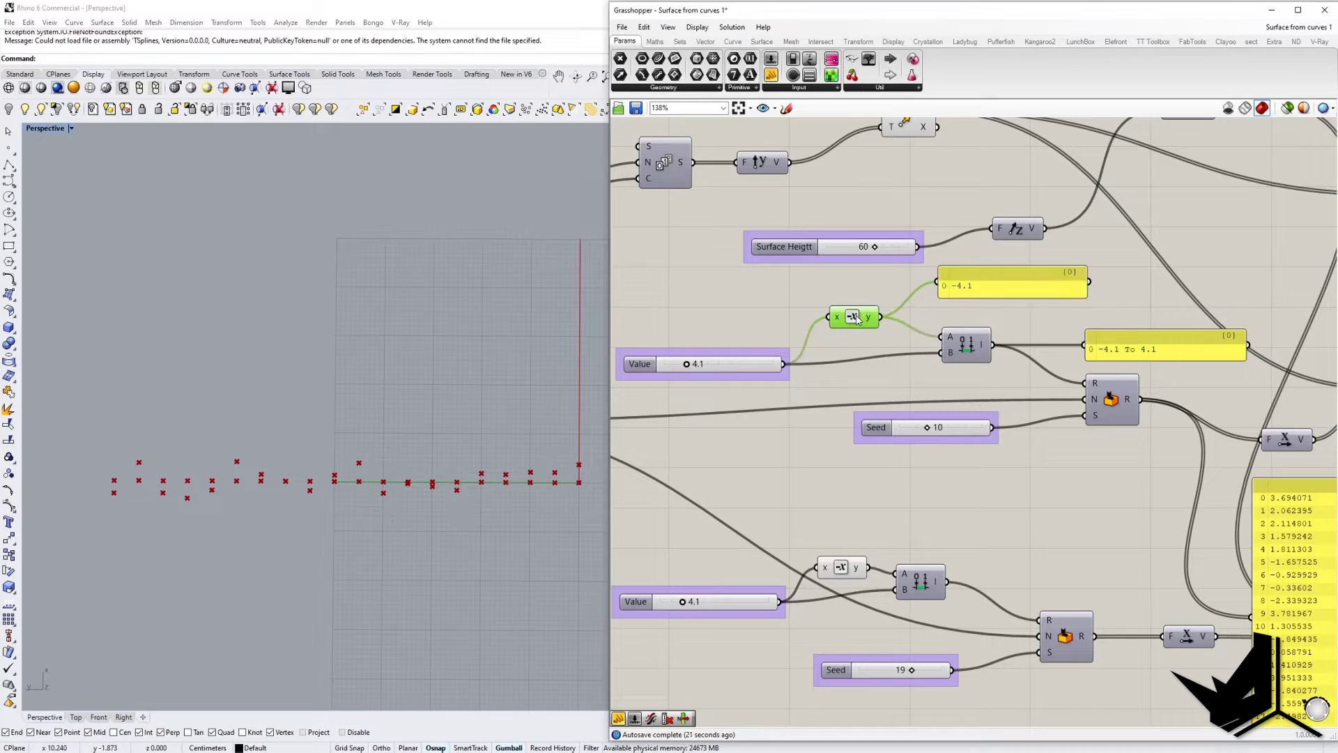
key(Delete)
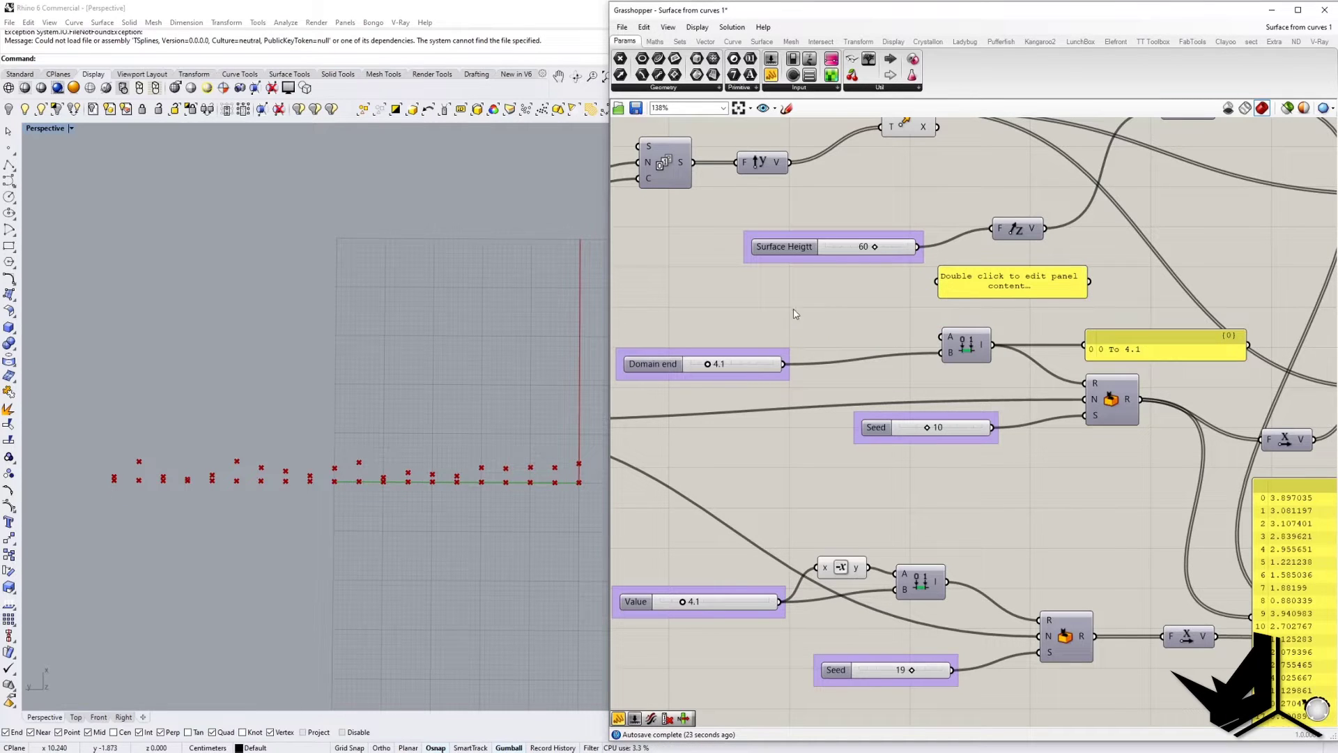
Add a number slider with value 10 above the Domain end slider.
double_click(778, 319)
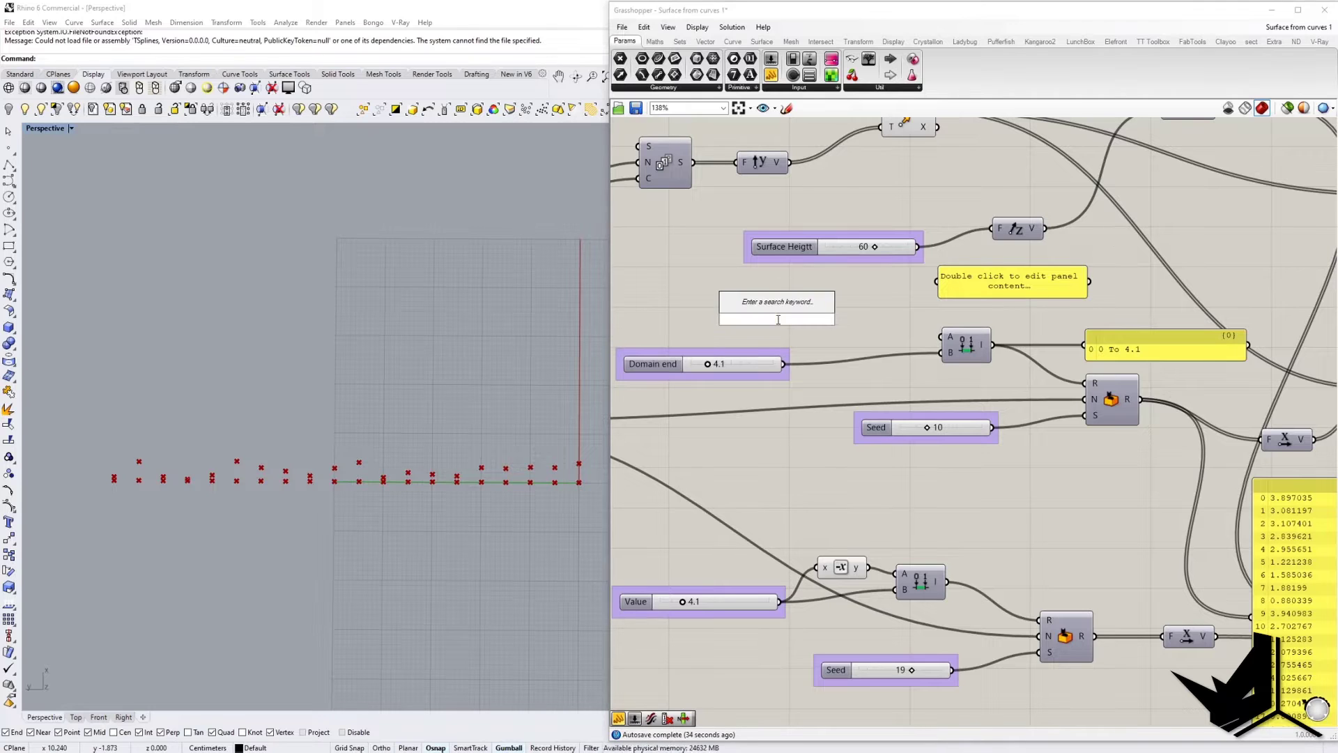
text(10)
key(Return)
scroll(778, 318, up, 1)
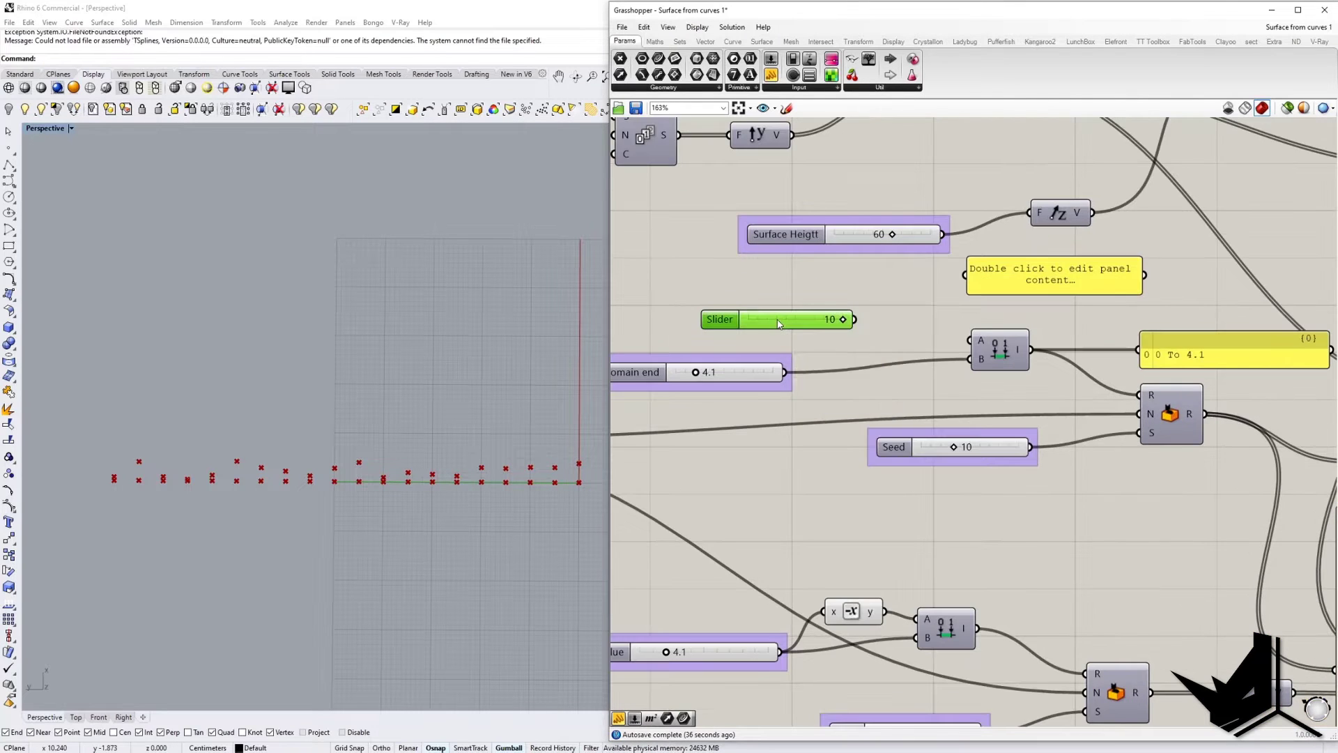
Set the new slider's minimum to -10 in its settings and accept the change.
right_click(778, 320)
click(820, 369)
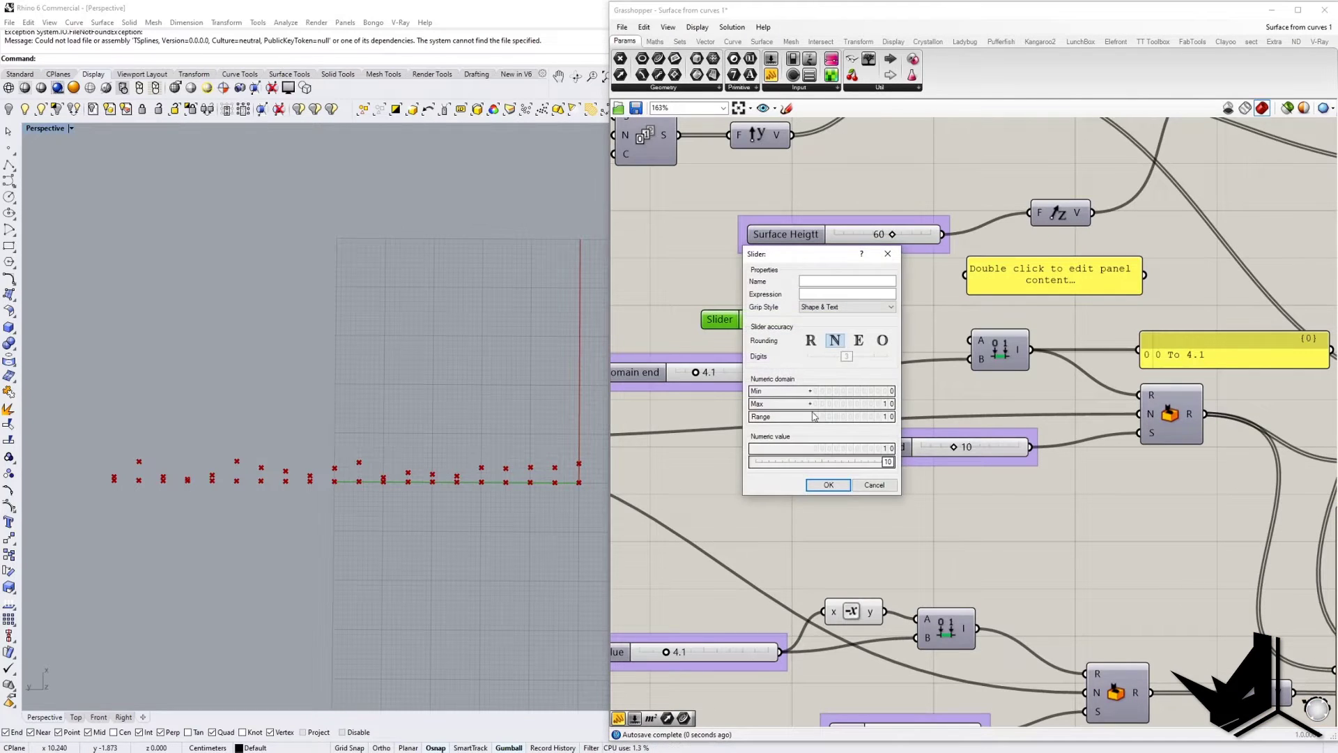
double_click(852, 391)
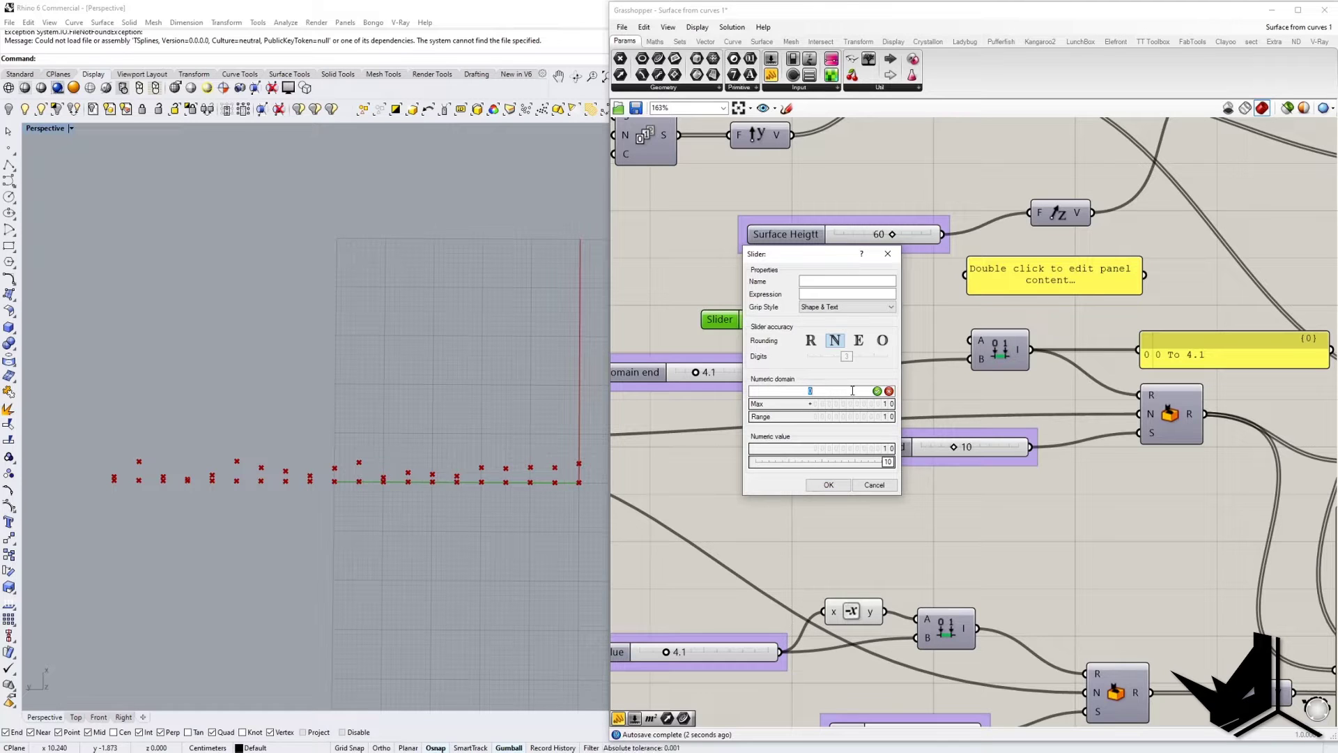
click(877, 391)
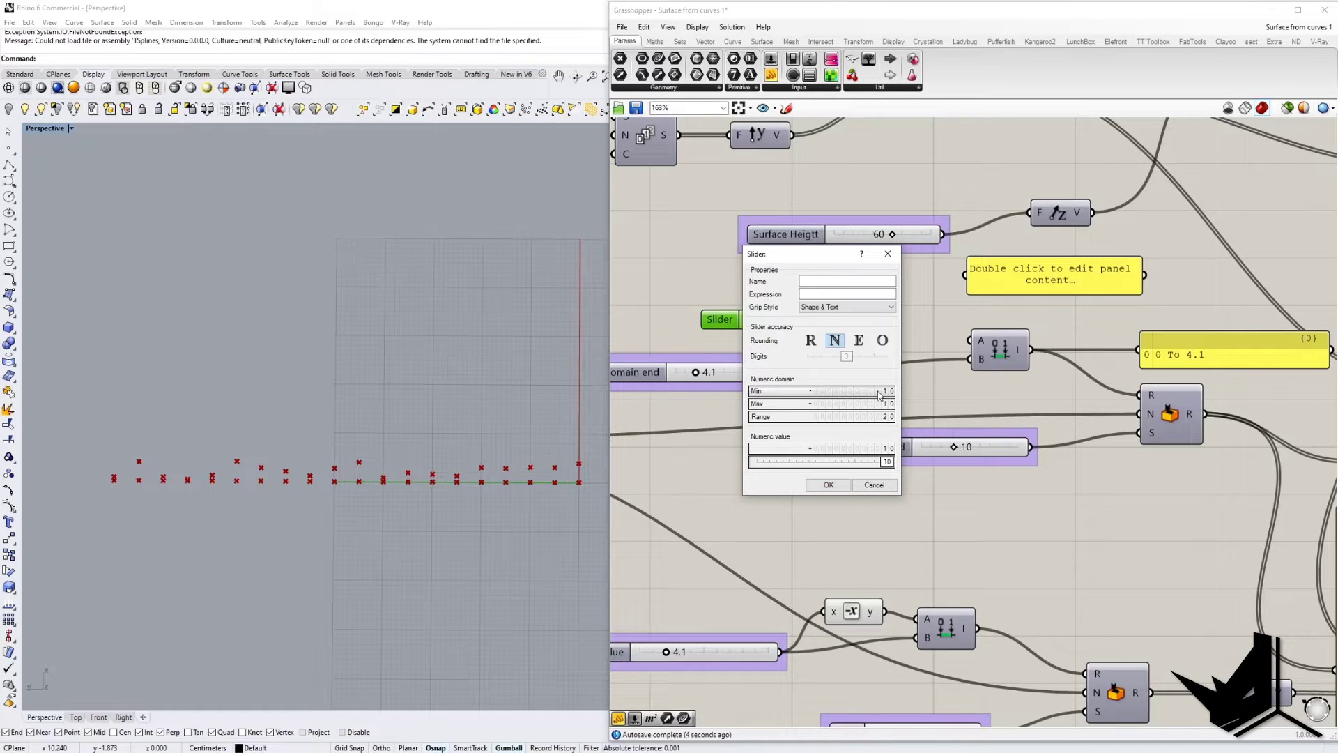
click(829, 485)
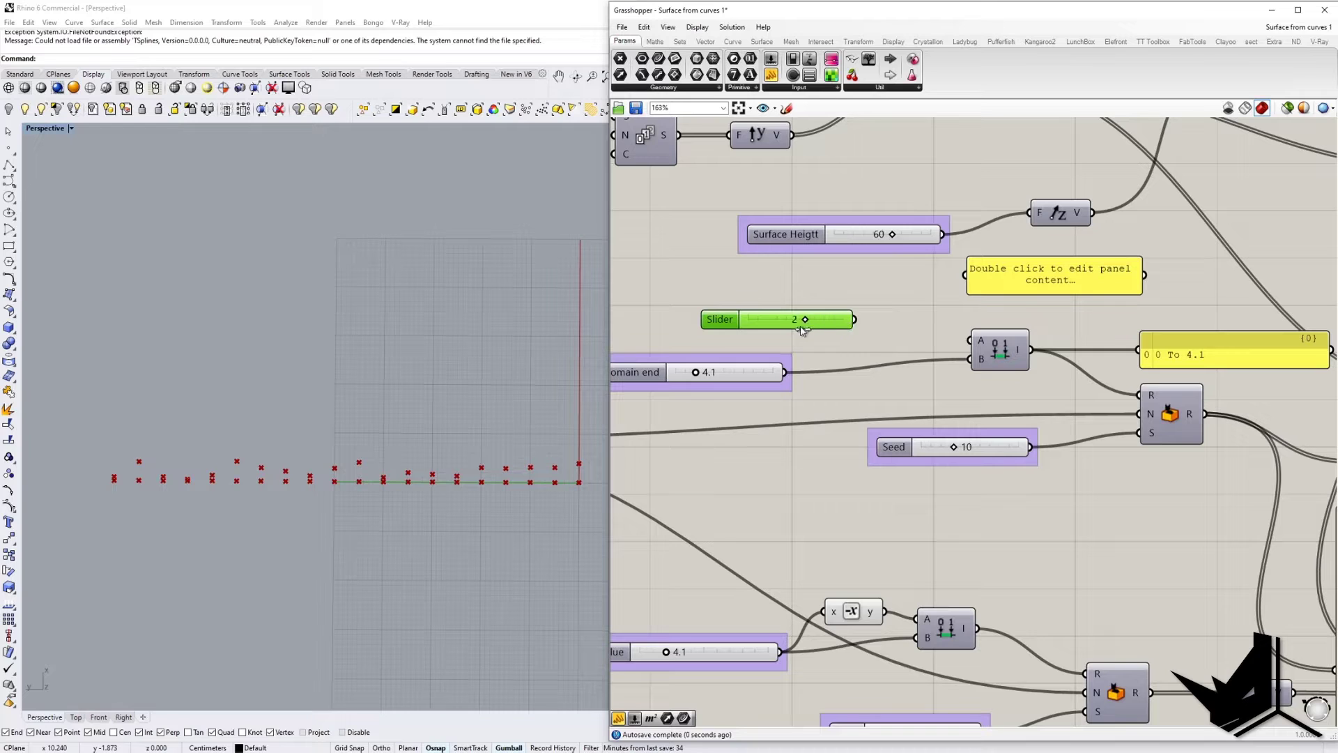
Connect the new slider to the start of the upper Construct Domain and set it to -8.
drag(855, 319, 970, 340)
right_drag(487, 418, 391, 451)
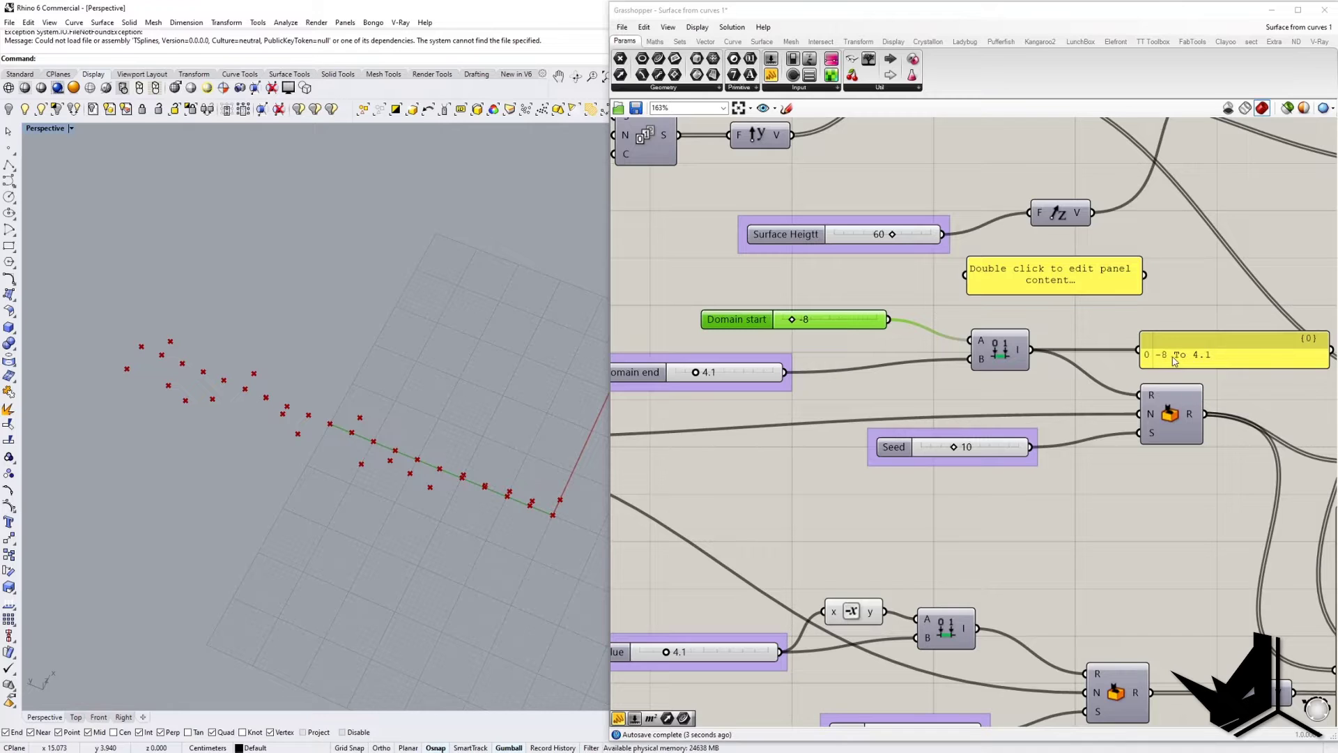
right_drag(833, 332, 909, 335)
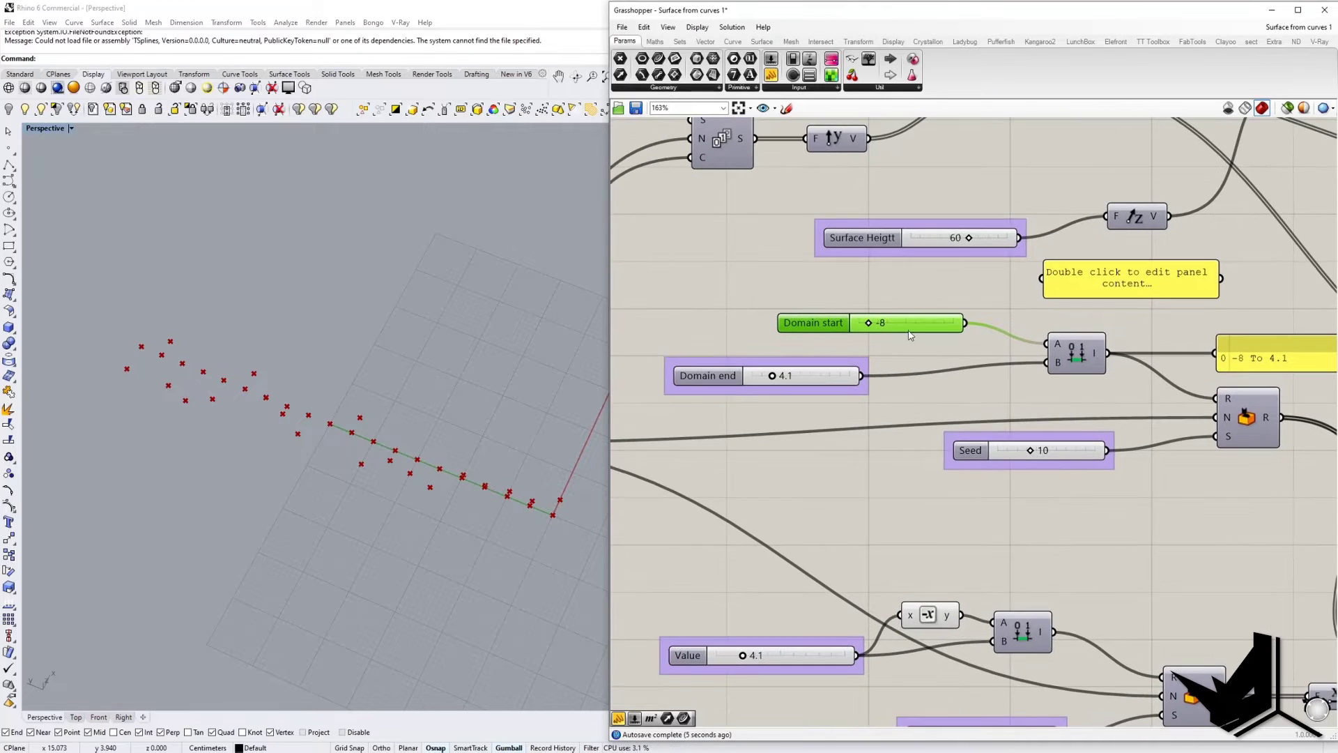
Move the Domain end slider closer to the upper Construct Domain and examine how both bounds feed the Random component.
drag(817, 382, 877, 388)
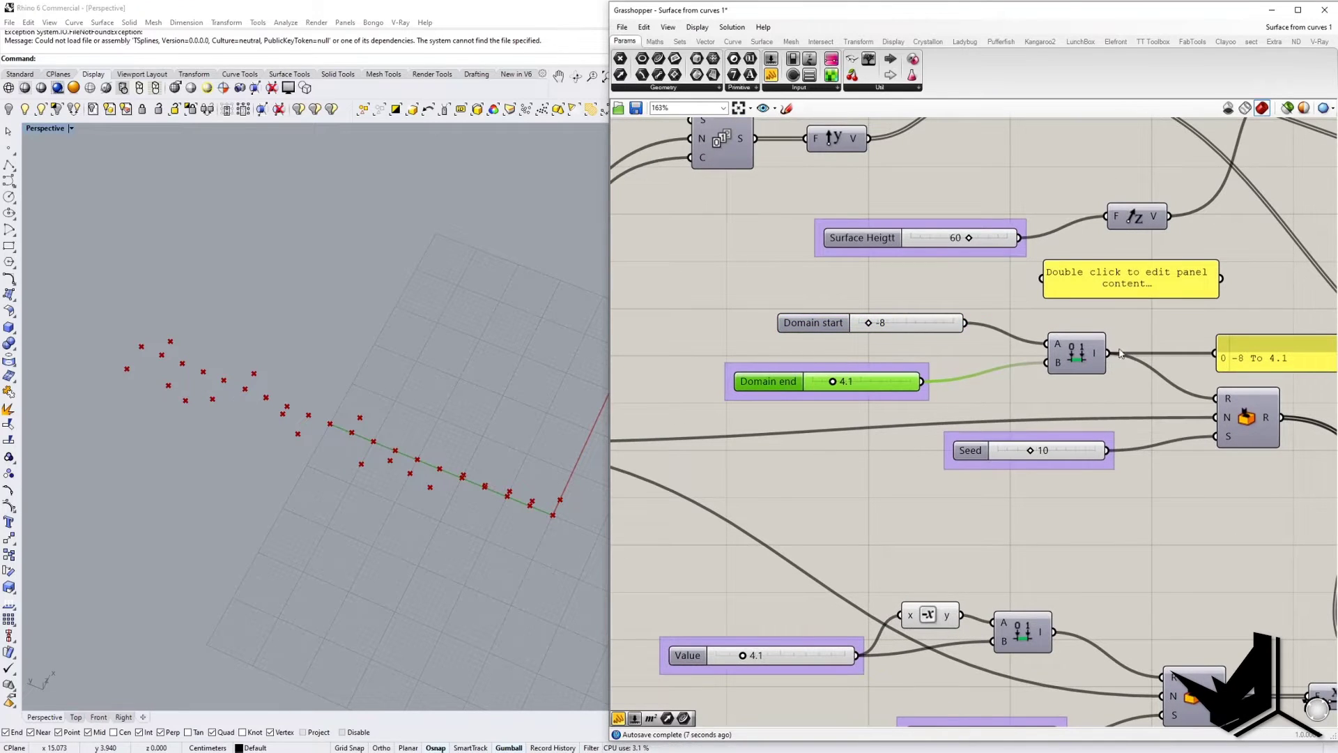
click(1089, 354)
right_drag(1161, 392, 950, 354)
scroll(950, 354, down, 2)
scroll(894, 357, up, 2)
right_drag(768, 344, 899, 370)
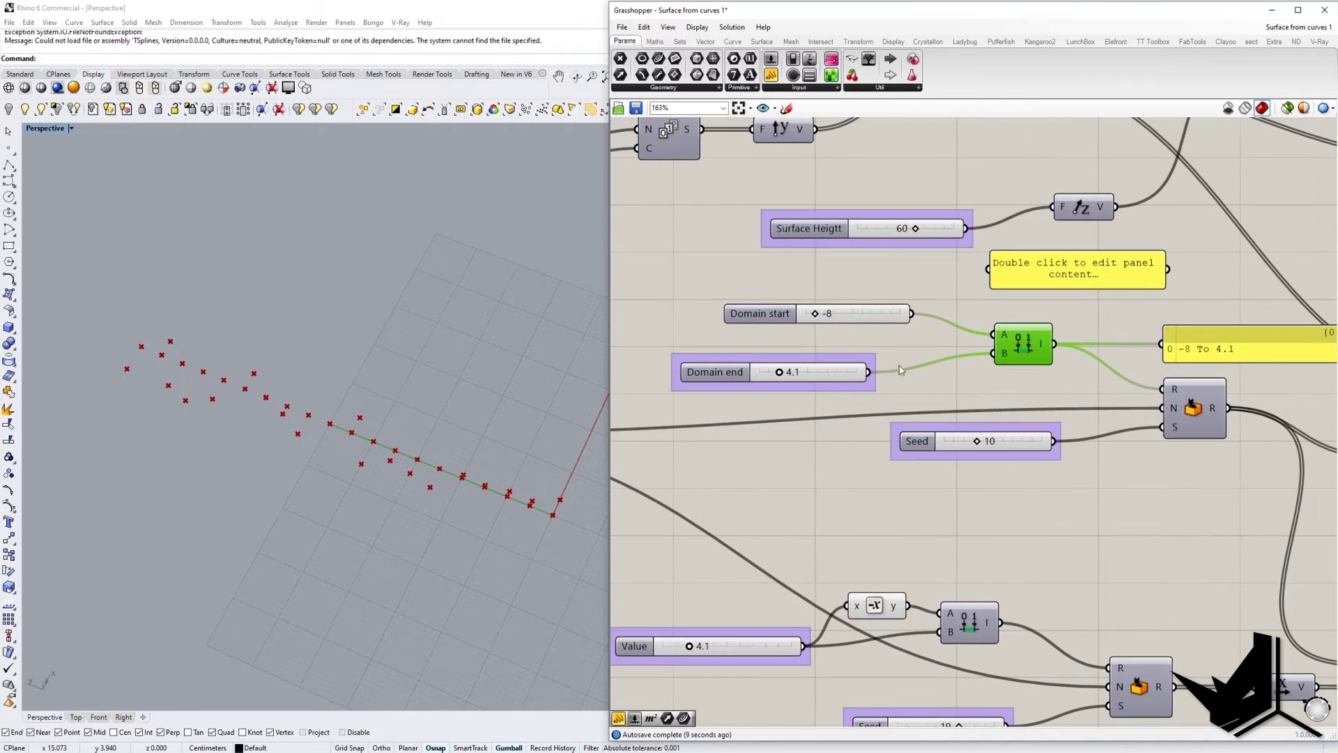
right_drag(841, 337, 897, 351)
Move the Domain end slider away from Construct Domain and route it through a new Negative component into the domain's start.
drag(875, 392, 833, 391)
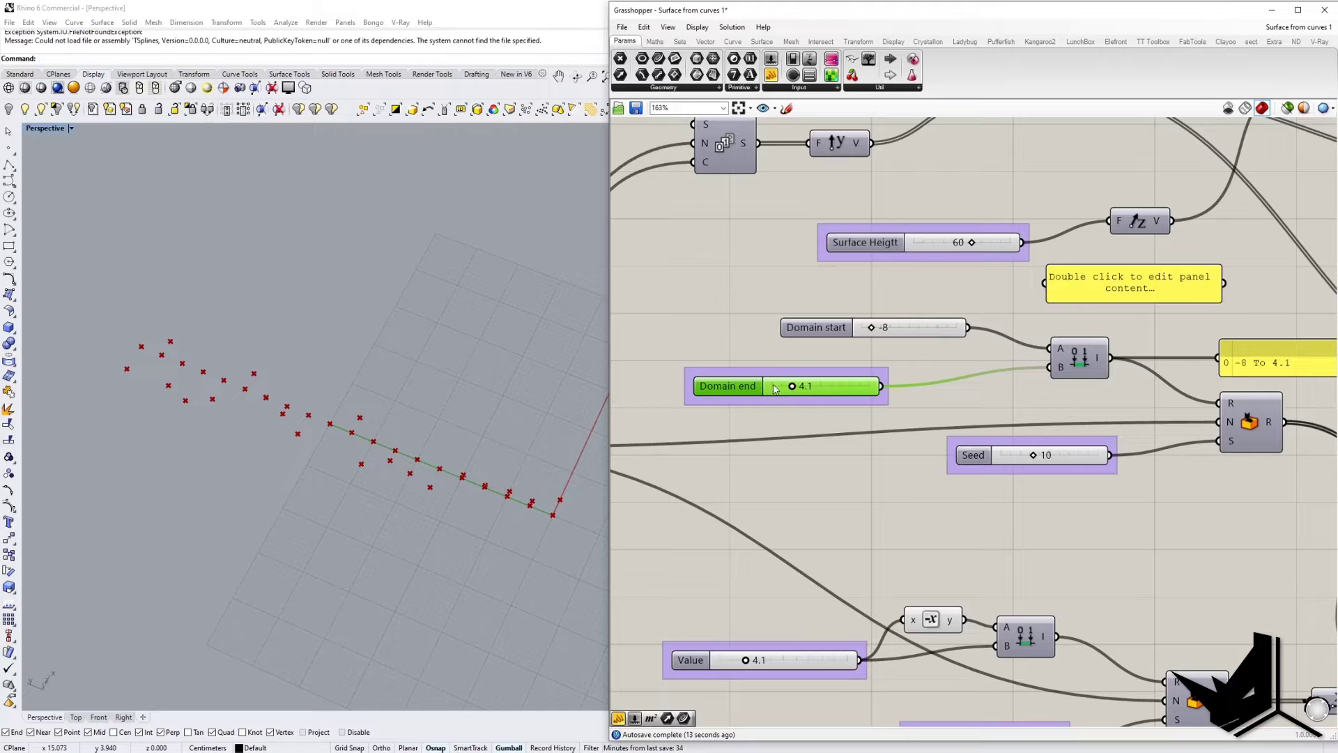
right_drag(490, 463, 428, 382)
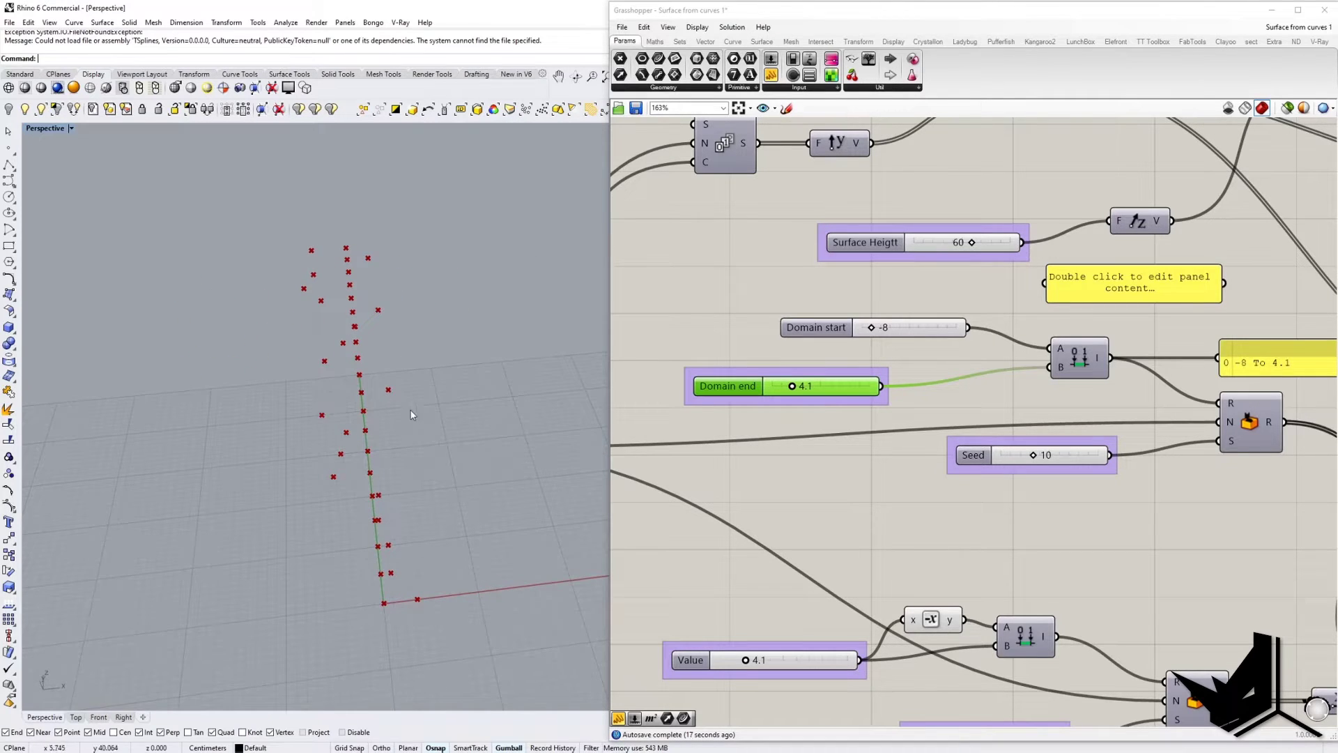
double_click(929, 356)
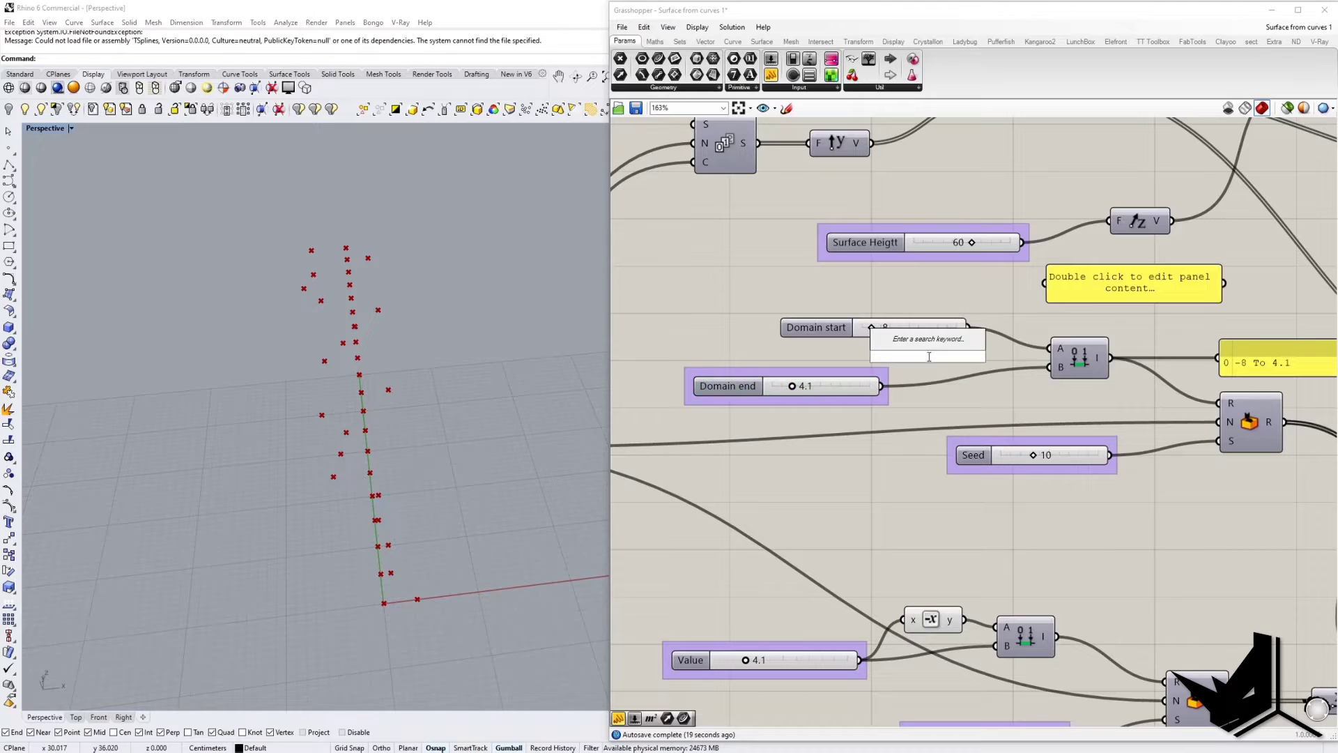
text(neg)
key(Return)
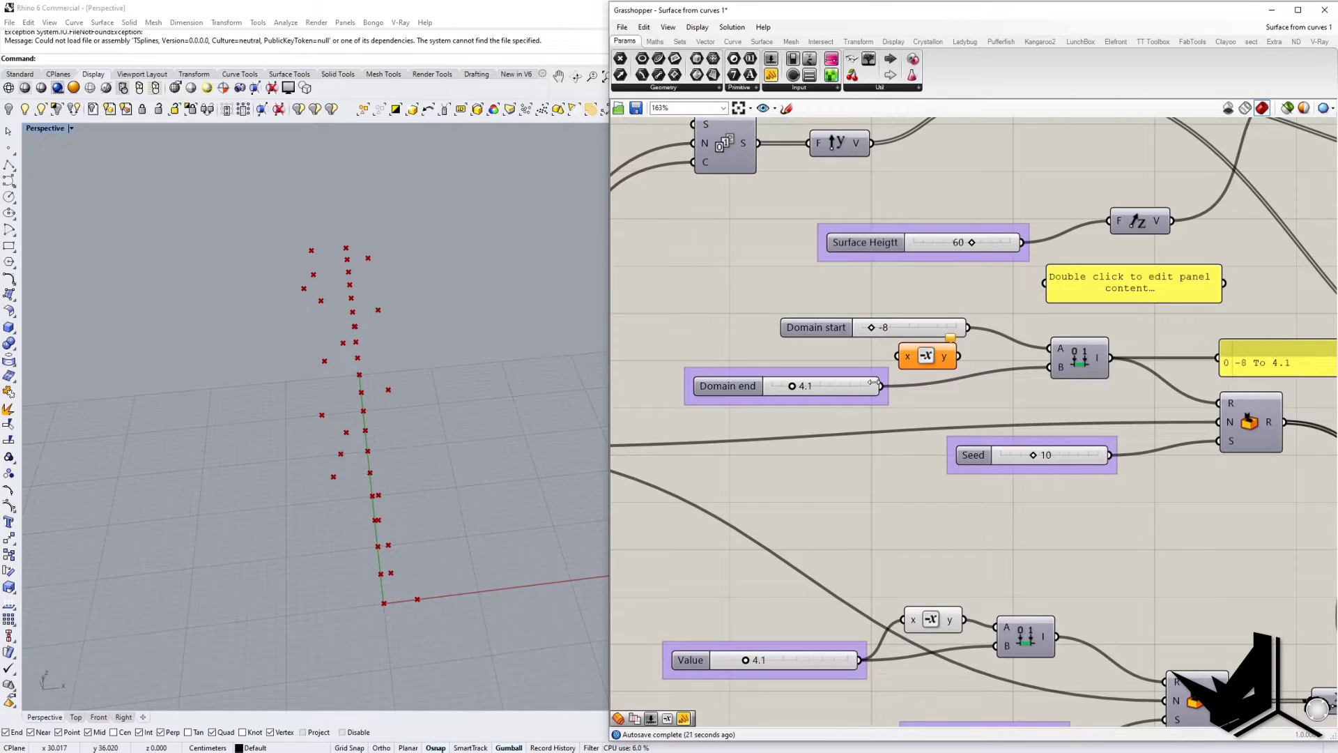
drag(882, 385, 1051, 348)
right_drag(1240, 377, 1022, 374)
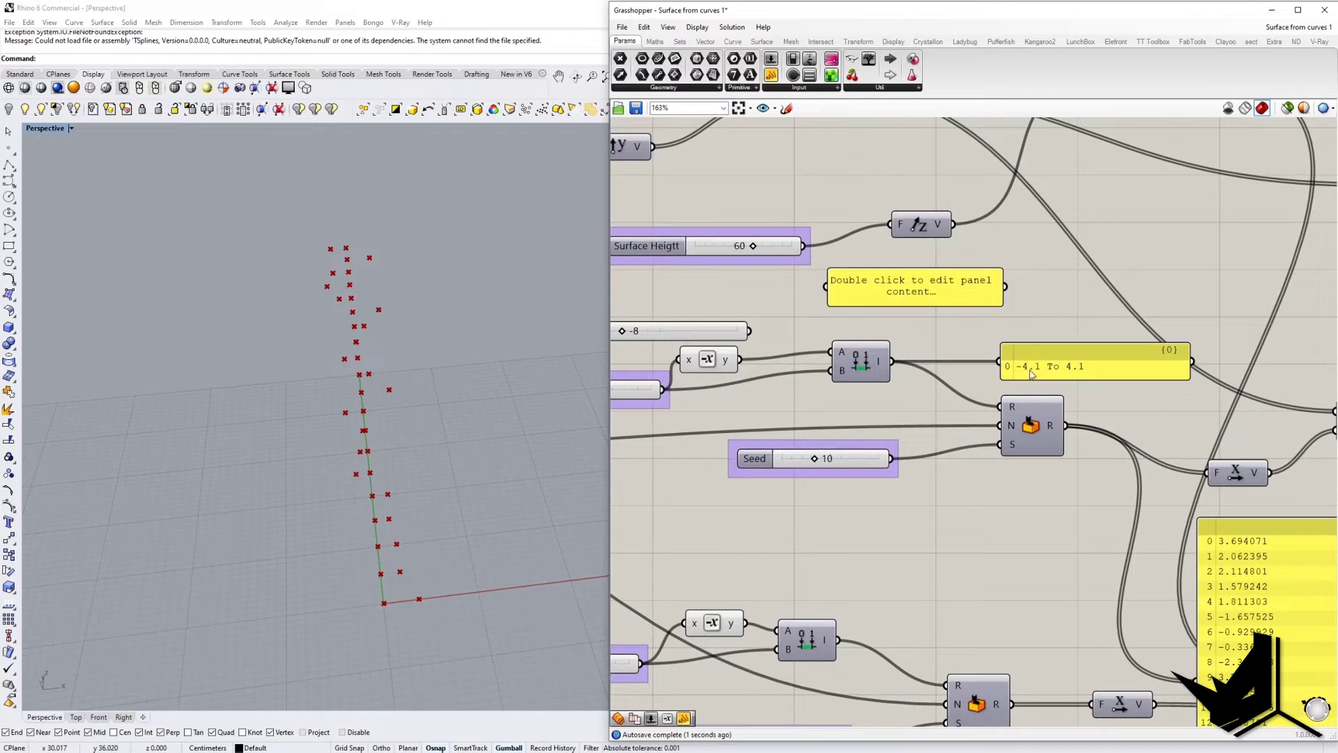
right_drag(771, 356, 922, 371)
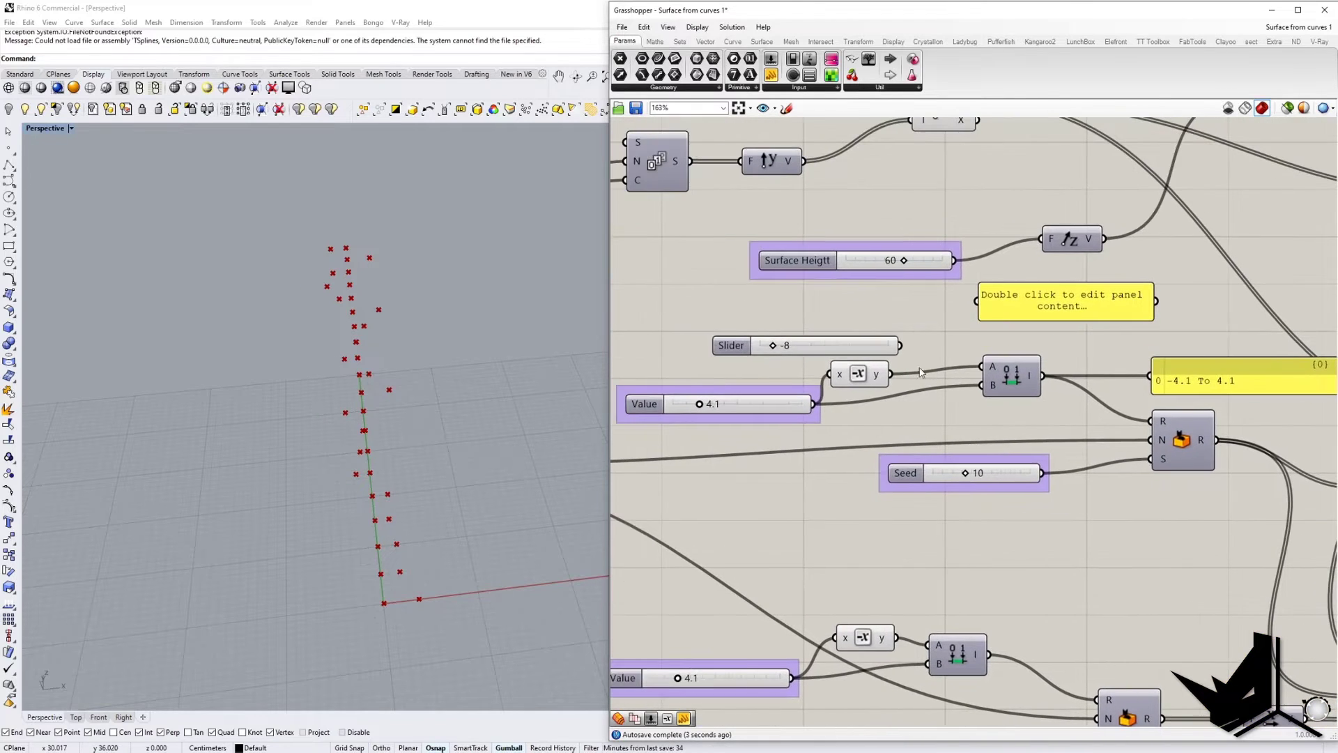
Delete the disconnected -8 slider and set the upper Value slider to 6.
click(834, 348)
key(Delete)
double_click(723, 406)
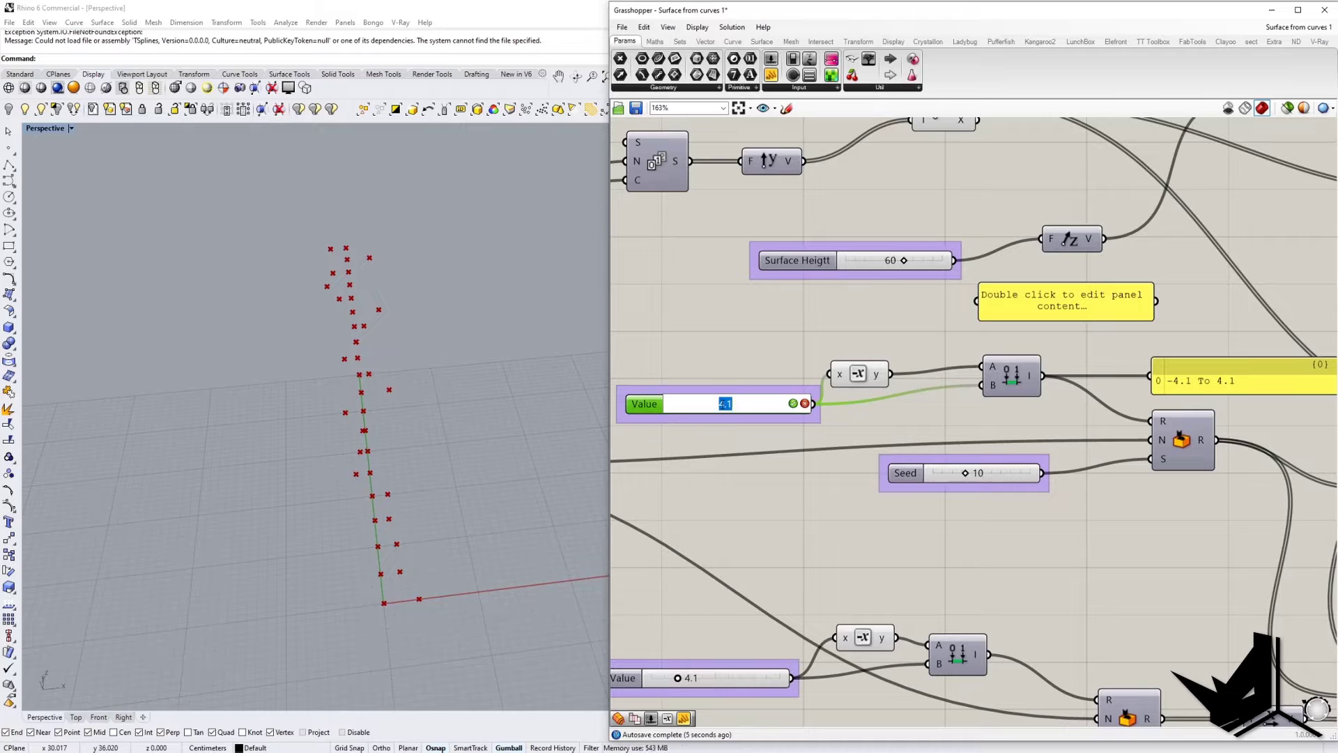
text(6)
key(Return)
right_drag(328, 388, 410, 453)
scroll(381, 446, down, 4)
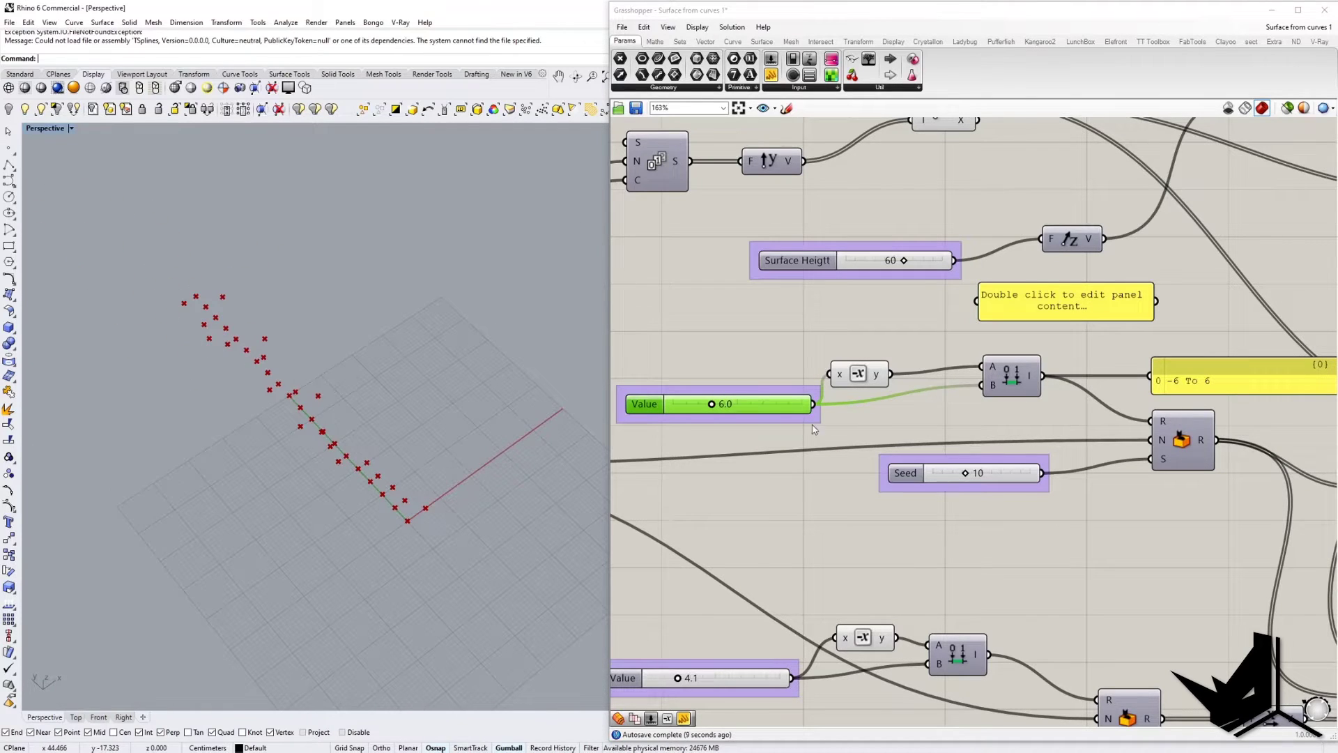
Set the upper Seed slider to 5.
right_drag(1012, 470, 907, 472)
double_click(902, 466)
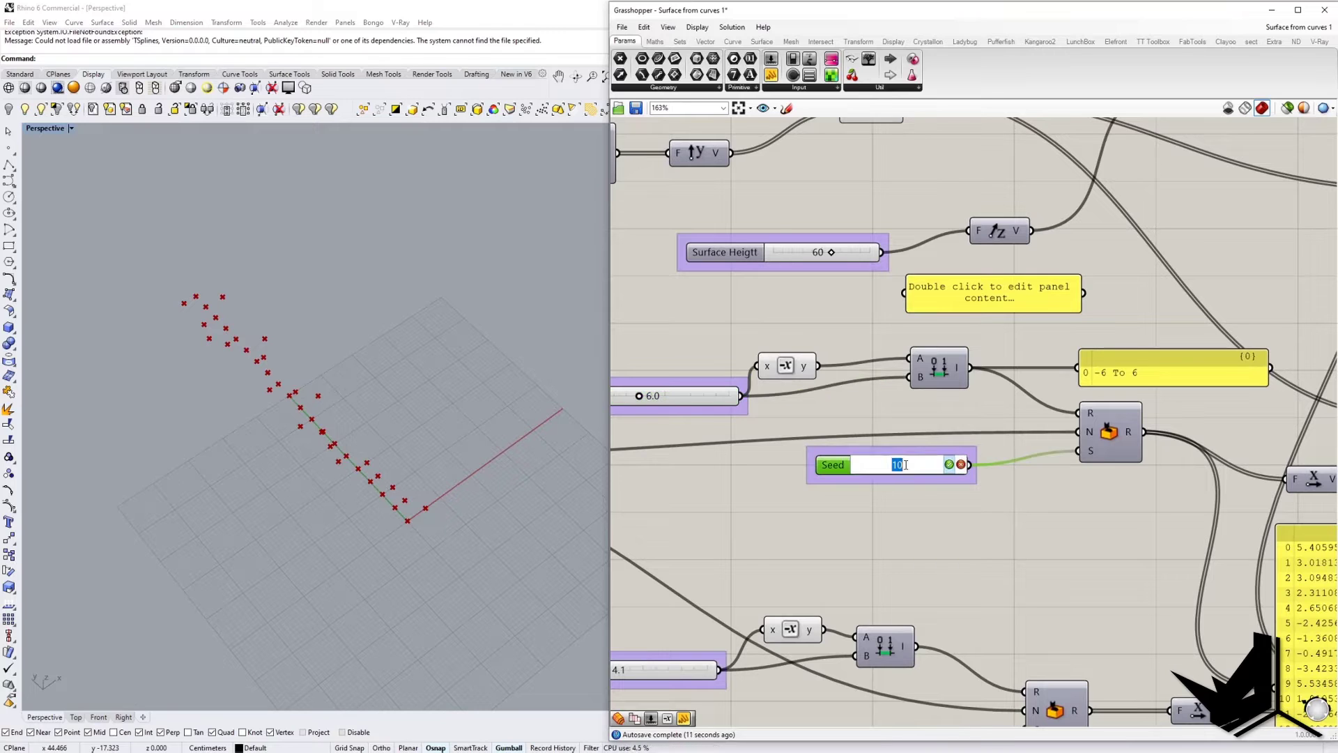
text(5)
key(Return)
click(1083, 509)
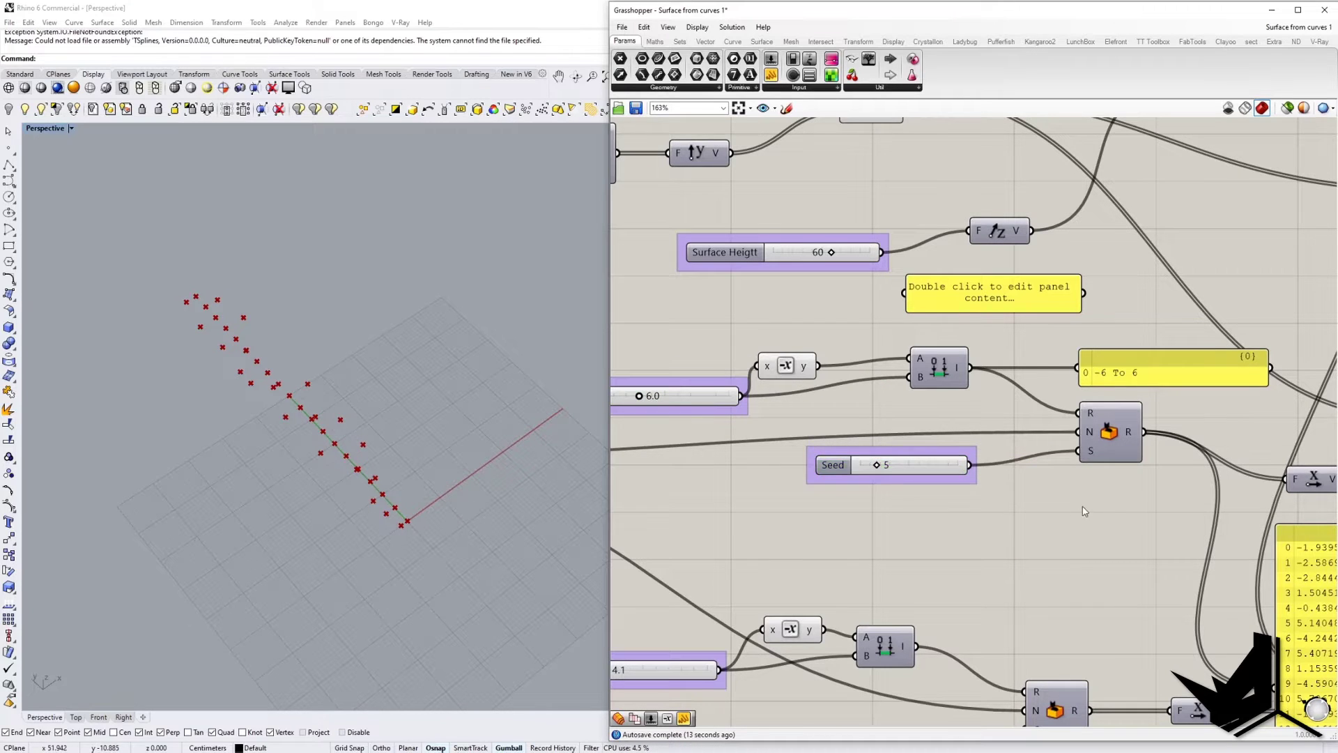
Delete the panel on the upper Construct Domain's output and the empty panel above it.
right_drag(1083, 509, 963, 530)
click(1023, 392)
shift+click(875, 325)
key(Delete)
right_drag(1008, 387, 951, 339)
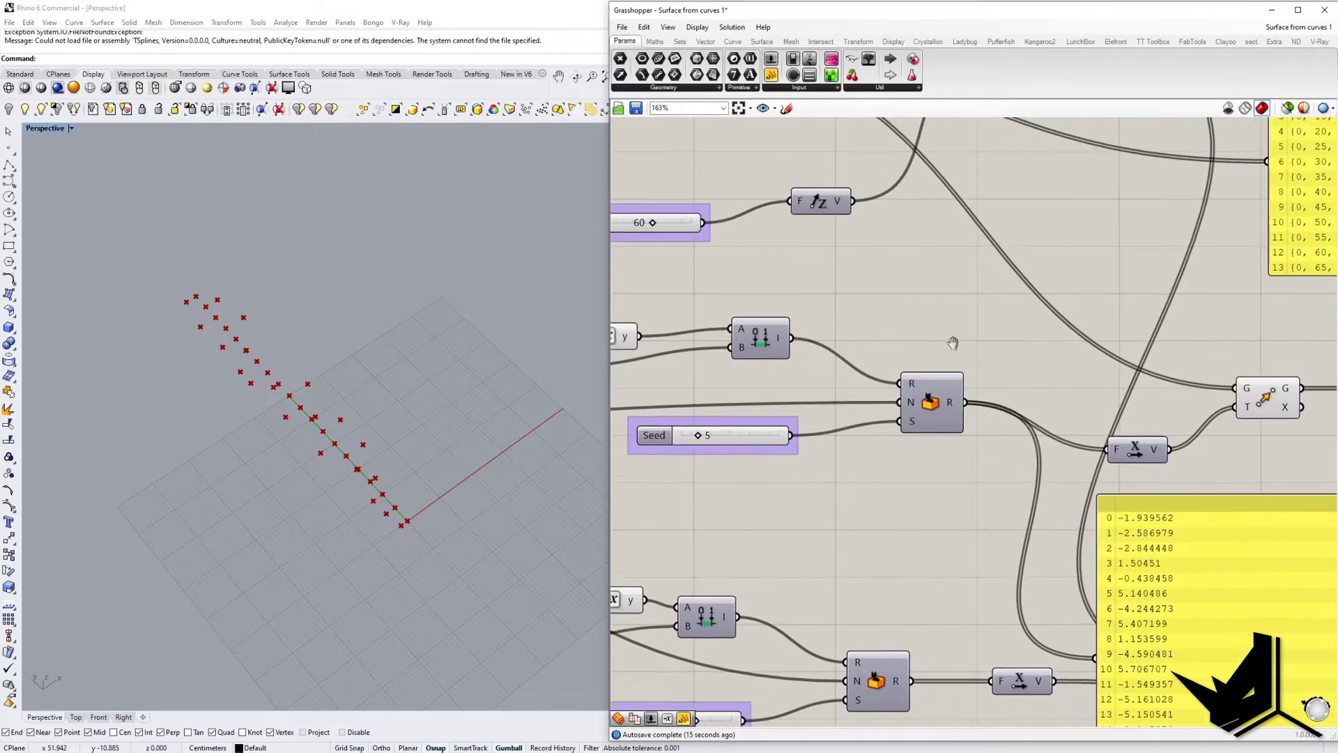
Trace the upper chain from Random through Unit X to the Move component that offsets the base points.
scroll(935, 364, down, 3)
right_drag(1073, 388, 982, 394)
scroll(842, 396, up, 3)
click(840, 395)
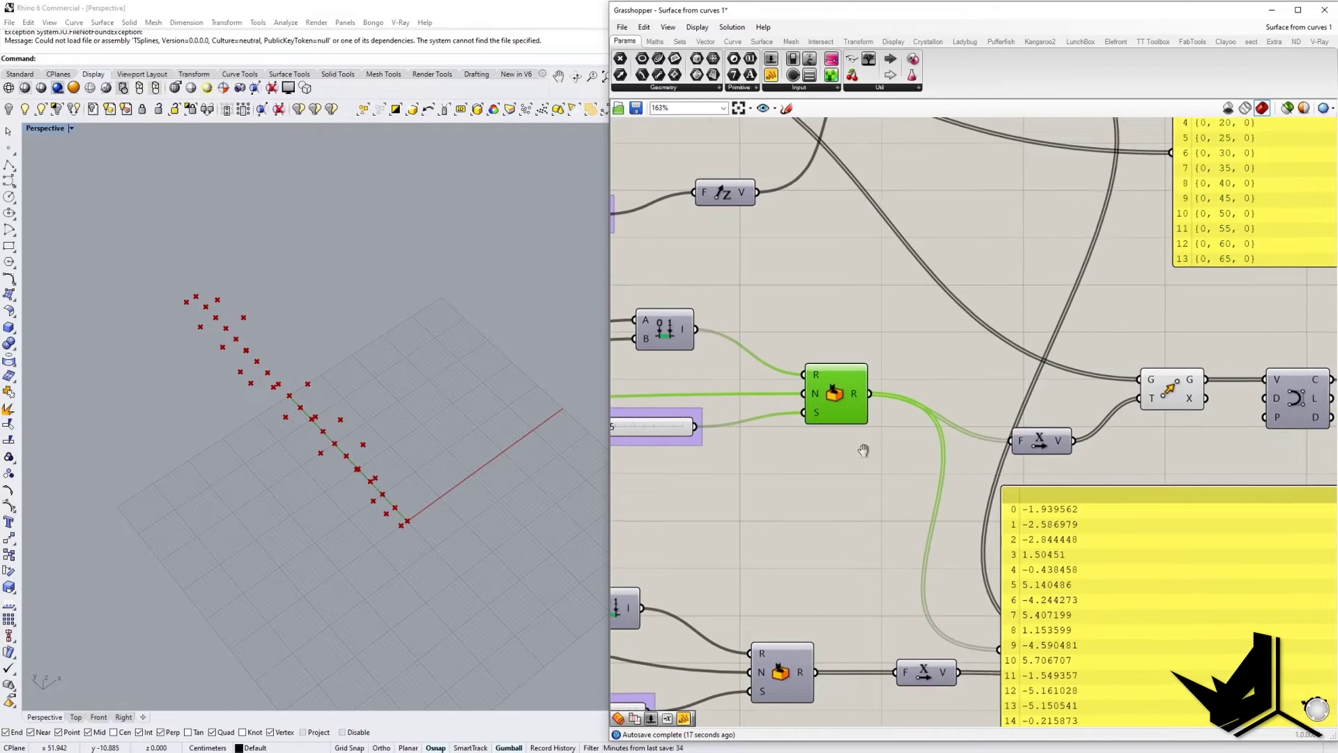
right_drag(841, 396, 778, 375)
click(965, 399)
right_drag(1122, 402, 1009, 407)
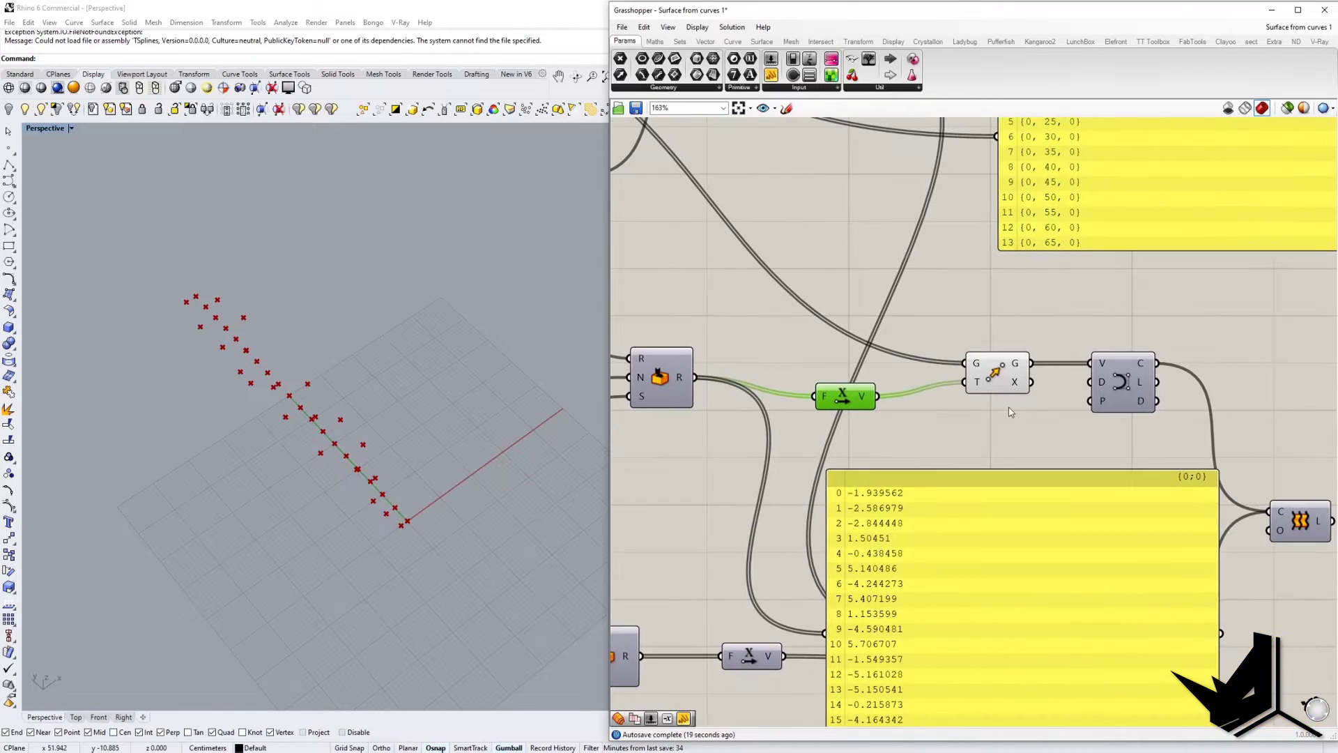
click(1002, 377)
right_drag(902, 323, 1042, 451)
scroll(1042, 451, down, 4)
scroll(809, 329, up, 2)
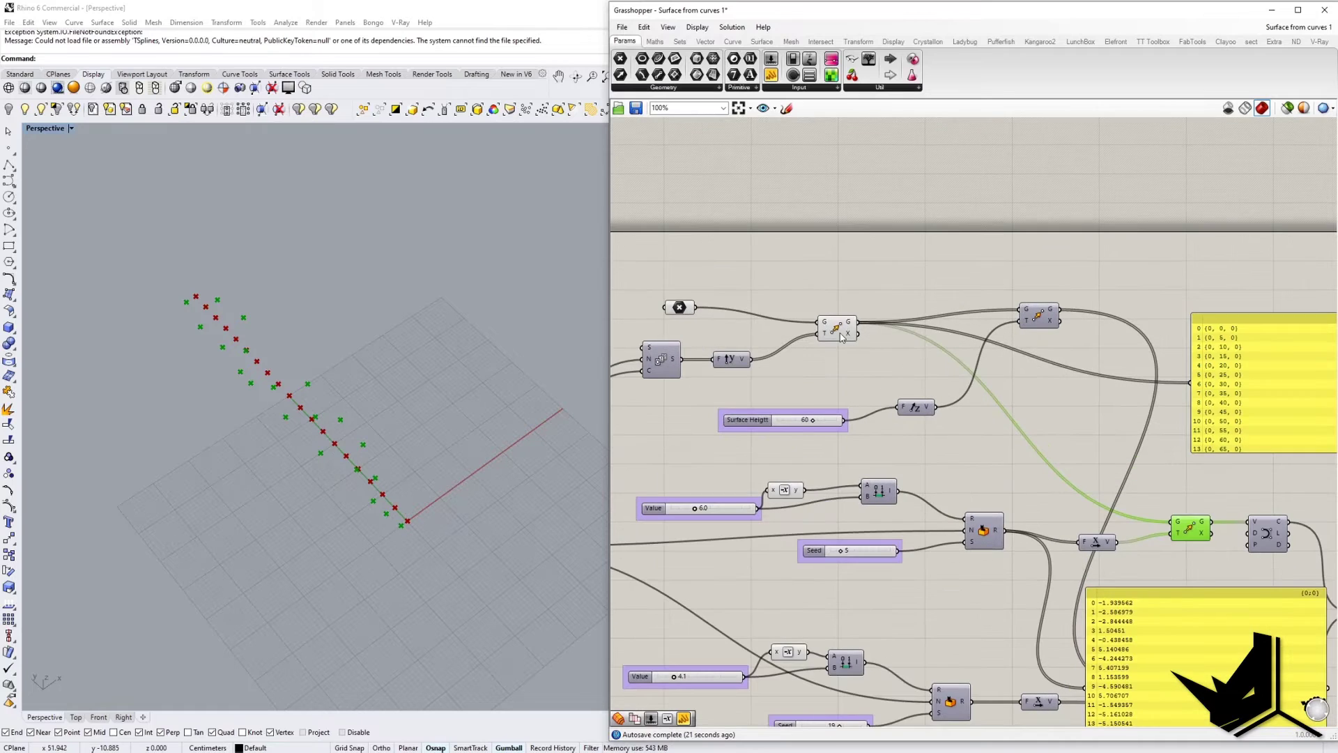
Turn off the preview of the first Move component and its source point, then view the remaining offset points.
click(836, 327)
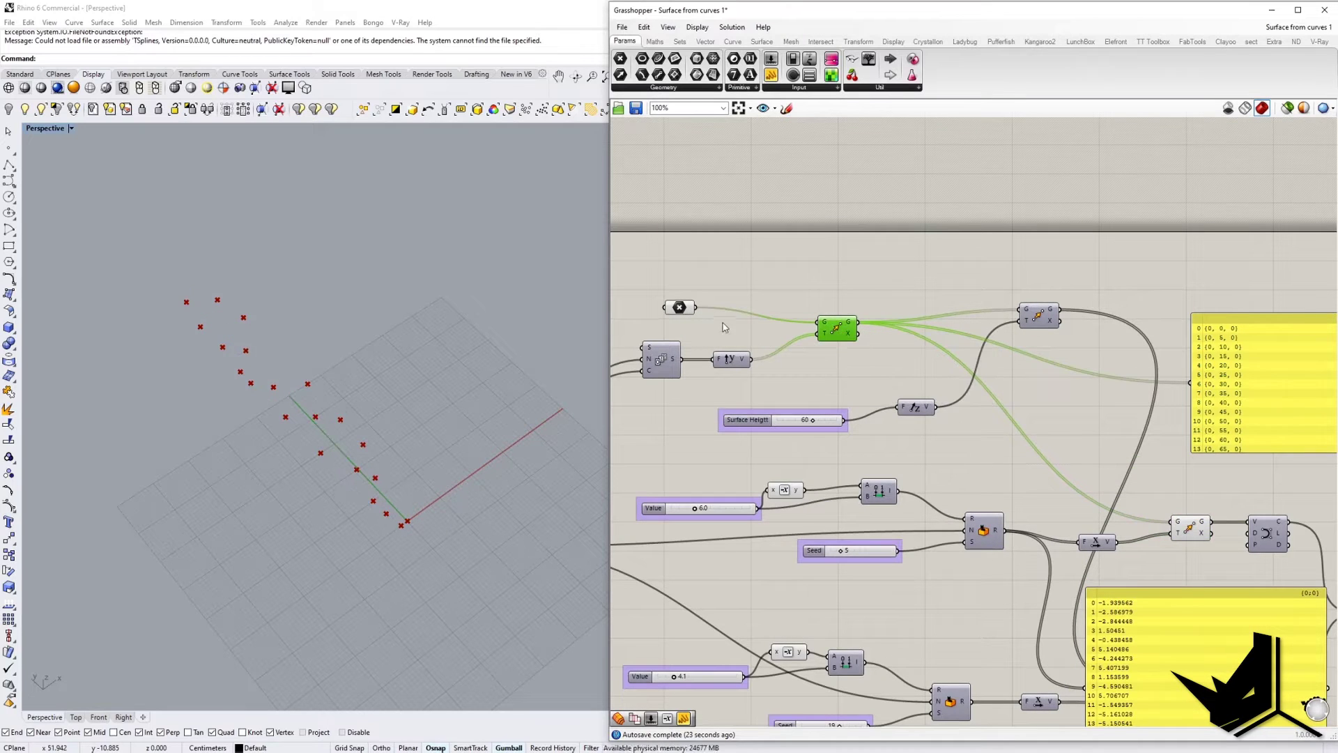
click(679, 308)
right_click(681, 307)
right_drag(592, 422, 450, 493)
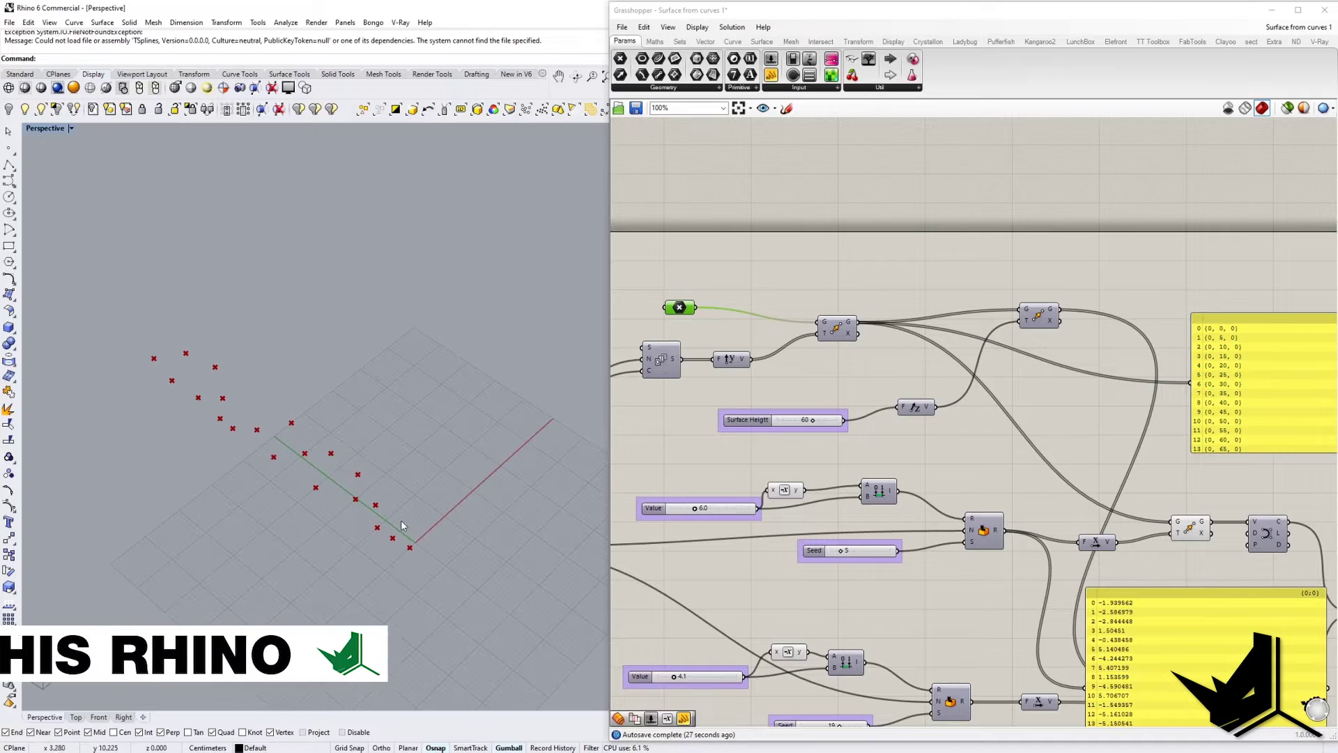
scroll(400, 545, up, 3)
scroll(404, 545, down, 3)
Delete the panel listing the random values and the panel listing the base point coordinates.
right_drag(1149, 540, 871, 461)
scroll(989, 453, up, 3)
scroll(989, 454, down, 3)
click(920, 535)
key(Delete)
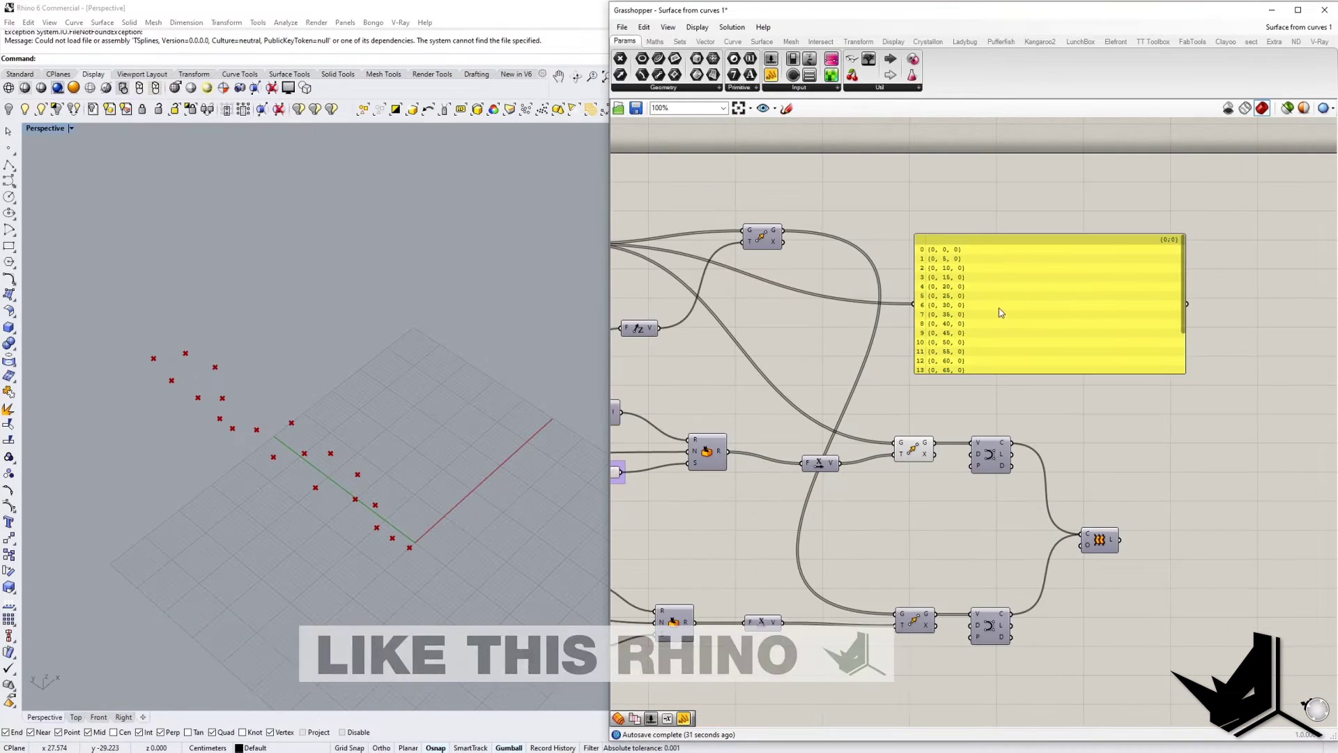
click(1001, 311)
key(Delete)
Add a panel below the upper Nurbs Curve, connect it to the upper offset Move's geometry output, and select that Move.
scroll(989, 460, up, 1)
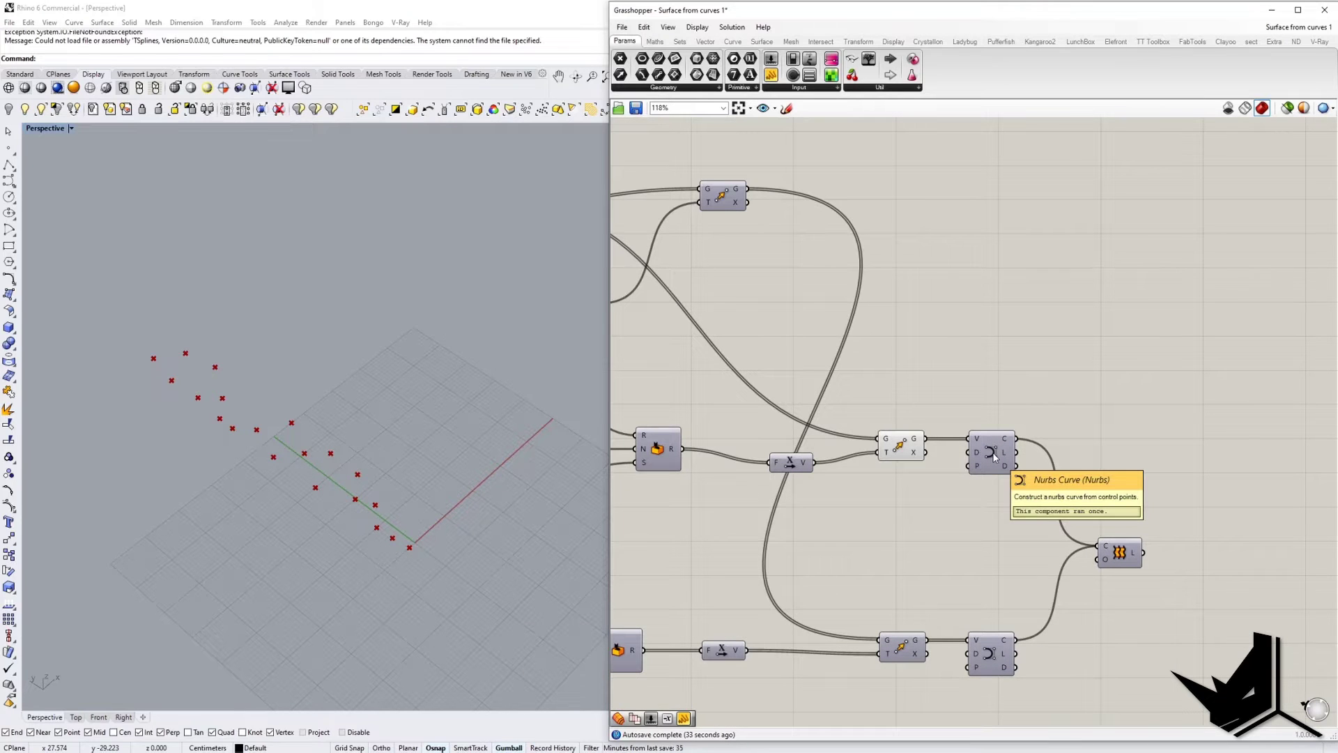
scroll(994, 456, up, 2)
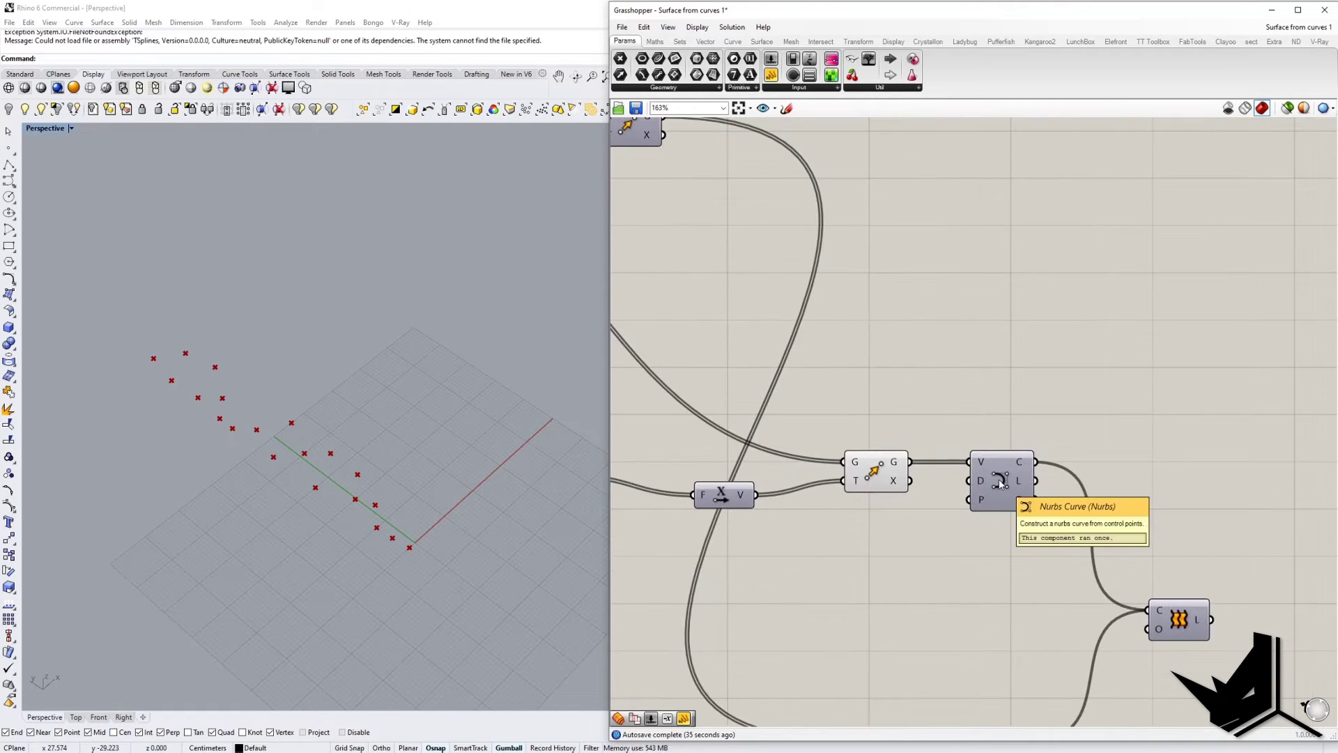
click(1001, 483)
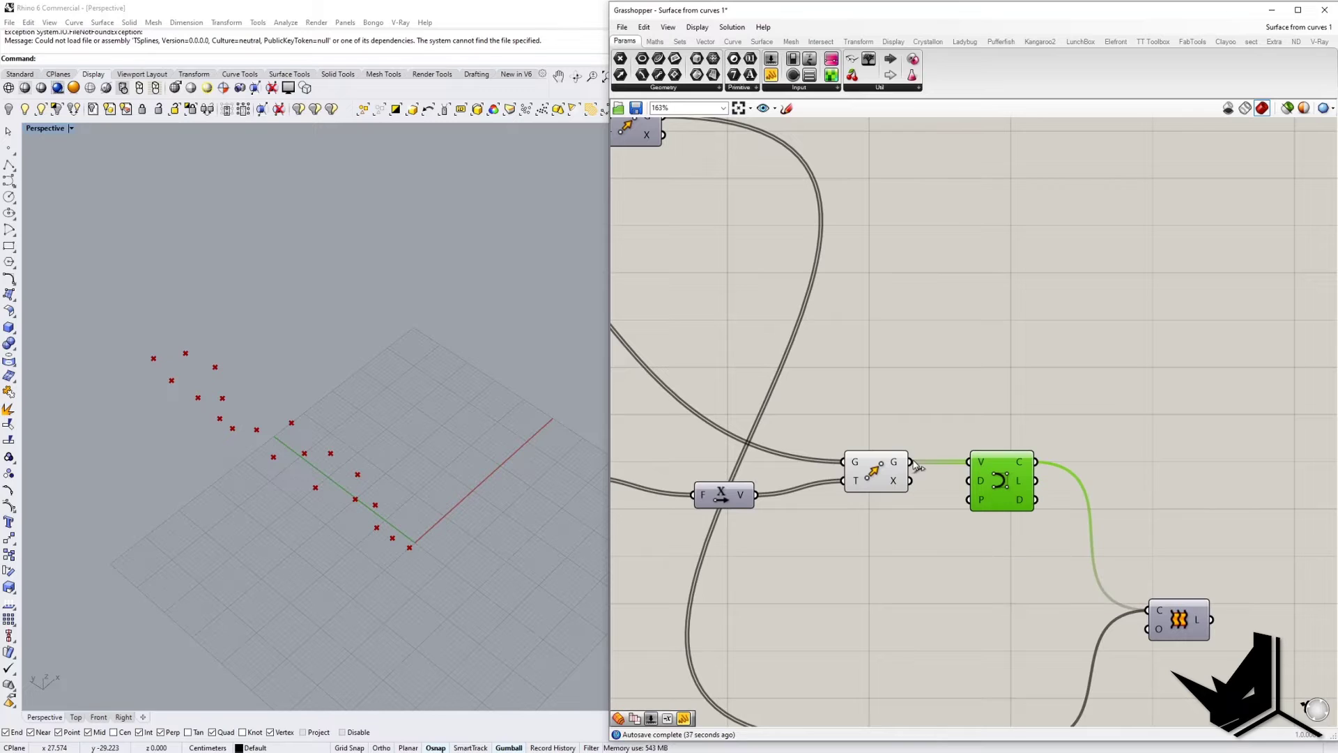
drag(683, 718, 973, 585)
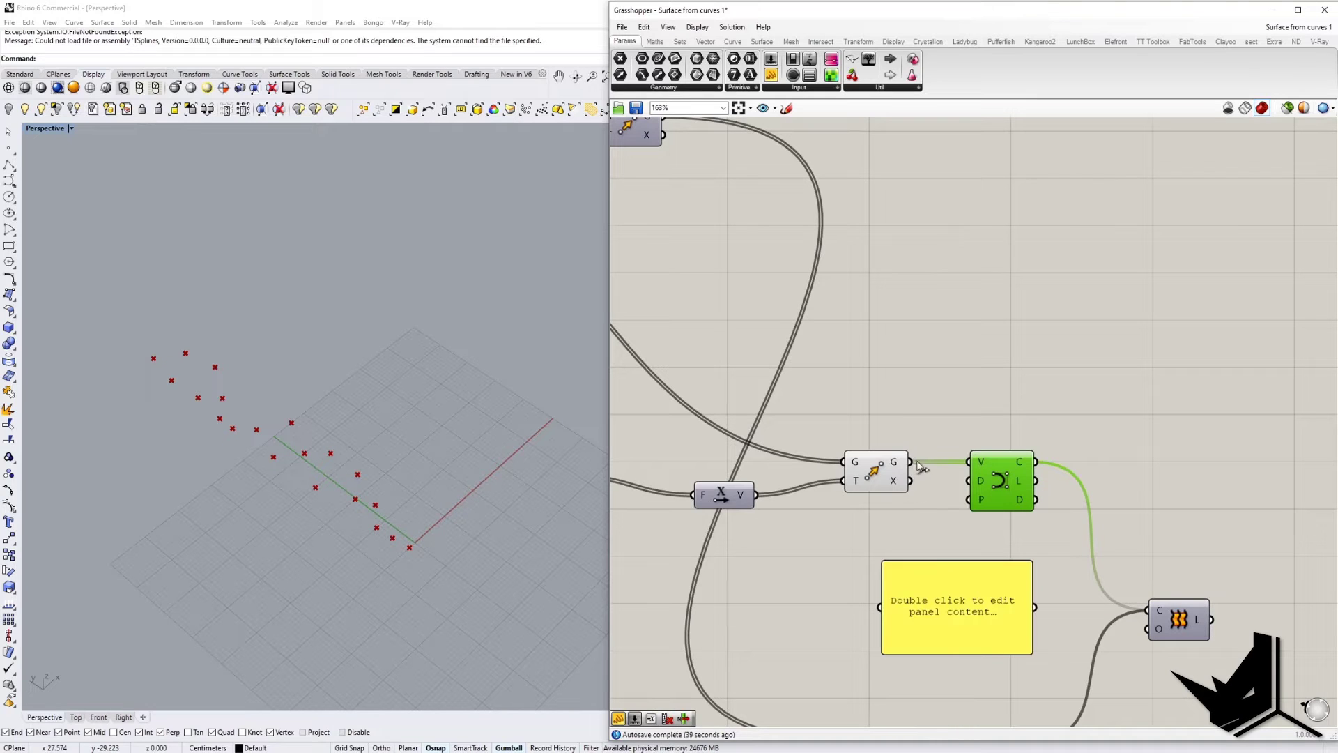
drag(918, 464, 885, 613)
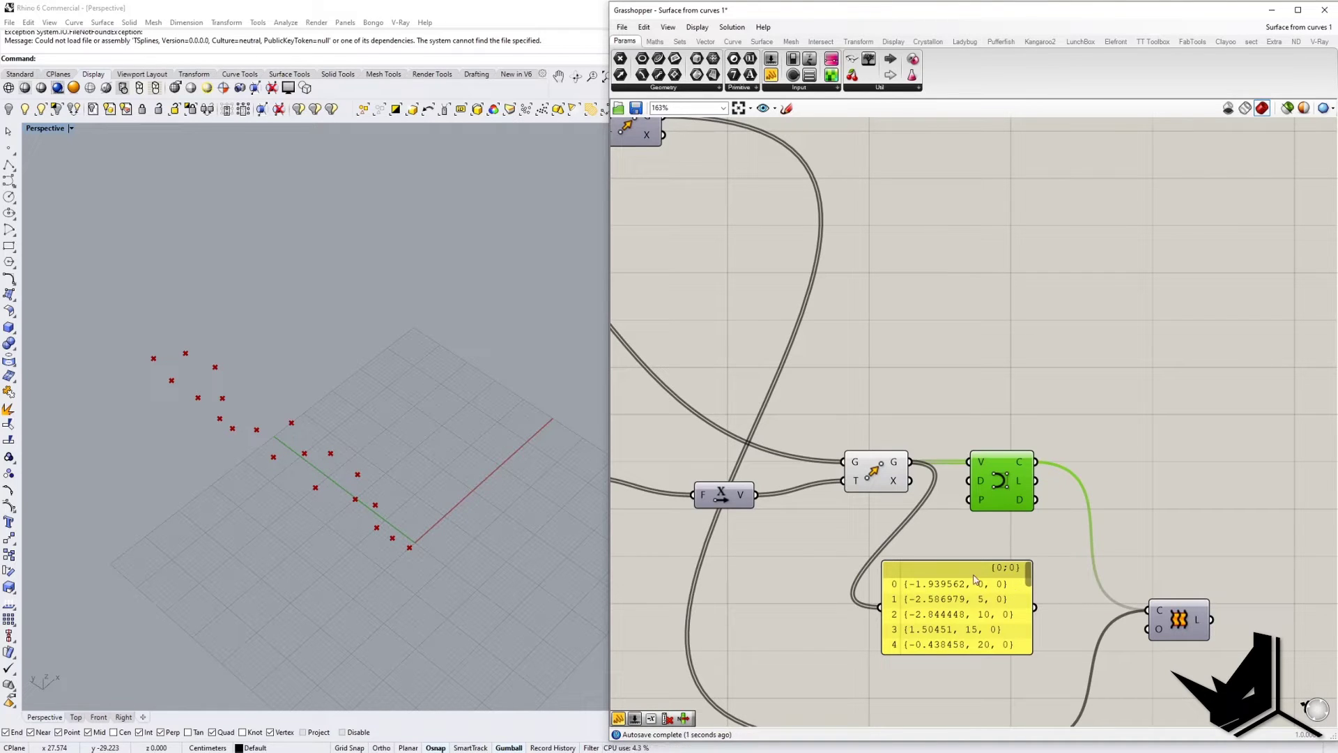
click(874, 470)
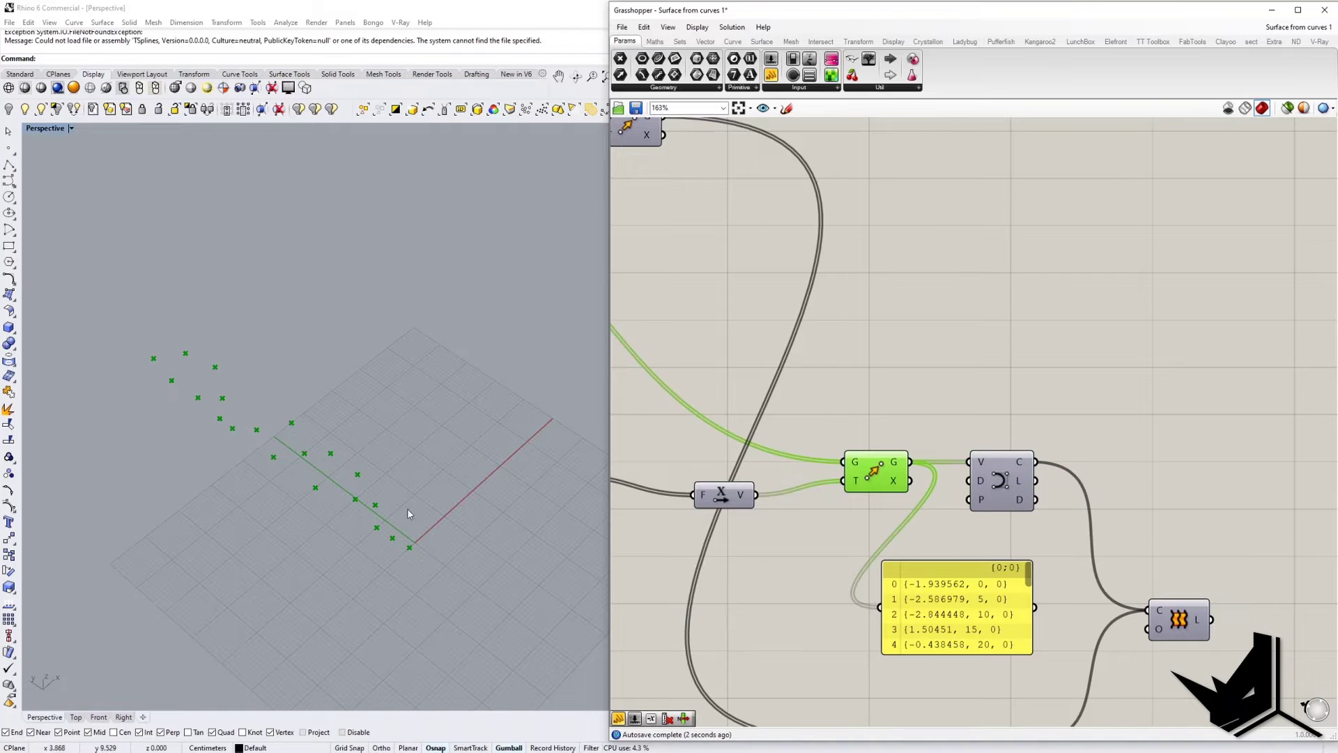
Turn on the preview of the upper Nurbs Curve and inspect the curve against its control points.
click(976, 466)
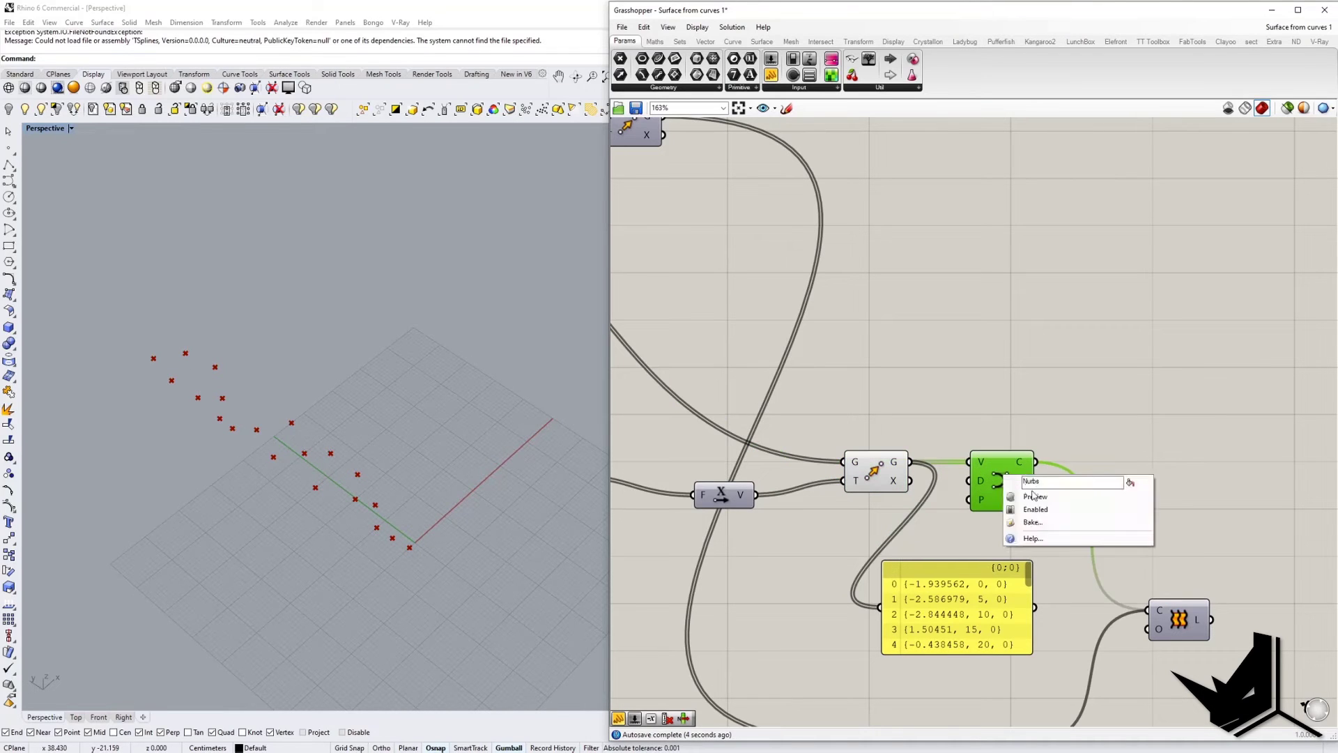
scroll(418, 551, up, 5)
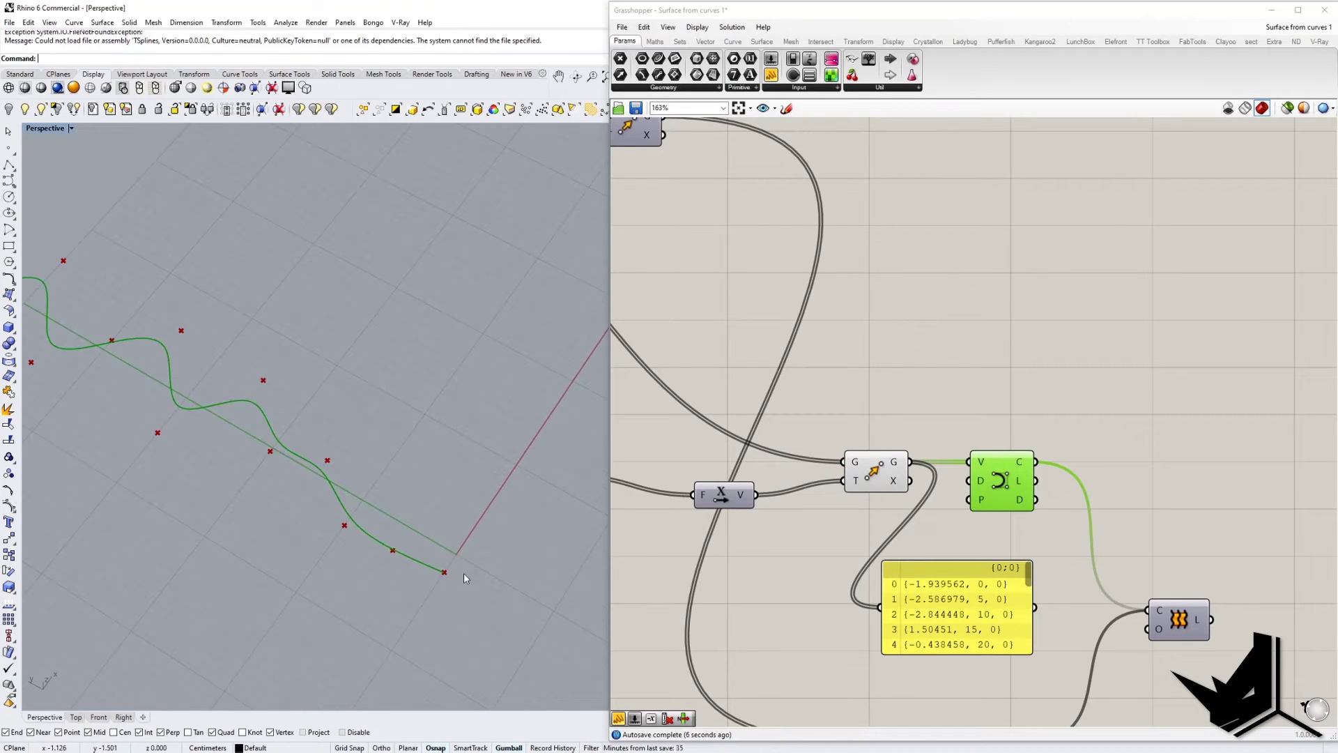
shift+right_drag(254, 417, 459, 535)
scroll(469, 499, down, 7)
scroll(256, 488, up, 6)
scroll(265, 504, down, 4)
Add a PolyLine component fed by the upper offset Move's points and compare it with the Nurbs curve.
double_click(1015, 393)
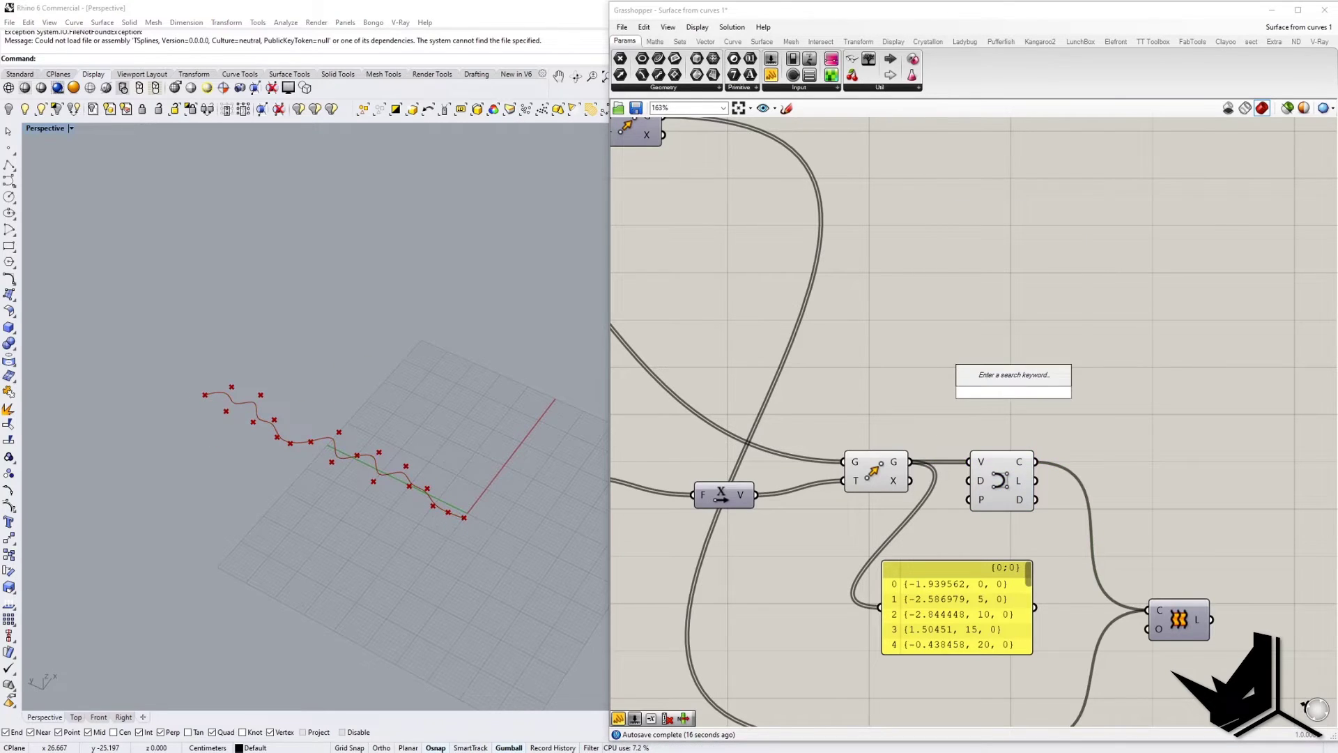
text(pol)
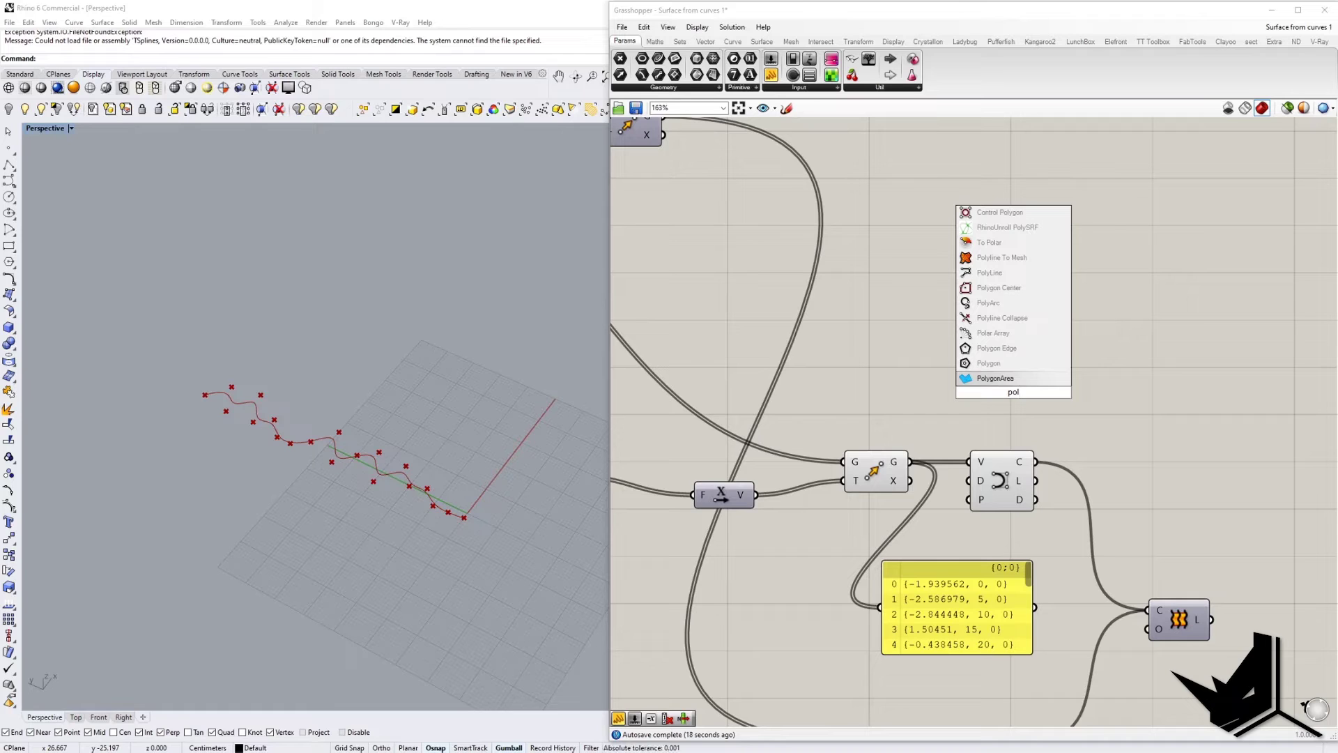
click(989, 273)
drag(912, 465, 1057, 376)
scroll(397, 550, up, 5)
scroll(325, 418, down, 5)
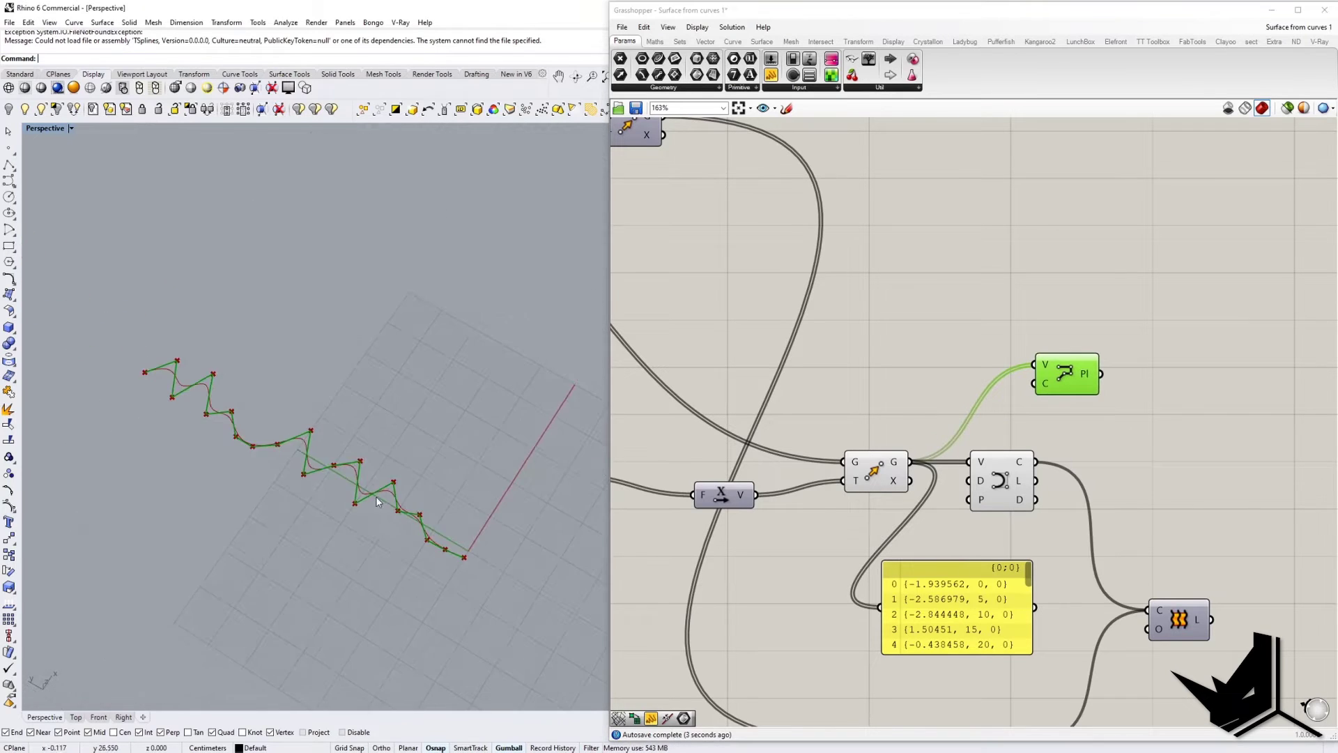
right_drag(1142, 404, 1070, 419)
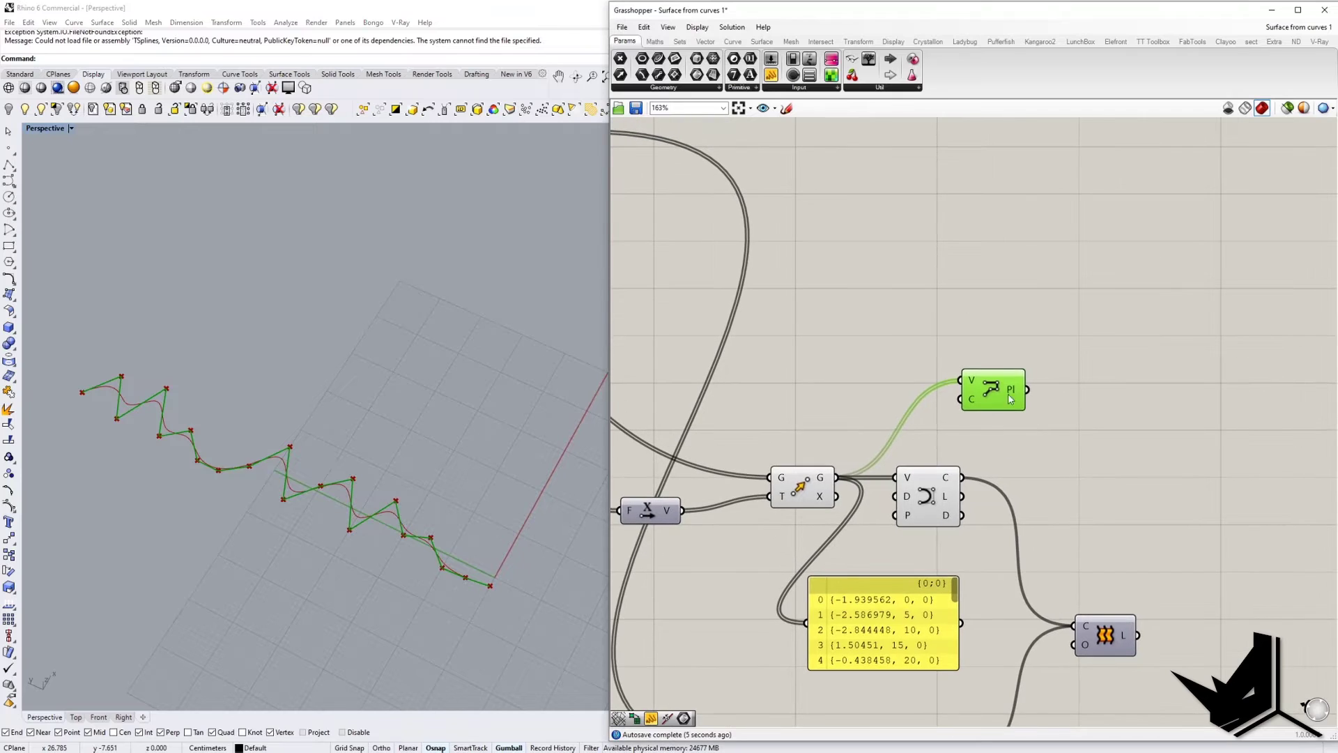
Move the PolyLine component further from the Nurbs Curve and place a copy below the lower Nurbs Curve, fed by the lower Move.
drag(1008, 393, 1049, 376)
scroll(1041, 446, down, 3)
right_drag(1041, 446, 980, 313)
scroll(980, 314, up, 1)
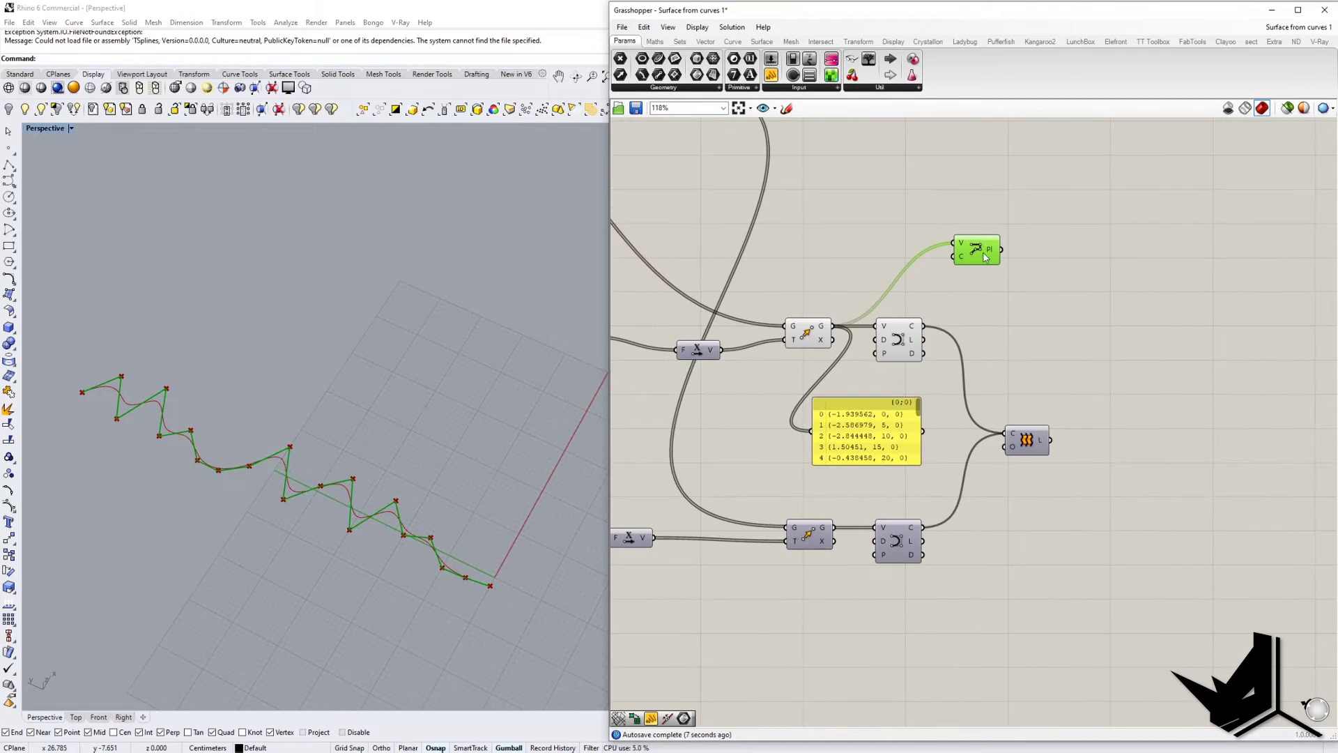
click(980, 282)
click(972, 252)
click(981, 295)
alt+drag(976, 251, 1036, 571)
drag(863, 534, 908, 605)
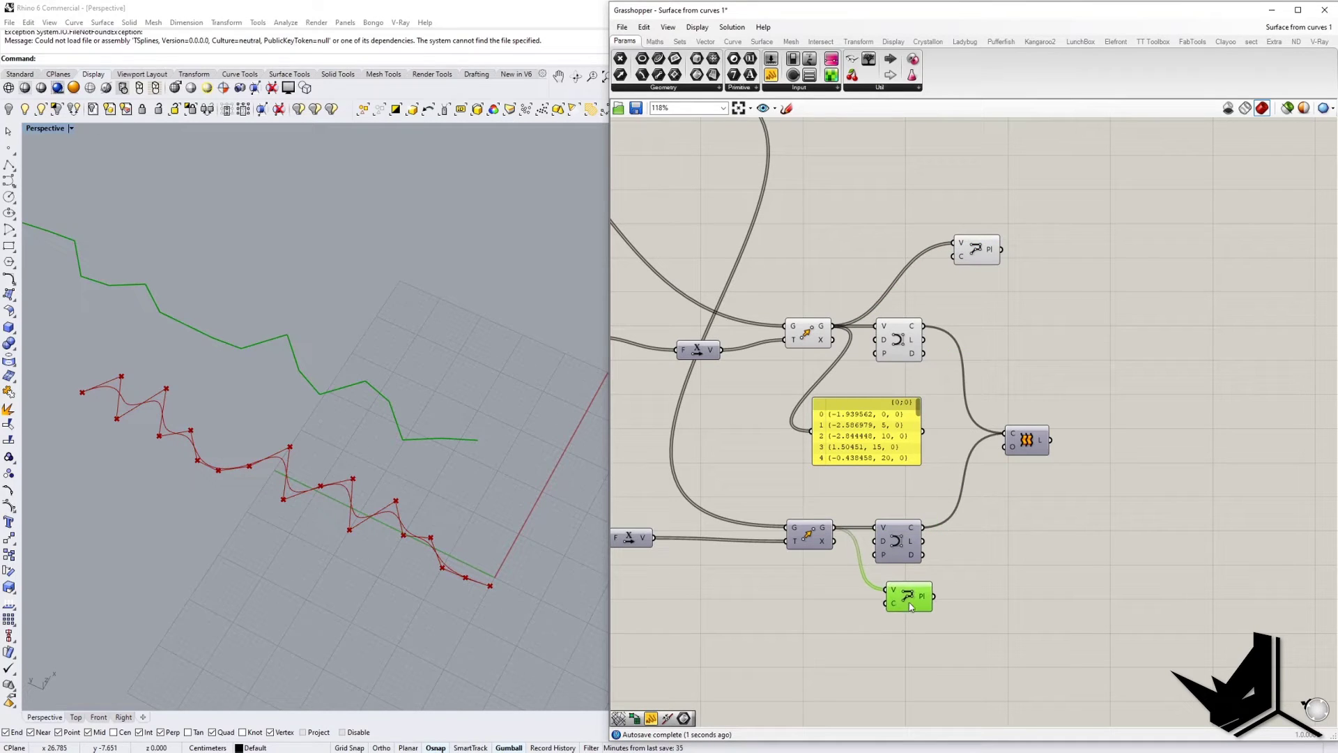
Turn off the preview of both PolyLine components and delete the panel below the upper Nurbs Curve.
right_click(909, 606)
click(934, 625)
right_click(972, 252)
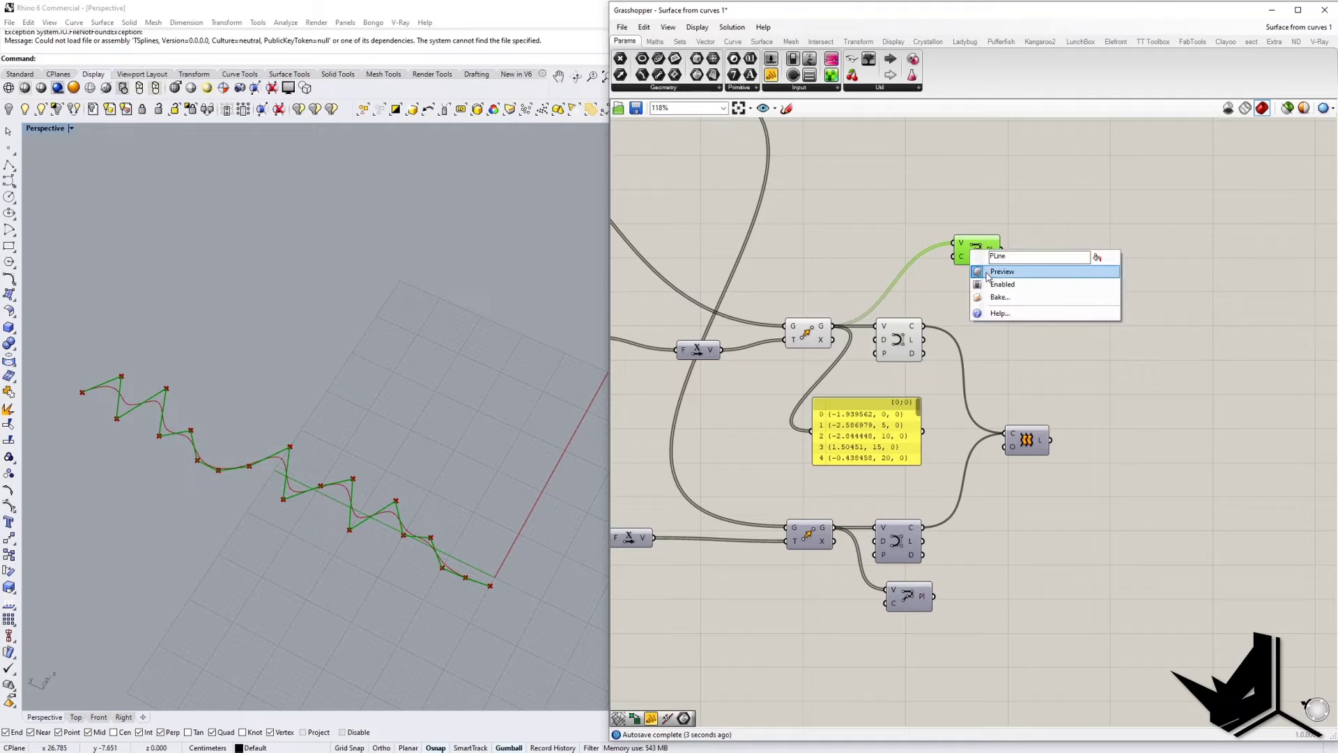
click(987, 272)
right_drag(447, 480, 338, 432)
click(902, 341)
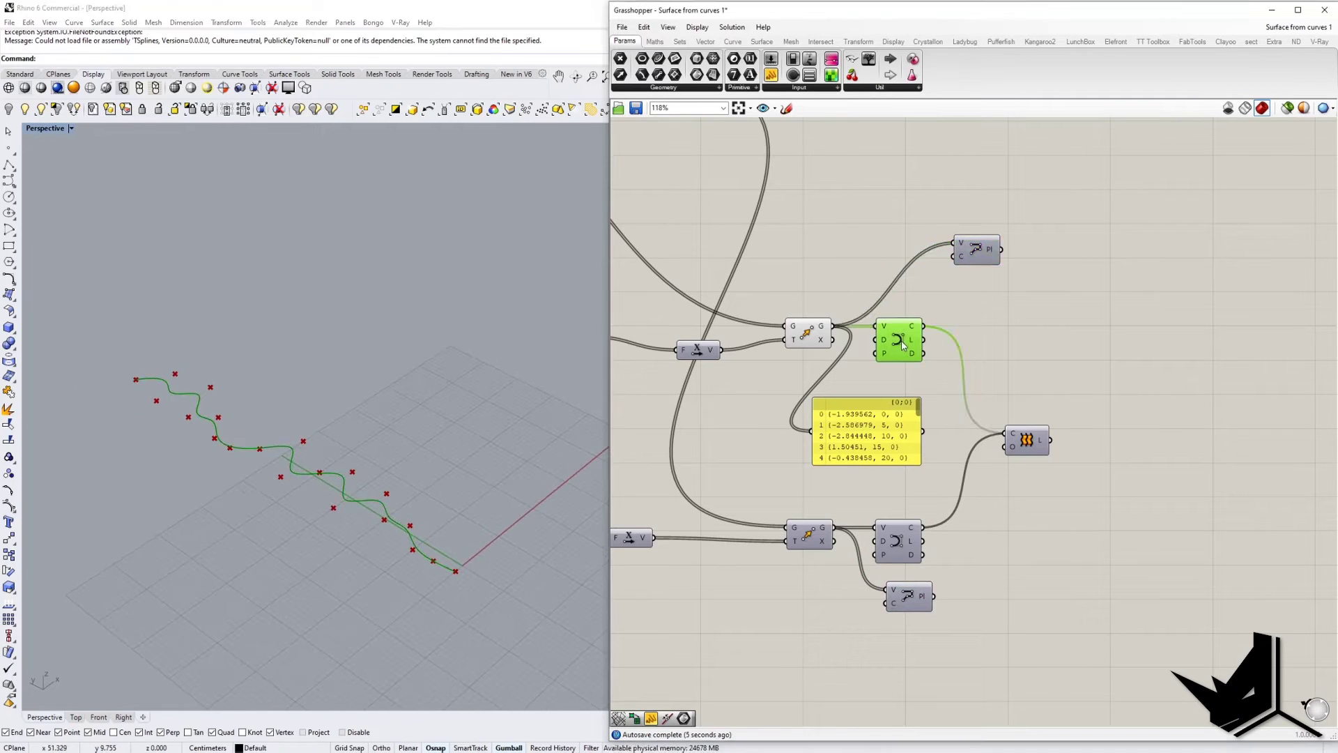
click(857, 413)
key(Delete)
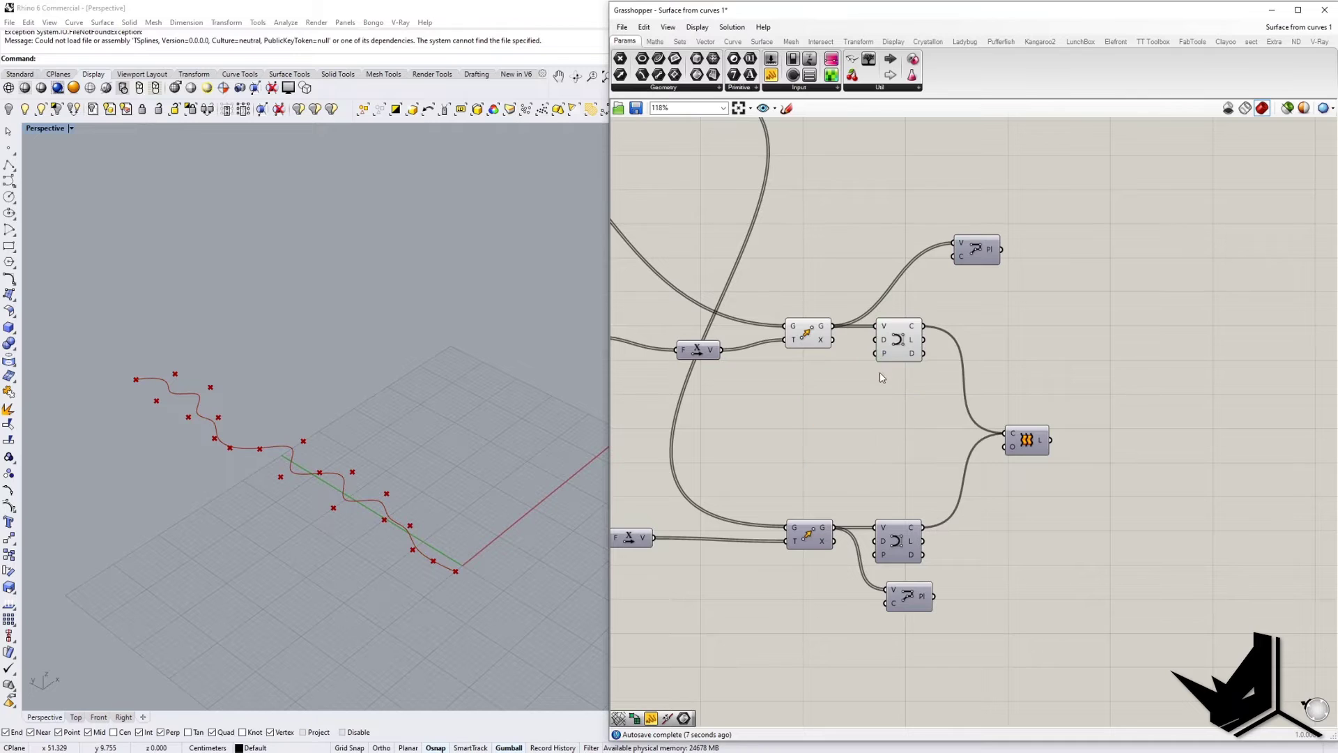
Compare the upper and lower random X-offset component groups feeding the two offset Moves.
right_drag(902, 382, 1078, 399)
scroll(1073, 397, down, 4)
scroll(1011, 412, up, 2)
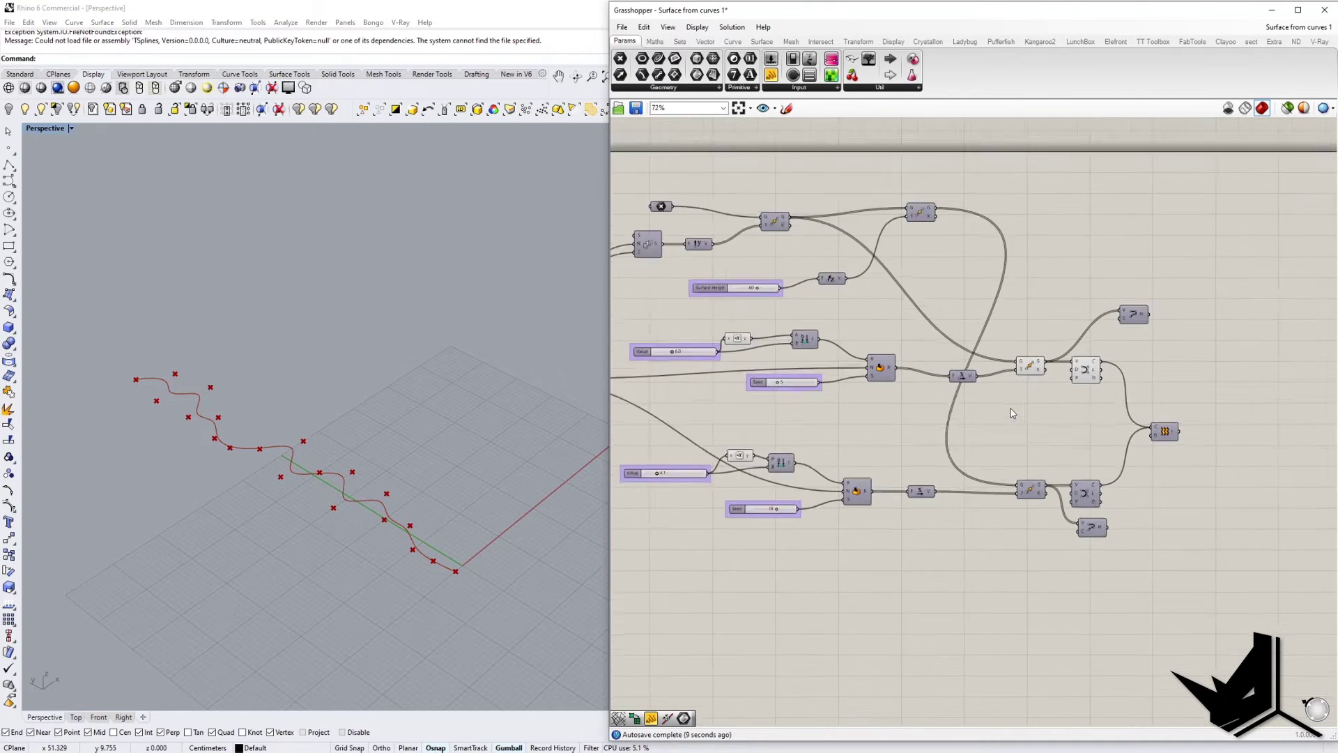
middle_click(828, 468)
right_drag(639, 331, 792, 359)
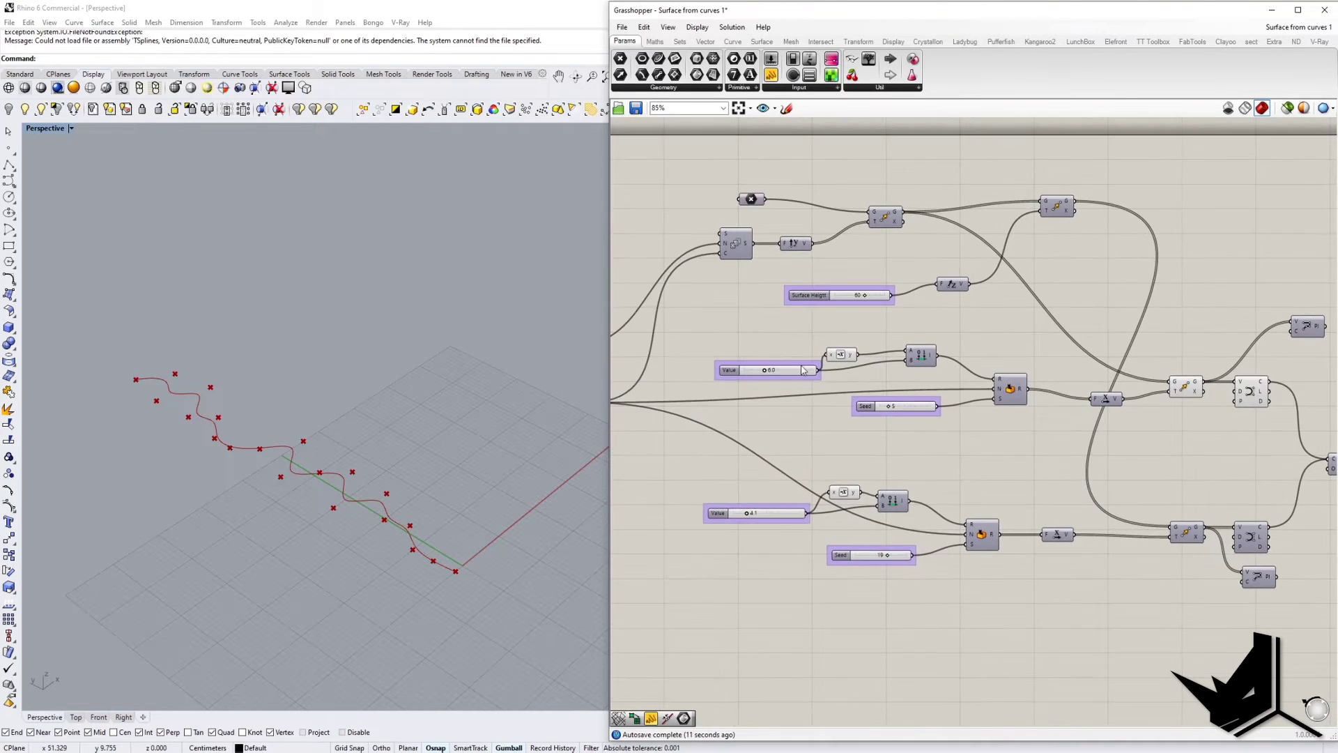
scroll(793, 358, down, 2)
scroll(816, 353, up, 1)
drag(710, 333, 1160, 437)
drag(683, 449, 1145, 568)
click(918, 438)
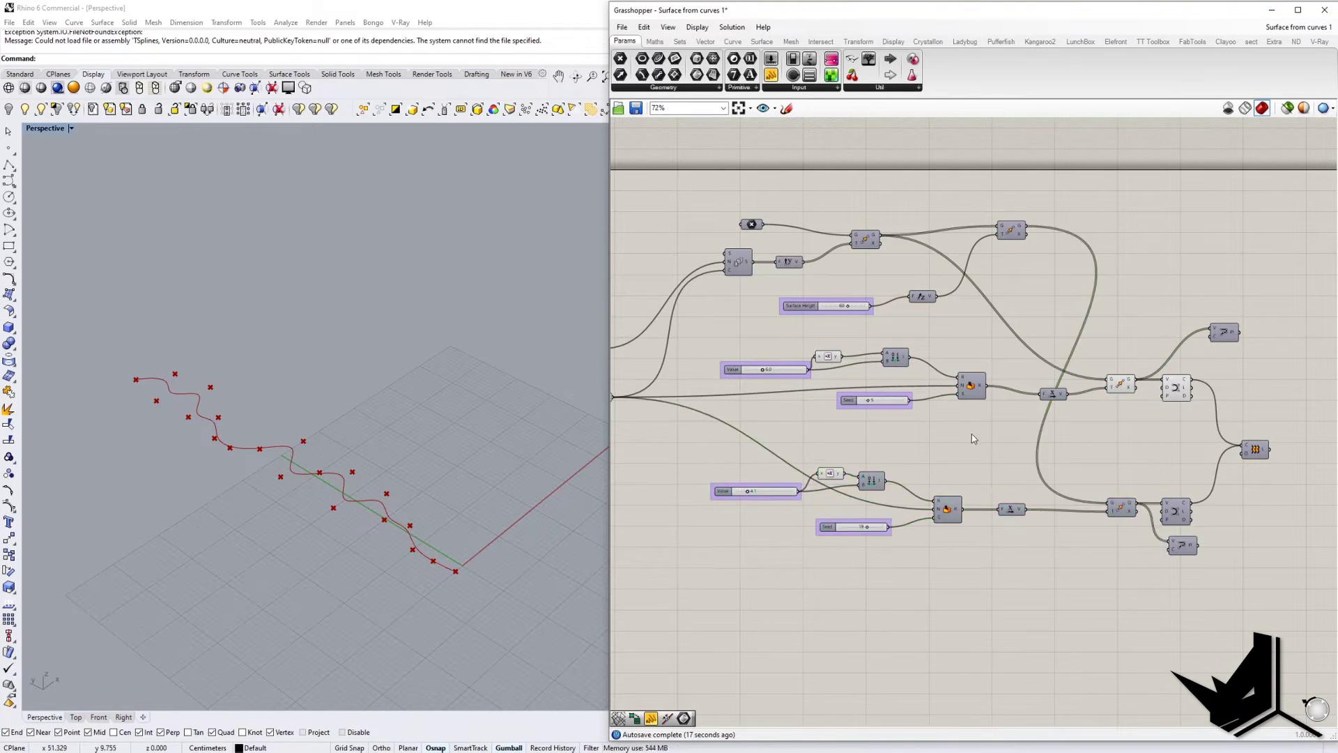
Select the lower Random component and trace its number input back to the Count slider.
scroll(941, 513, up, 5)
click(944, 505)
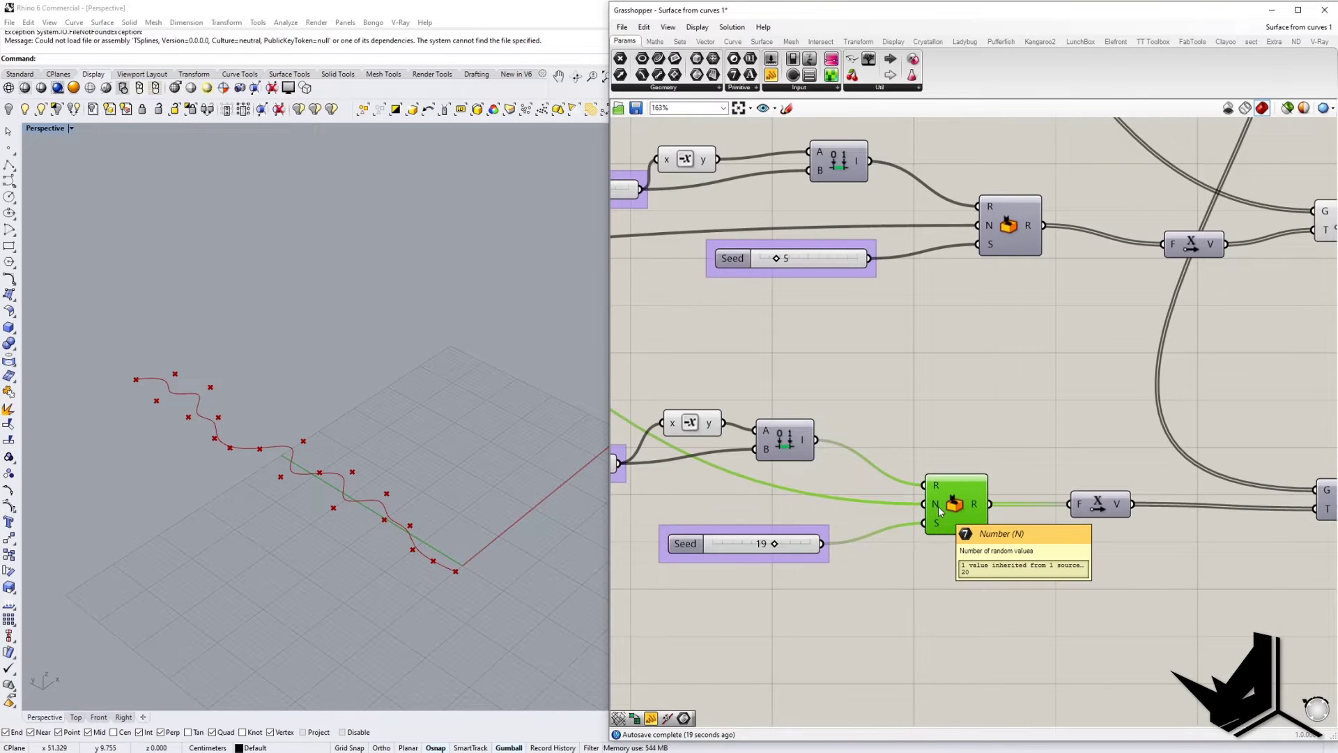
right_drag(851, 478, 1013, 474)
scroll(1013, 474, down, 3)
right_drag(744, 358, 1035, 418)
scroll(847, 397, up, 1)
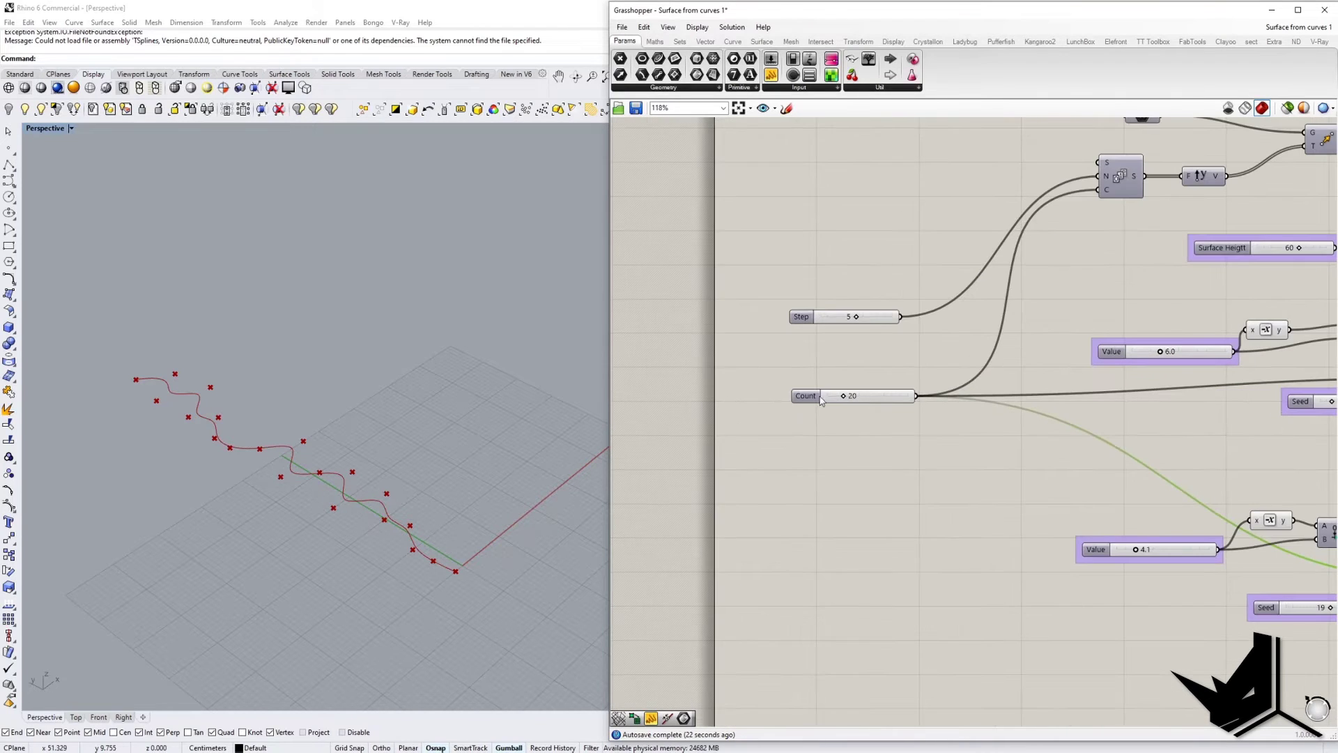
right_drag(998, 460, 764, 455)
scroll(855, 469, down, 4)
right_drag(1188, 484, 1132, 484)
scroll(1121, 507, up, 3)
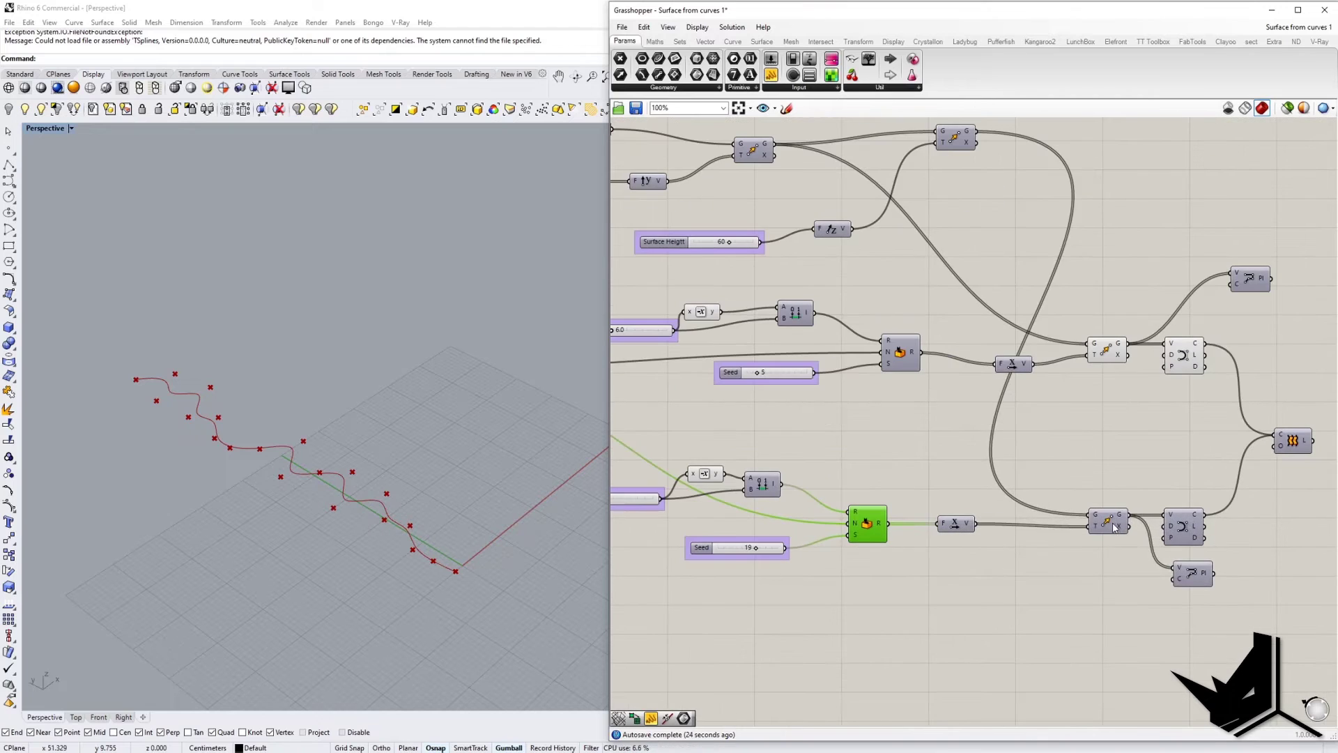
Turn on the previews of the lower offset Move and the Surface Height Move, and compare their points.
right_click(1113, 522)
click(1136, 545)
right_drag(350, 339, 399, 371)
right_drag(1028, 421, 1031, 473)
right_click(957, 192)
click(989, 212)
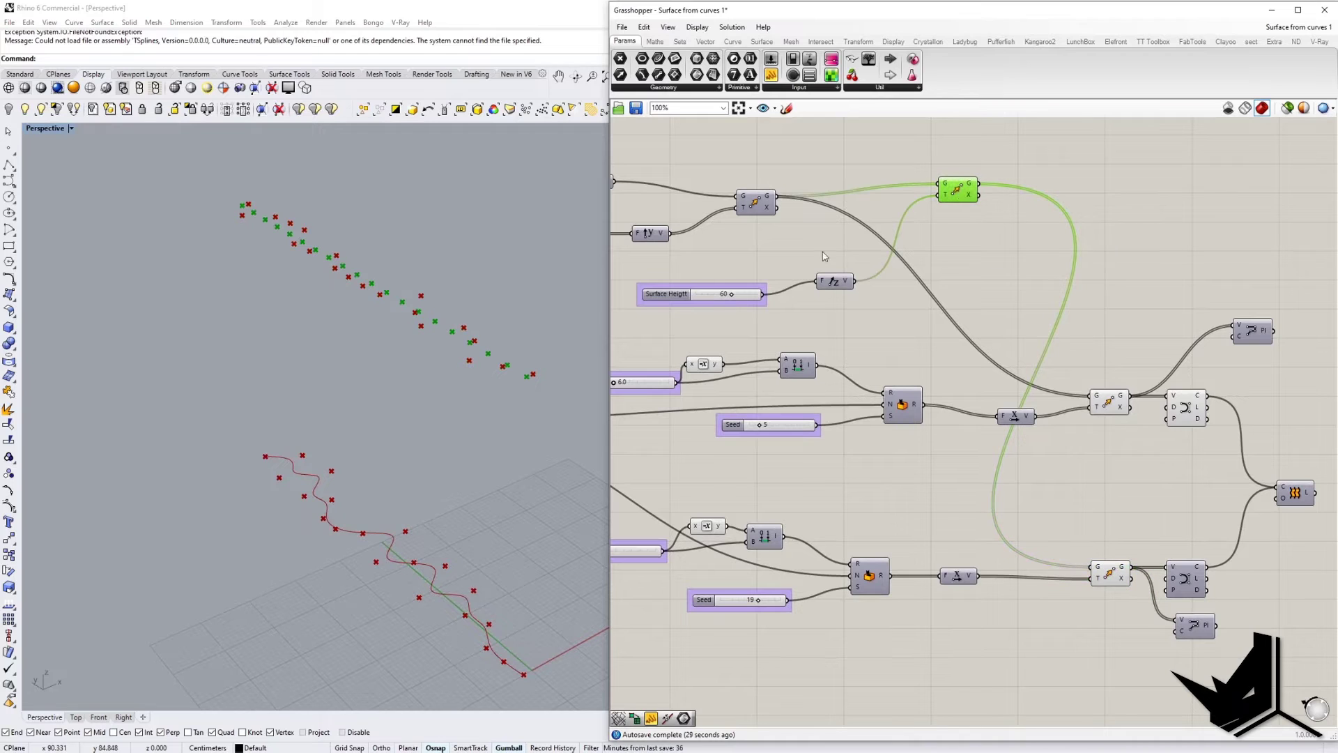
right_drag(391, 348, 405, 368)
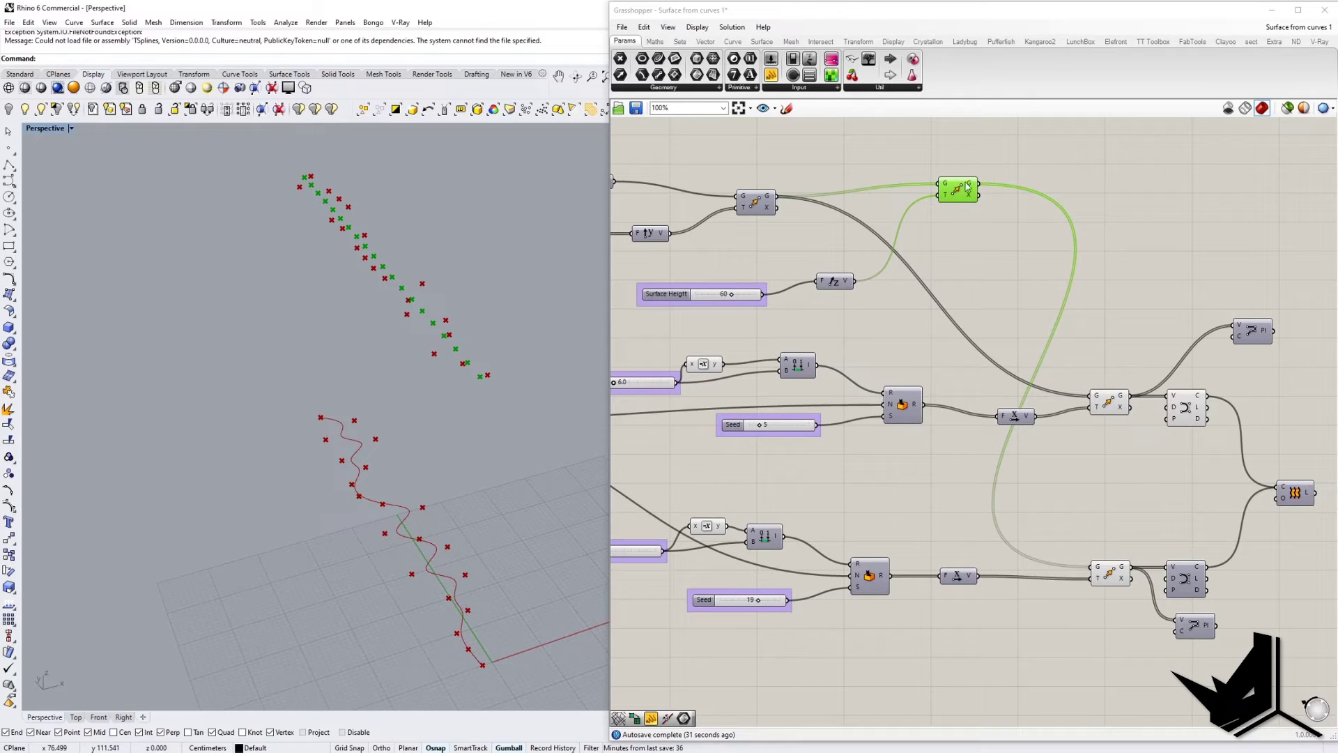
click(1110, 573)
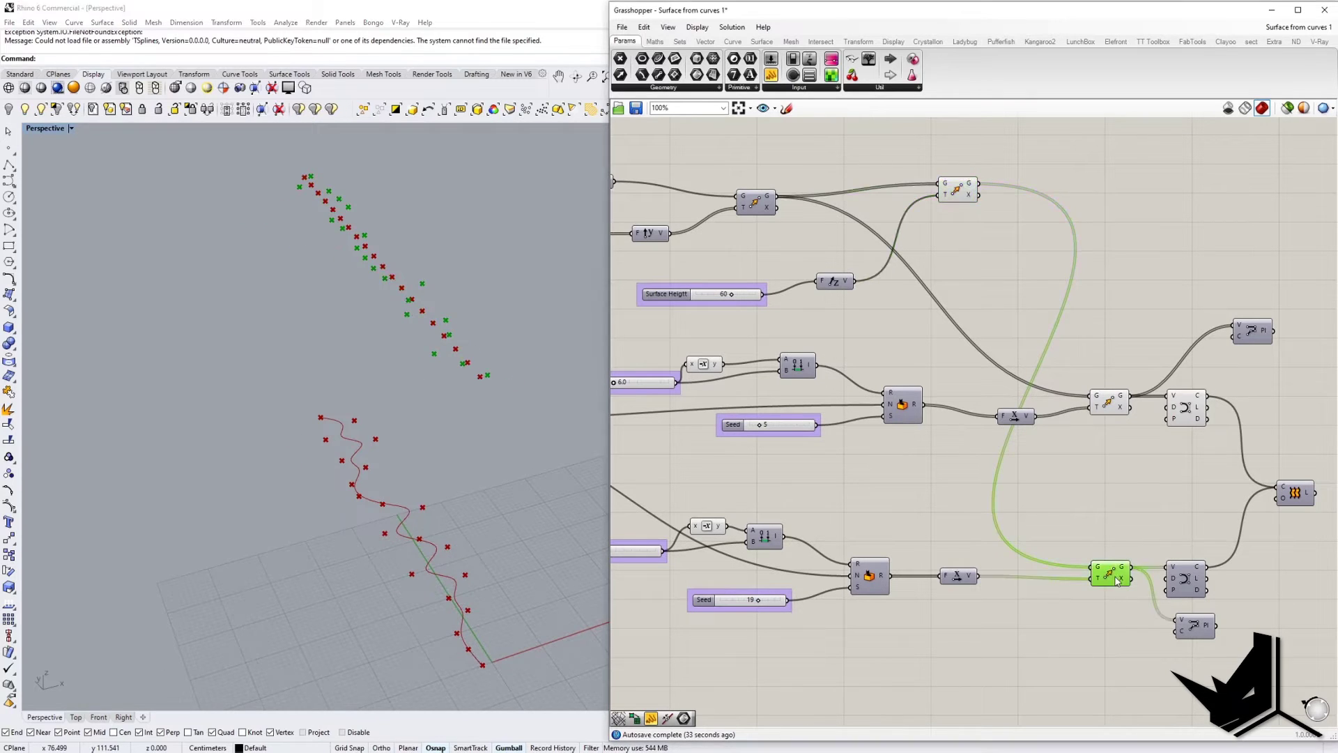
Turn off the lower offset Move's preview, turn on the base Y-direction Move's preview, and inspect its points.
right_click(1115, 576)
click(1136, 600)
right_drag(931, 216, 1014, 328)
right_click(839, 313)
click(868, 334)
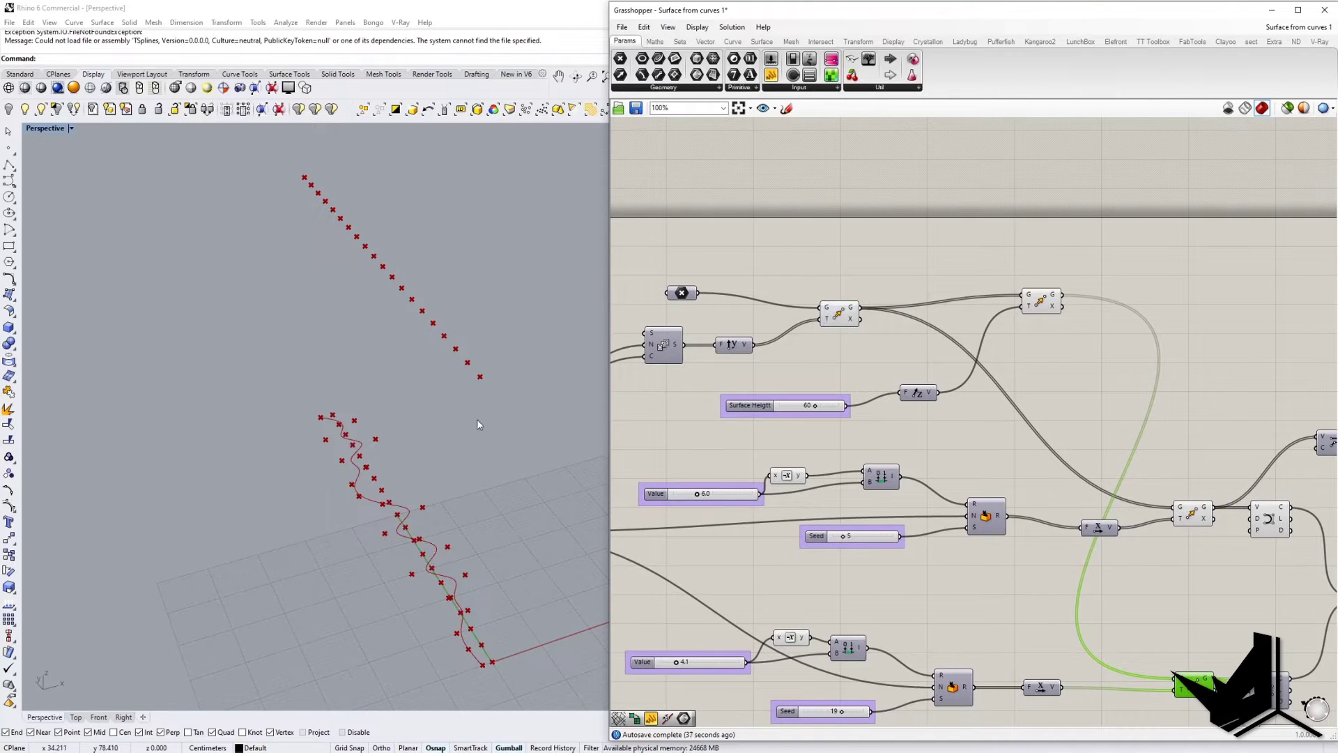
click(837, 312)
right_drag(422, 510, 395, 464)
drag(437, 608, 446, 641)
drag(412, 452, 449, 645)
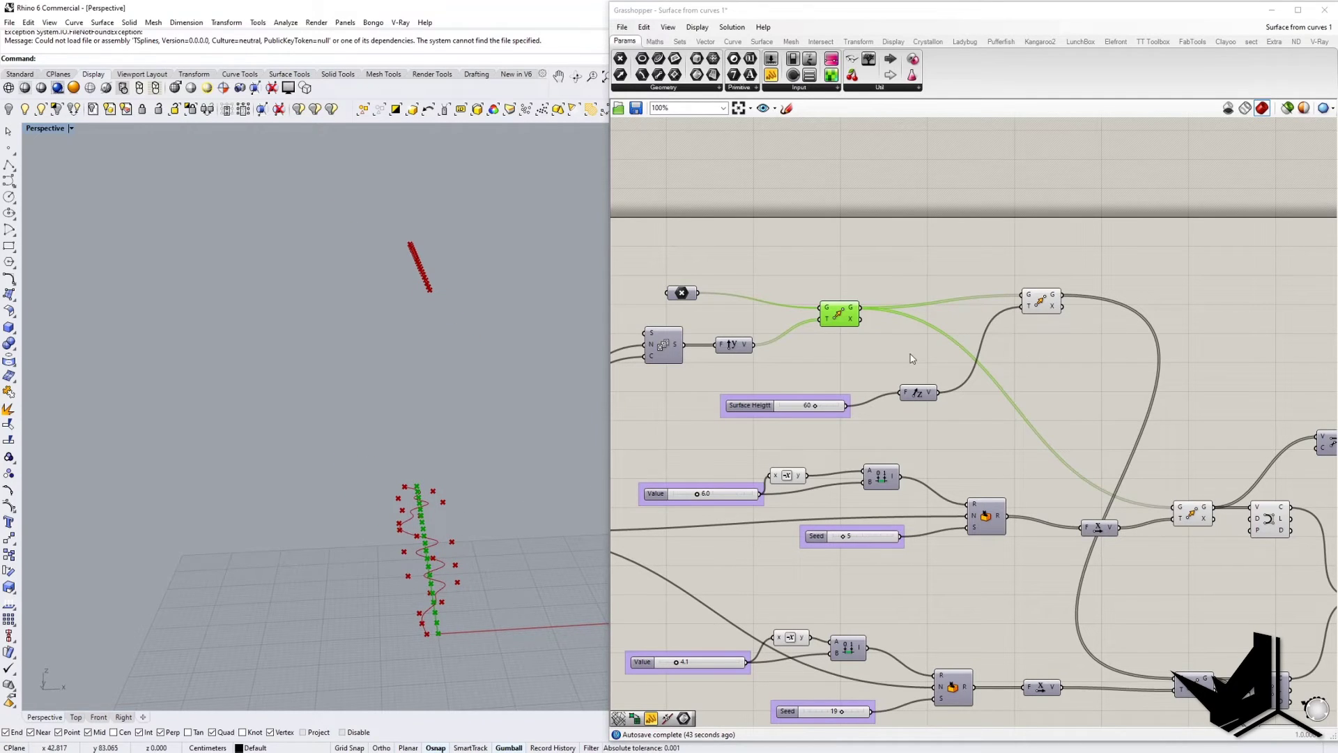
Select the Move driven by Surface Height, inspect its raised points, and set the Surface Height slider to 49.
click(1049, 303)
scroll(927, 396, up, 3)
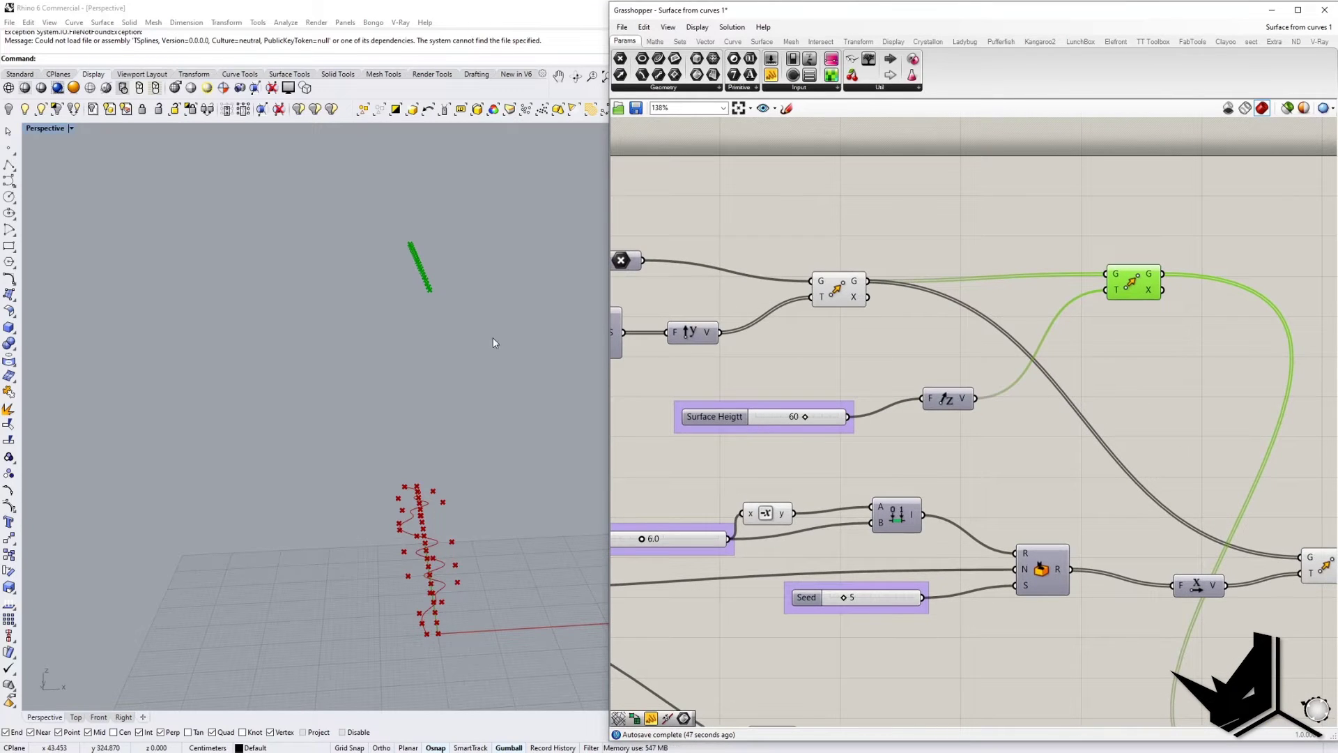
right_drag(493, 337, 462, 345)
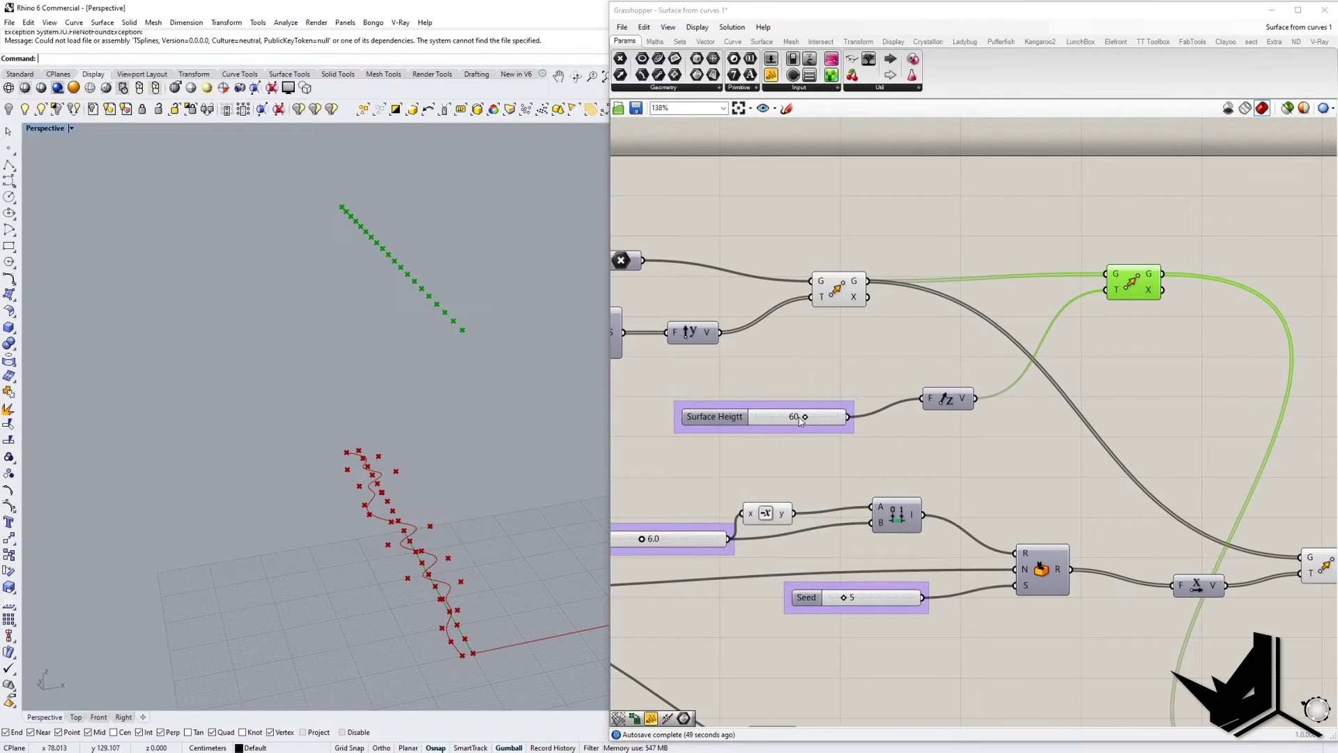
drag(800, 420, 795, 418)
Shift the Z-direction Move component slightly lower on the canvas and inspect its points above the base curve.
right_drag(1157, 395, 958, 252)
scroll(956, 251, down, 4)
scroll(1052, 386, up, 3)
right_drag(1042, 413, 1055, 478)
scroll(1084, 404, down, 2)
drag(961, 212, 959, 231)
right_drag(858, 337, 908, 326)
right_drag(1118, 477, 1128, 437)
scroll(1129, 442, up, 1)
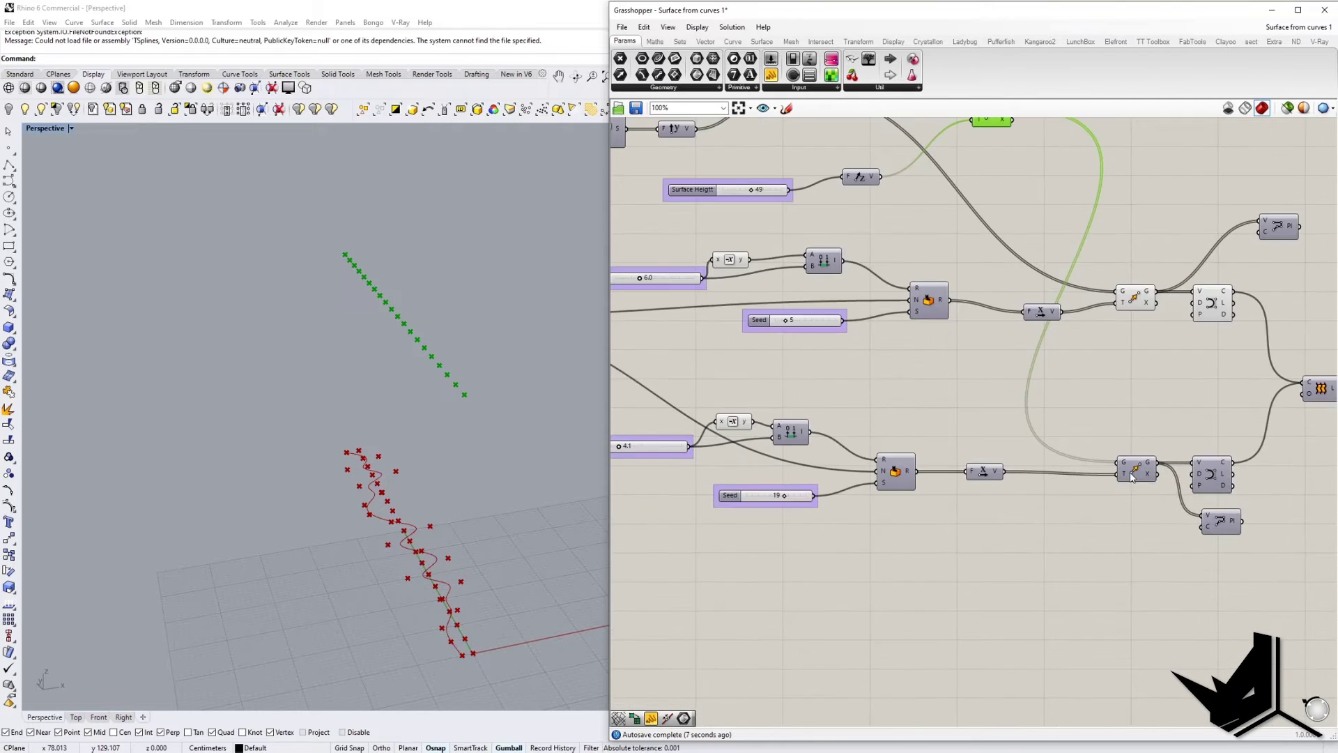
right_drag(1019, 466, 1017, 517)
right_drag(423, 376, 473, 365)
right_drag(395, 411, 328, 472)
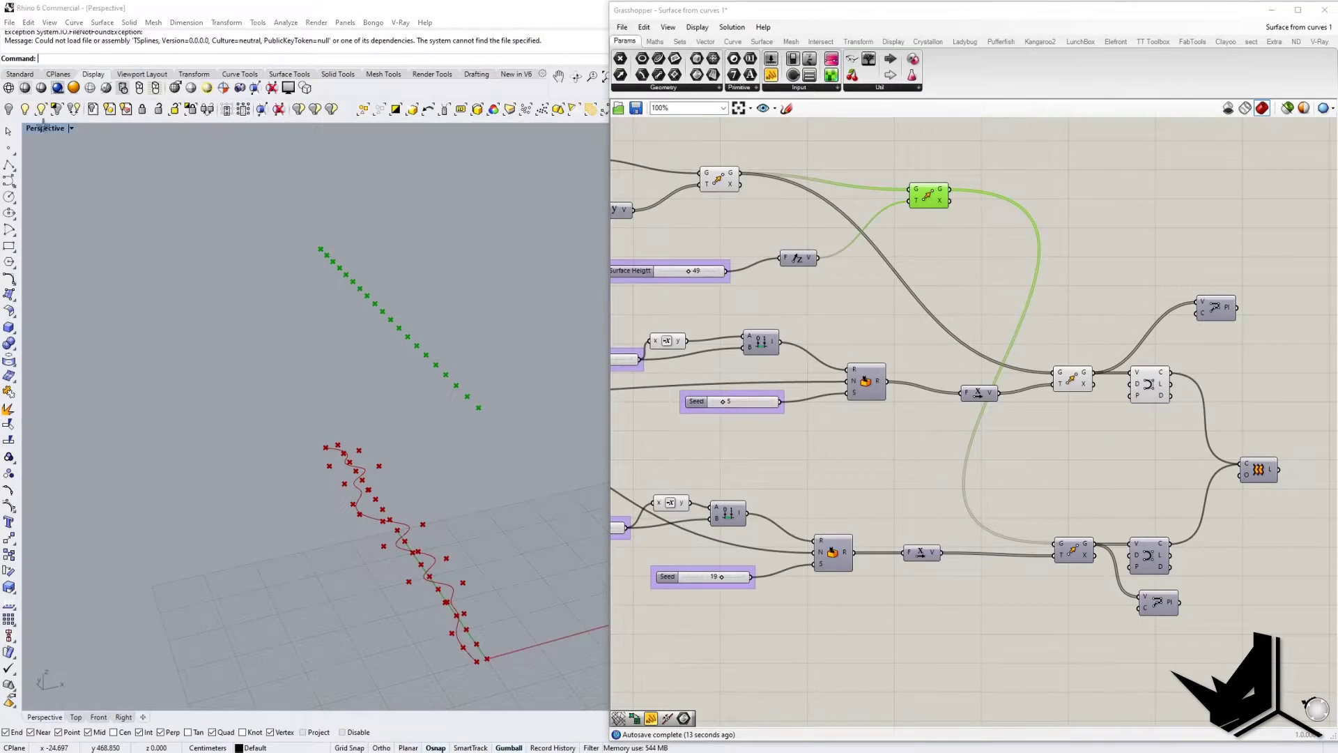
Capture the viewport and definition in the Snipping Tool, circle the lower Random, sketch the zigzag point offsets, and discard the snip.
drag(37, 99, 1247, 705)
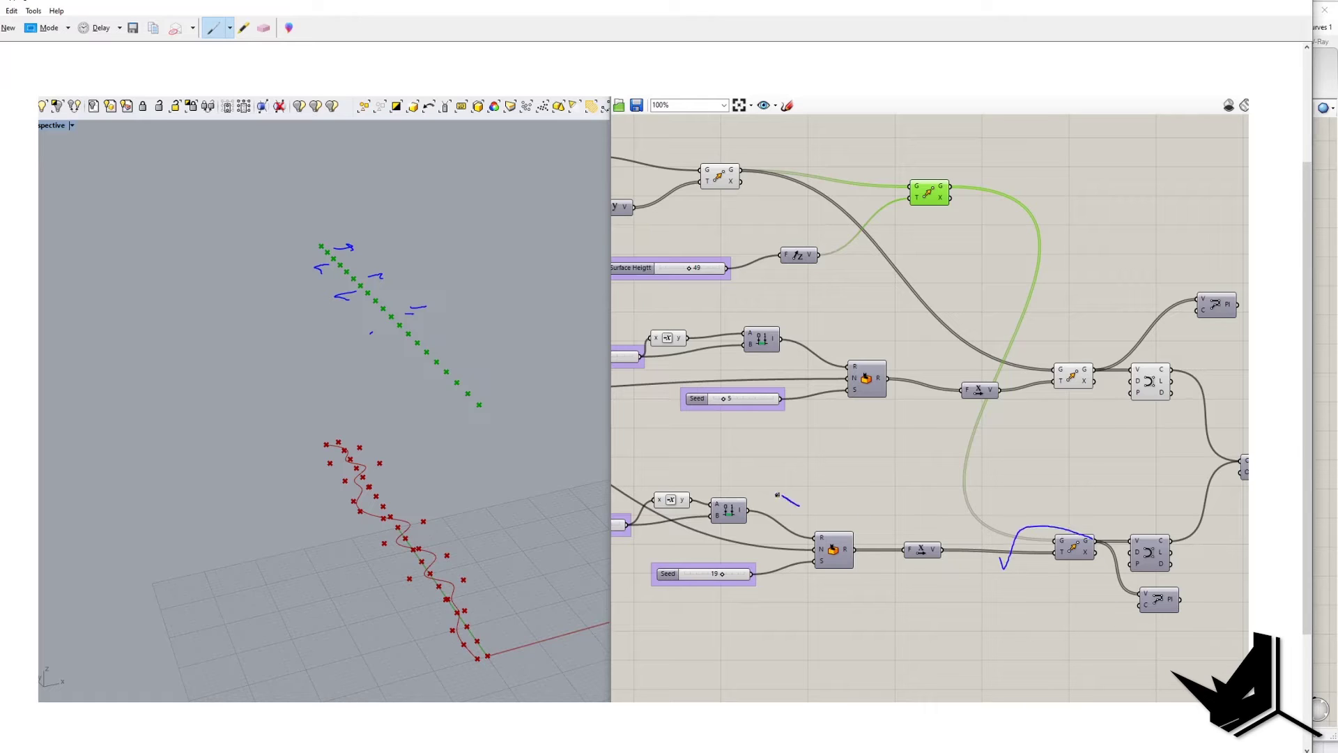
drag(778, 494, 799, 511)
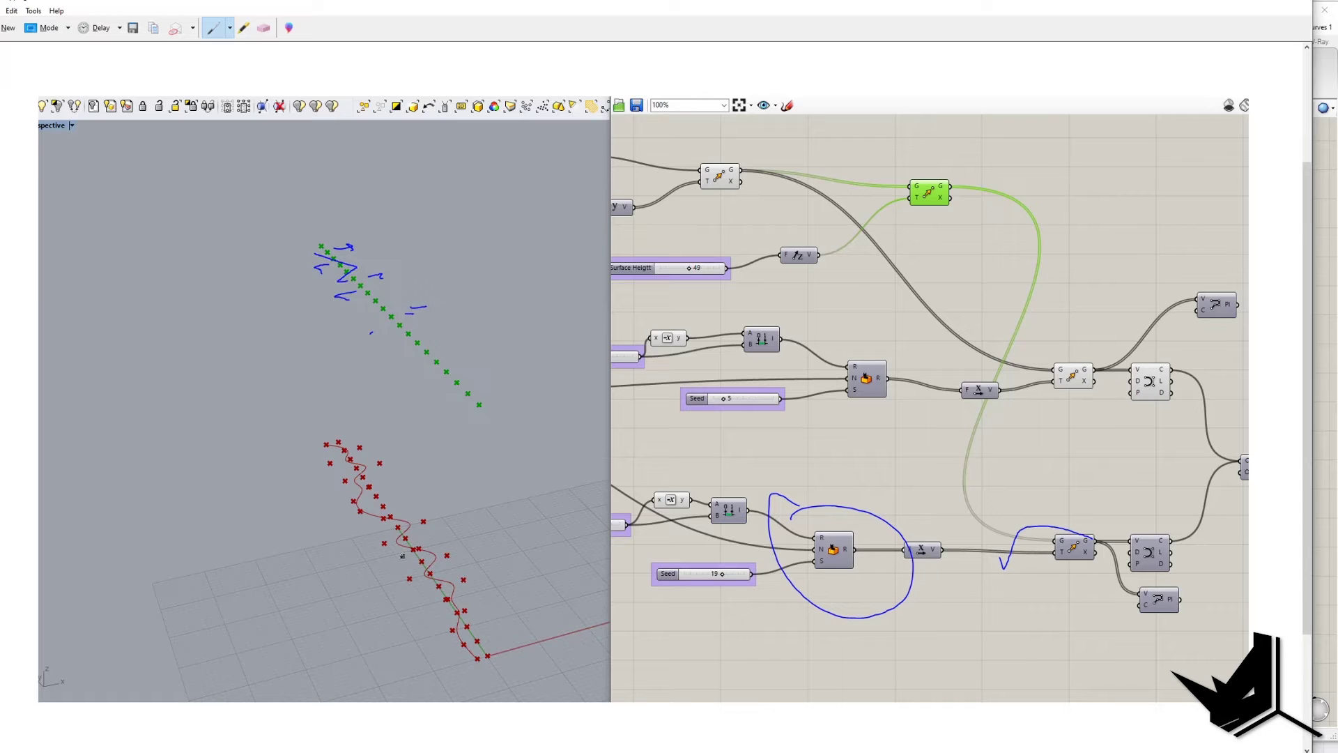
click(1254, 7)
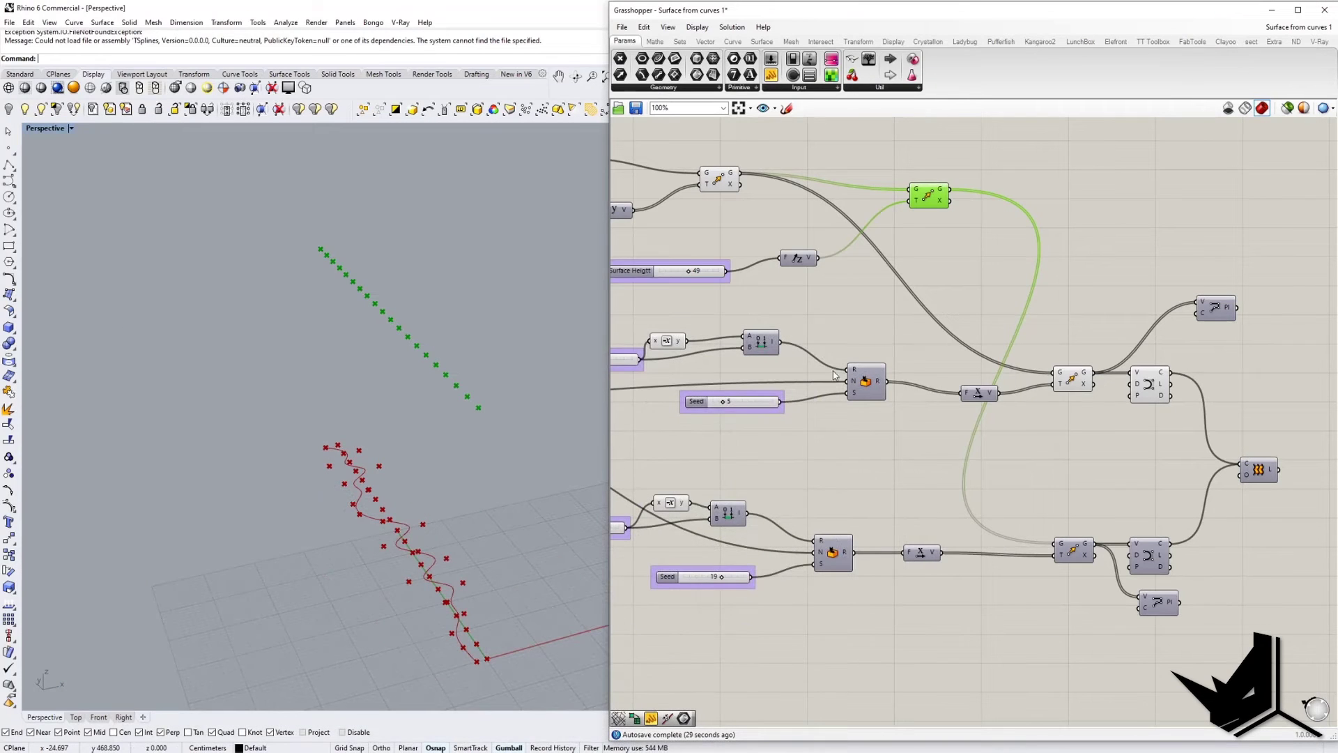
Set the Value slider feeding the lower random domain to 8.0.
right_drag(822, 476, 1012, 465)
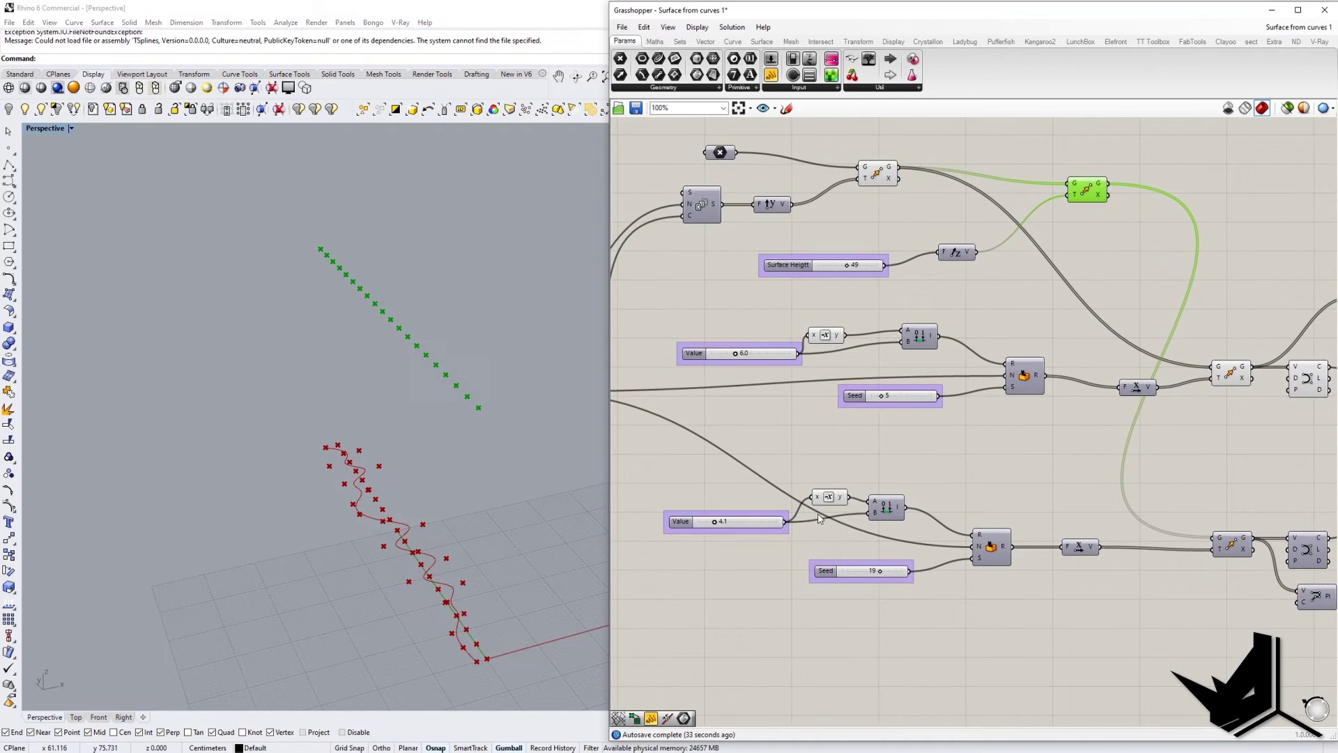
click(896, 517)
scroll(725, 526, up, 2)
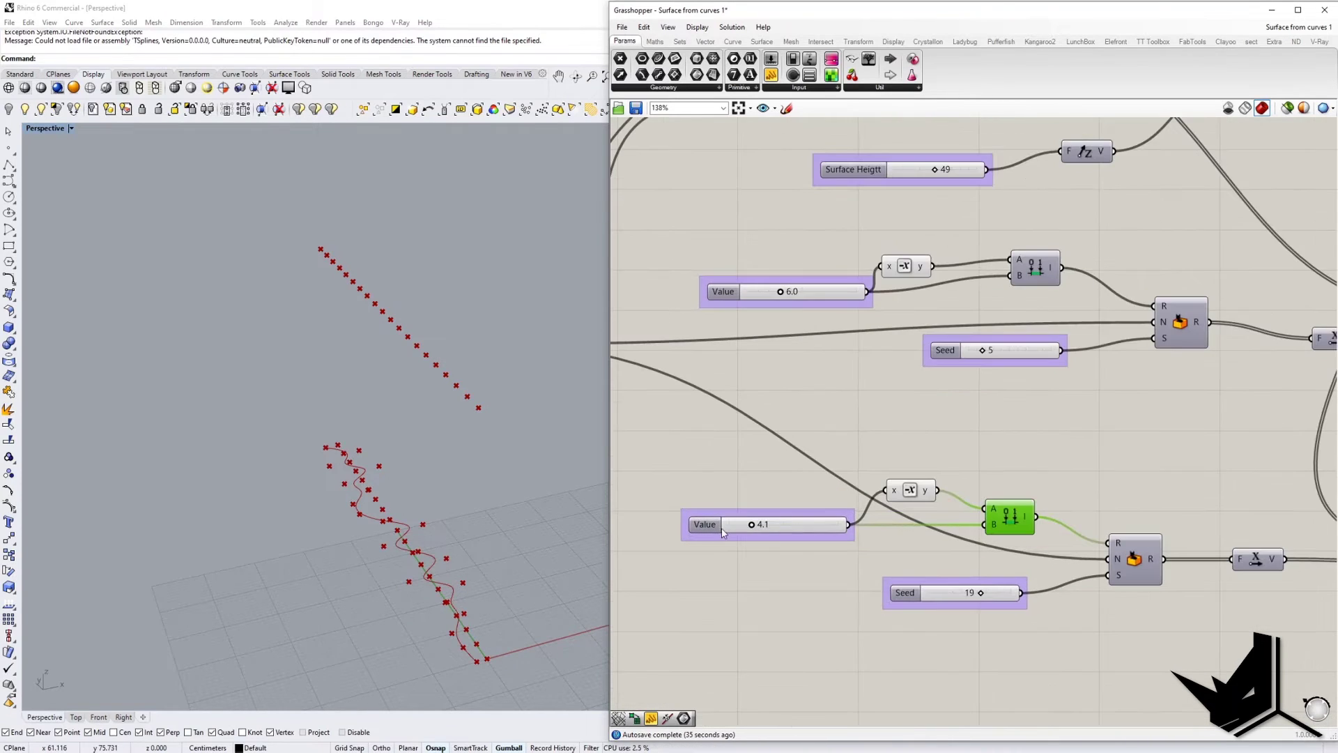
double_click(764, 529)
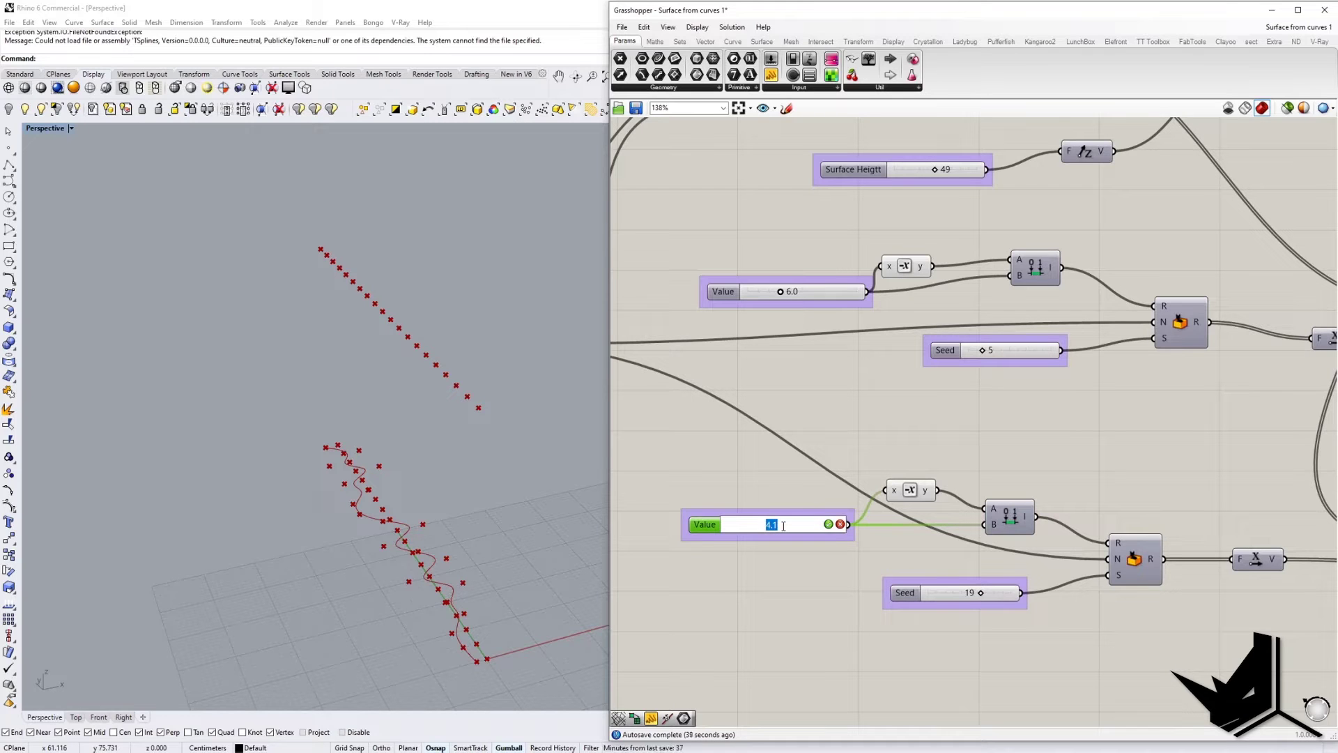
text(3)
key(Return)
Turn on the preview of the lower offset Move and inspect its scattered points around the straight row.
right_drag(1132, 569, 841, 534)
click(1179, 530)
right_click(1175, 526)
click(1197, 547)
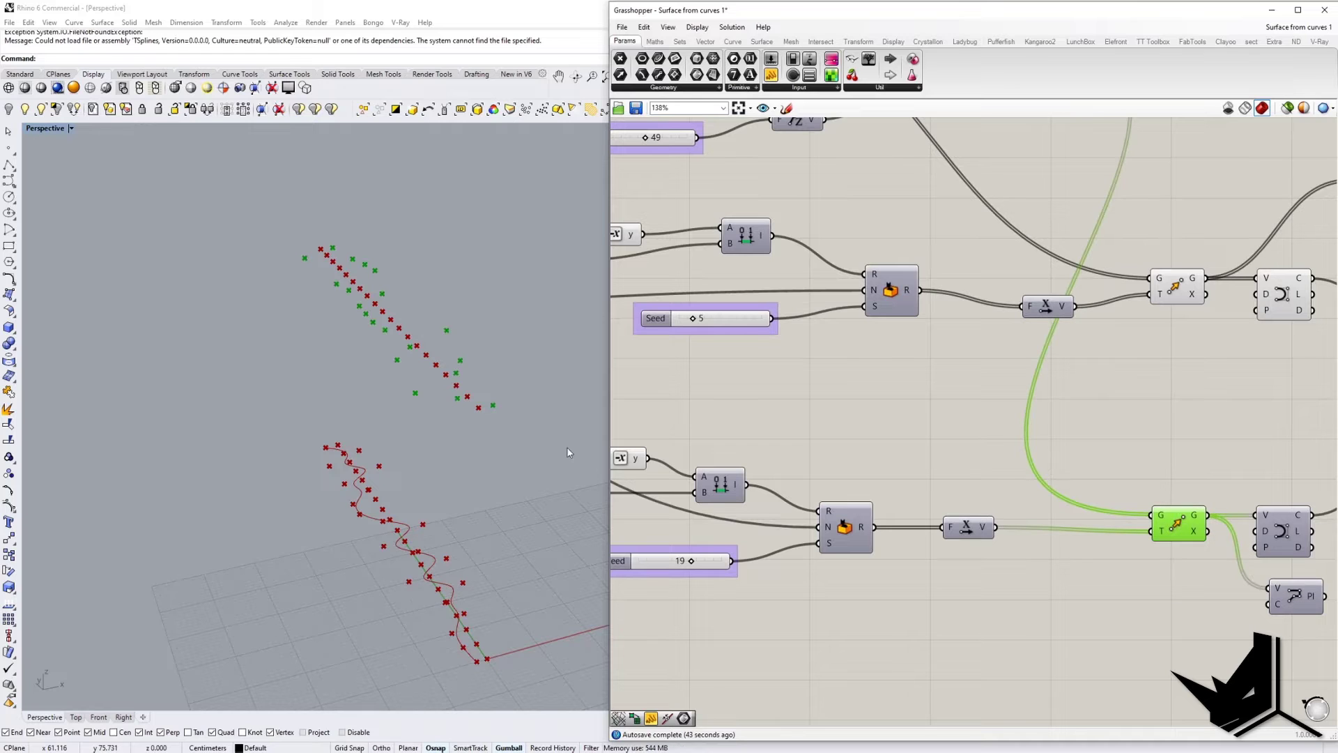
right_drag(568, 452, 406, 345)
right_drag(408, 363, 409, 355)
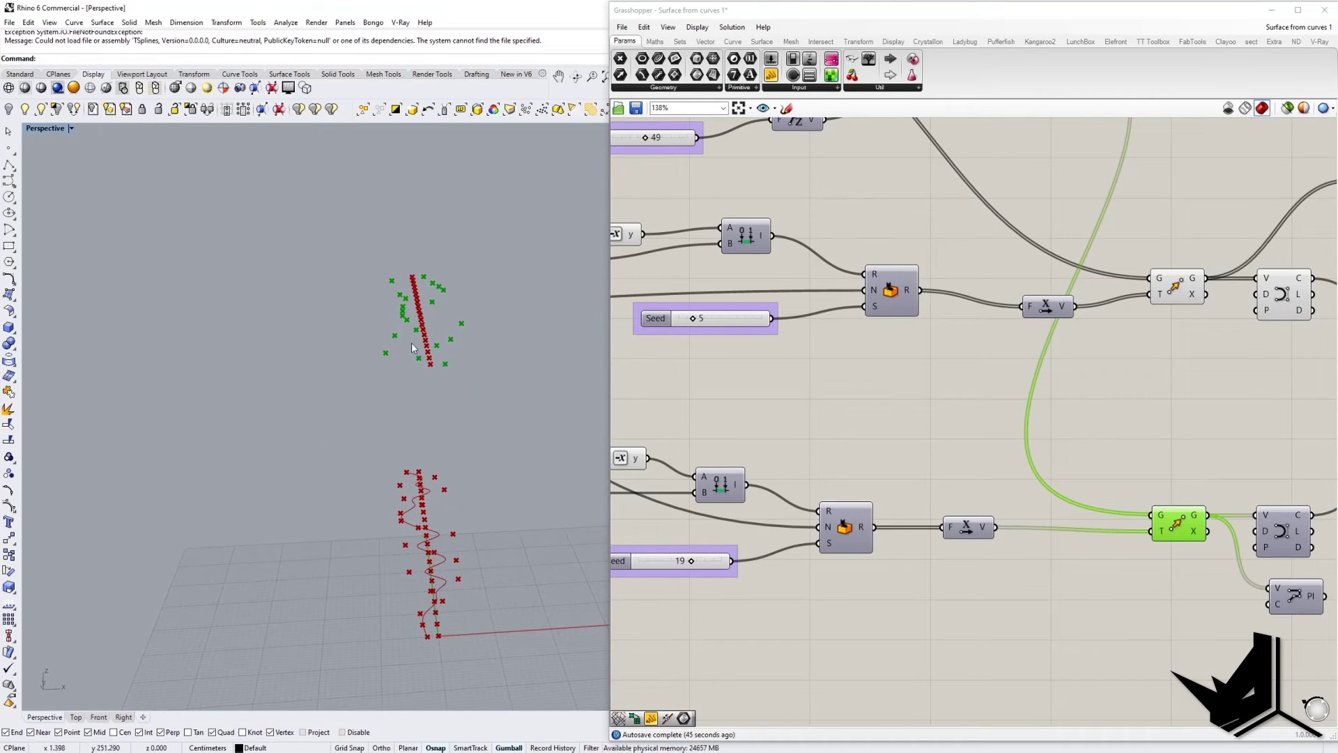
Turn on the preview of the lower Nurbs Curve and select both Nurbs Curves to compare their shapes.
right_drag(1144, 488, 790, 494)
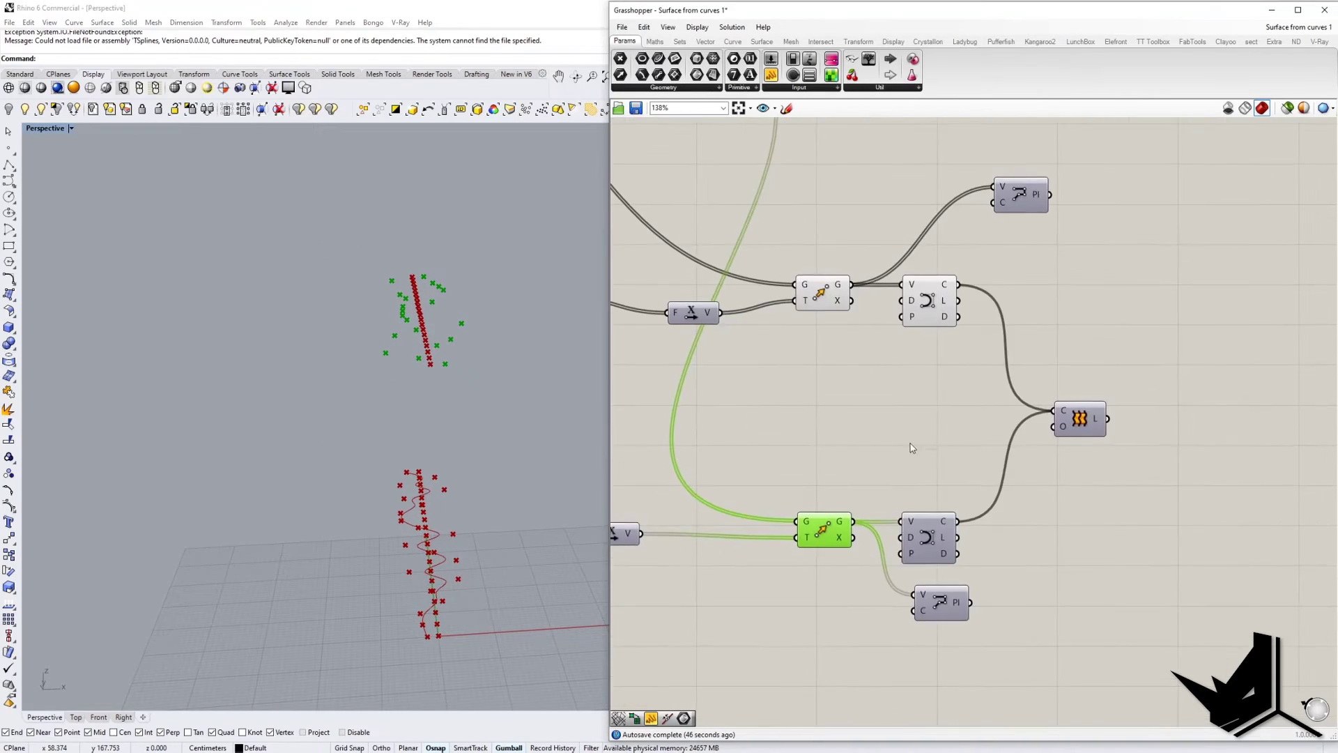
right_click(927, 533)
click(958, 555)
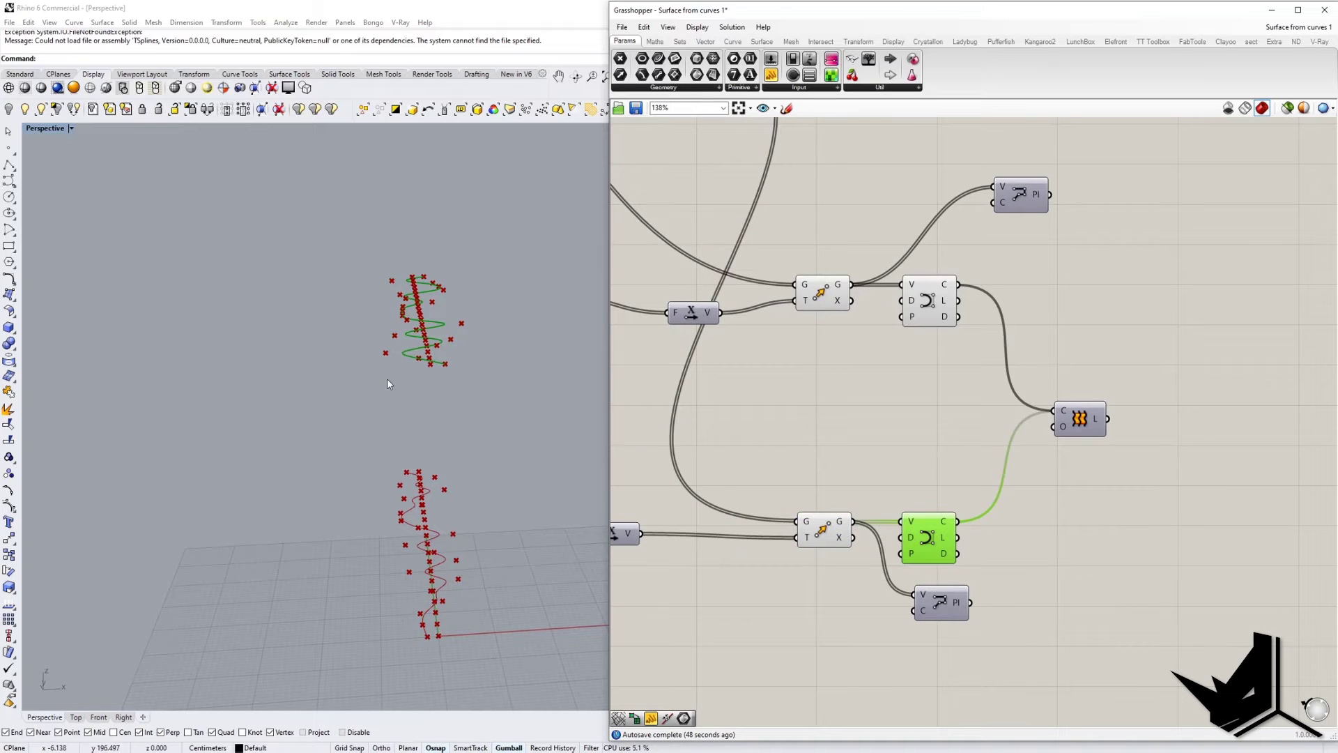
right_drag(389, 384, 465, 465)
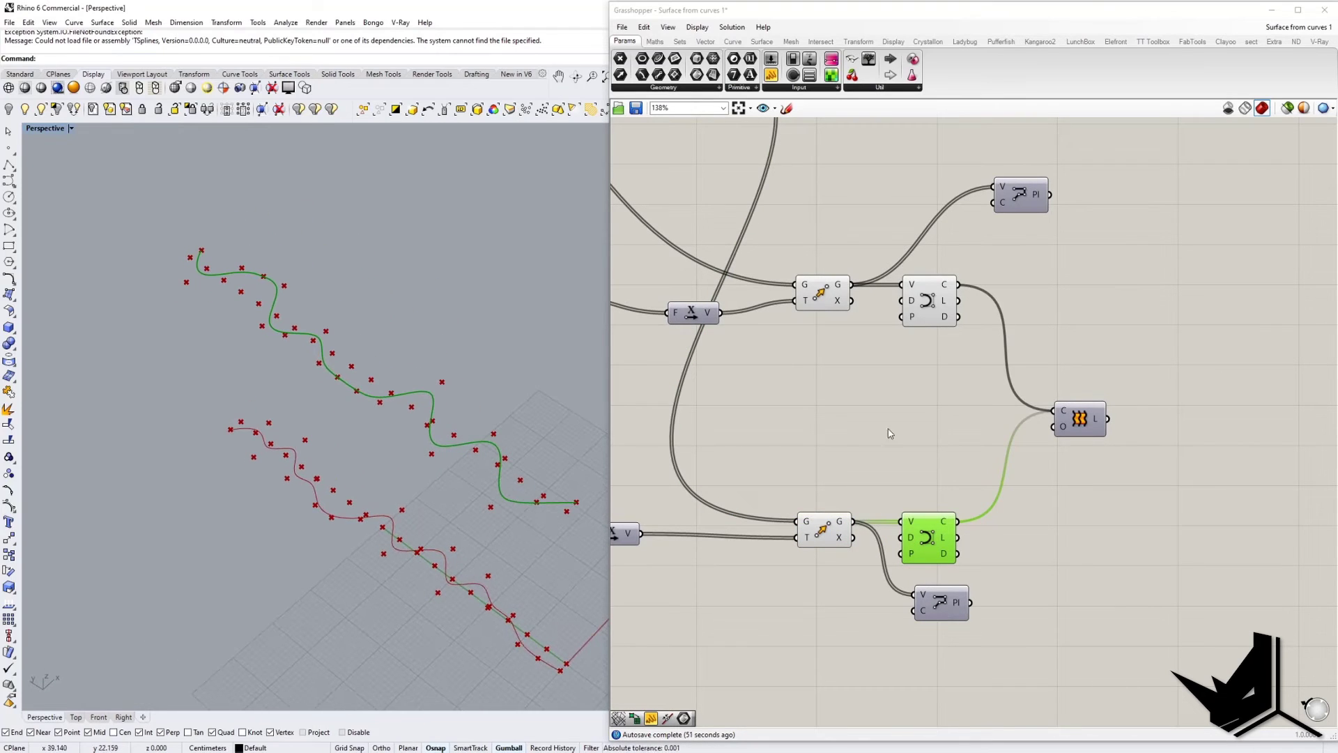
right_drag(909, 349, 953, 352)
click(966, 310)
right_drag(953, 512, 895, 472)
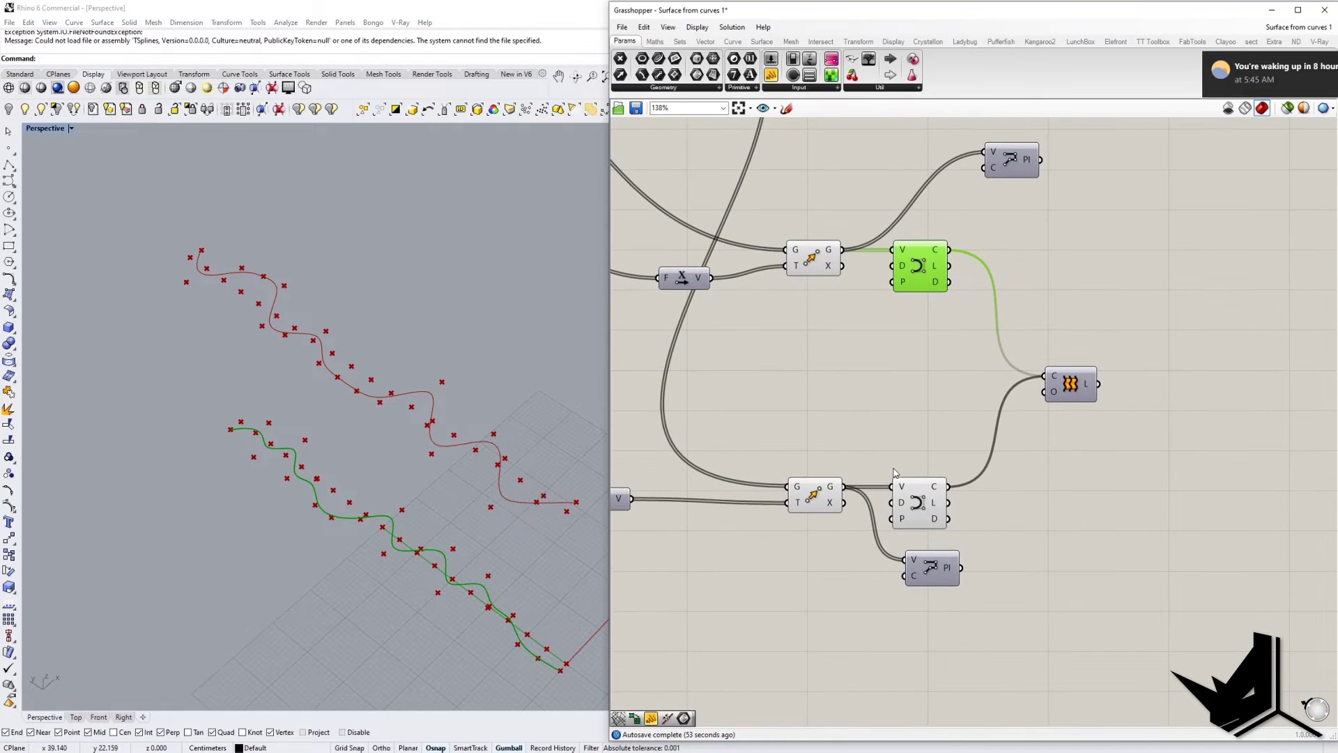
shift+click(922, 508)
right_drag(491, 537, 457, 528)
Set the Seed slider of the lower Random component to 21.
scroll(791, 369, down, 5)
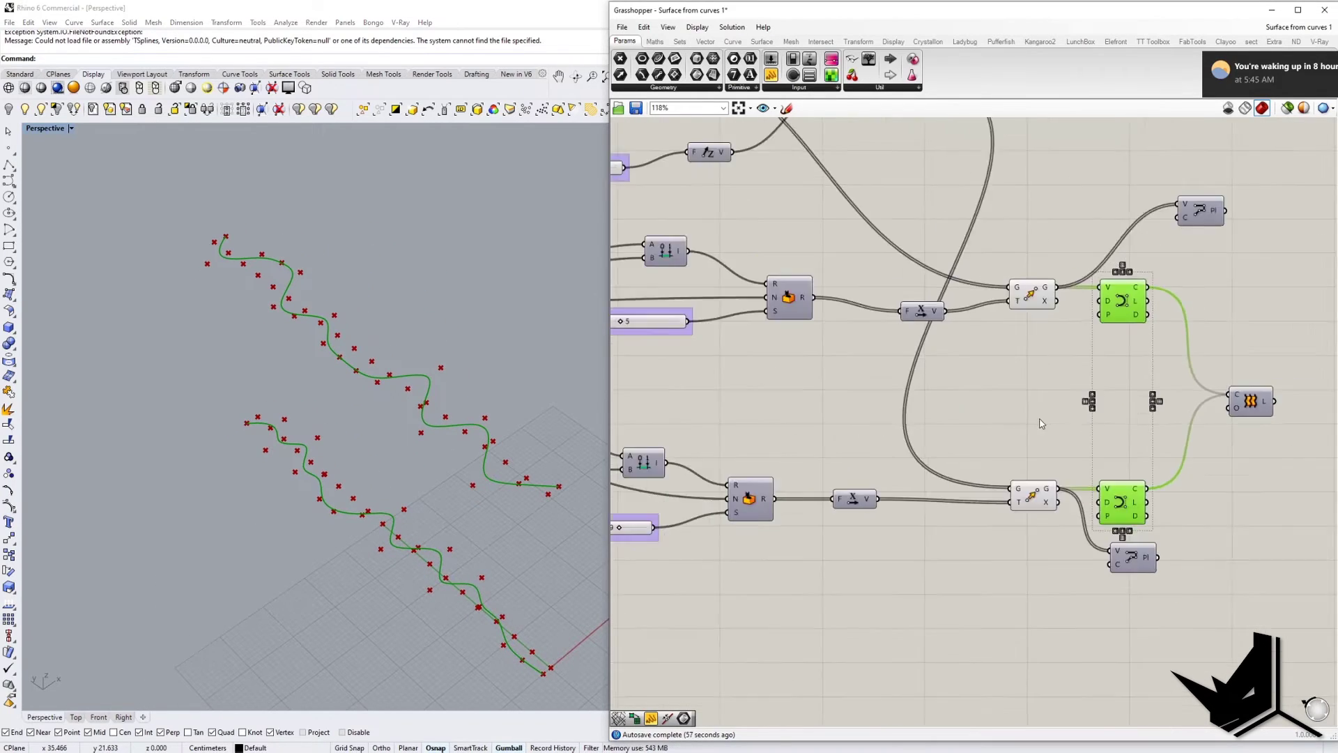
scroll(791, 369, up, 4)
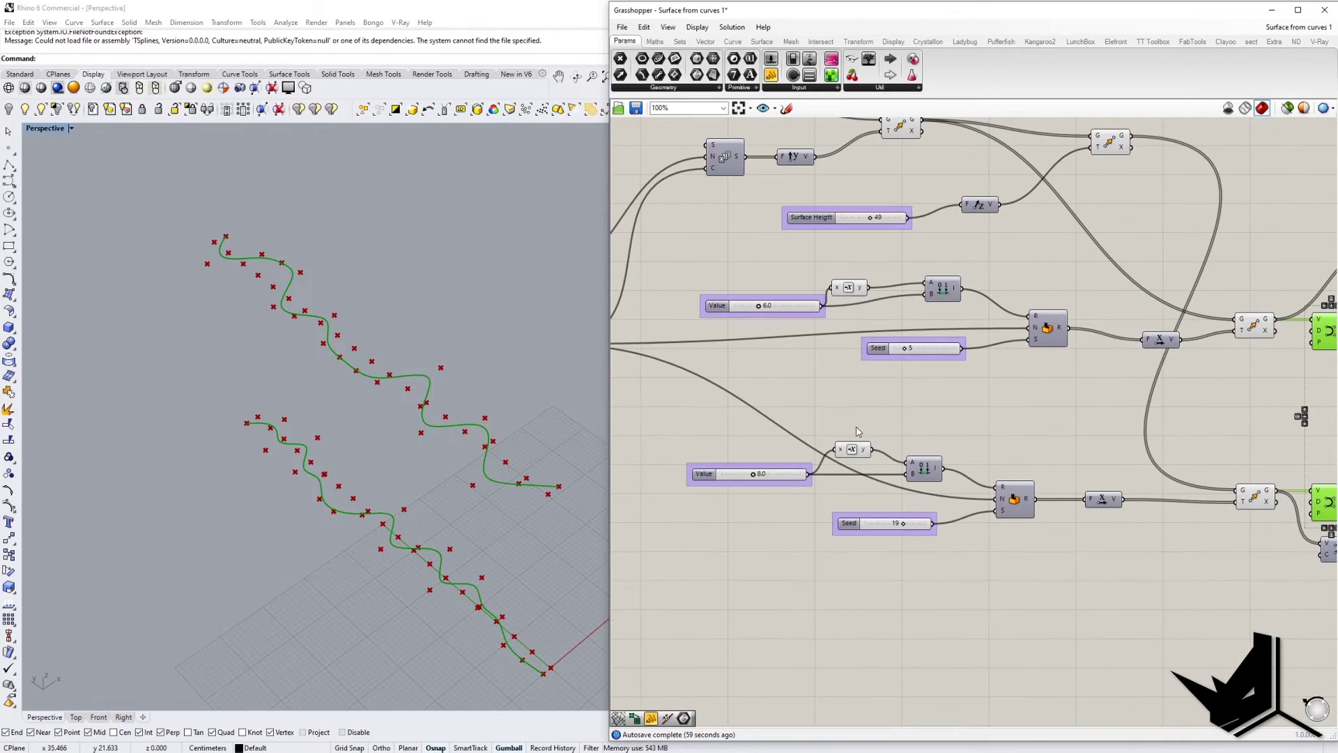
right_drag(908, 420, 887, 401)
scroll(866, 524, up, 1)
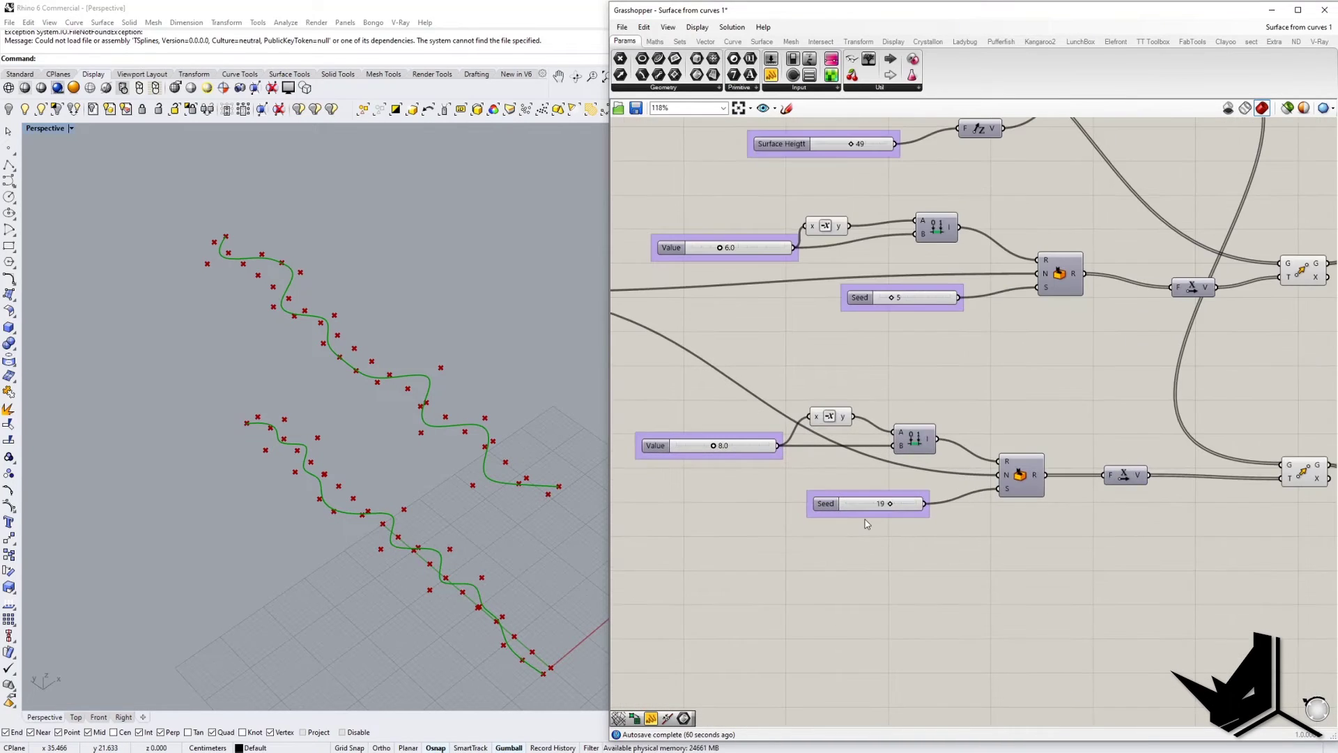
right_drag(867, 520, 876, 530)
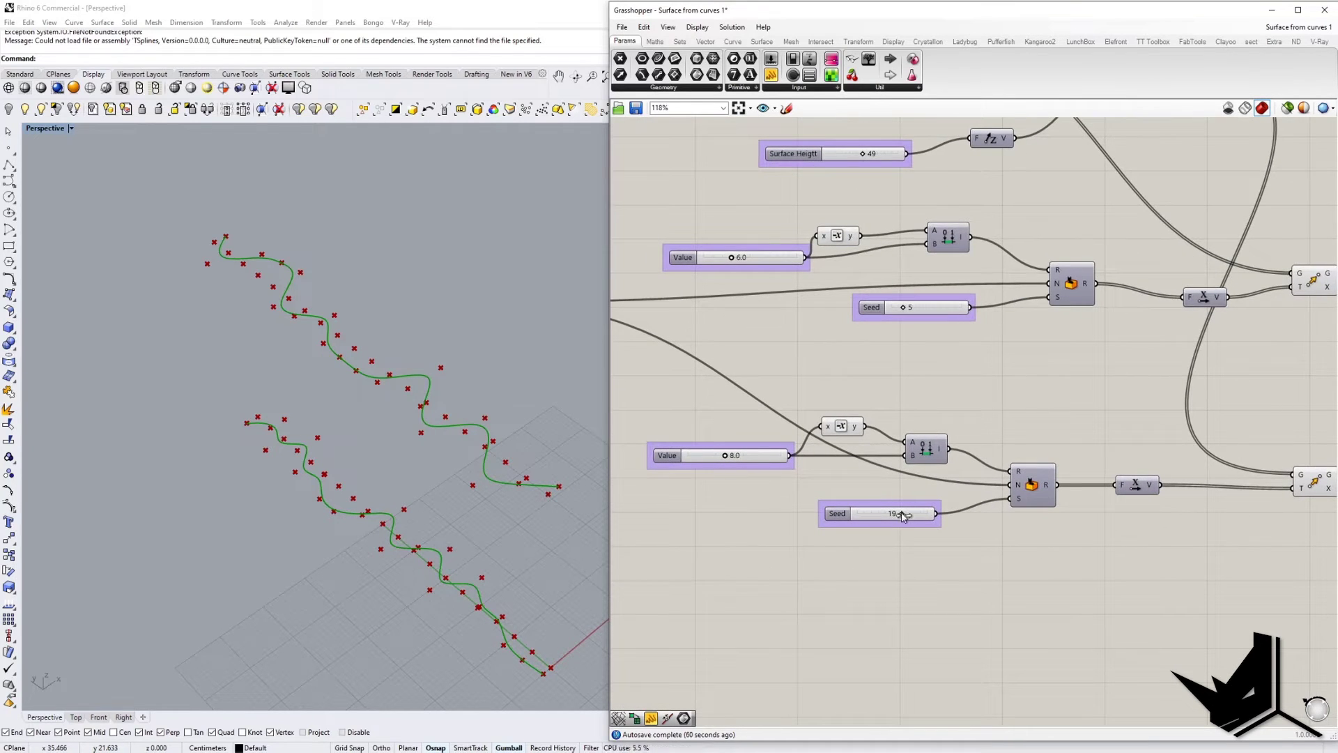
drag(902, 515, 908, 517)
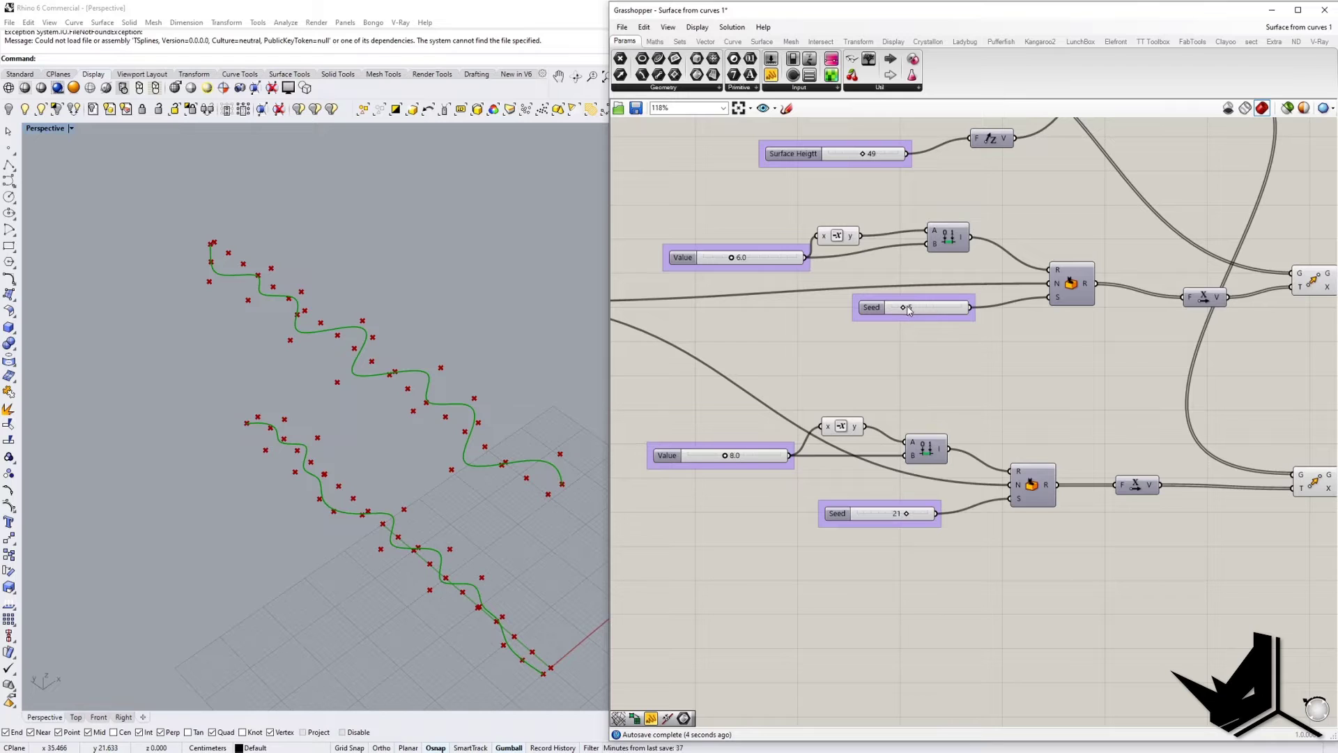
Set the upper random branch's Seed to 9 and Value to 9.8, and the lower branch's Value to 7.1.
right_drag(935, 307, 916, 344)
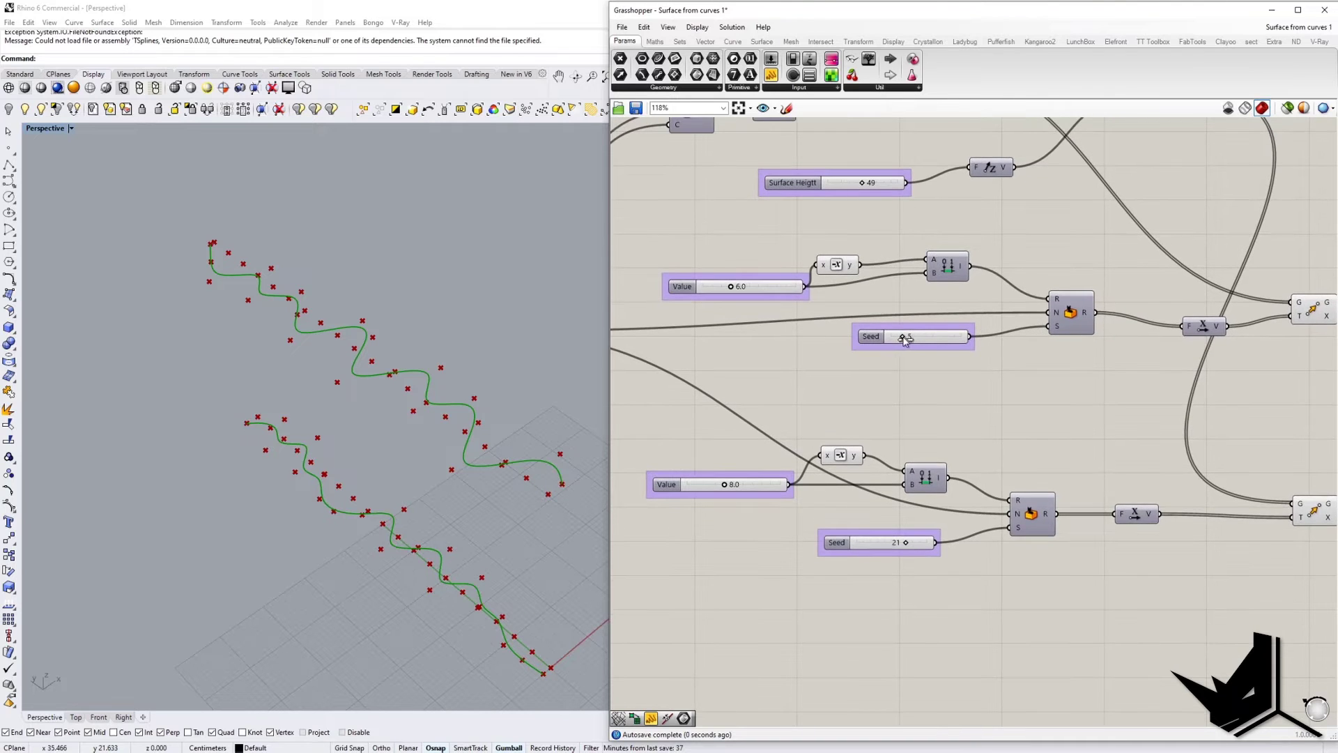
drag(905, 340, 914, 341)
right_drag(803, 368, 867, 440)
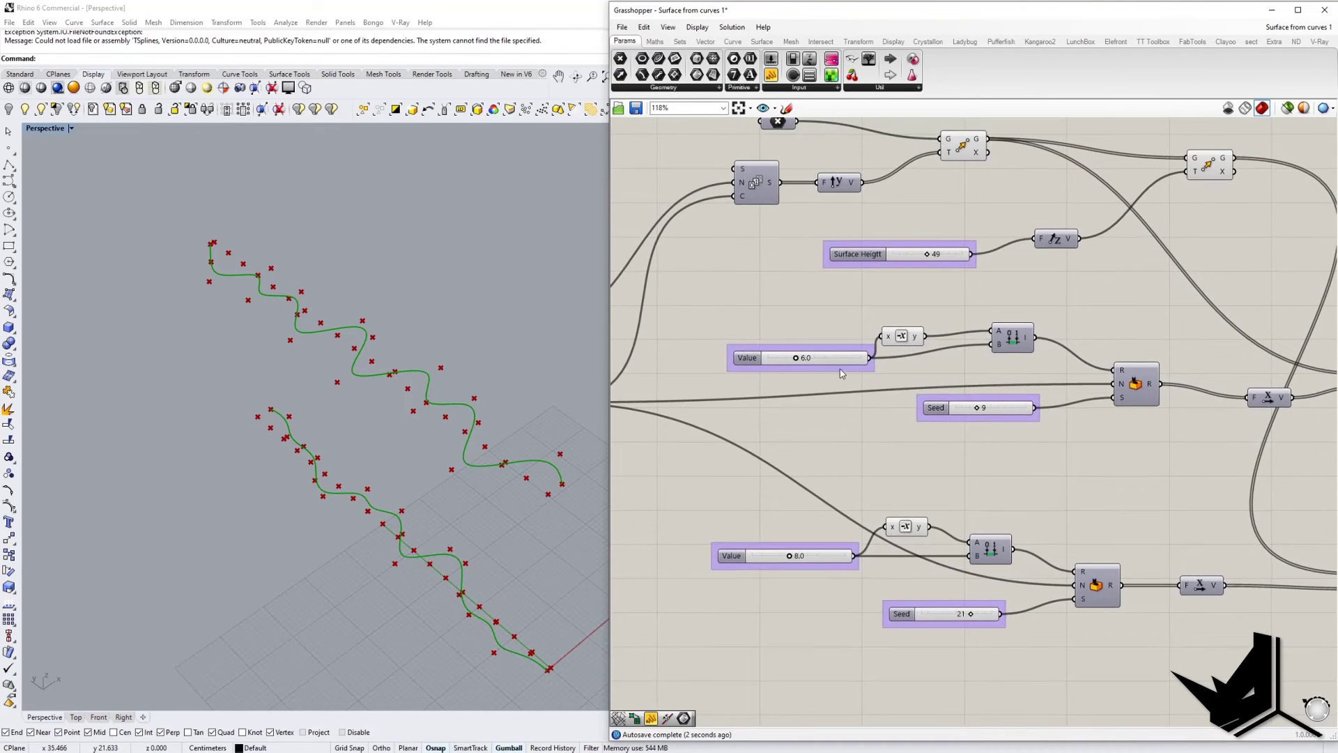
drag(836, 364, 804, 365)
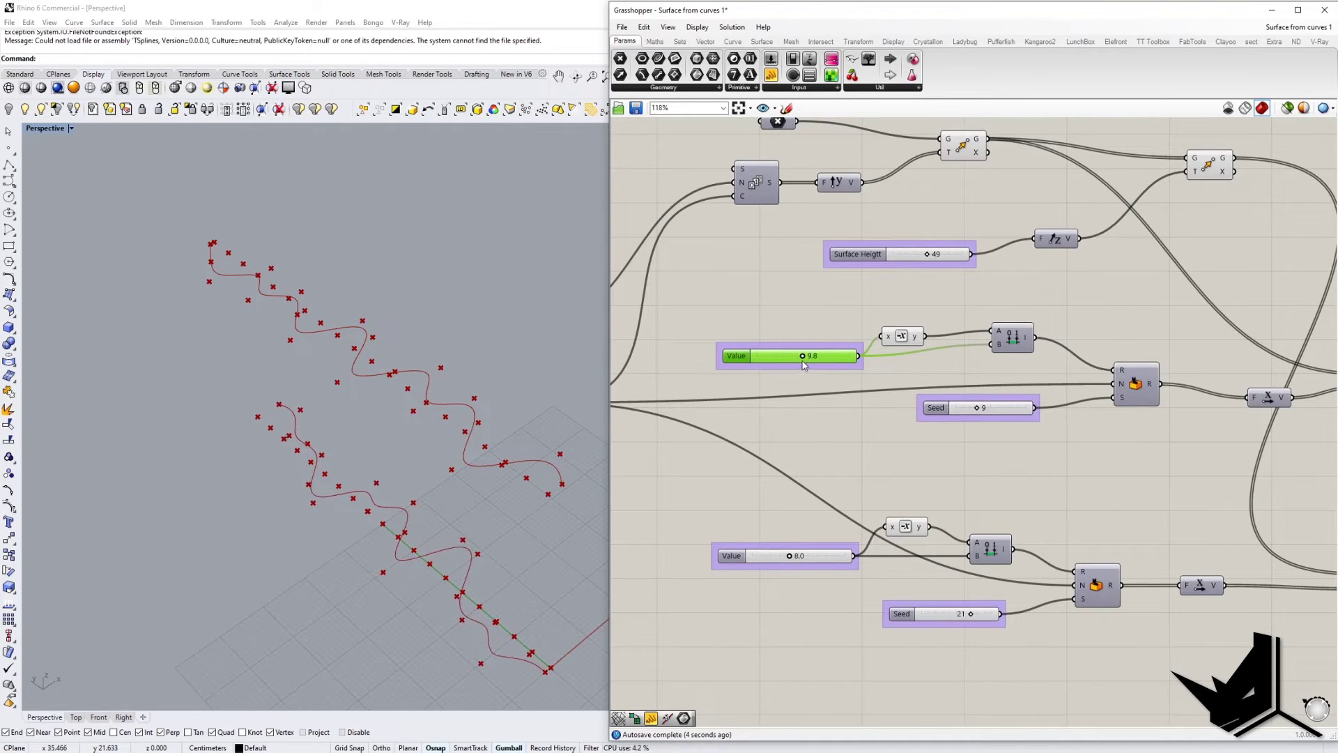
drag(789, 556, 787, 556)
Set the Count slider to 27 and the Step slider to 6 to extend both point rows.
right_drag(798, 419, 1010, 448)
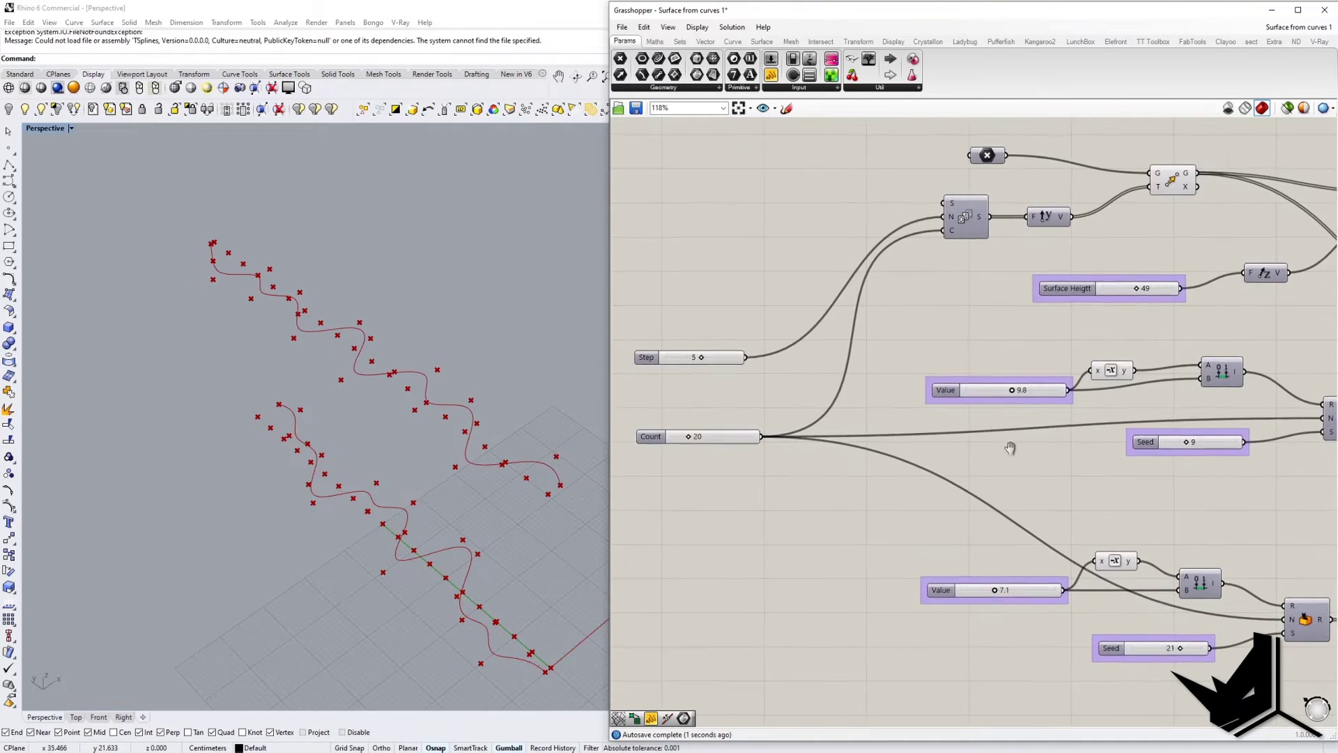
scroll(1010, 446, down, 2)
scroll(776, 417, up, 3)
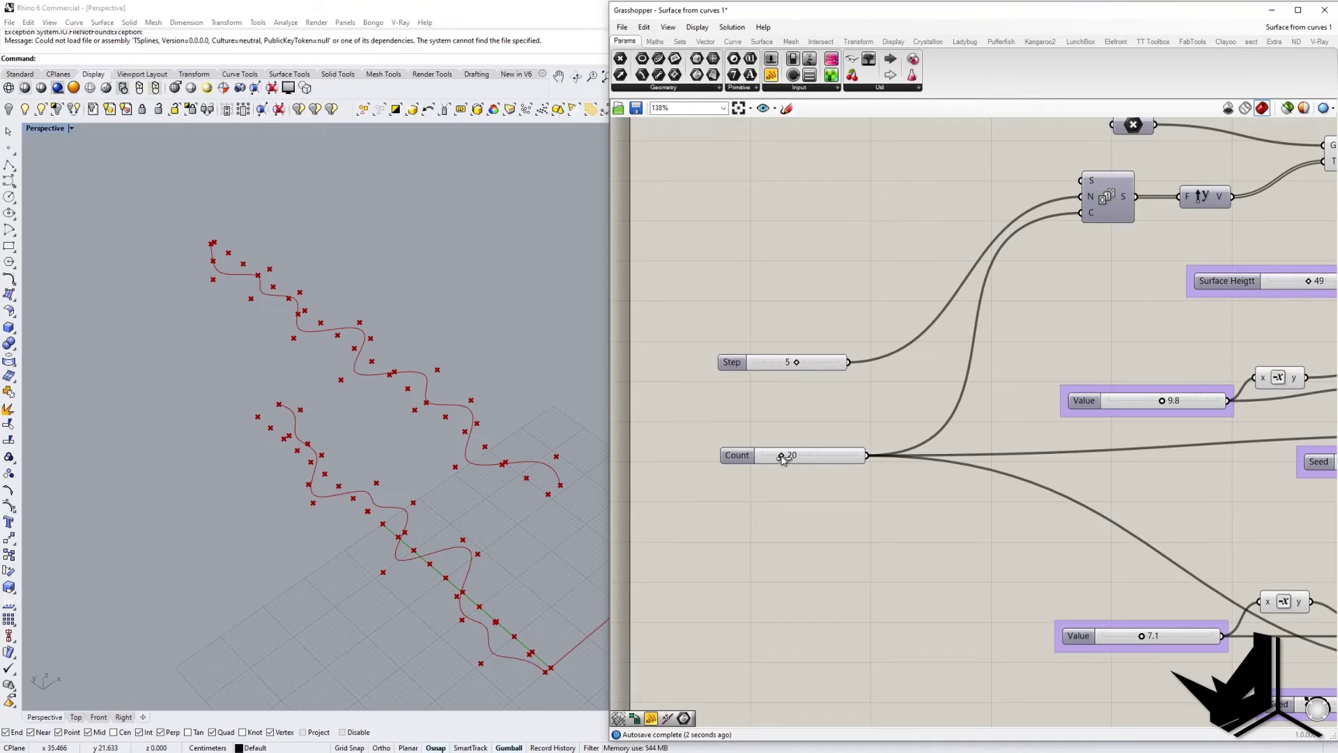
drag(782, 458, 789, 457)
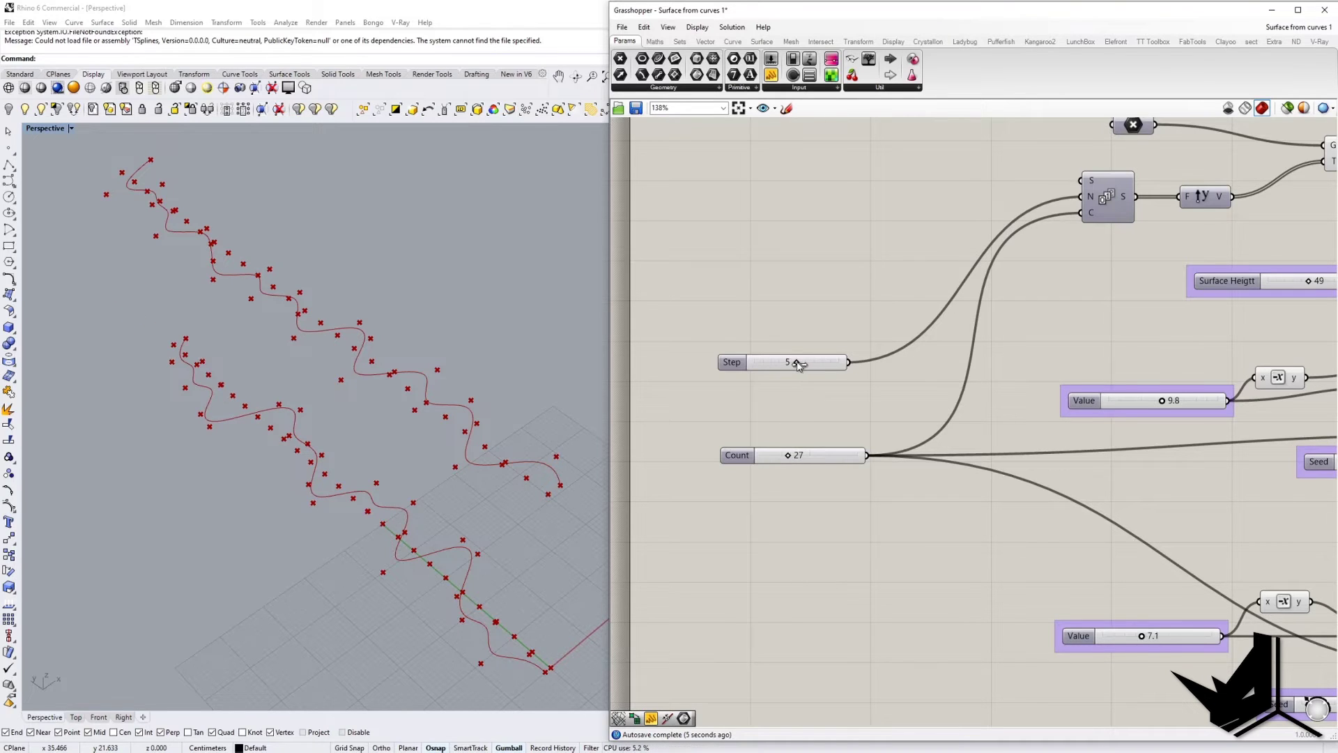
drag(795, 362, 802, 363)
click(462, 456)
scroll(462, 455, down, 5)
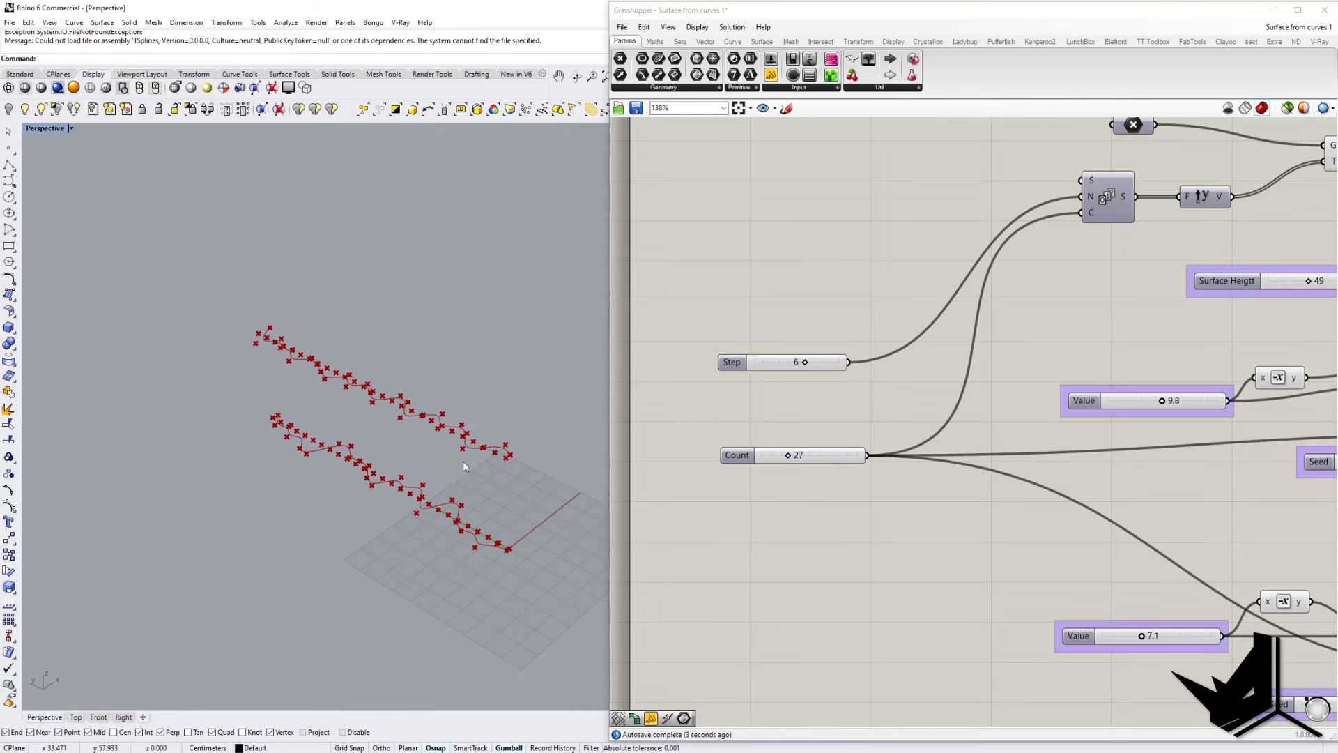
Put the Count slider and the Step slider each in its own coloured group.
right_drag(1000, 554, 771, 505)
scroll(883, 463, down, 3)
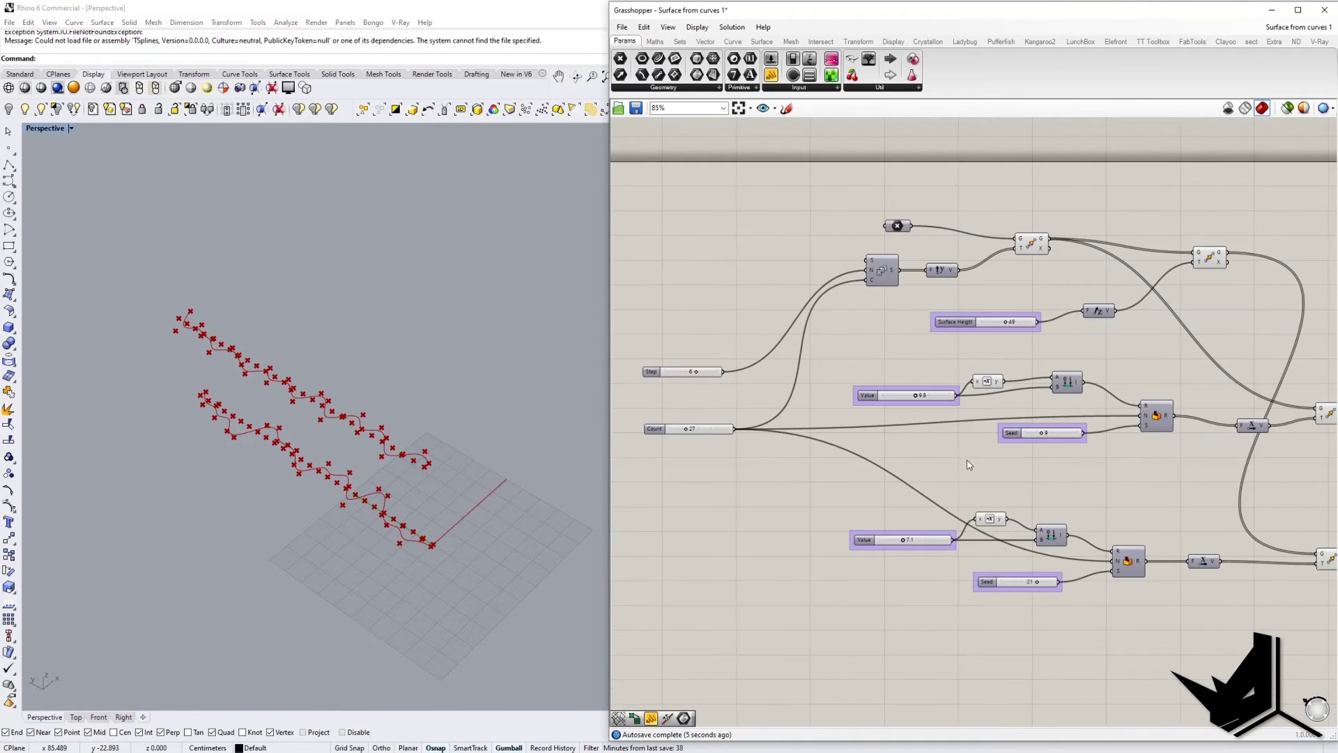
right_drag(1177, 488, 907, 472)
right_drag(642, 421, 987, 468)
scroll(782, 465, up, 3)
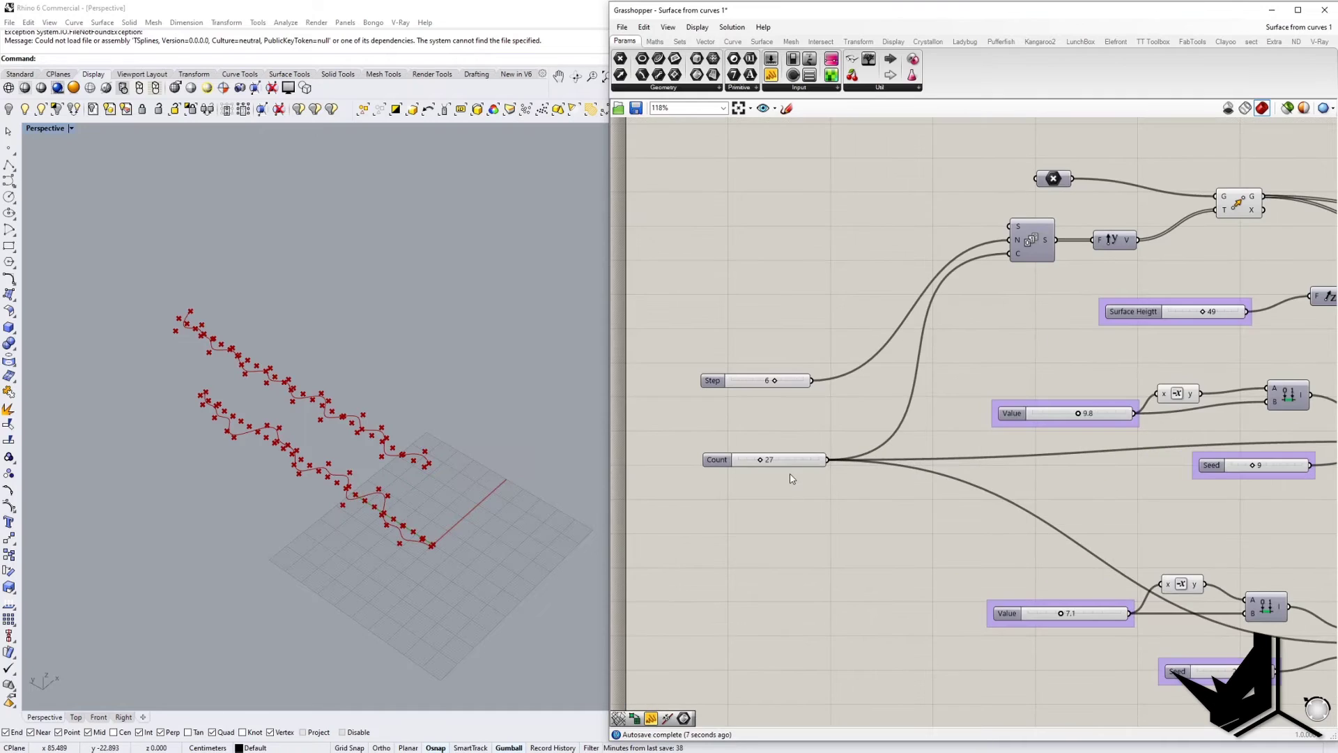
click(791, 461)
click(795, 383)
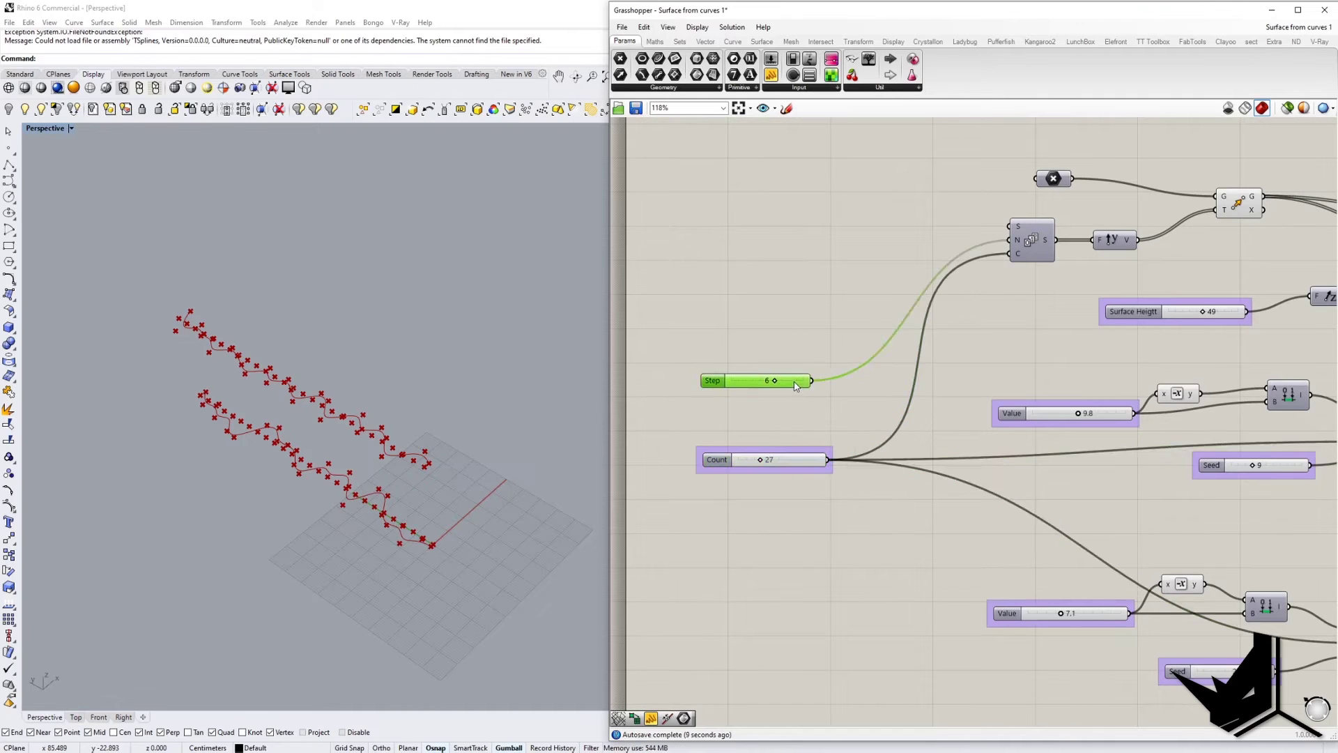
key(ctrl+g)
Turn on the preview of the Loft component fed by the two Nurbs Curves and inspect its surface.
right_drag(1037, 457, 662, 391)
right_drag(1069, 483, 850, 460)
right_drag(1078, 518, 1004, 523)
right_drag(1135, 514, 997, 556)
click(1077, 501)
right_click(1076, 501)
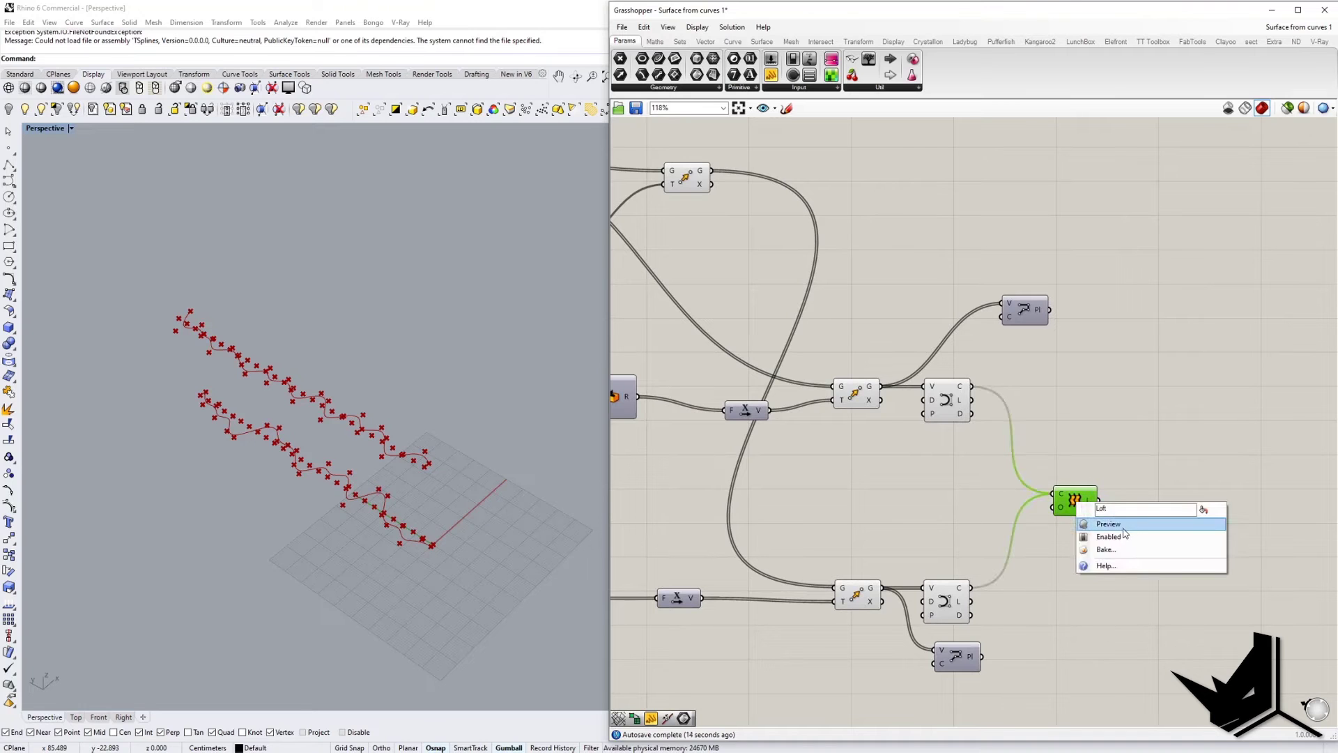
click(1115, 524)
mouse_move(411, 488)
right_down()
mouse_move(403, 440)
mouse_move(346, 481)
mouse_move(327, 446)
mouse_move(334, 488)
mouse_move(338, 472)
mouse_move(454, 514)
mouse_move(285, 482)
mouse_move(287, 471)
mouse_move(300, 519)
right_up()
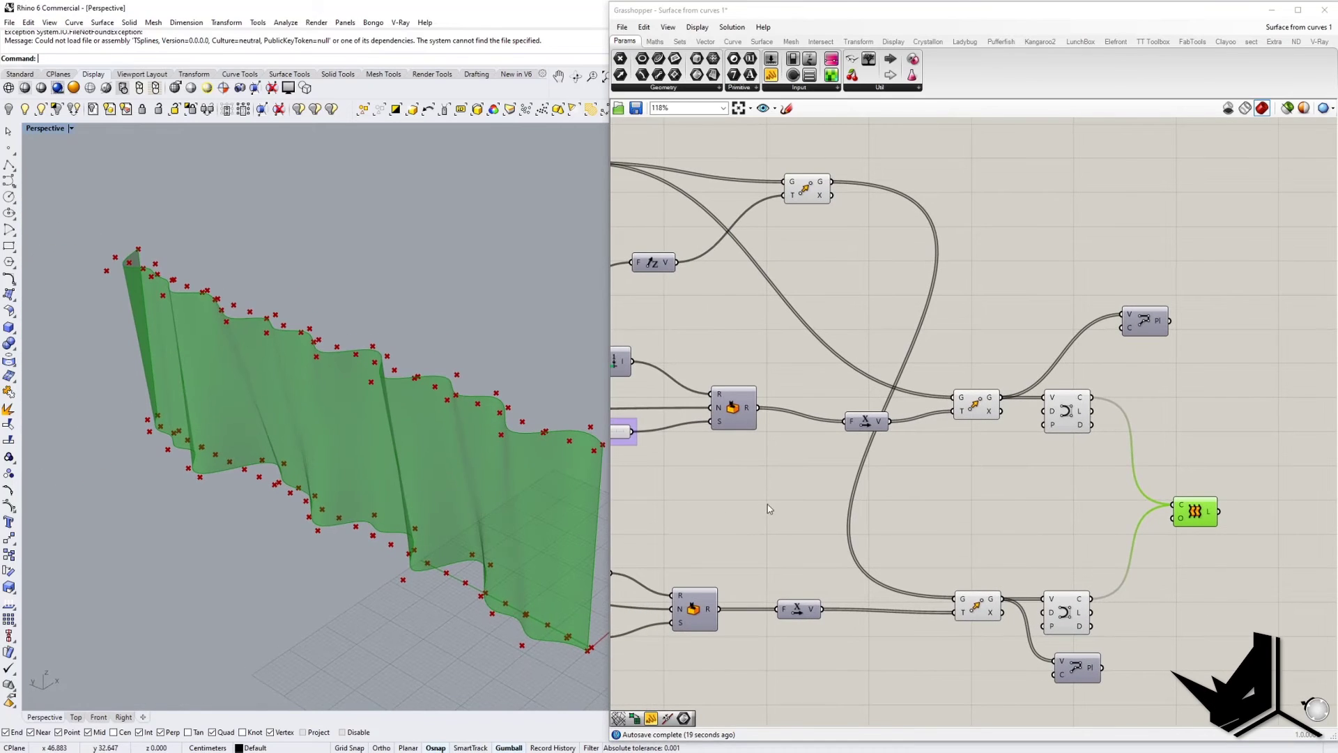
Set the Count slider to 31 and the Step slider to 5 to reshape the lofted surface.
scroll(718, 457, down, 4)
scroll(718, 457, up, 4)
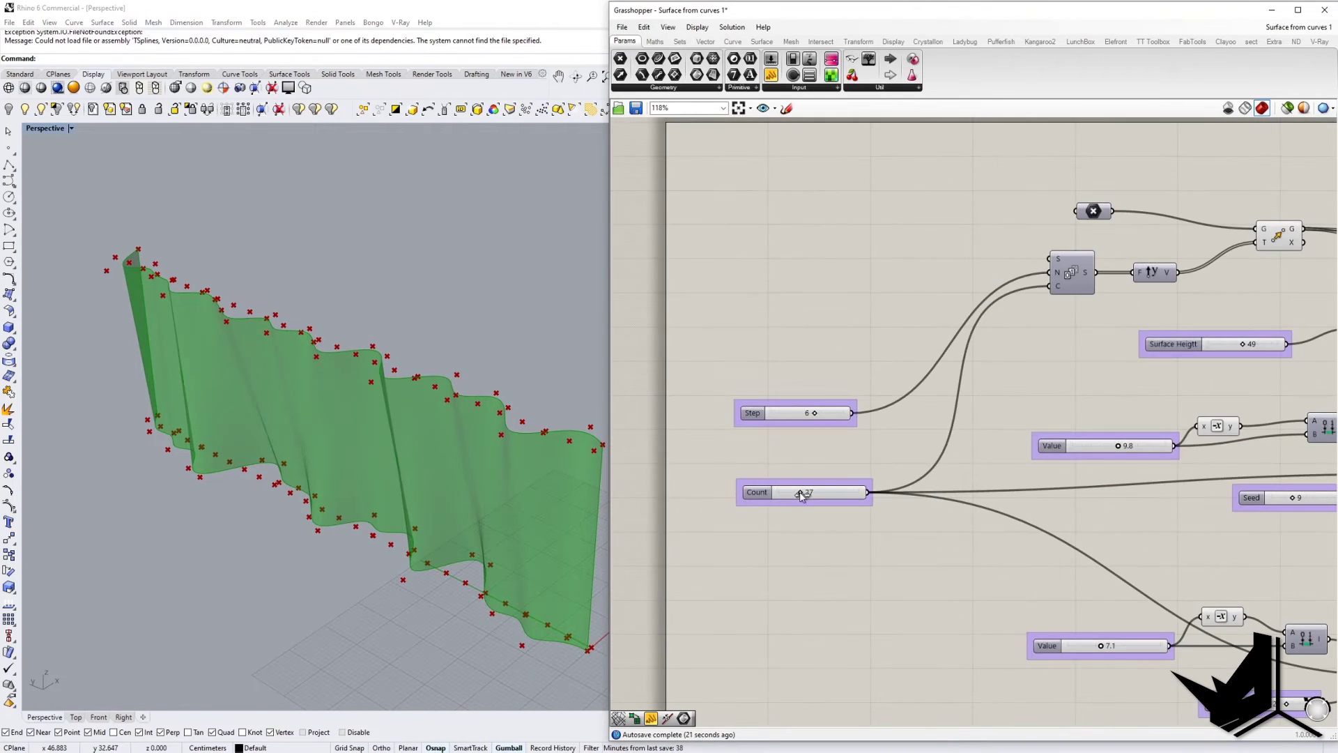
drag(799, 493, 804, 495)
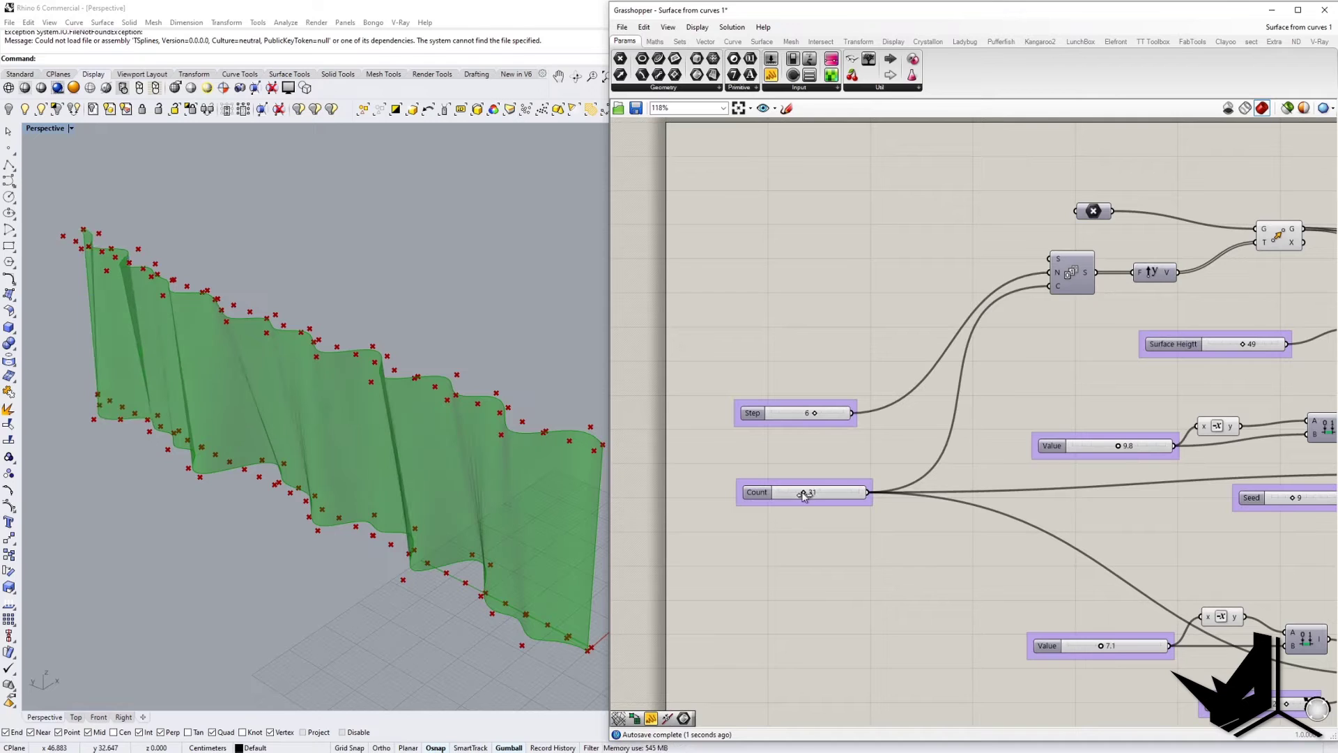
drag(815, 416, 807, 415)
Set the Value sliders of the random domains to 6.4 for the upper one and 6.0 for the lower one.
right_drag(1046, 505, 857, 504)
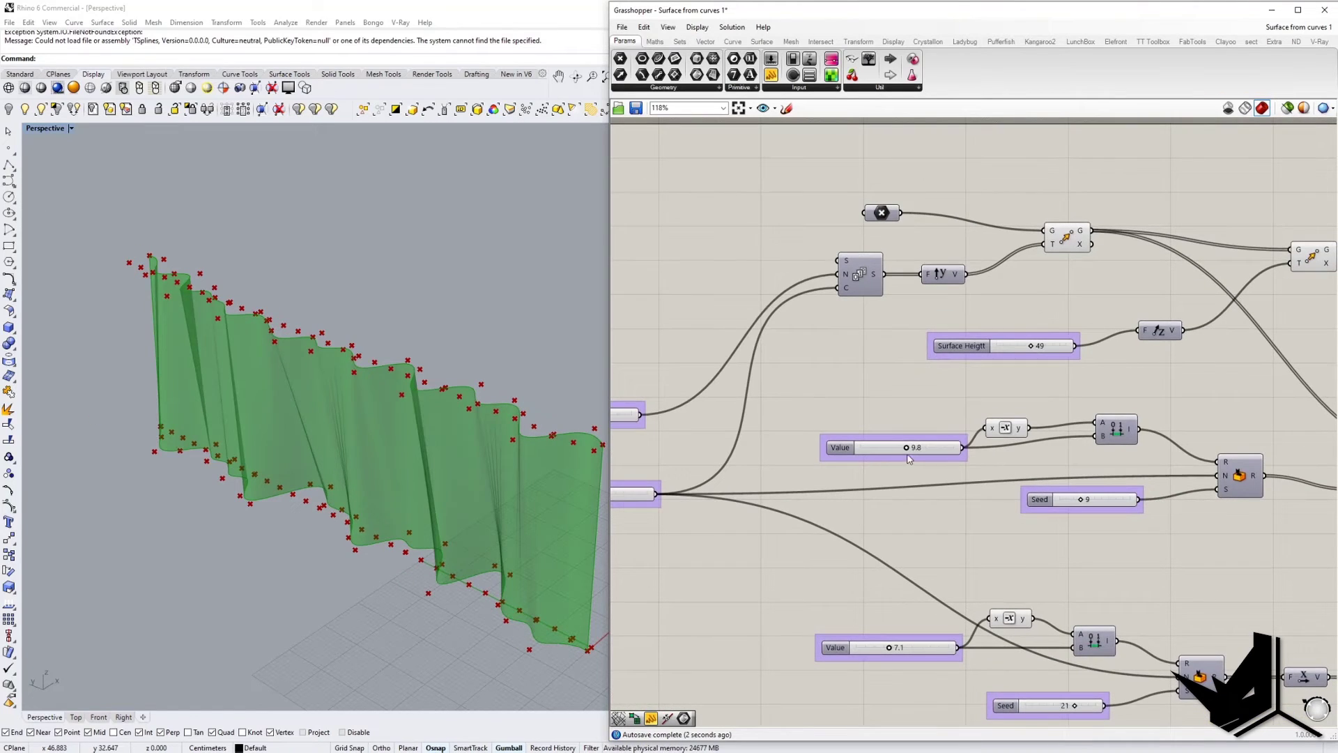
mouse_move(907, 450)
mouse_down()
mouse_move(876, 450)
mouse_move(890, 449)
mouse_up()
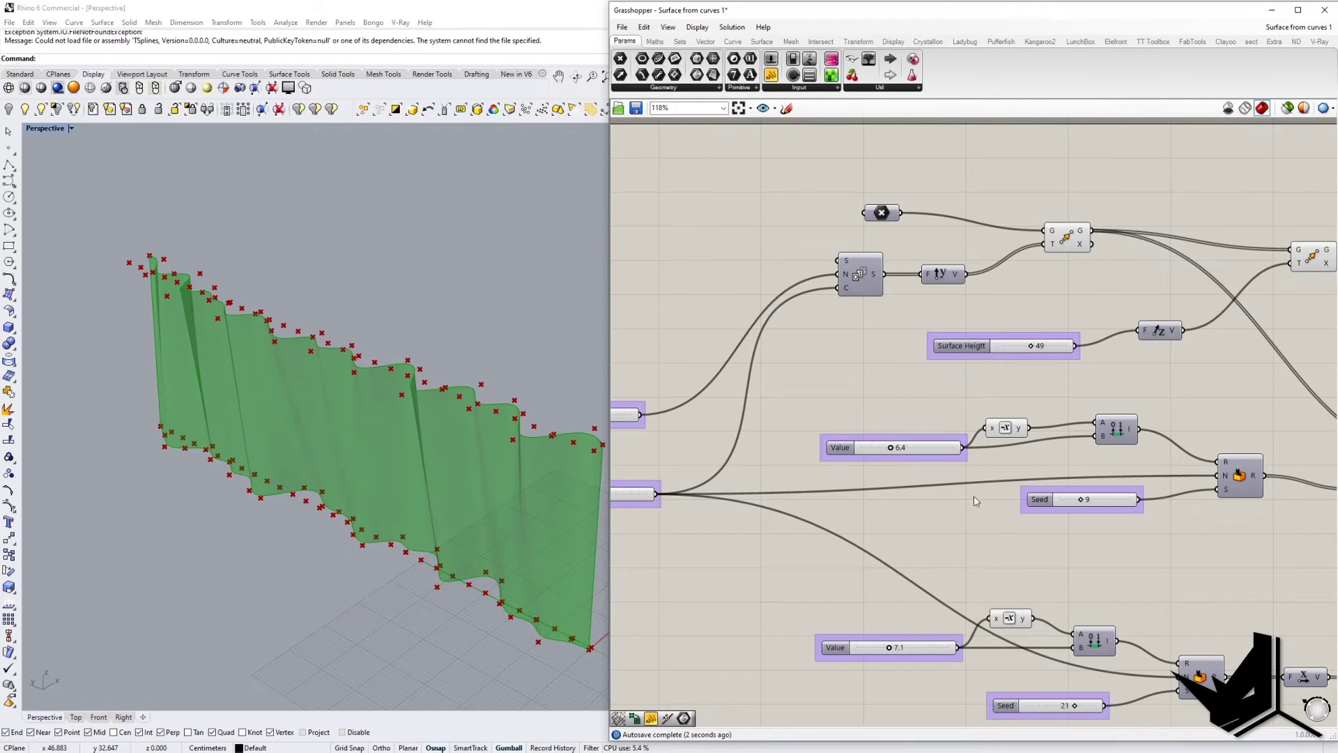
right_drag(918, 598, 898, 564)
drag(869, 613, 866, 614)
Set the lower Random component's Seed to 20 and the upper one's Seed to 10.
right_drag(1055, 676, 1014, 639)
drag(1015, 636, 1014, 636)
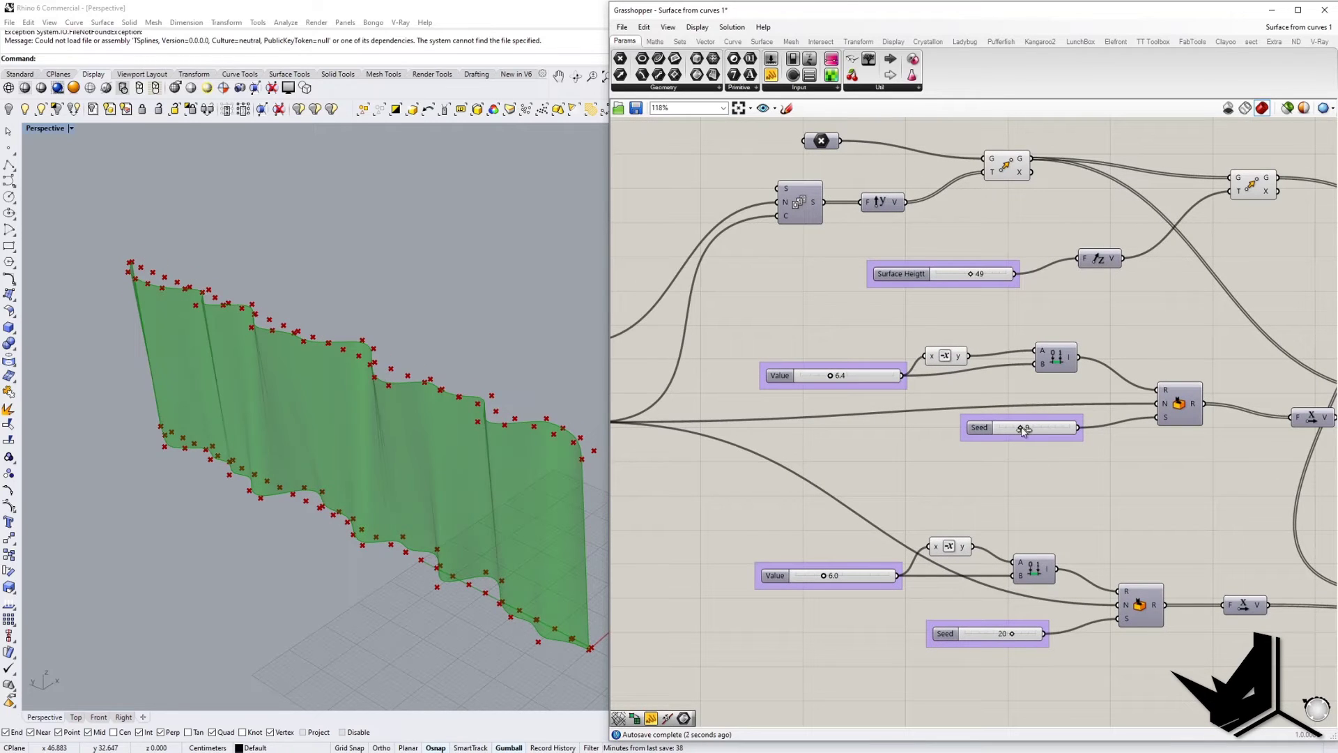
drag(1024, 430, 1026, 432)
Set the Surface Height slider to 51 and the upper Random component's Seed to 11.
right_drag(1003, 286, 928, 349)
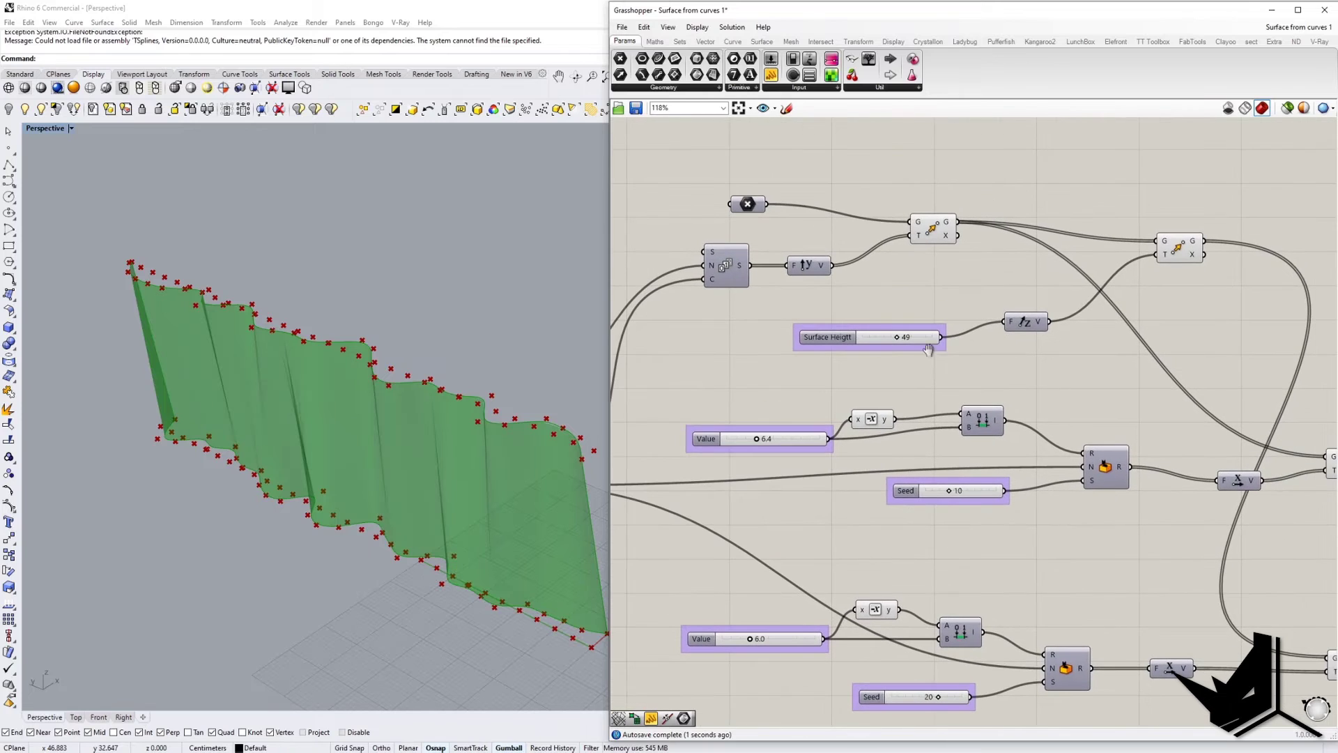
drag(899, 340, 902, 339)
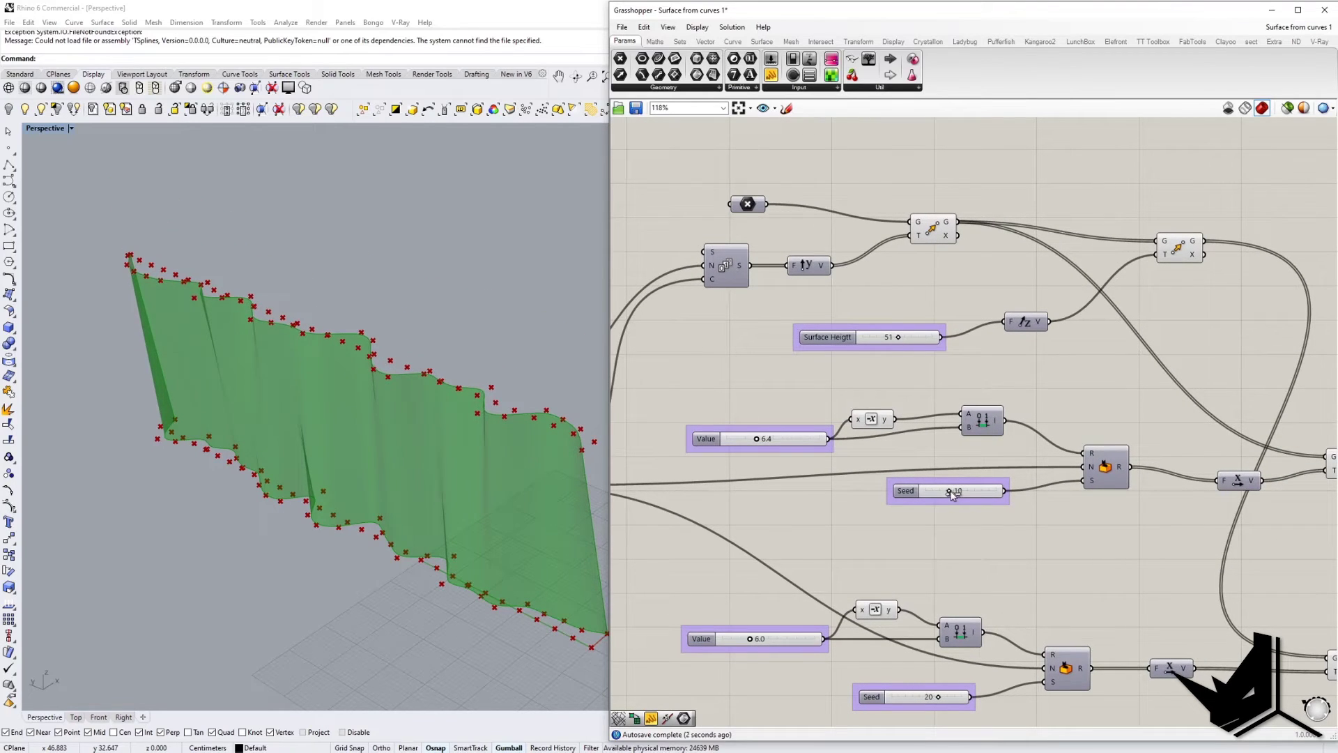
drag(952, 494, 955, 495)
right_drag(437, 533, 399, 469)
Add a second Loft component beyond the existing one, level with the upper curve components.
right_drag(1201, 528, 729, 377)
double_click(1004, 391)
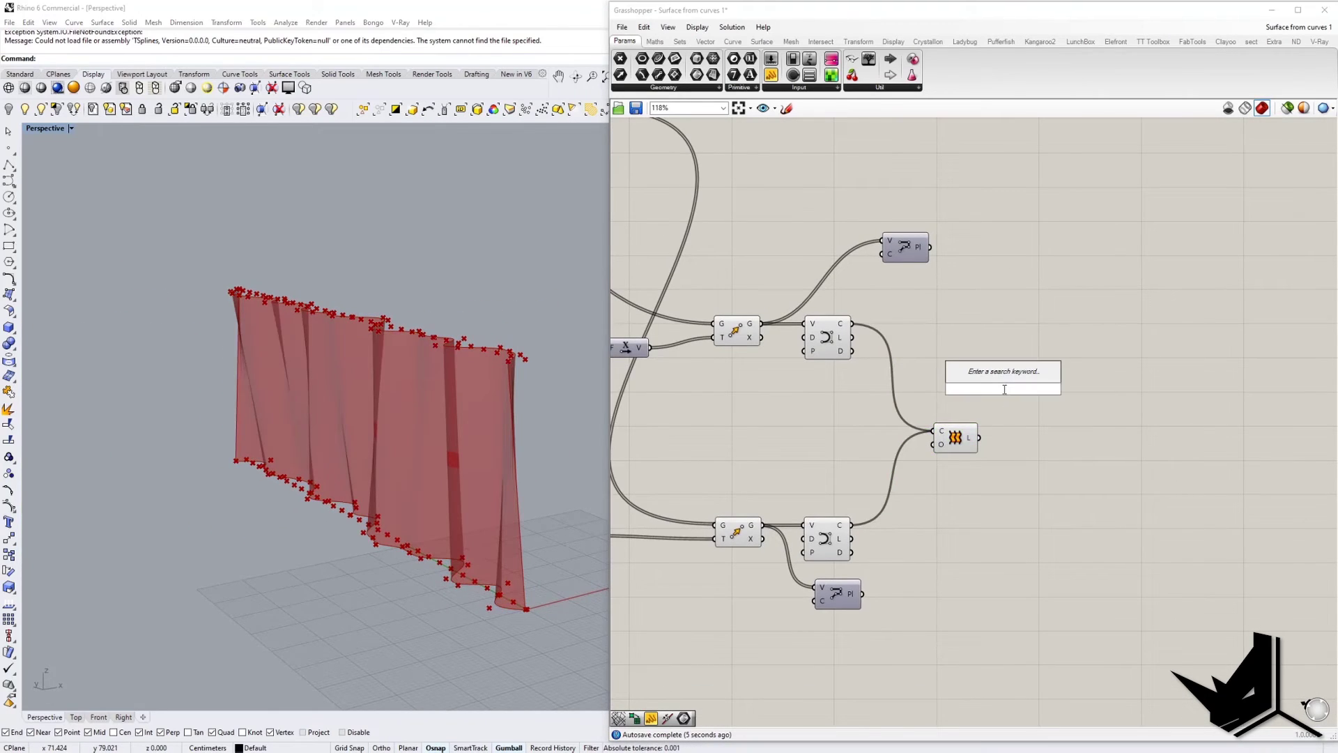
text(loft)
key(Return)
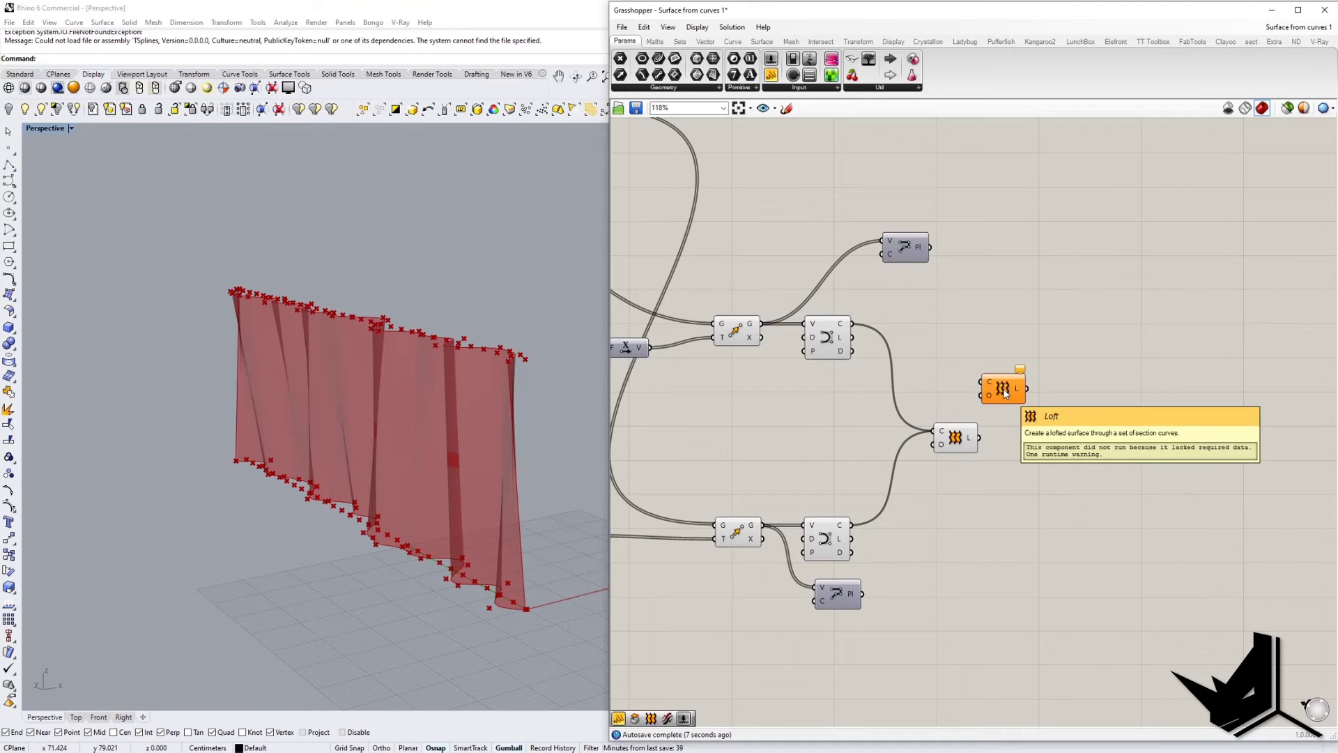
drag(1004, 392, 1112, 357)
Turn off the preview of the original Loft component.
right_drag(968, 436, 952, 453)
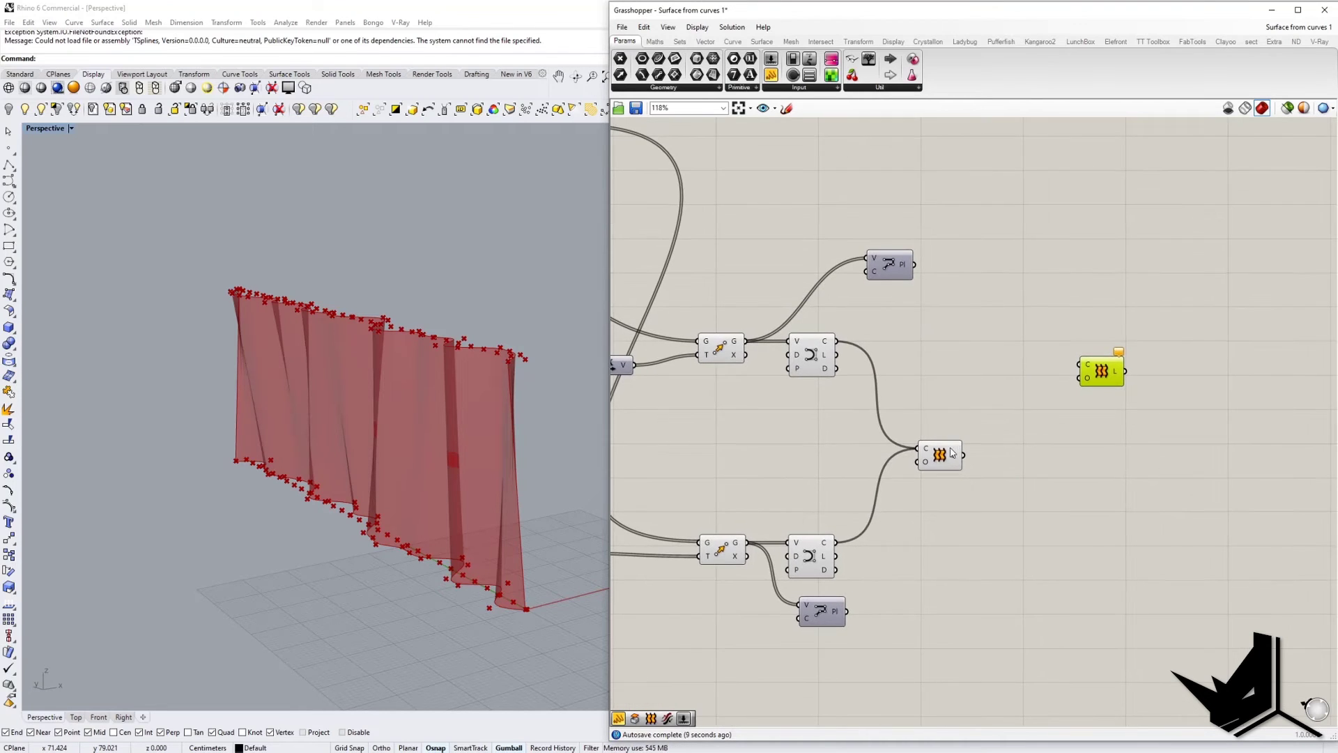
right_click(952, 453)
click(968, 478)
click(808, 359)
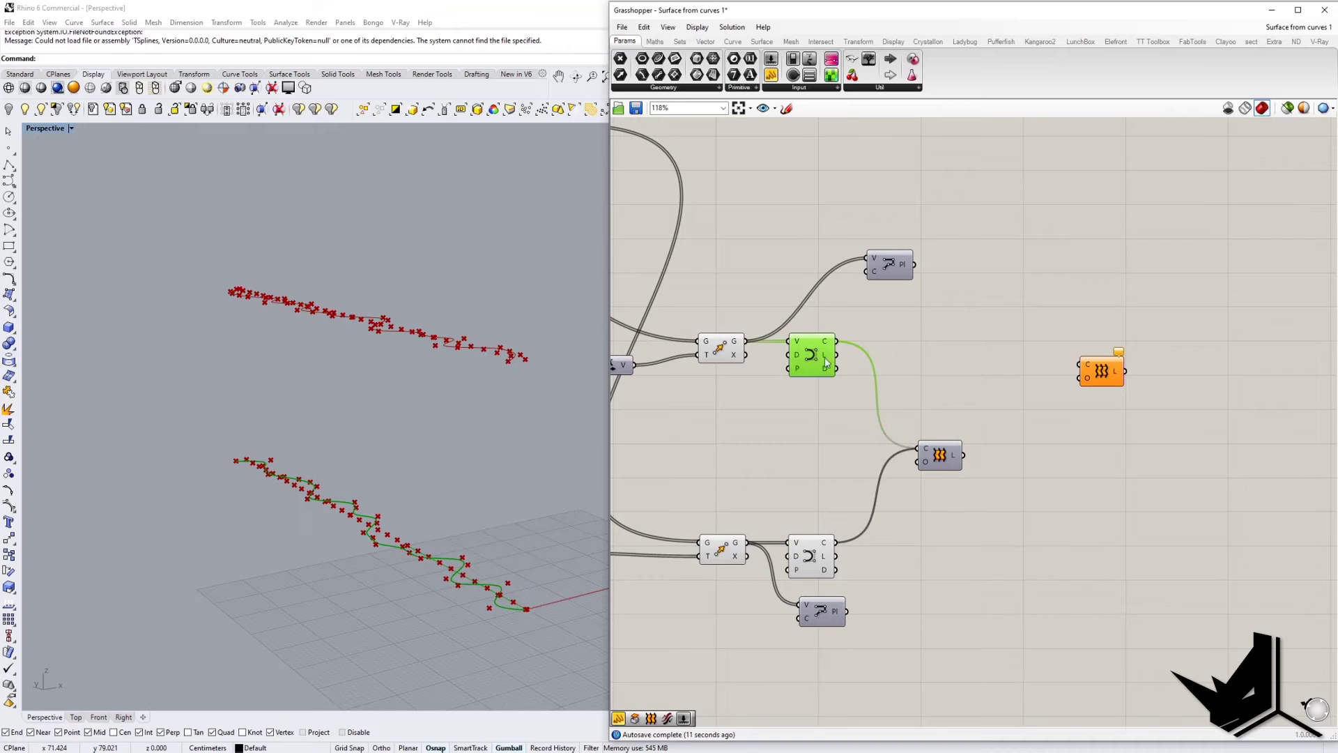
Connect both PolyLine outputs to the new Loft's Curves input and inspect the resulting faceted surface.
drag(915, 266, 1080, 364)
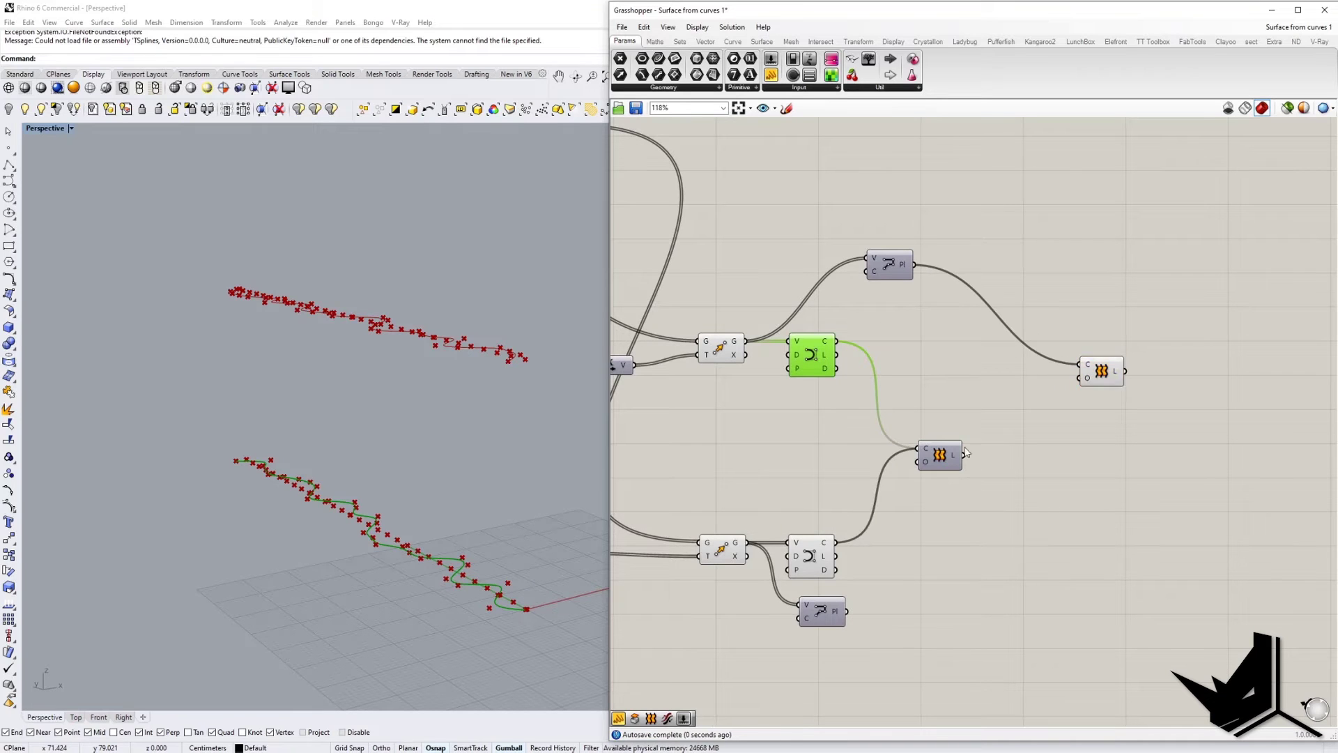
shift+drag(852, 613, 1080, 365)
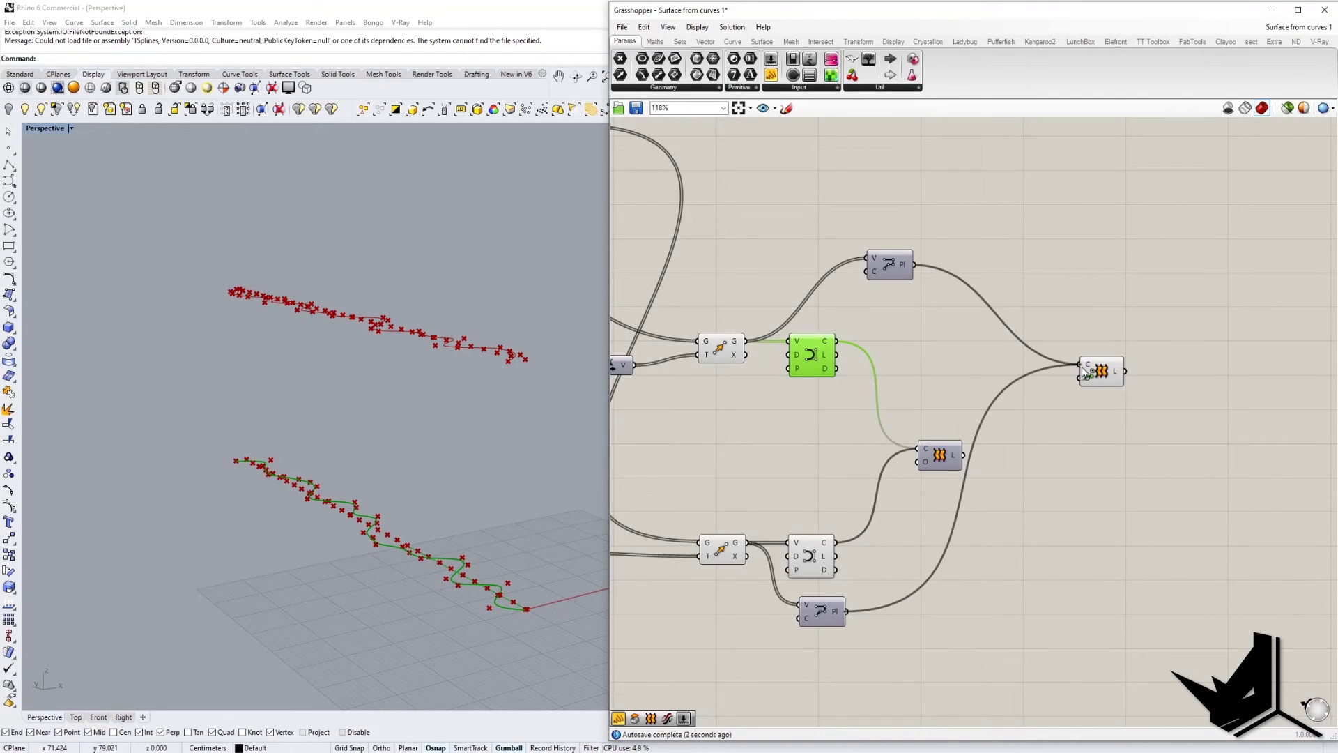
right_drag(407, 435, 532, 505)
click(1095, 390)
click(1105, 373)
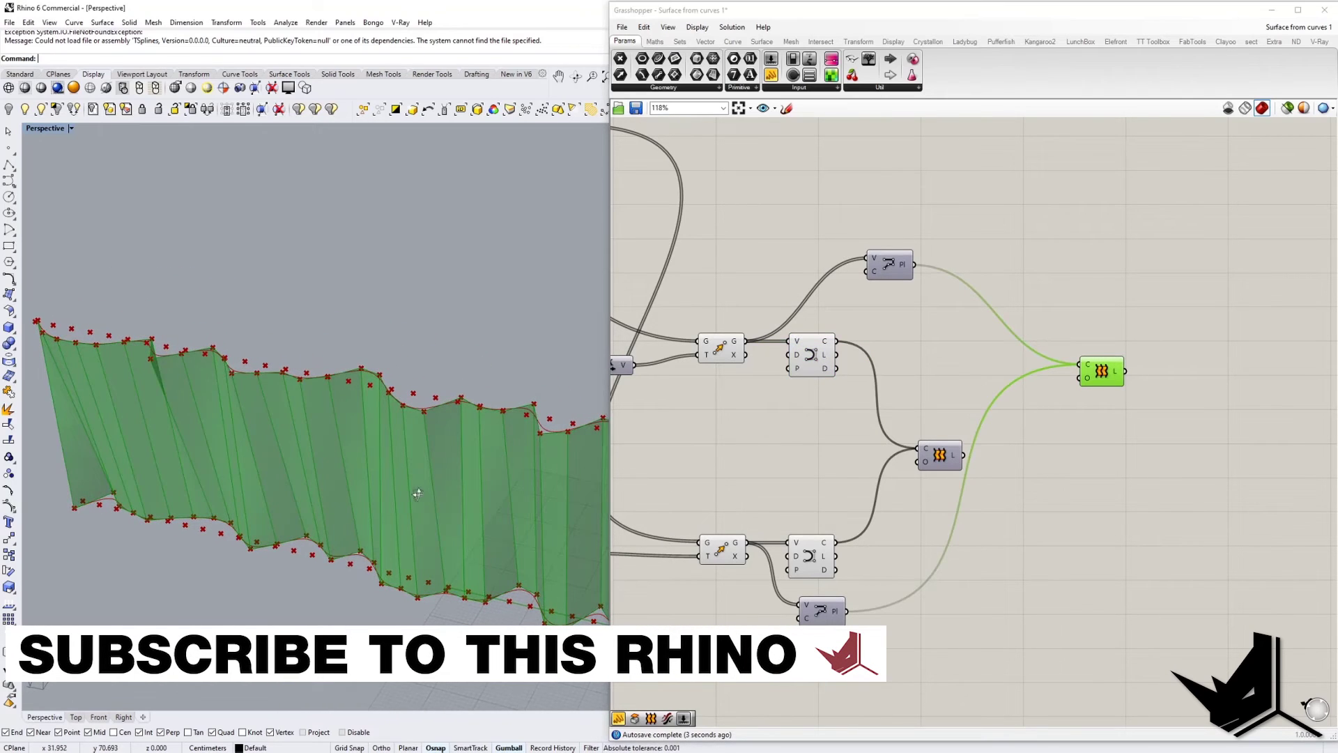
mouse_move(416, 499)
right_down()
mouse_move(465, 444)
mouse_move(280, 482)
mouse_move(346, 422)
mouse_move(327, 551)
mouse_move(354, 367)
mouse_move(412, 383)
mouse_move(453, 448)
mouse_move(522, 508)
mouse_move(432, 427)
mouse_move(460, 435)
right_up()
Set the upper Random component's Seed to 10 and the lower one's Seed to 19.
right_drag(827, 463, 1046, 447)
scroll(1046, 447, down, 2)
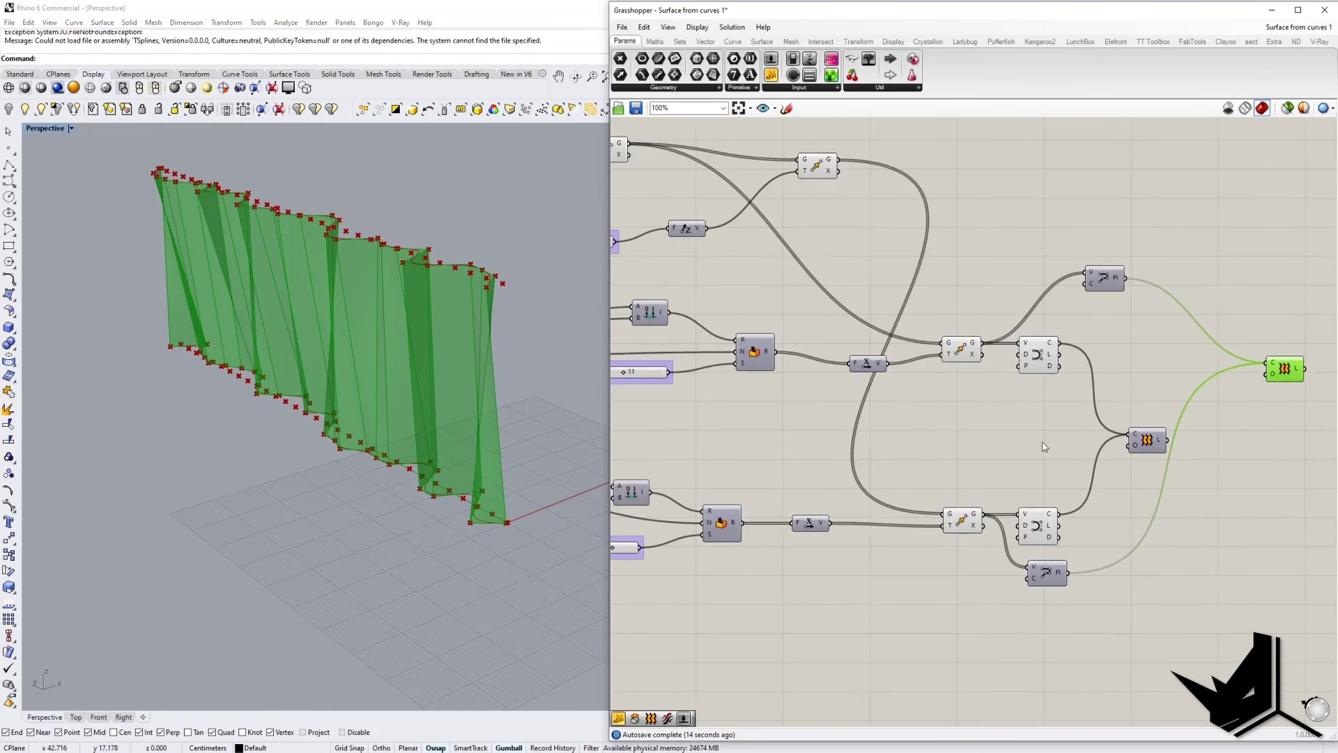
right_drag(745, 416, 999, 469)
scroll(998, 469, up, 2)
right_drag(453, 418, 401, 446)
drag(925, 421, 922, 423)
right_drag(934, 561, 956, 479)
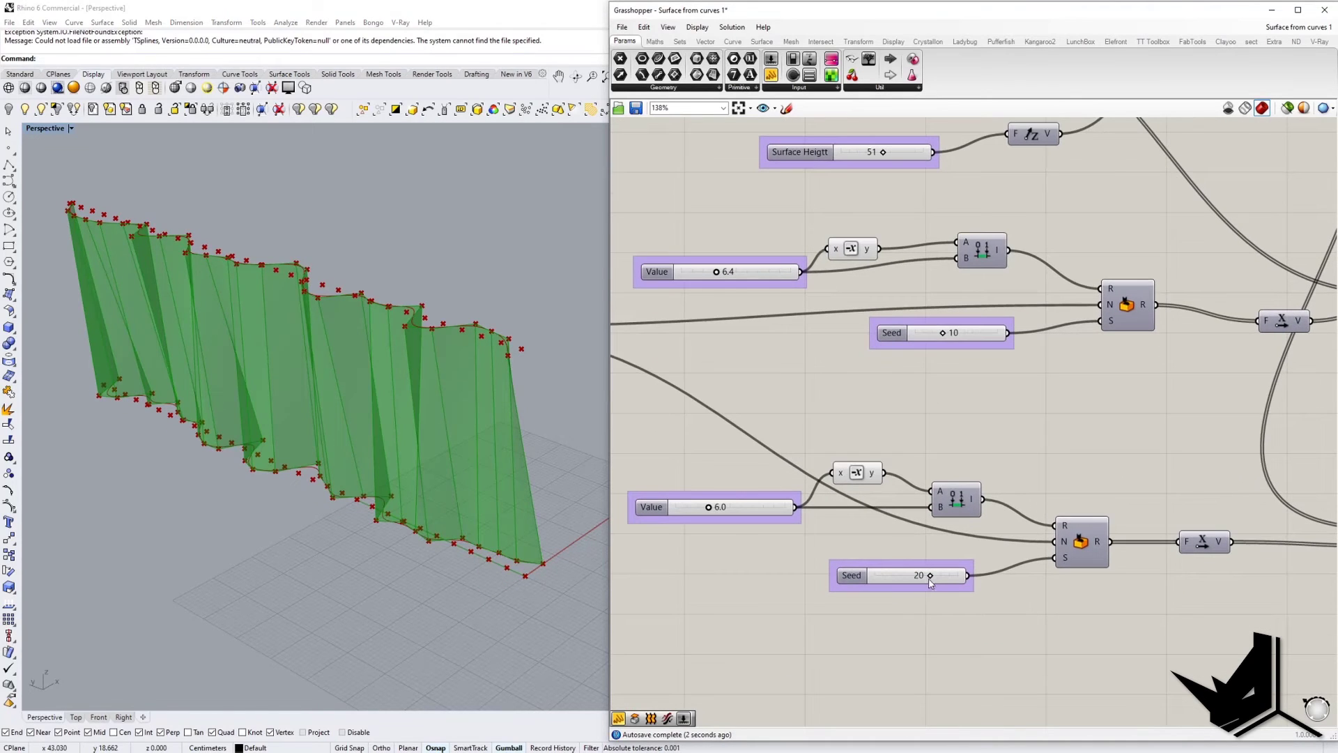
drag(930, 585, 927, 584)
Set the Surface Height slider to 63.
right_drag(826, 395, 923, 538)
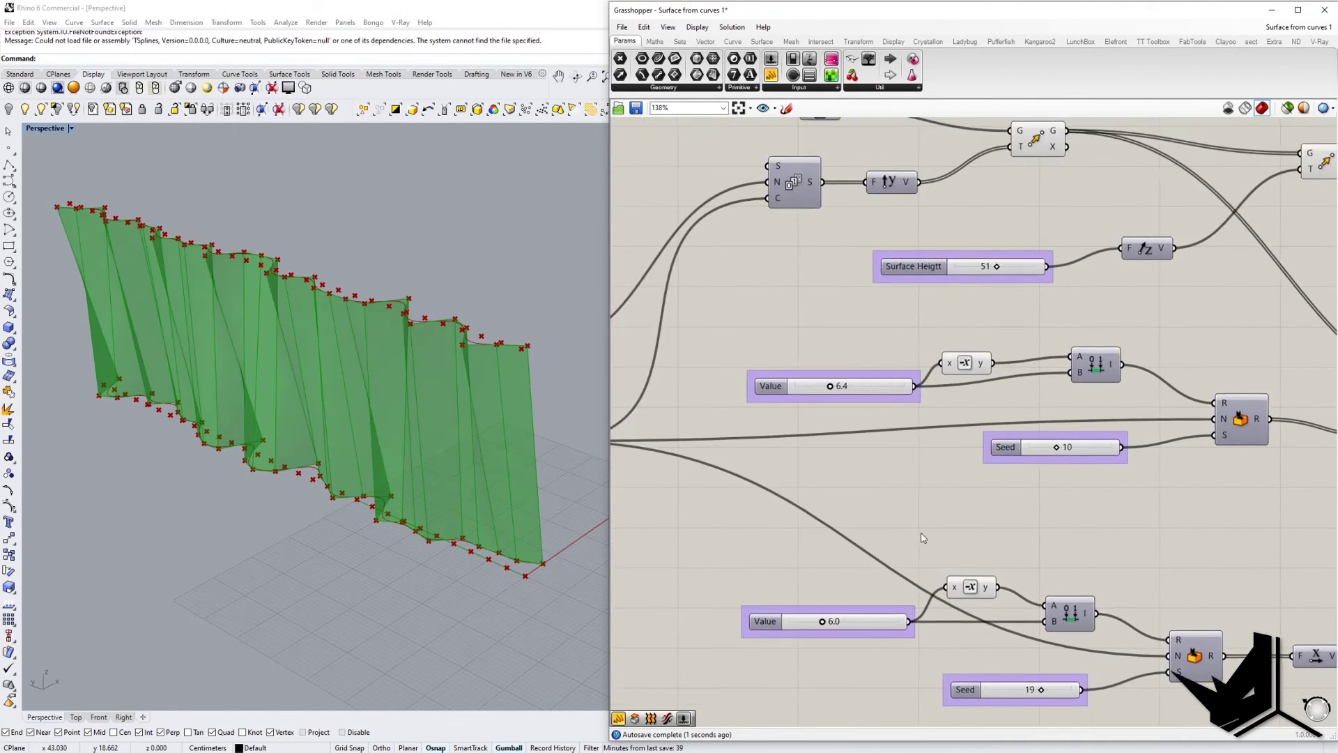
scroll(966, 363, down, 2)
drag(967, 388, 978, 387)
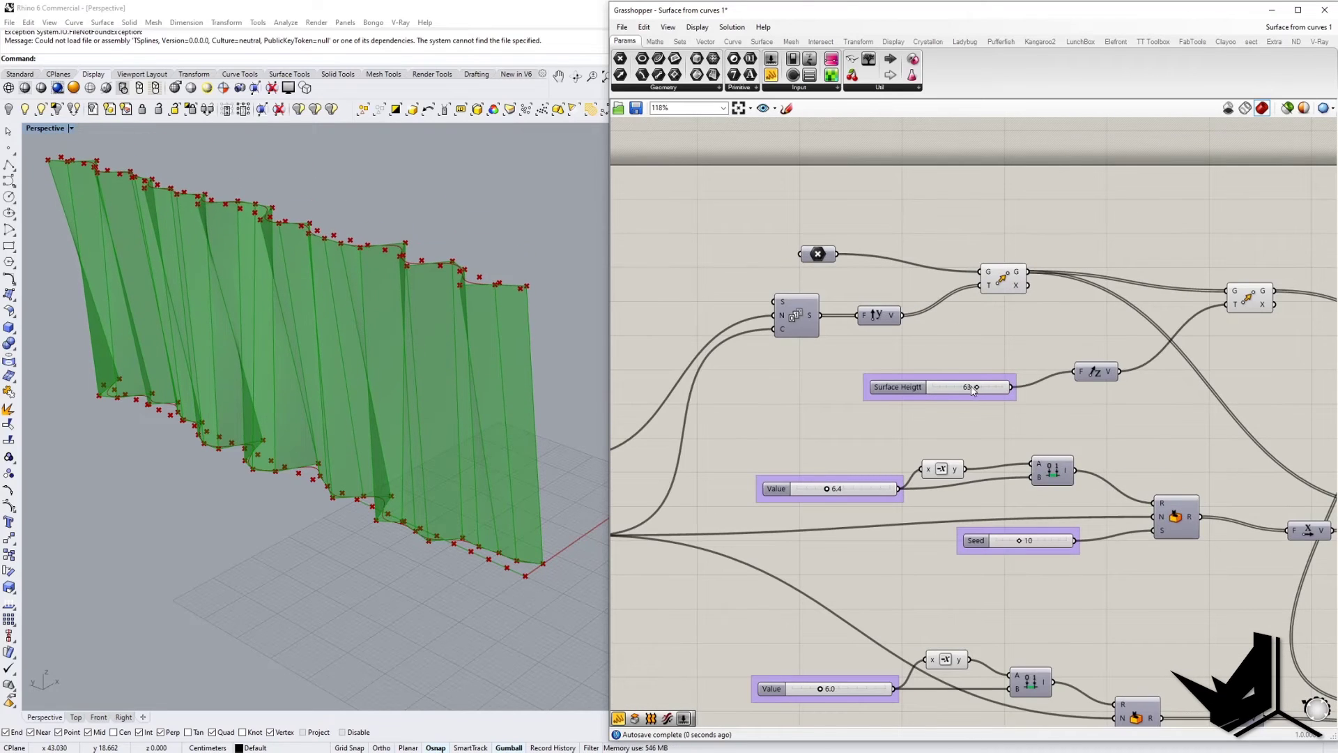
Set the Count slider to 33 and the Step slider to 4, and inspect the faceted surface.
right_drag(816, 456, 1053, 391)
drag(768, 472, 766, 471)
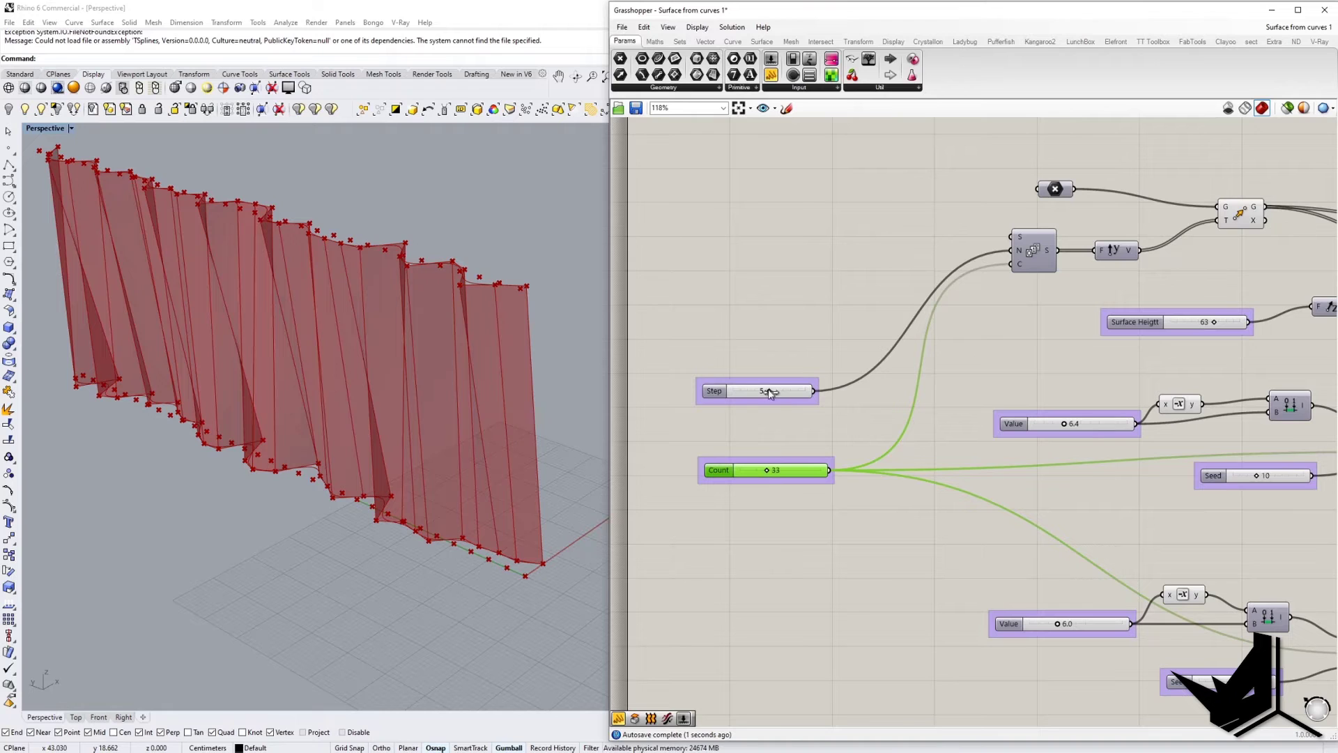
drag(769, 392, 759, 393)
click(404, 469)
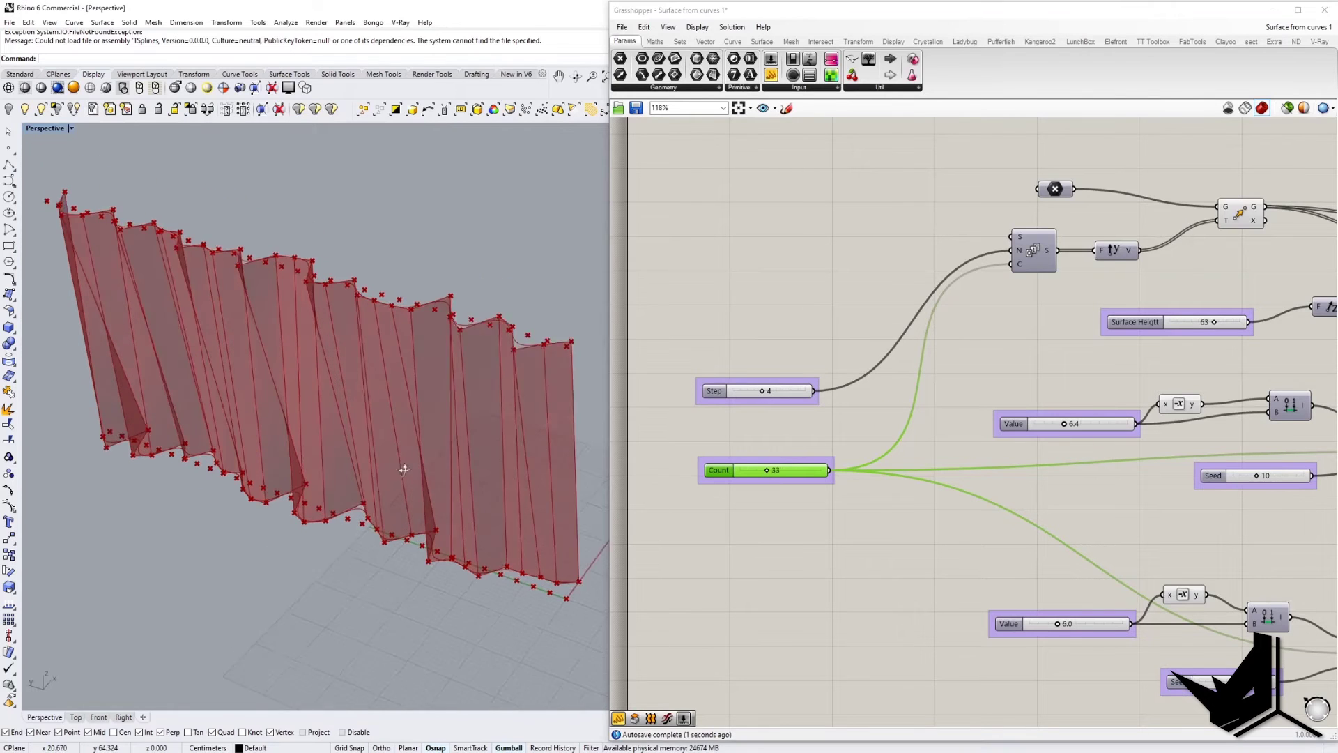
right_drag(403, 469, 417, 475)
right_drag(870, 449, 830, 391)
scroll(854, 449, down, 3)
right_drag(1328, 480, 1109, 486)
drag(1126, 444, 1120, 487)
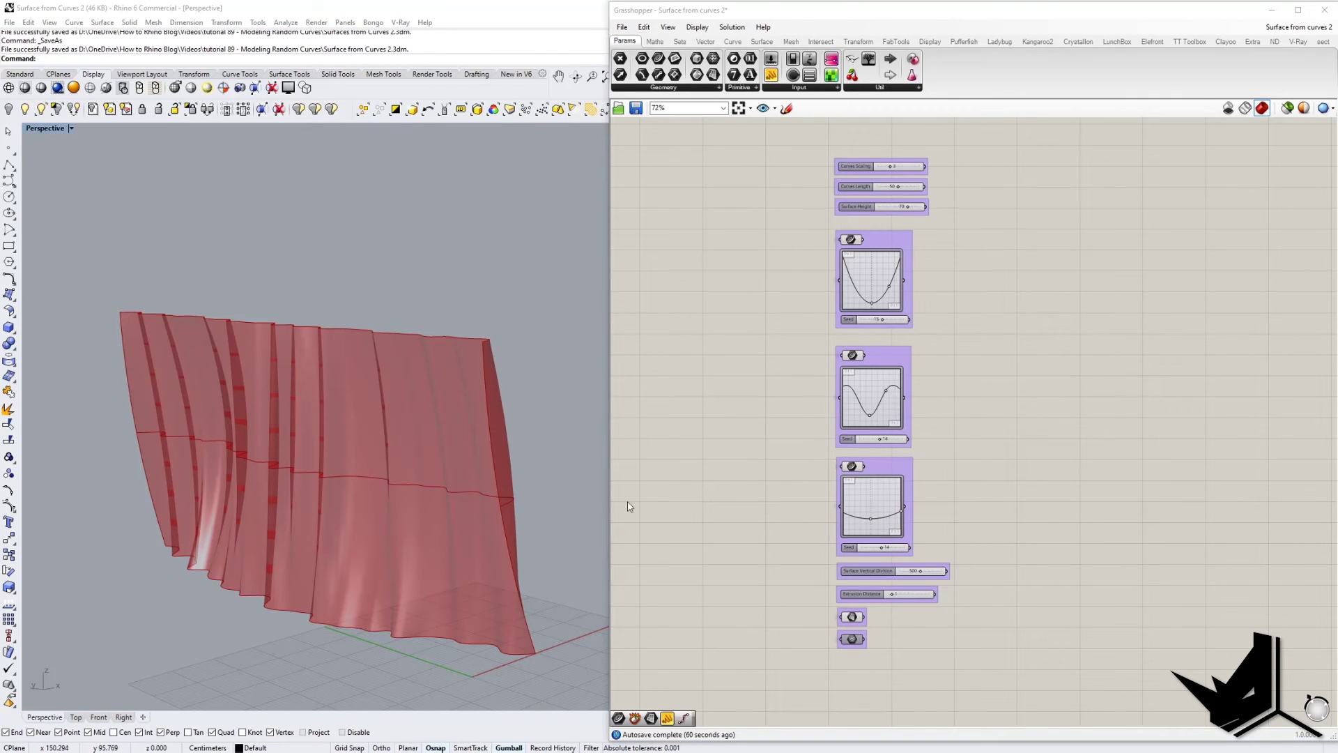
Highlight the curve parameter above the first graph mapper and examine the surface's lower edge curve in the viewport.
right_click(972, 405)
scroll(934, 300, up, 4)
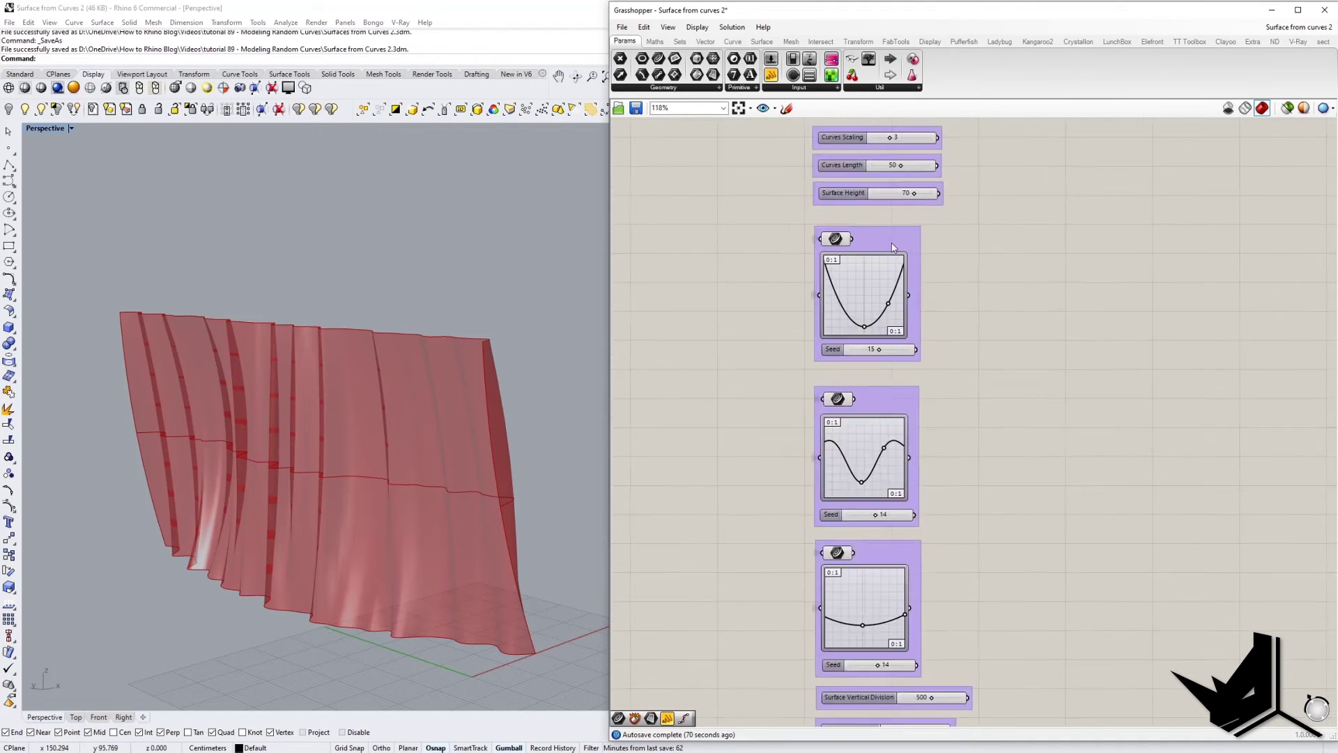
right_drag(422, 440, 391, 469)
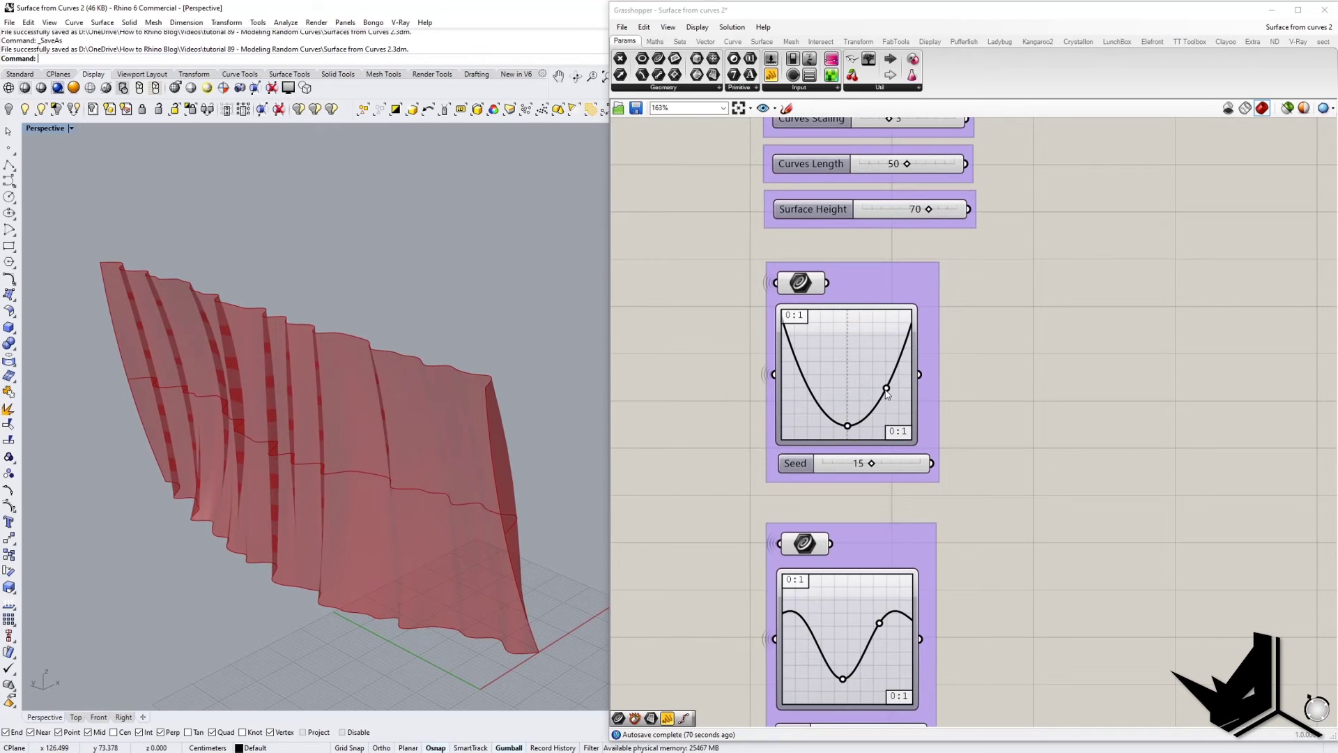
click(807, 290)
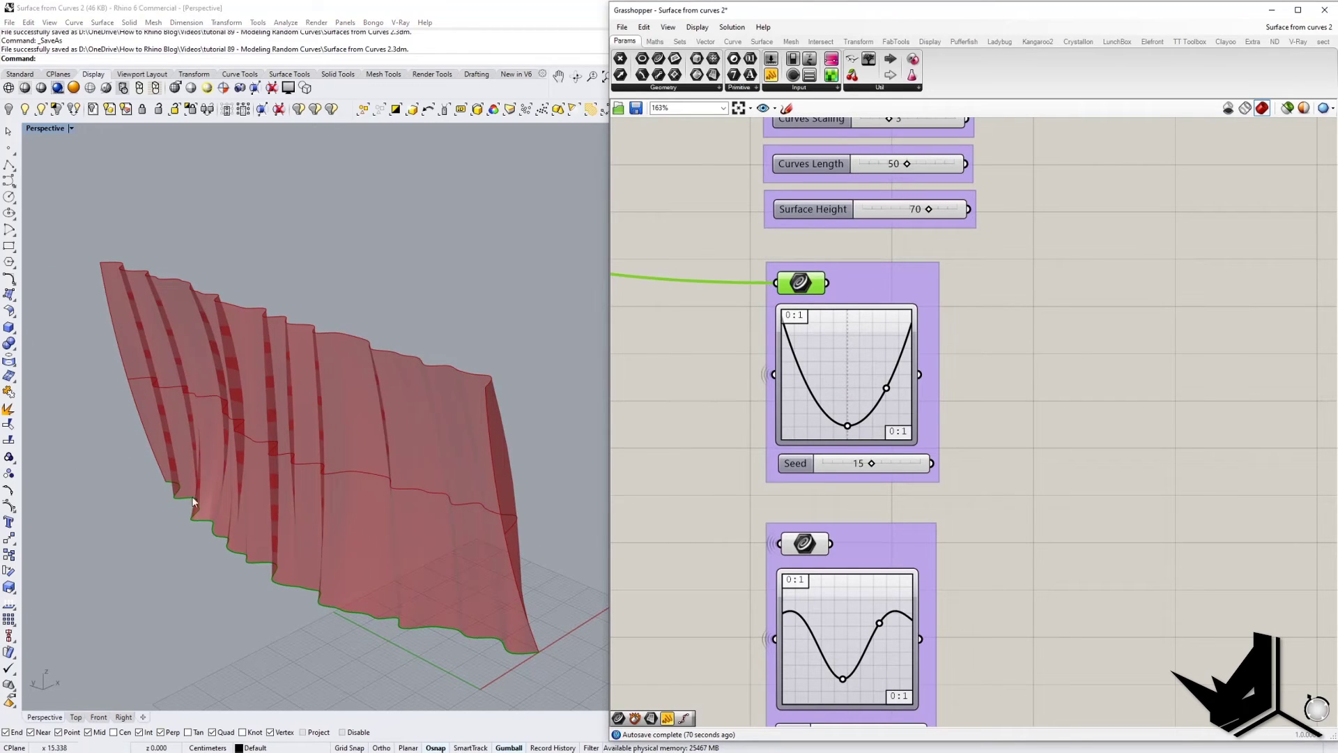
right_drag(193, 501, 297, 550)
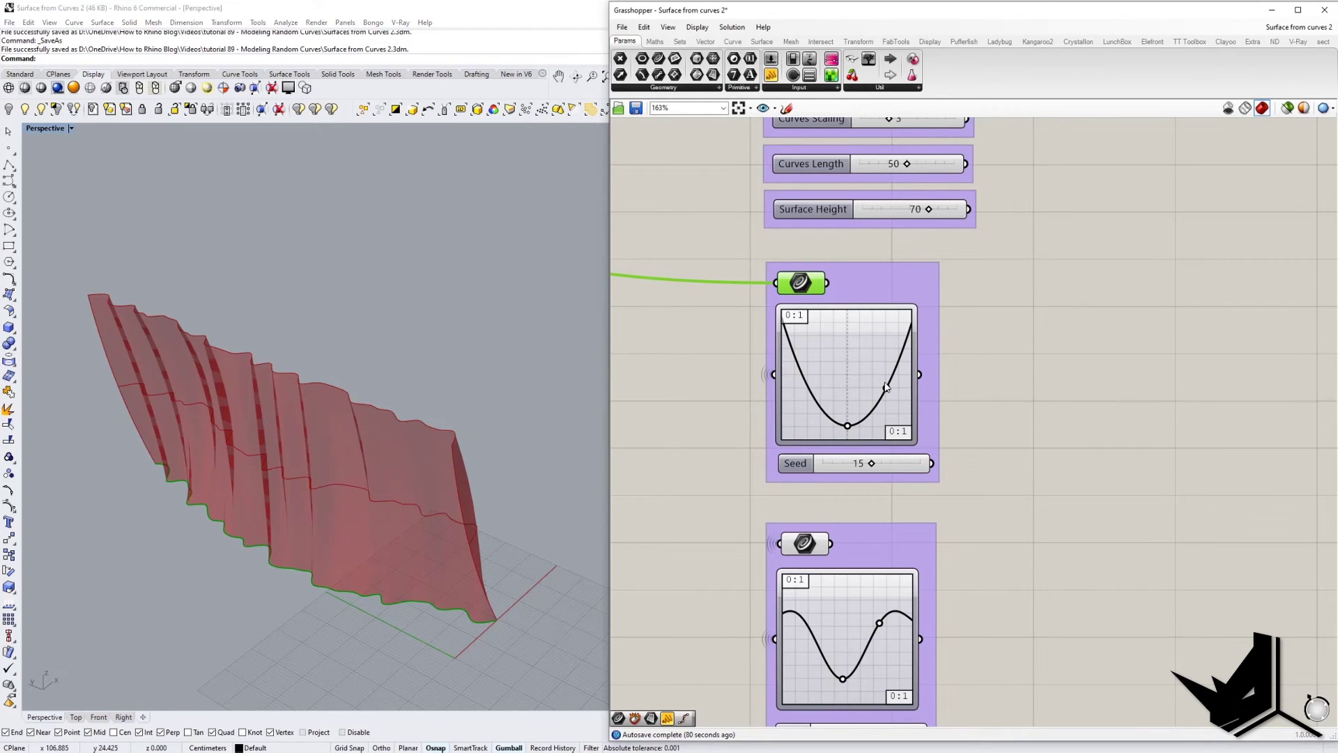
Make the first graph mapper's parabola narrower and steeper, and inspect the bent surface.
drag(885, 387, 871, 365)
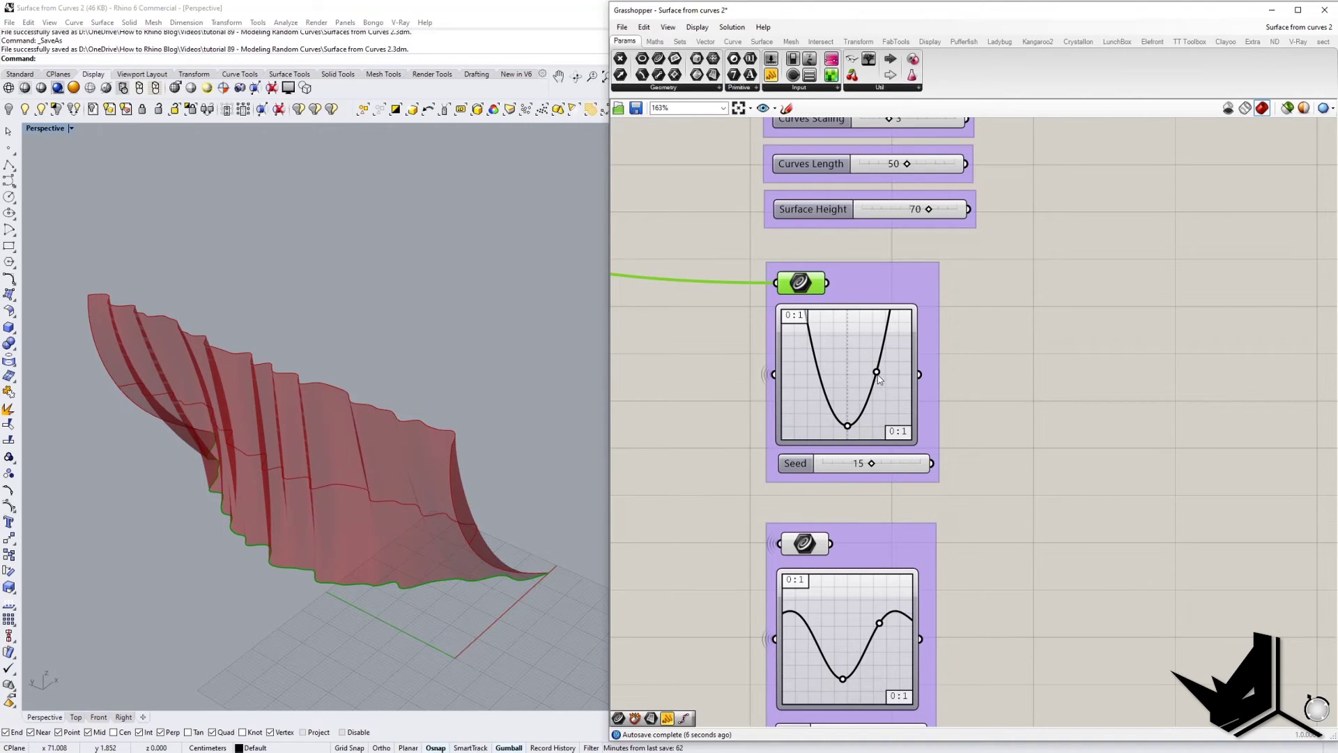
right_drag(368, 585, 517, 605)
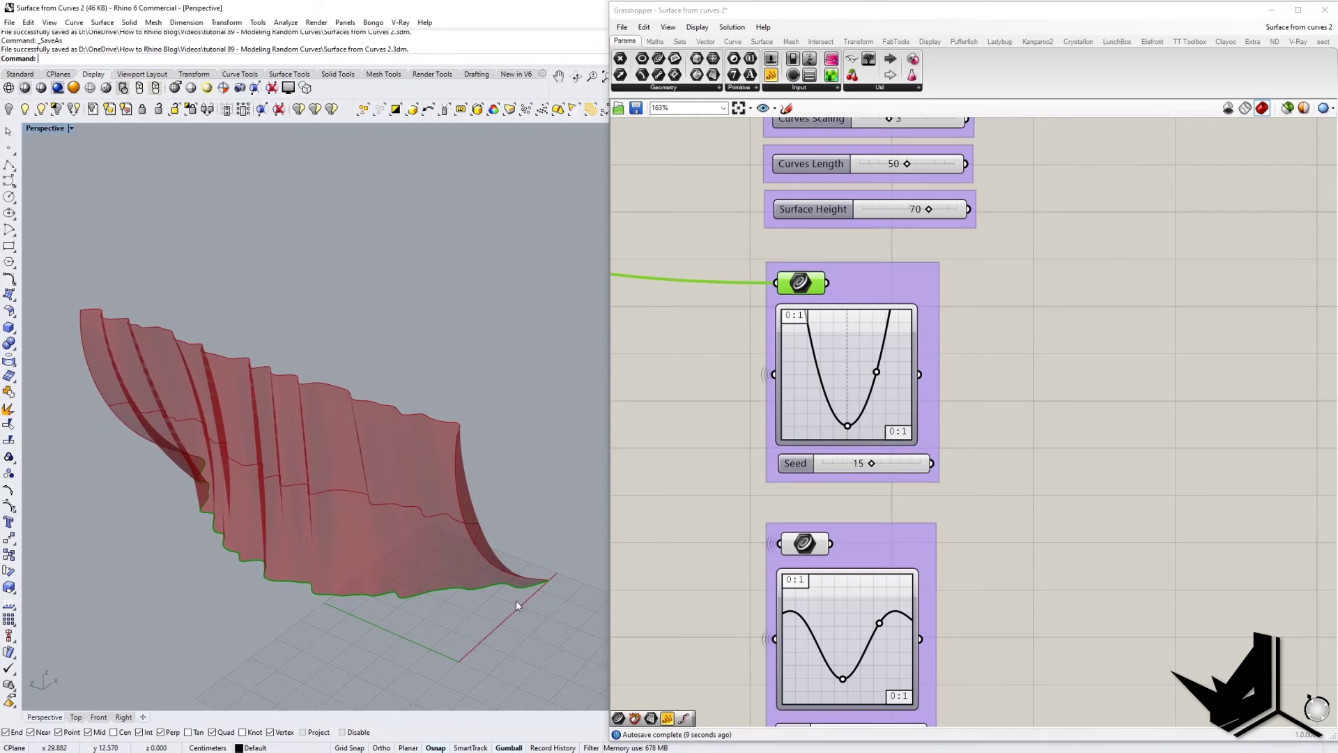
Set the Seed beneath the first graph mapper to 10 and widen its parabola to span the full graph width.
double_click(858, 466)
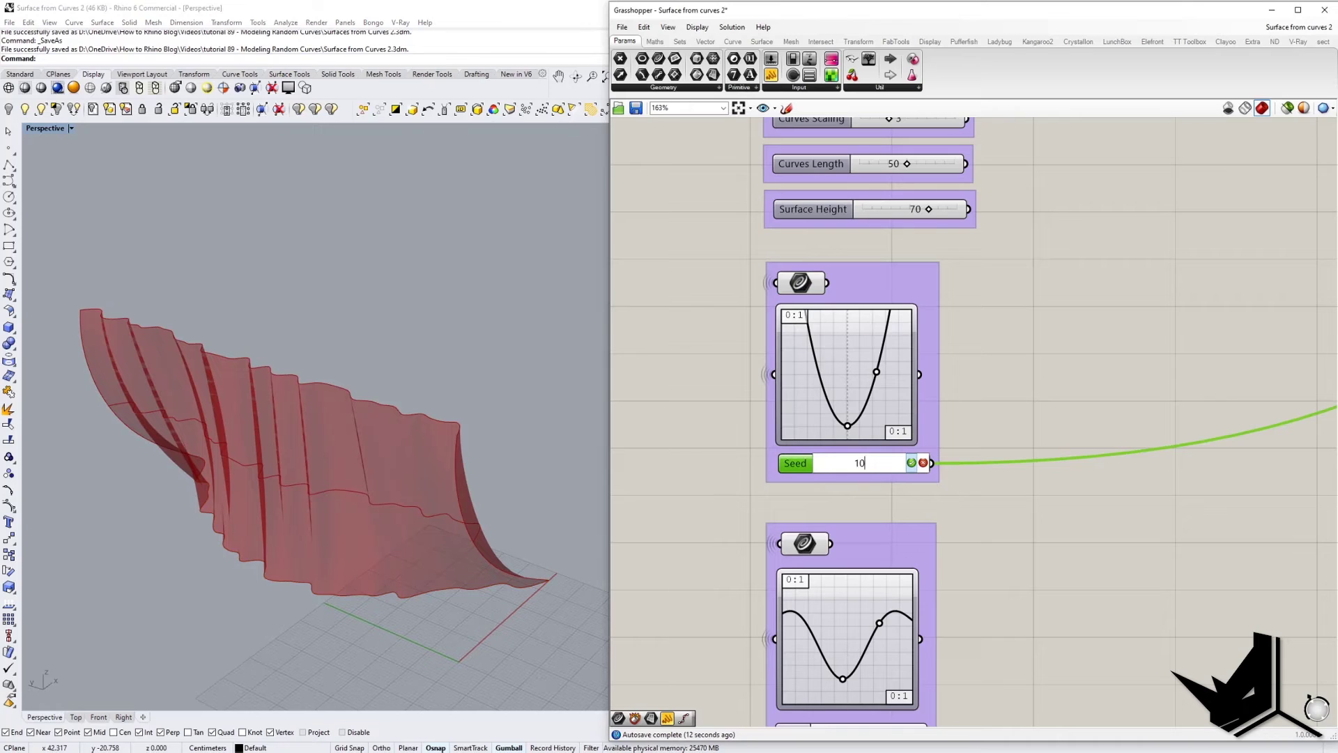
click(914, 463)
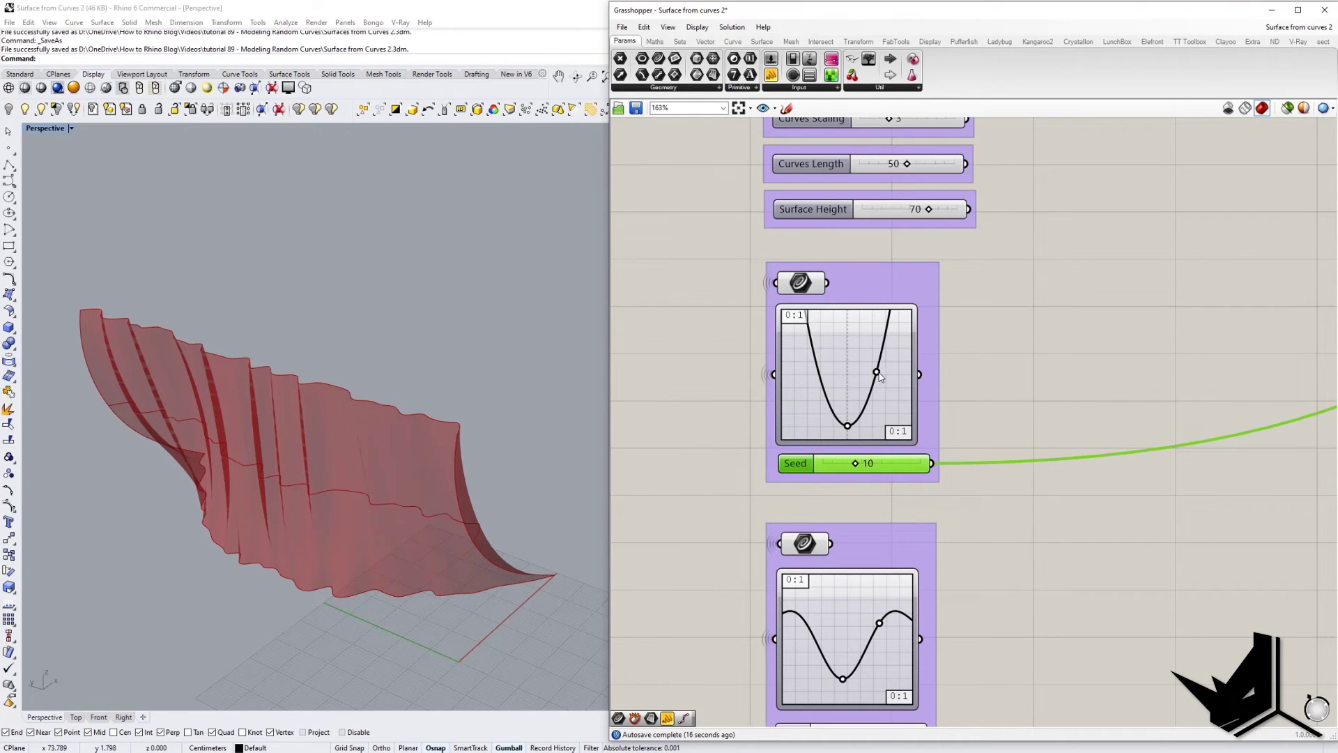
drag(880, 377, 887, 383)
click(1024, 387)
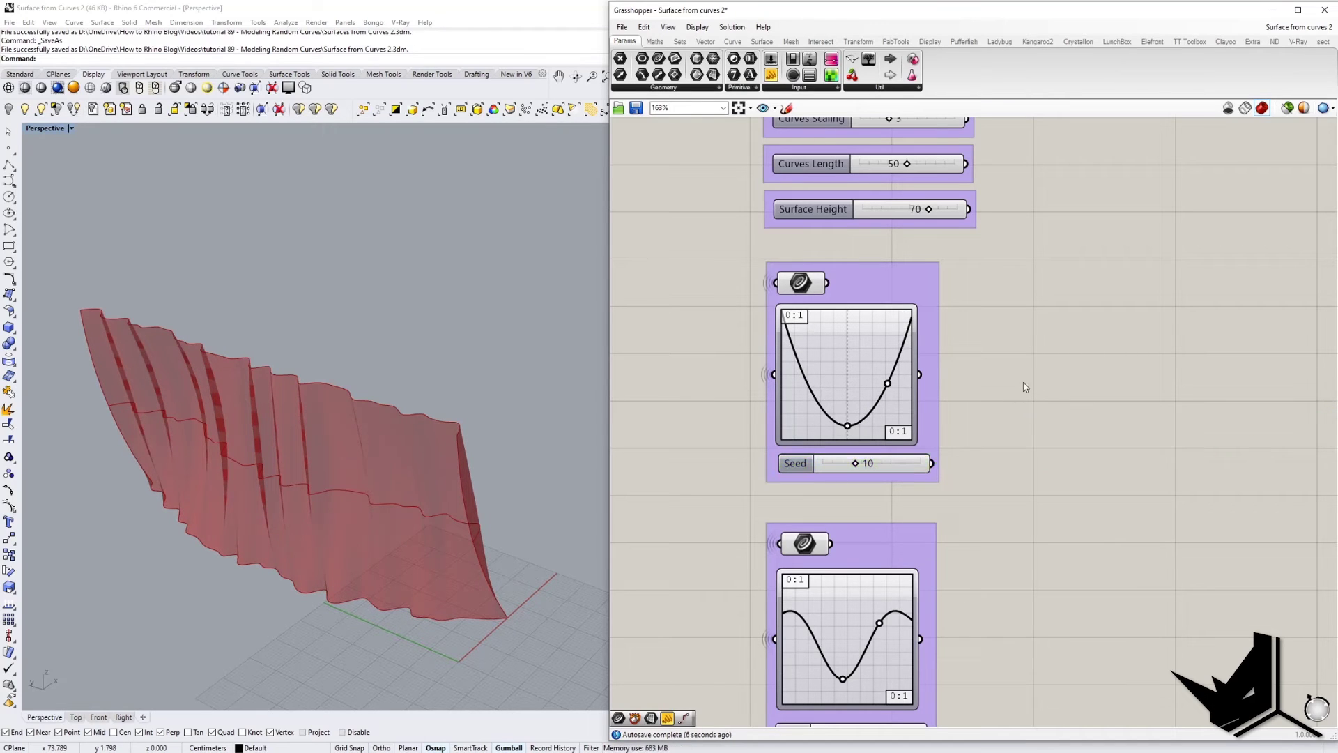
Sketch a parabola with dashed offsets, connecting strokes and variant curves beside the first graph mapper, and discard the sketch.
click(790, 109)
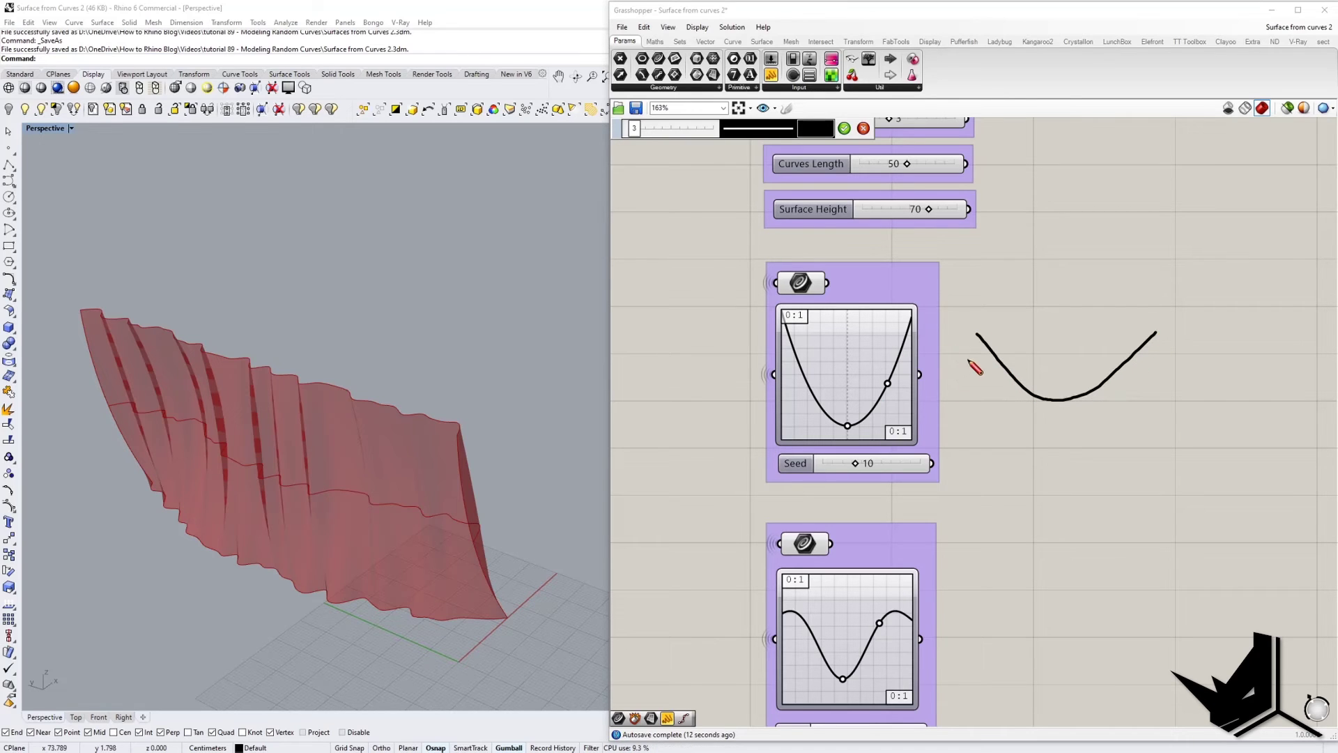
mouse_move(979, 375)
mouse_down()
mouse_move(1043, 418)
mouse_move(1079, 422)
mouse_move(1177, 343)
mouse_up()
mouse_move(993, 315)
mouse_down()
mouse_move(1012, 350)
mouse_move(1088, 372)
mouse_move(1150, 321)
mouse_up()
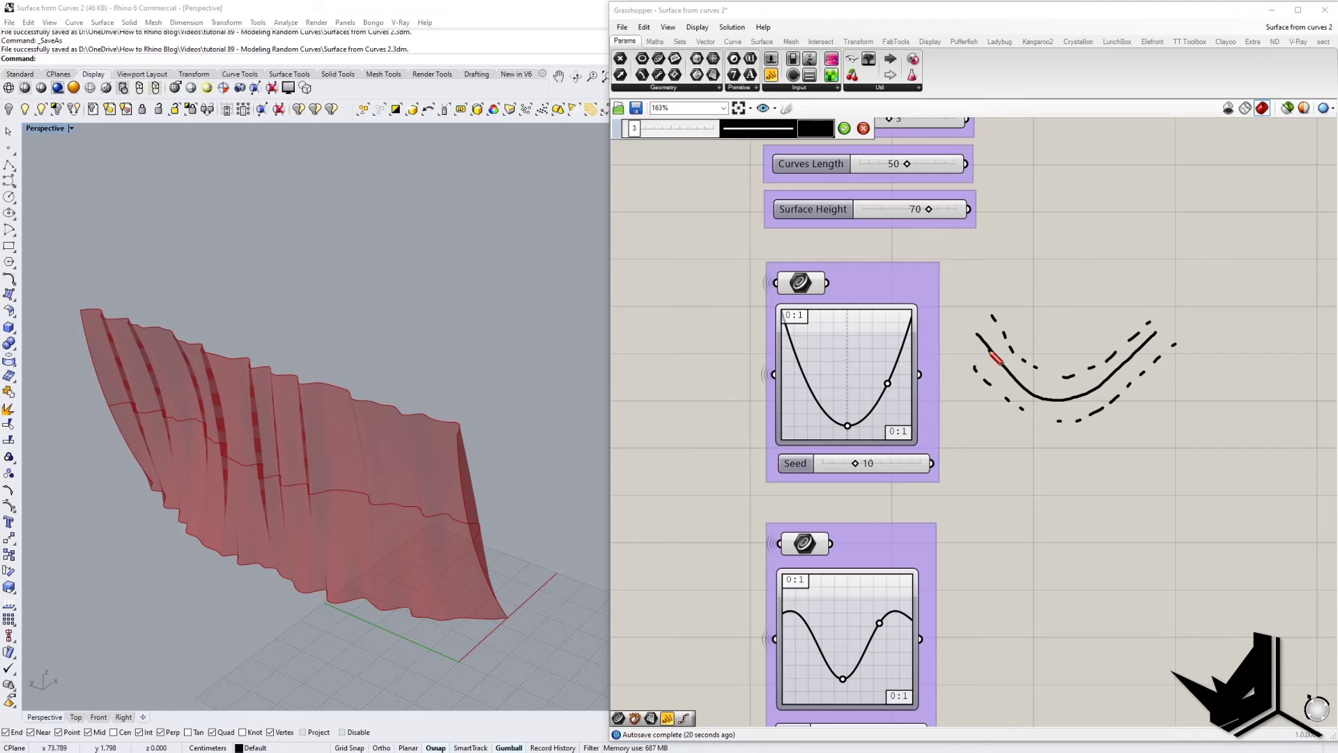
mouse_move(988, 352)
mouse_down()
mouse_move(985, 381)
mouse_move(1007, 356)
mouse_move(1004, 388)
mouse_move(1007, 350)
mouse_move(1019, 402)
mouse_move(1021, 362)
mouse_up()
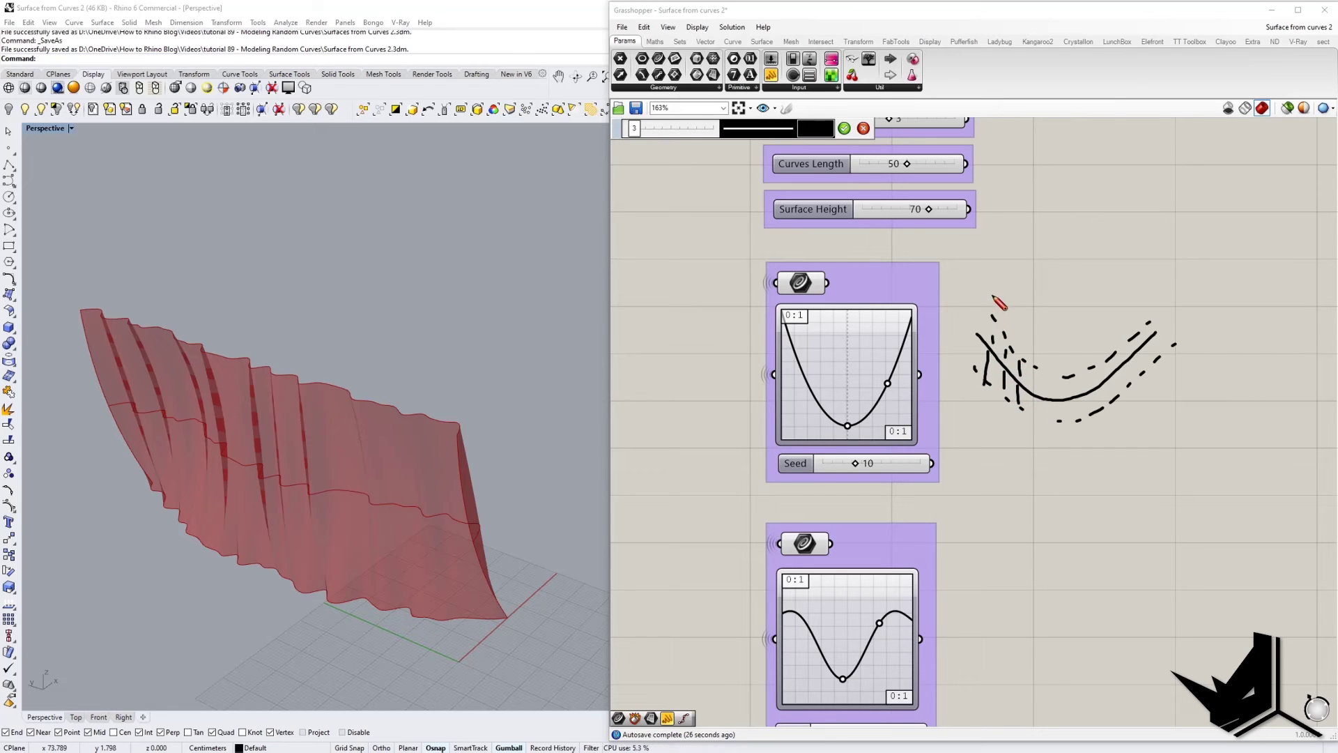
mouse_move(978, 281)
mouse_down()
mouse_move(1010, 345)
mouse_move(1097, 363)
mouse_move(1157, 293)
mouse_up()
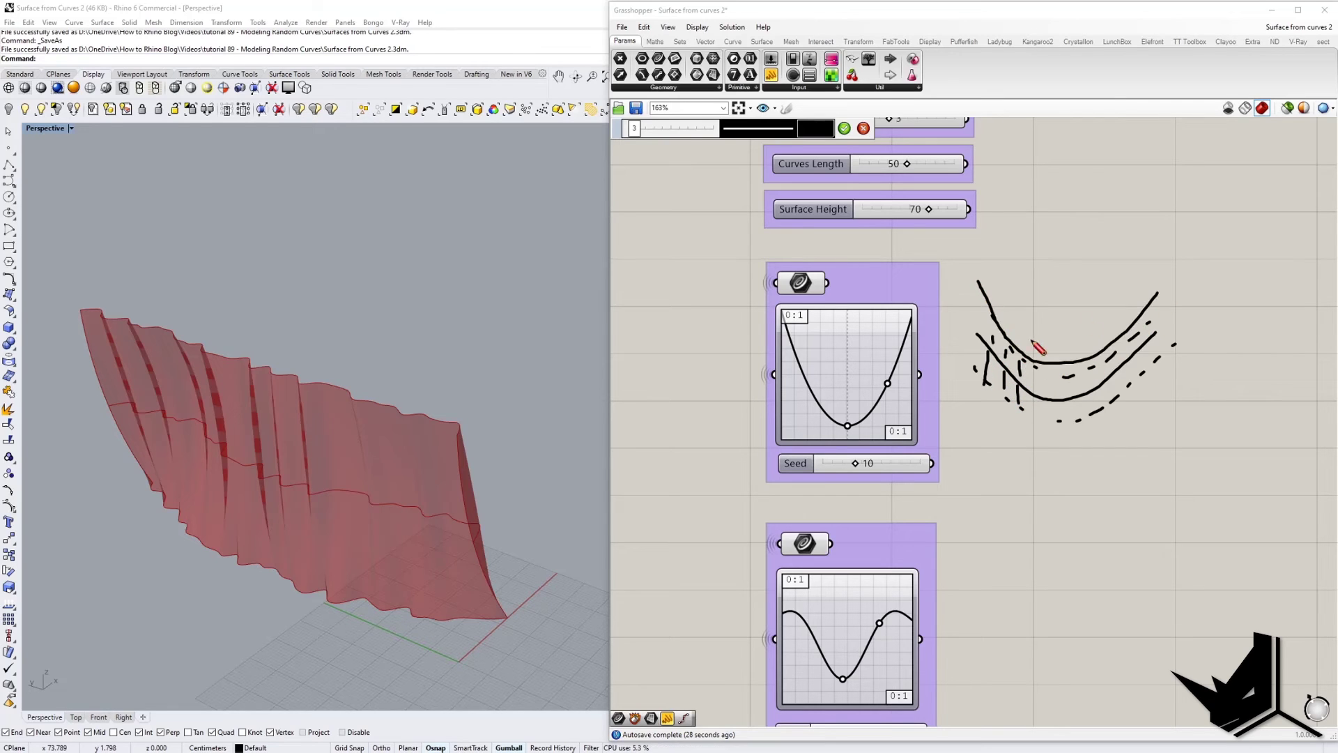
mouse_move(954, 356)
mouse_down()
mouse_move(1126, 415)
mouse_move(1208, 308)
mouse_up()
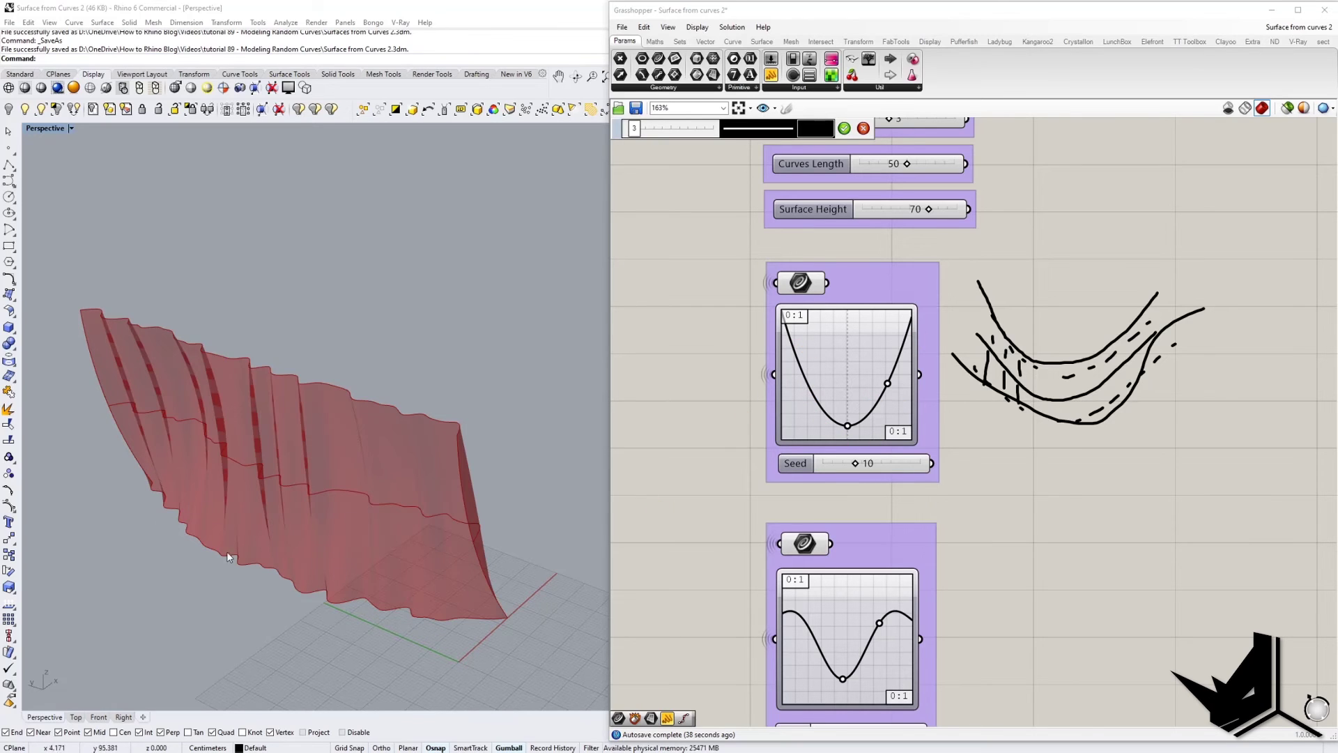
click(863, 128)
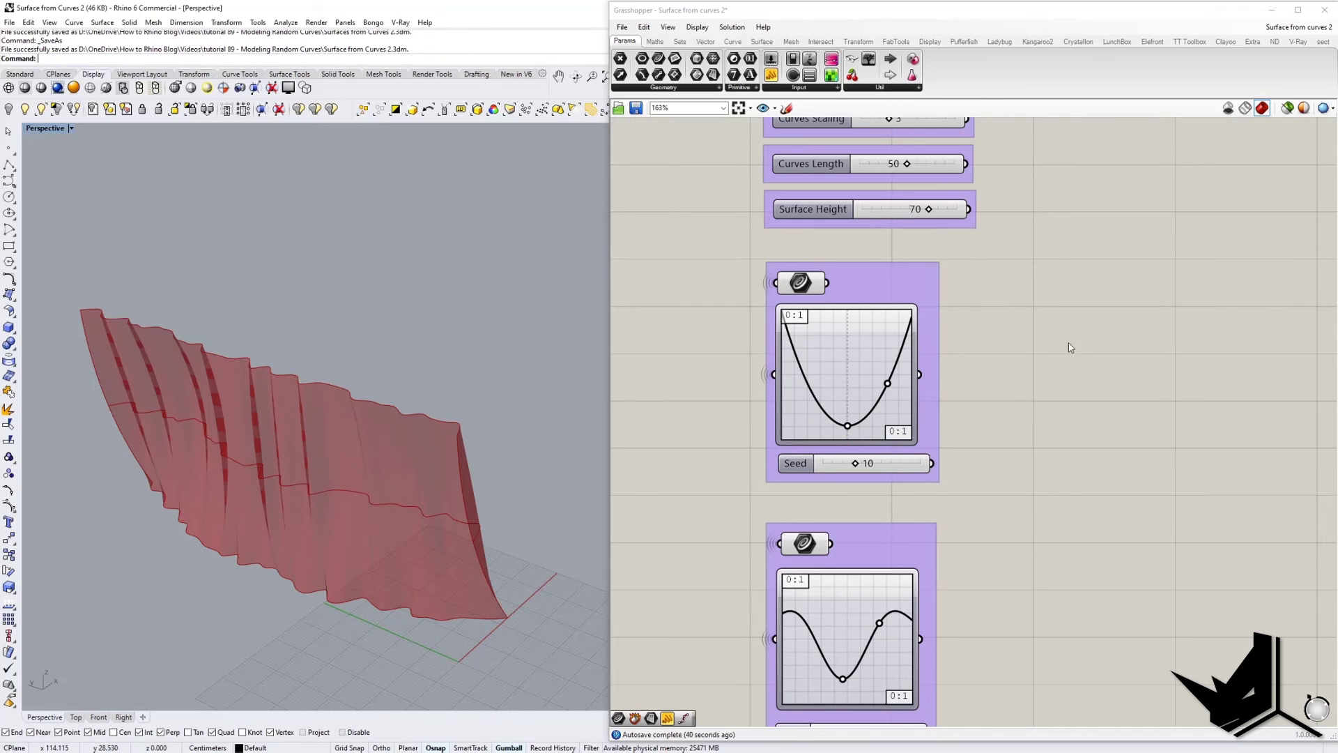
Set the Surface Height slider to 50 and inspect the surface's proportions.
right_drag(409, 531, 299, 501)
right_drag(1118, 425, 1044, 475)
scroll(1009, 453, down, 1)
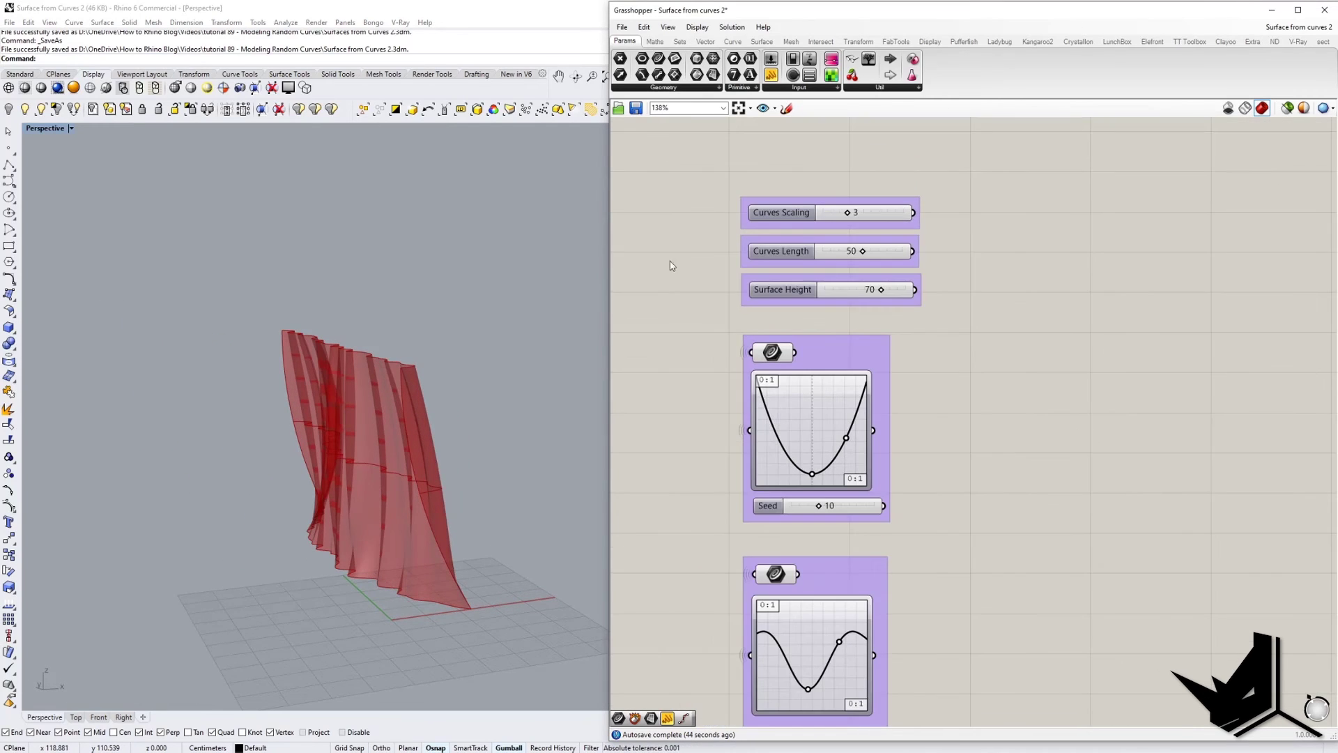
right_drag(689, 271, 691, 303)
right_drag(396, 394, 488, 416)
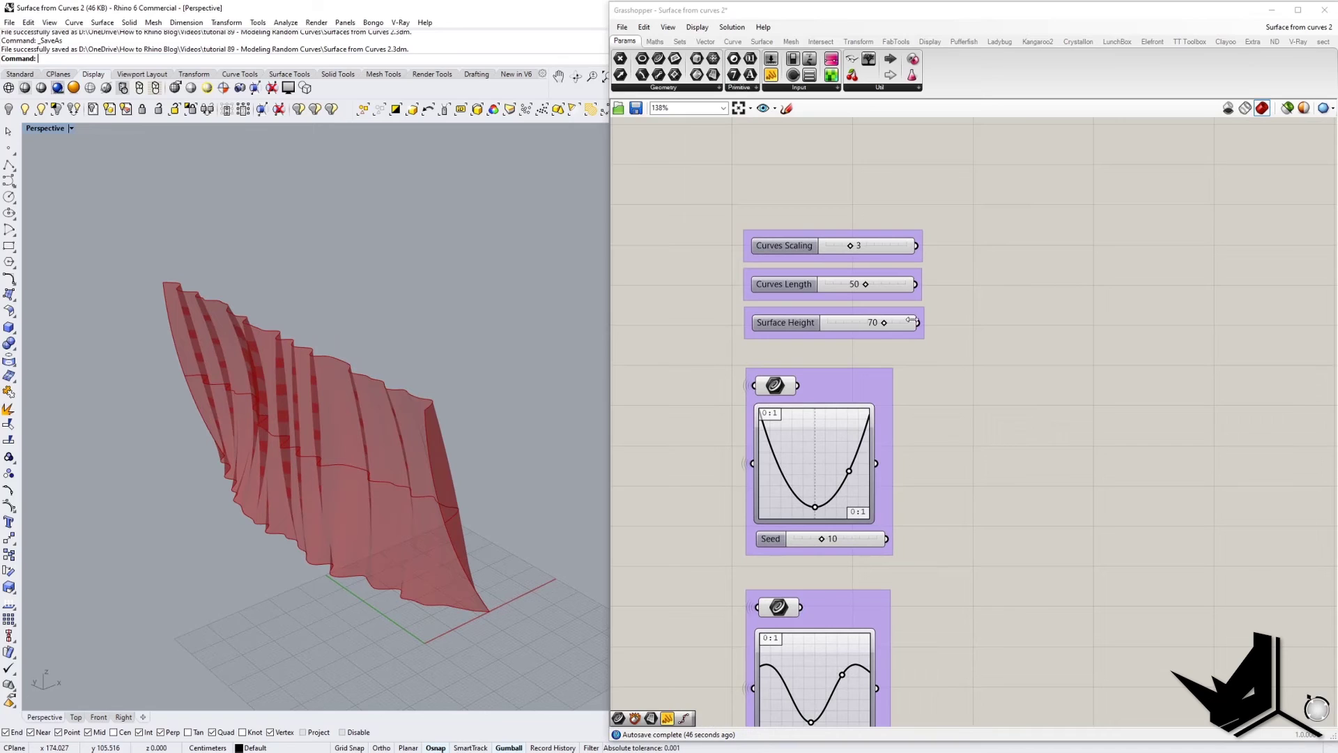
double_click(873, 324)
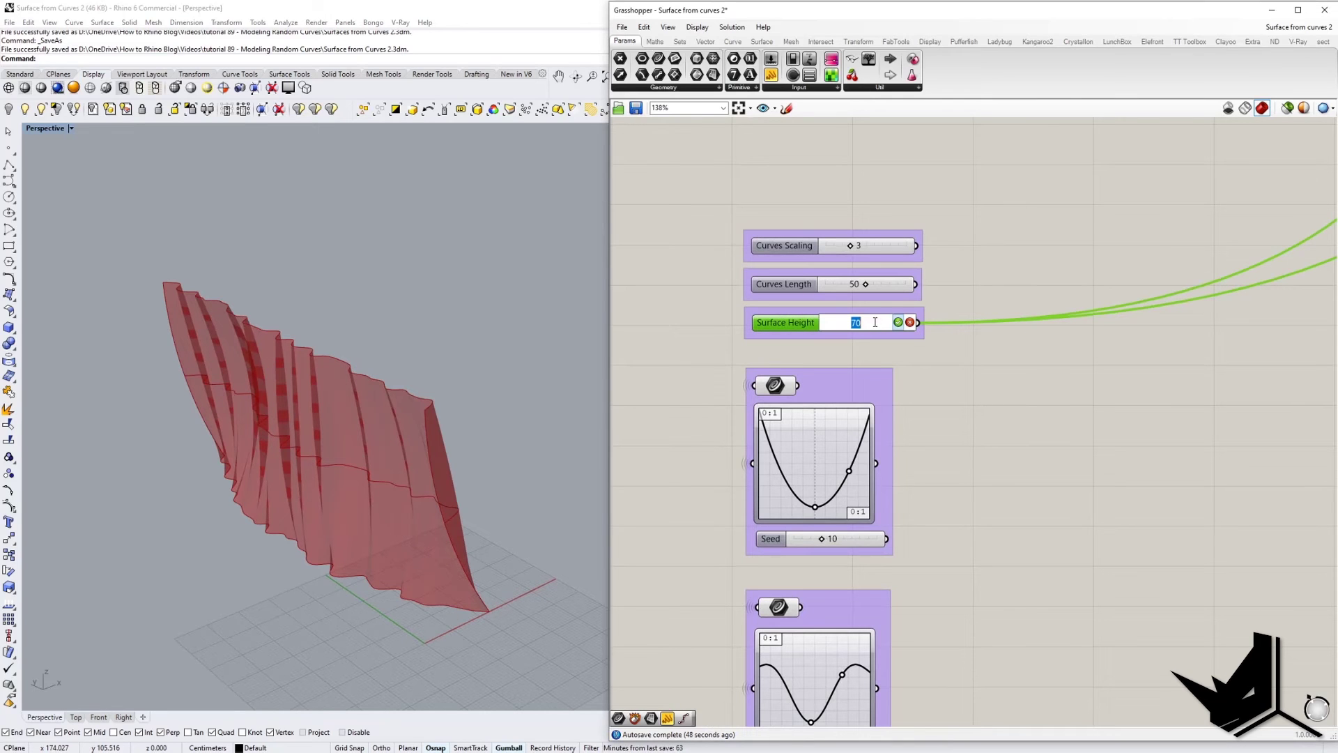
key(Return)
right_drag(397, 467, 360, 529)
scroll(362, 529, up, 4)
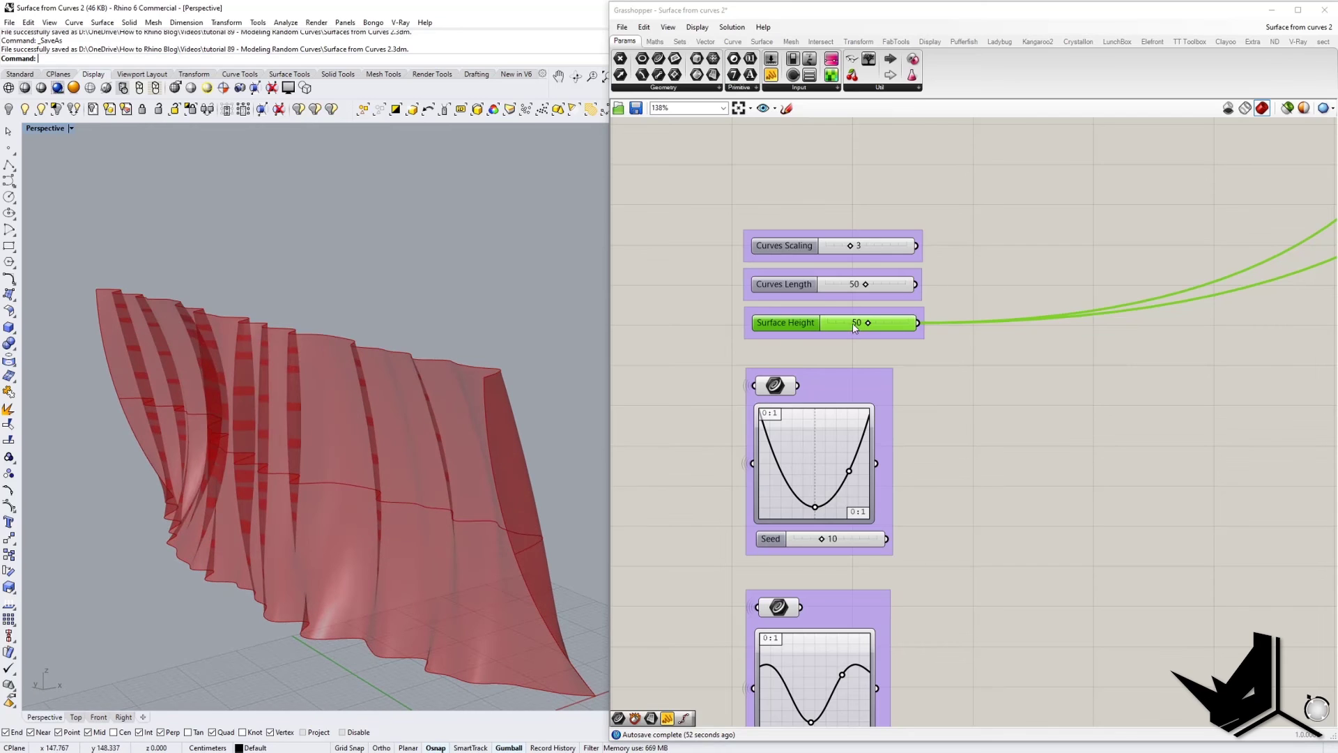
Try Curves Scaling values of 4, 2 and 5, inspecting the surface each time, and restore the slider to 3.
click(860, 249)
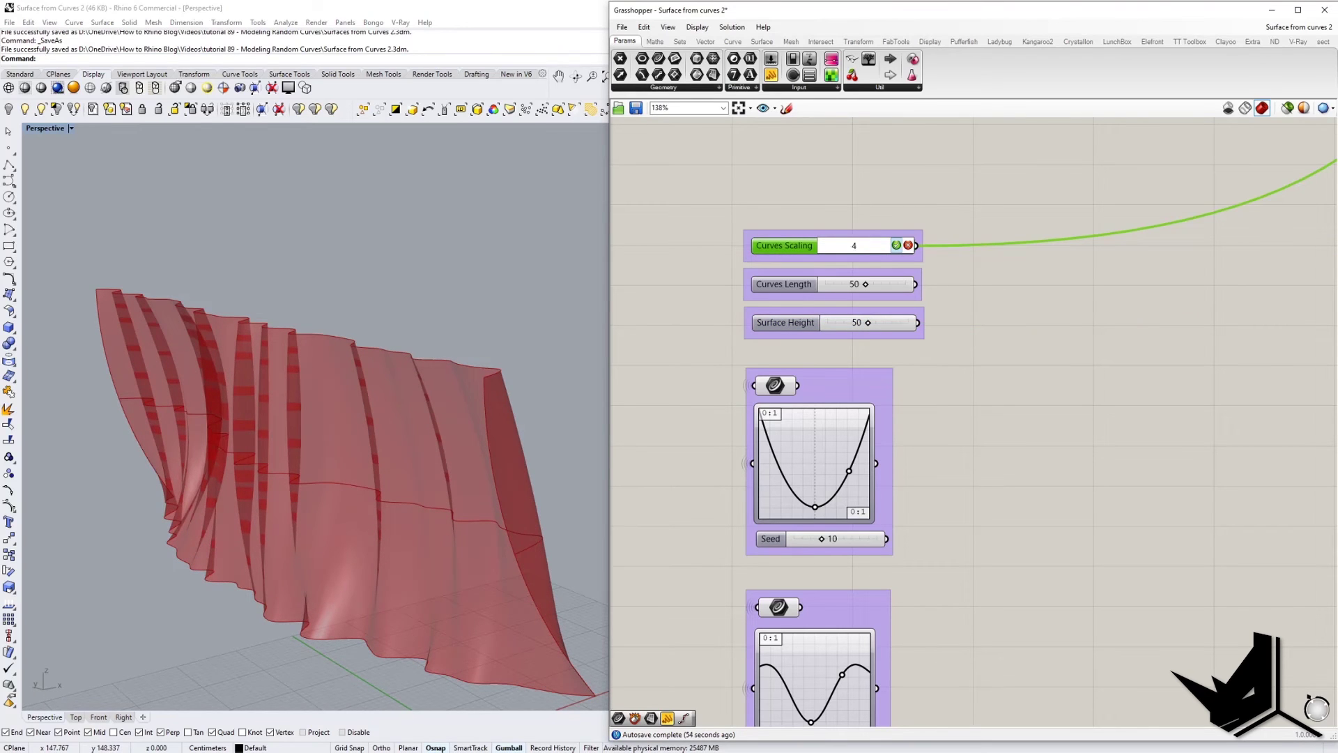
key(Return)
right_drag(376, 448, 502, 391)
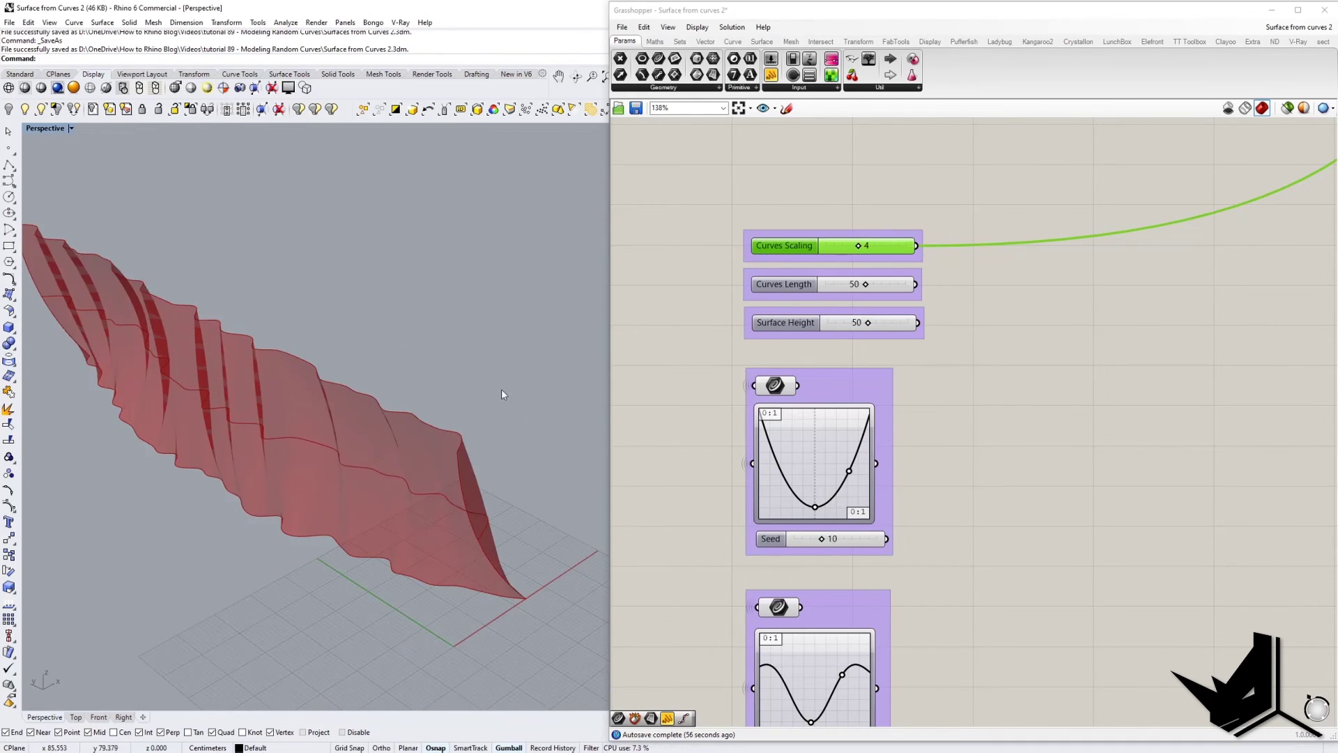
double_click(870, 245)
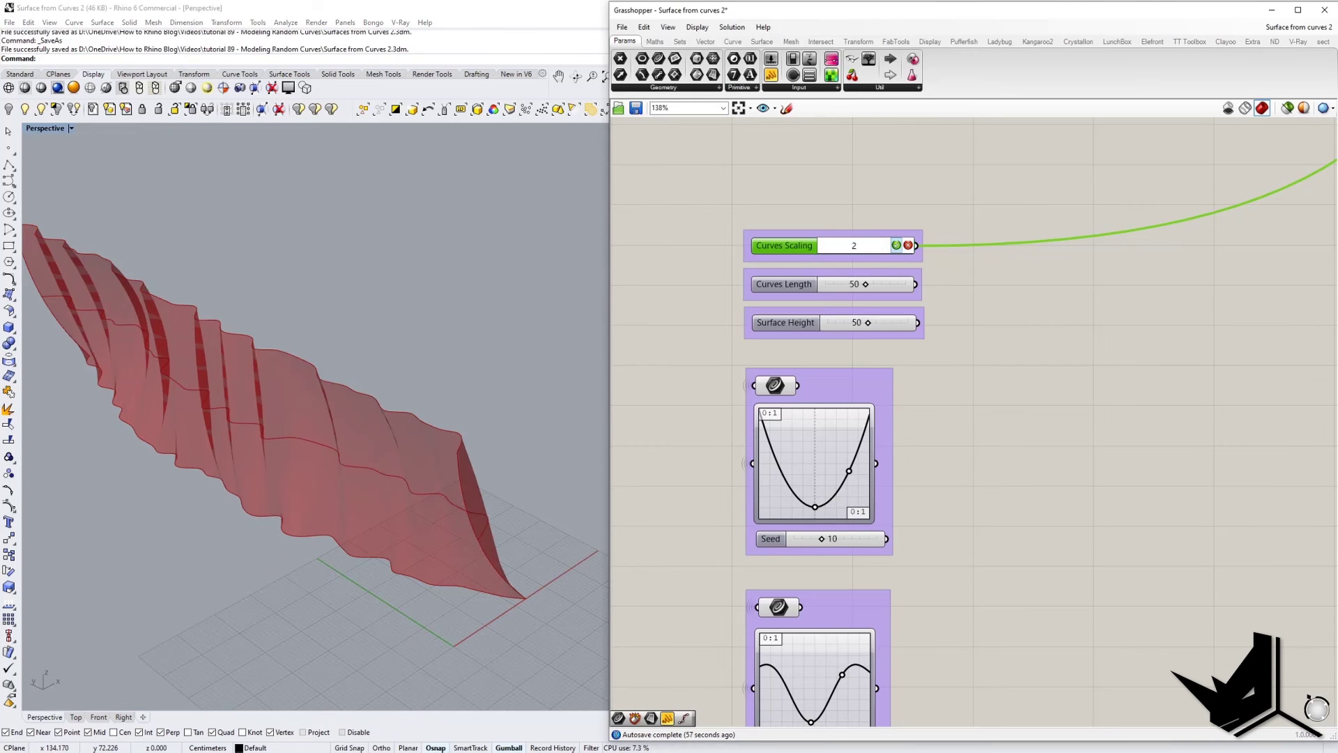
key(Return)
right_drag(577, 422, 495, 421)
double_click(853, 245)
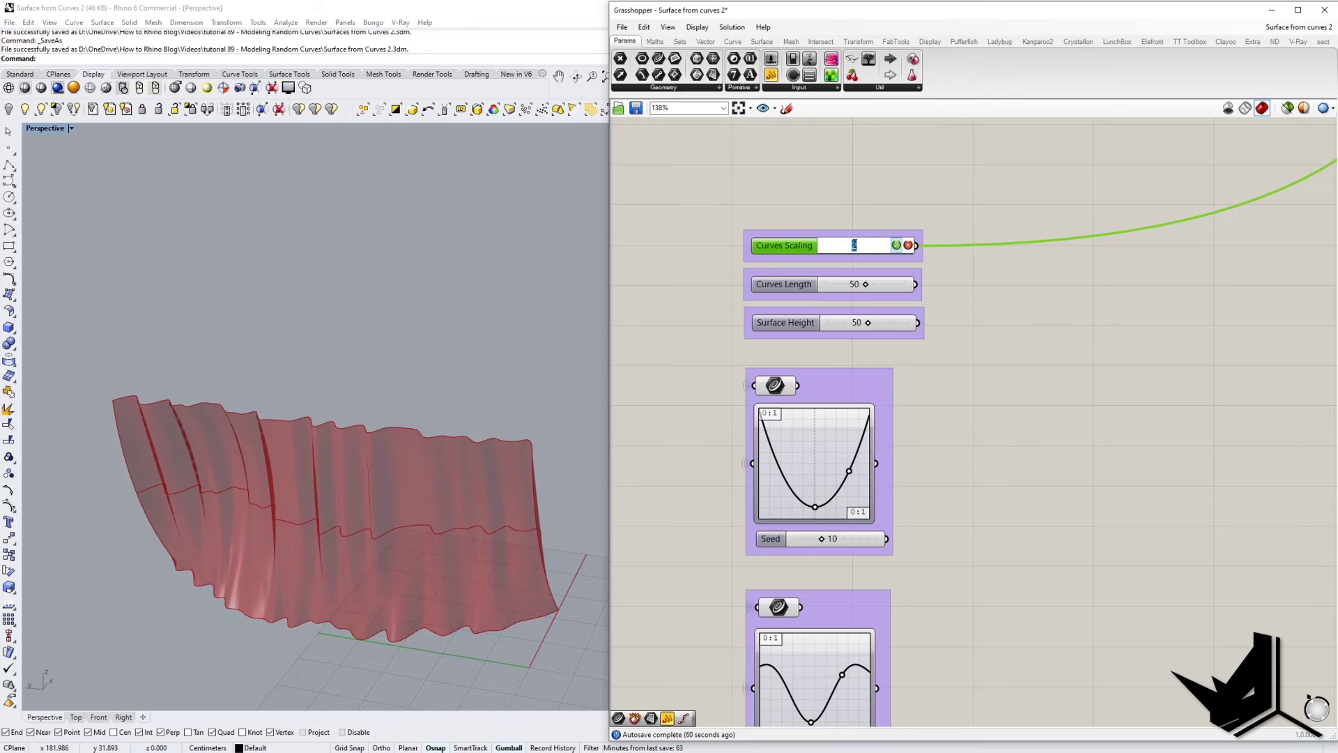
key(Return)
right_drag(416, 475, 347, 474)
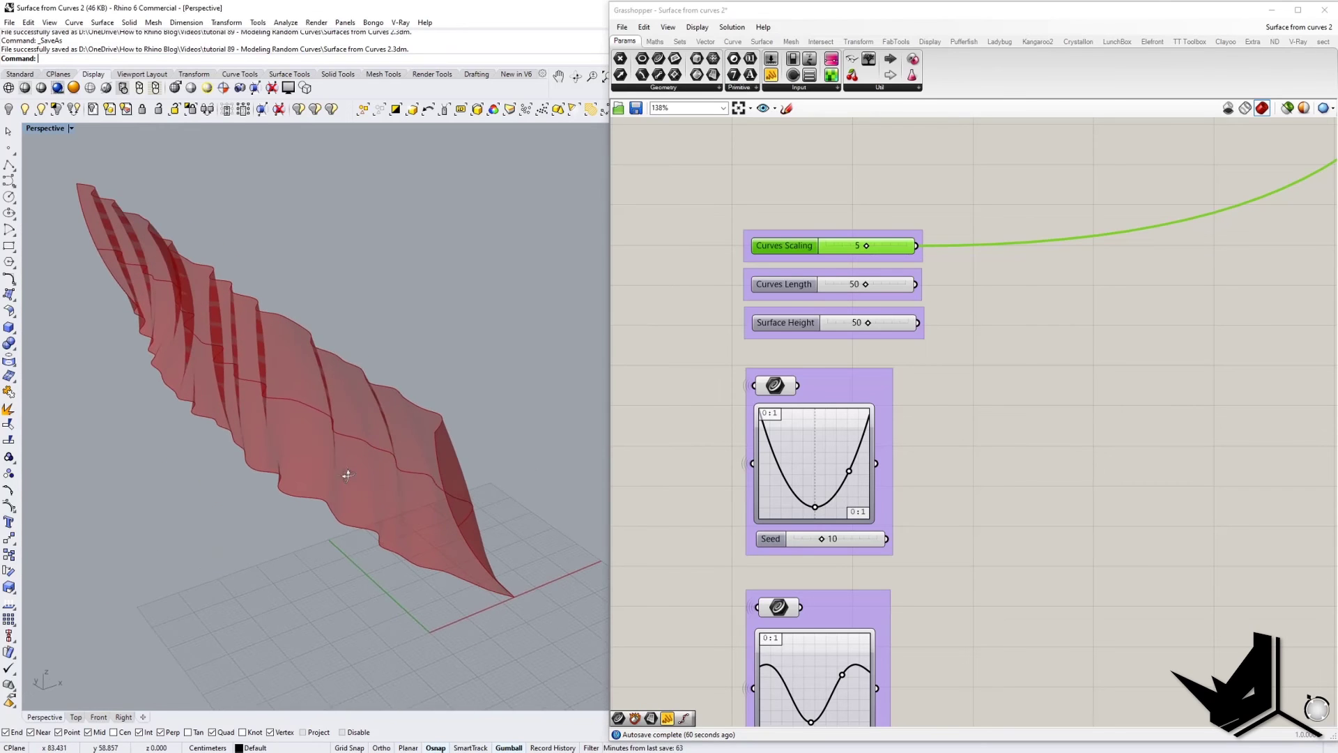
double_click(850, 246)
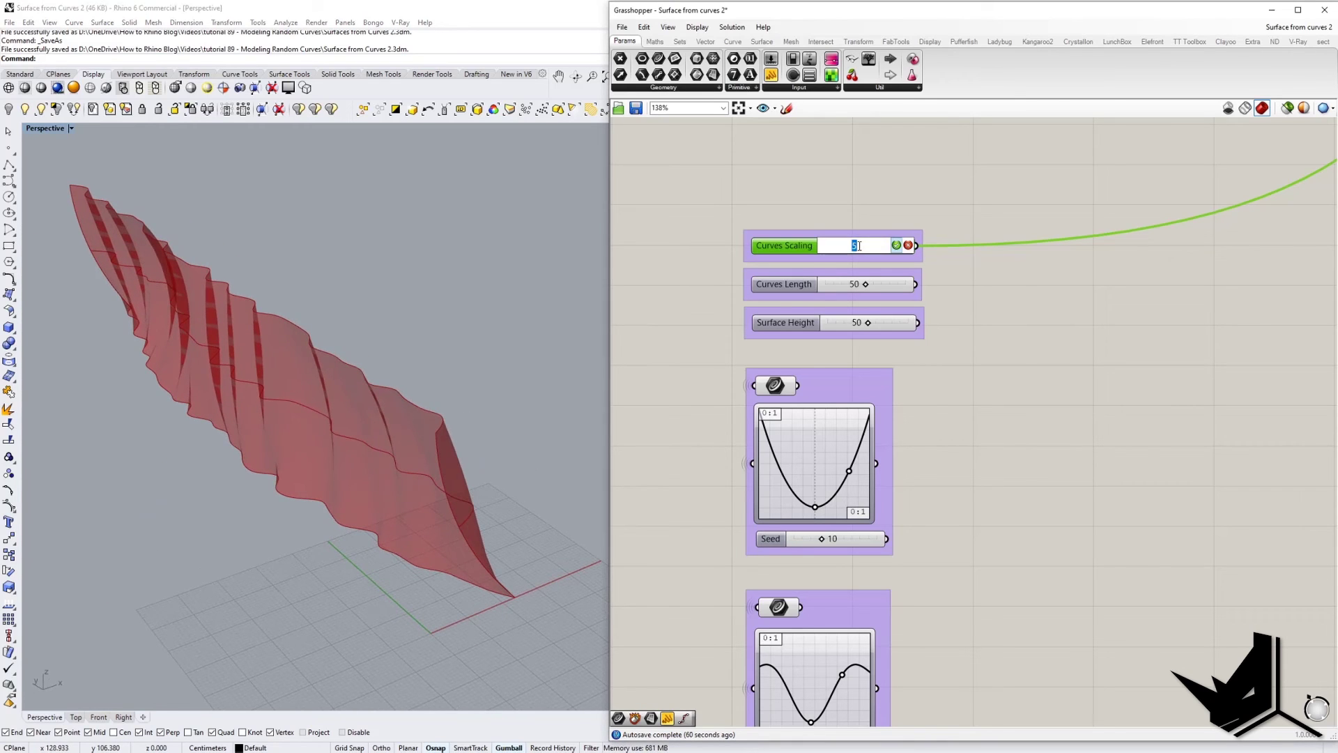
key(Return)
mouse_move(418, 377)
right_down()
mouse_move(373, 370)
mouse_move(433, 404)
mouse_move(405, 405)
mouse_move(425, 401)
right_up()
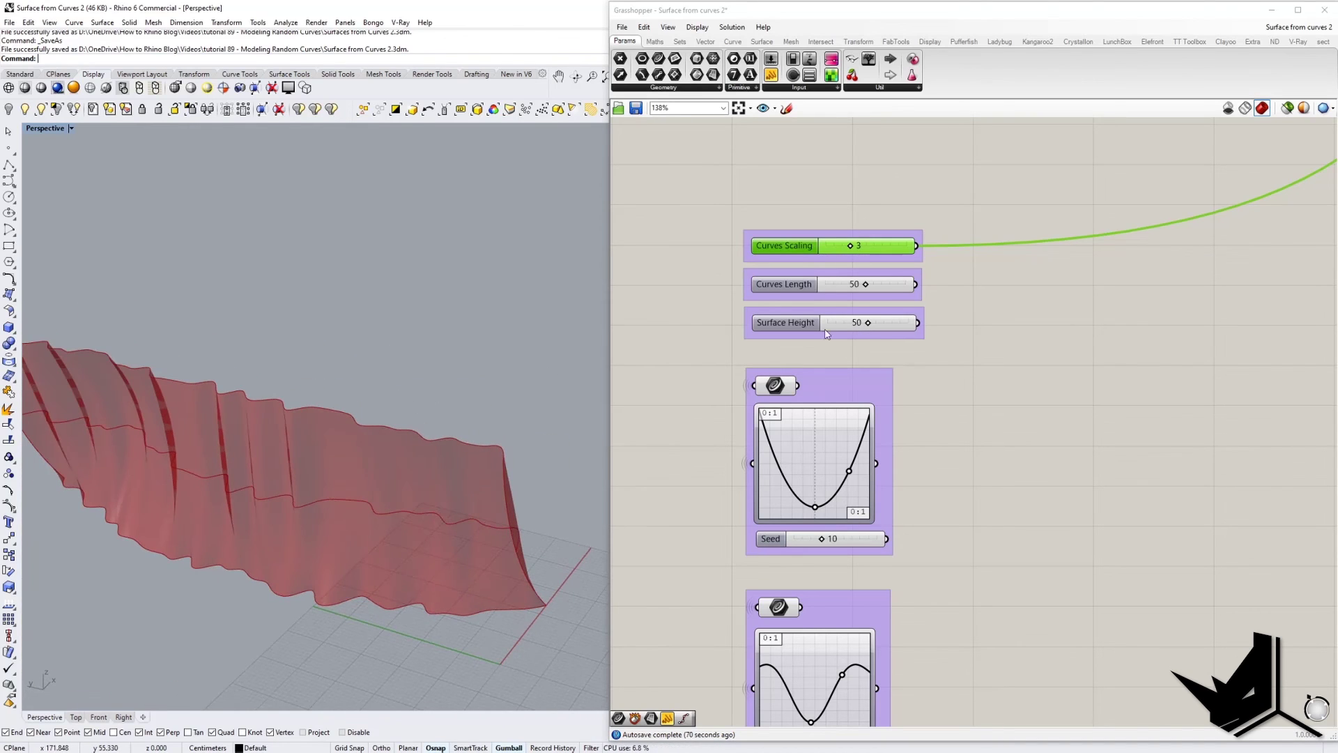
Set the Surface Height slider to 80 and inspect the taller surface.
double_click(858, 325)
text(80)
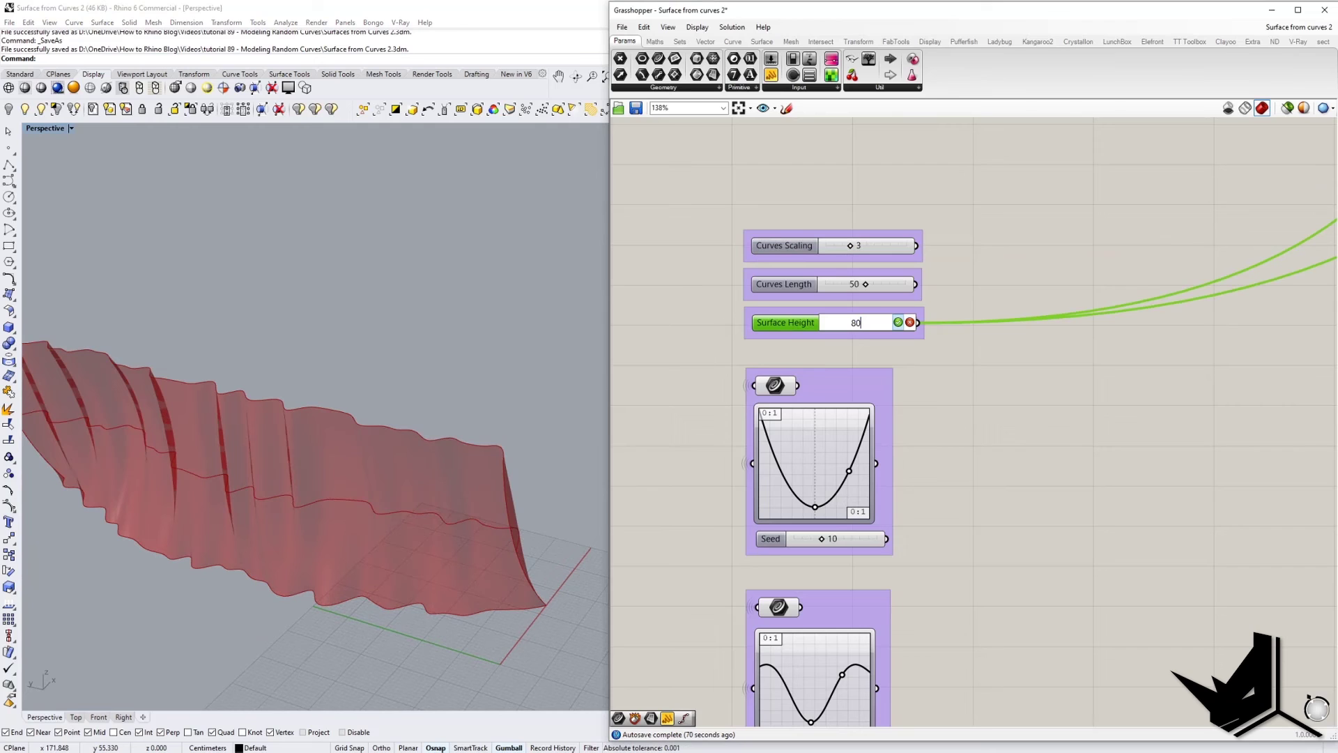
key(Return)
shift+right_drag(328, 430, 370, 433)
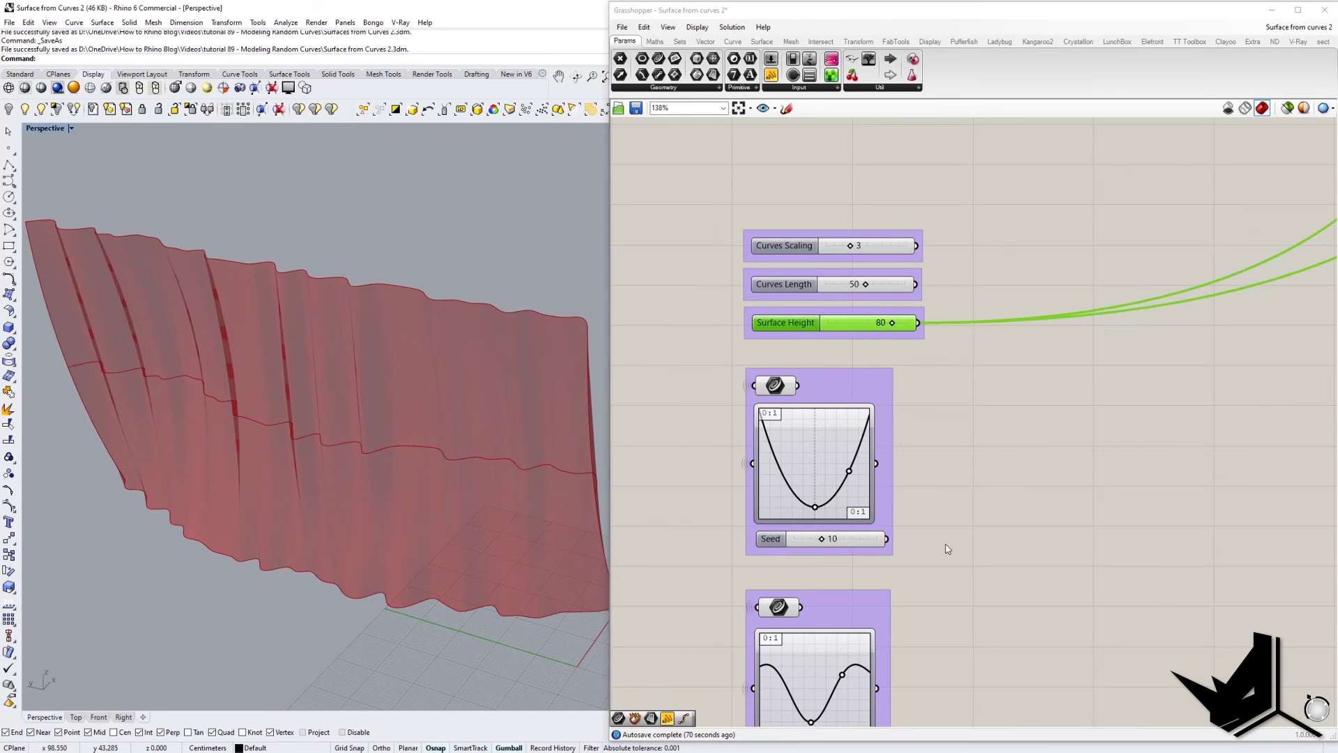
Highlight the surface parameter below the Extrusion Distance slider to identify the lofted surface in the viewport.
scroll(947, 549, down, 2)
right_drag(946, 550, 955, 388)
right_drag(973, 568, 961, 400)
right_drag(490, 534, 473, 501)
right_drag(987, 571, 954, 488)
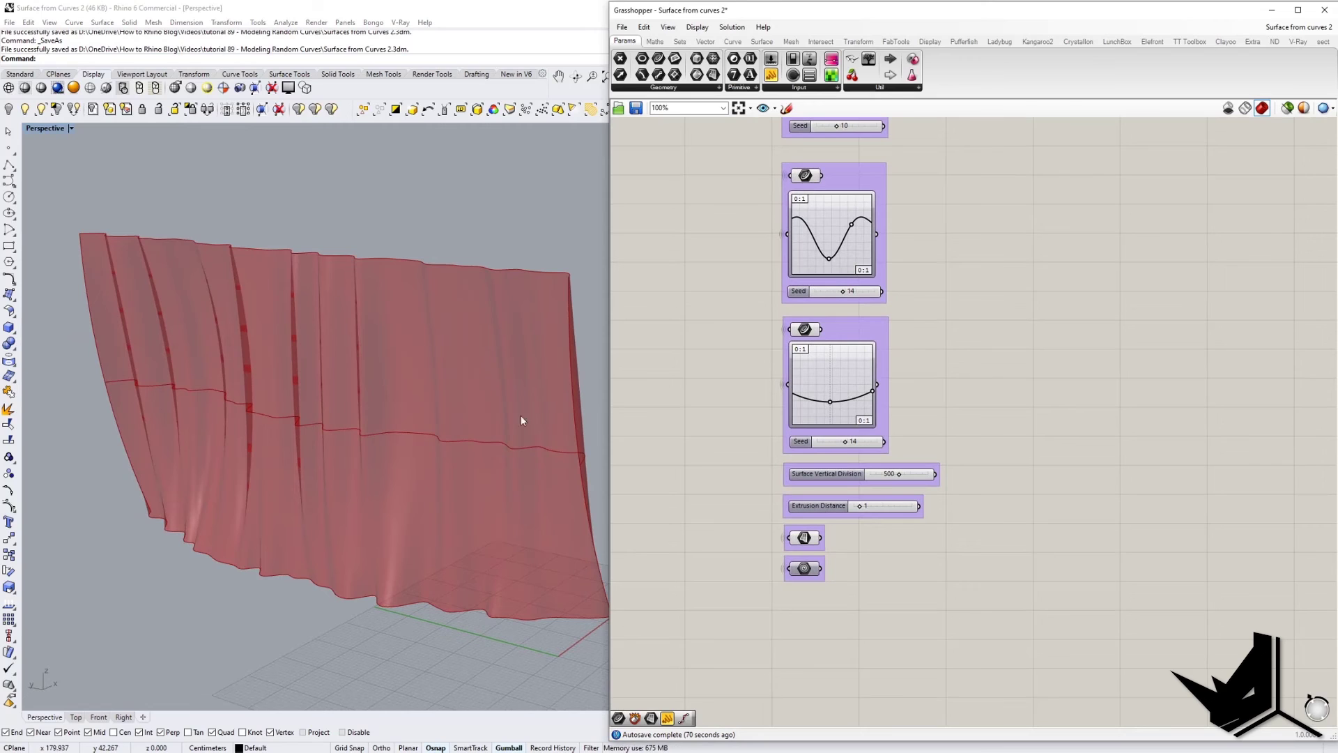
right_drag(548, 418, 446, 450)
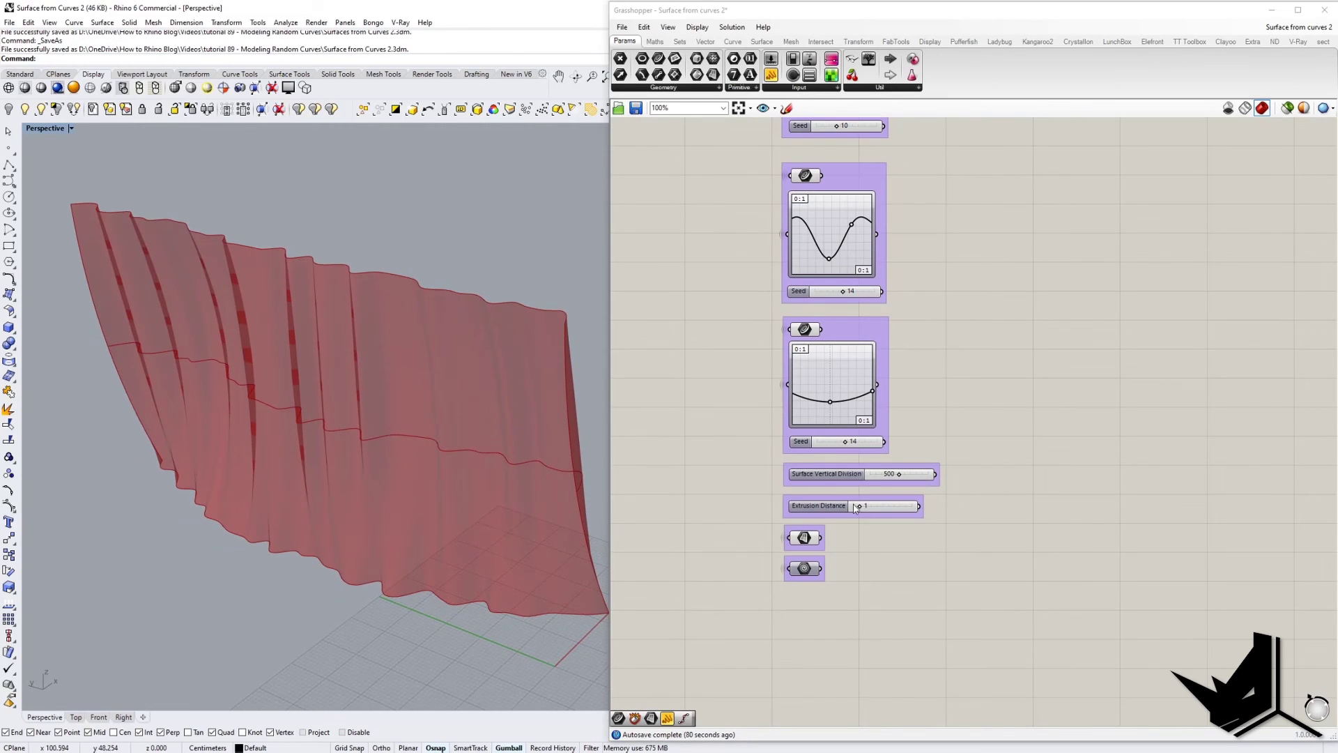
click(804, 538)
right_click(803, 538)
click(767, 610)
scroll(782, 516, up, 5)
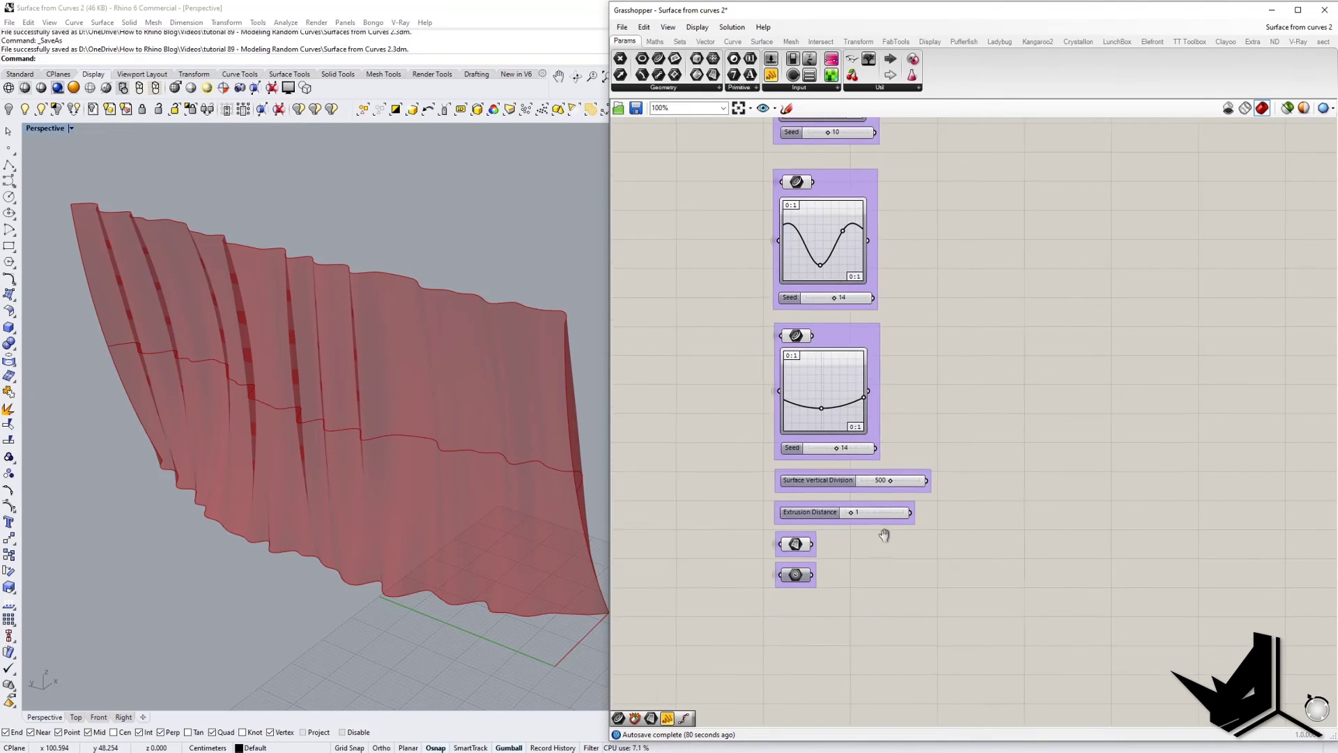
click(783, 490)
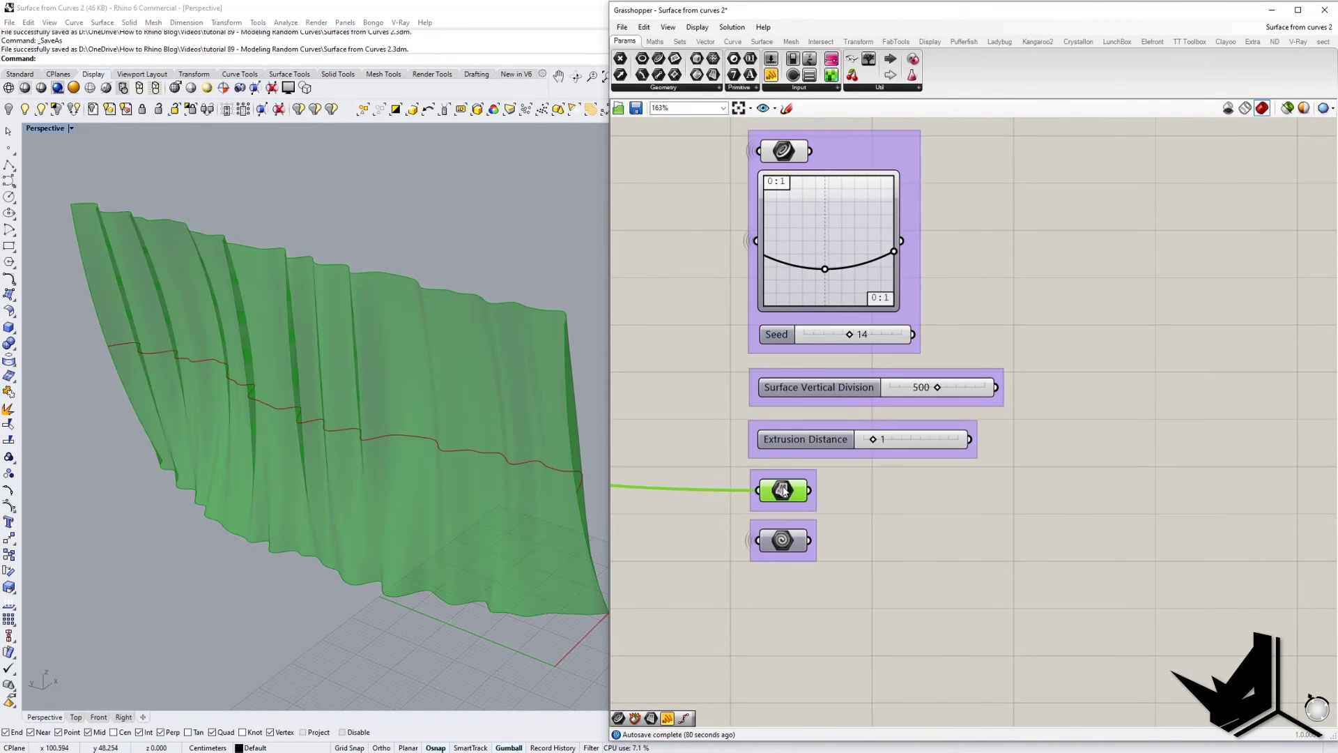
click(906, 500)
Turn on the preview of the Geo parameter below the surface parameter and inspect the extruded vertical fins up close.
click(791, 543)
right_click(788, 541)
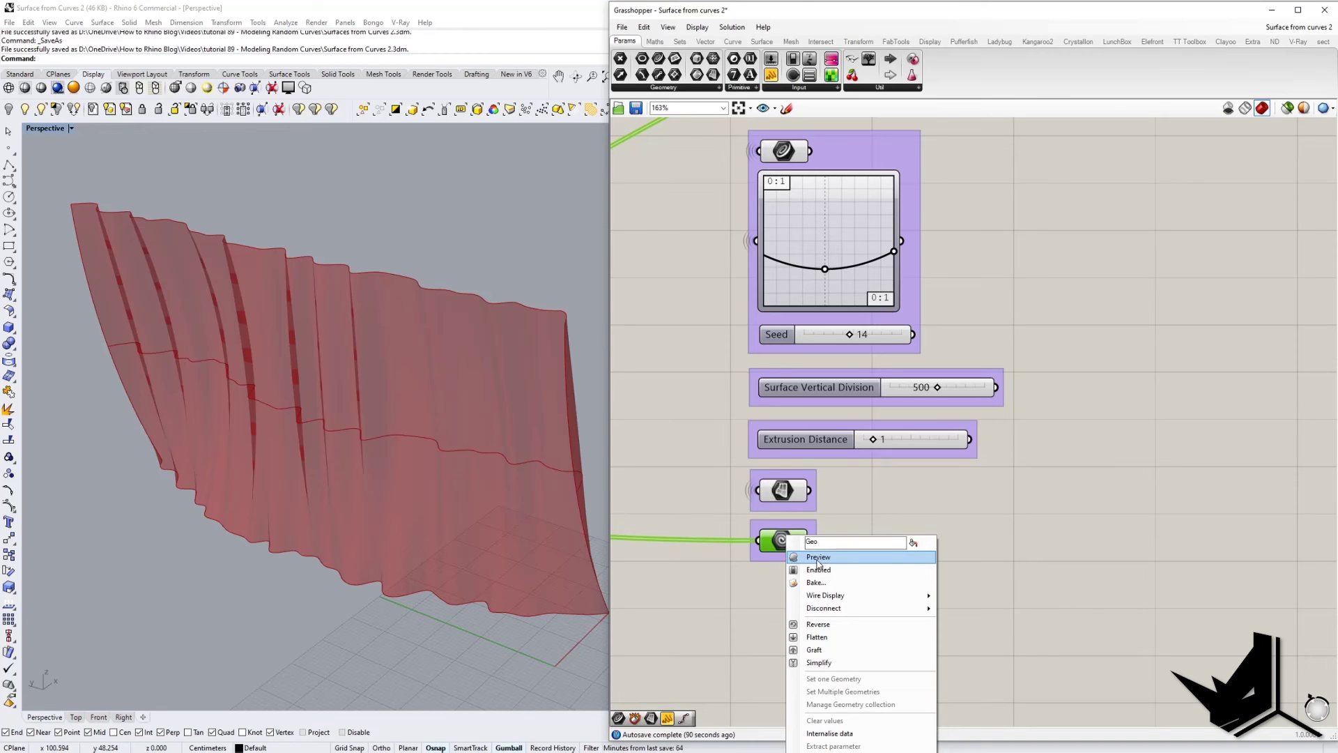
click(821, 559)
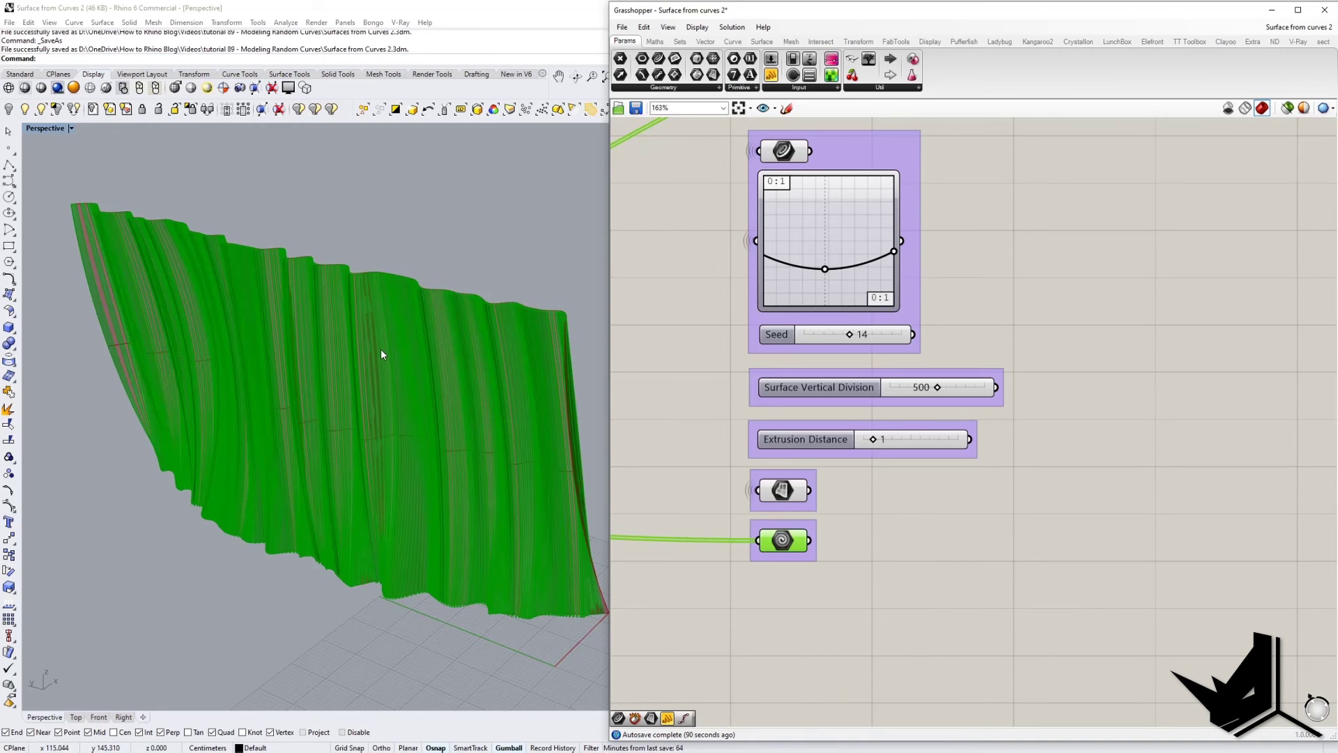
right_drag(418, 409, 463, 410)
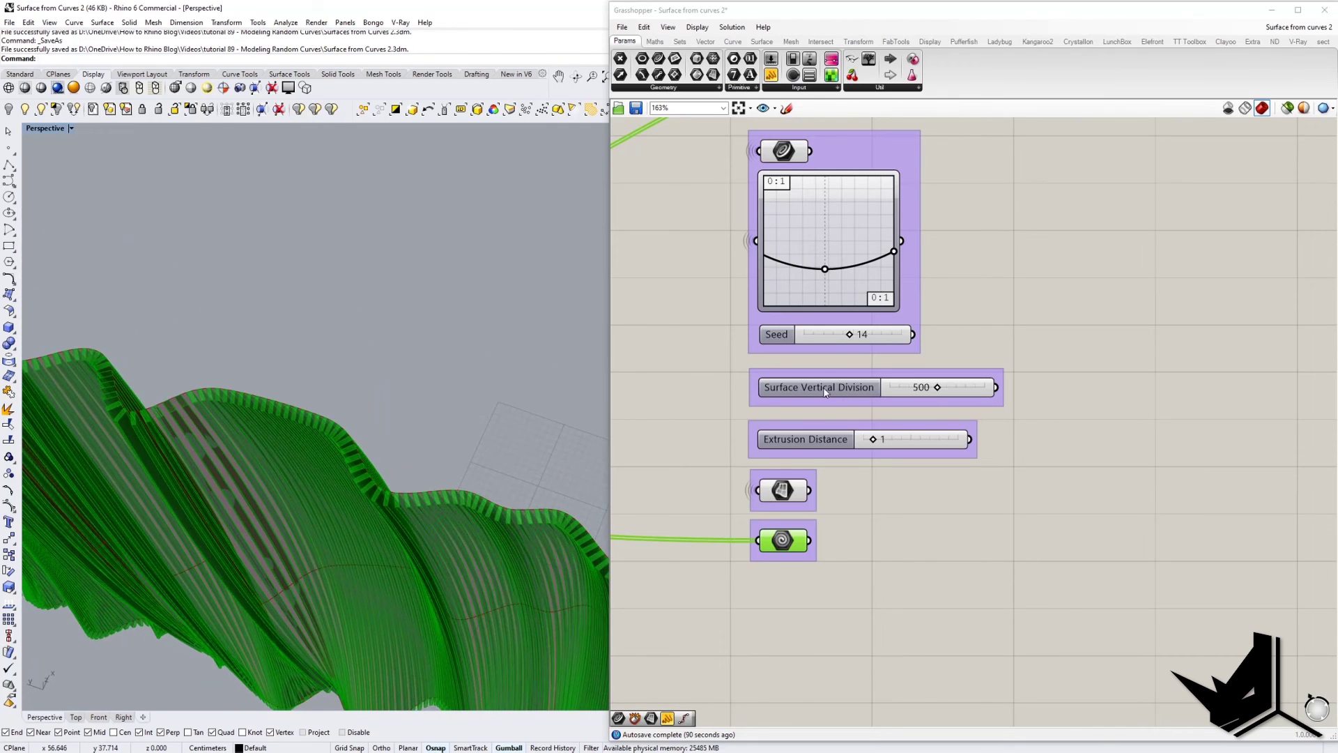
Set the Surface Vertical Division slider to 250 and the Extrusion Distance slider to 2, inspecting the fins in the viewport.
double_click(932, 389)
text(250)
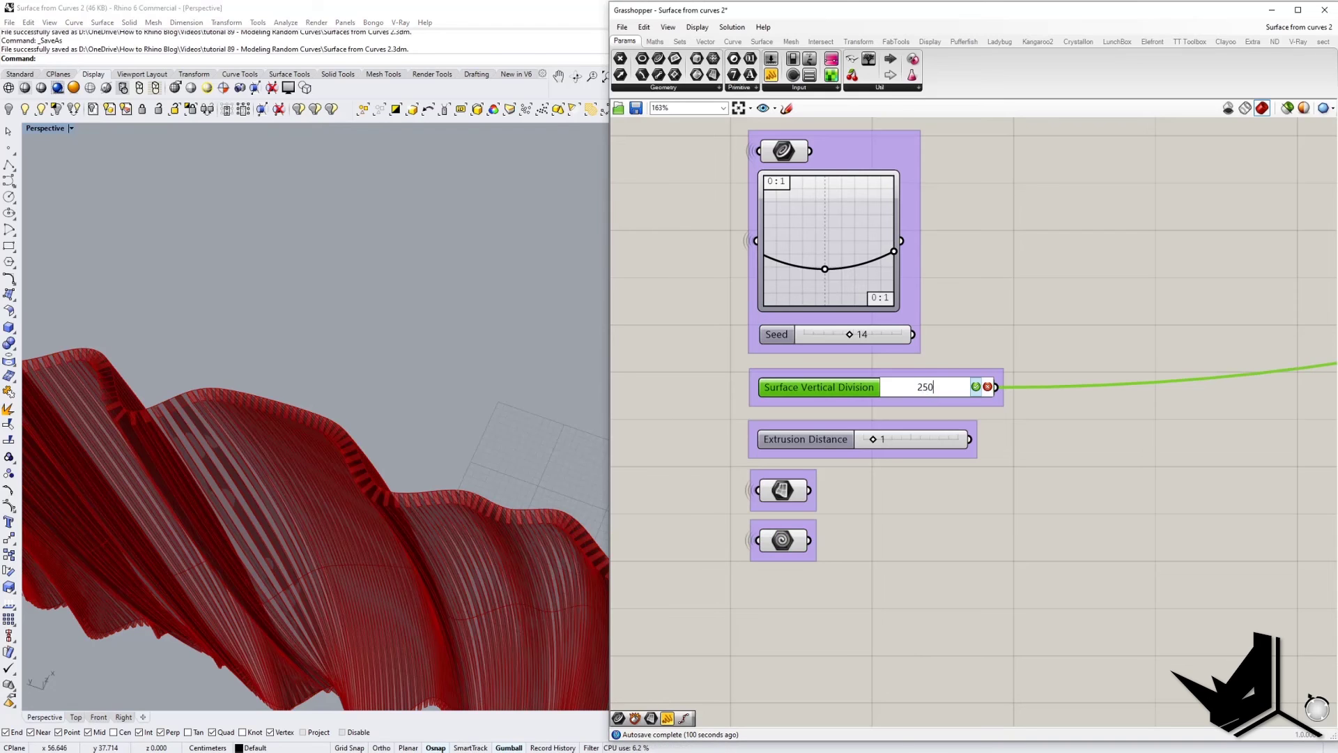
click(976, 387)
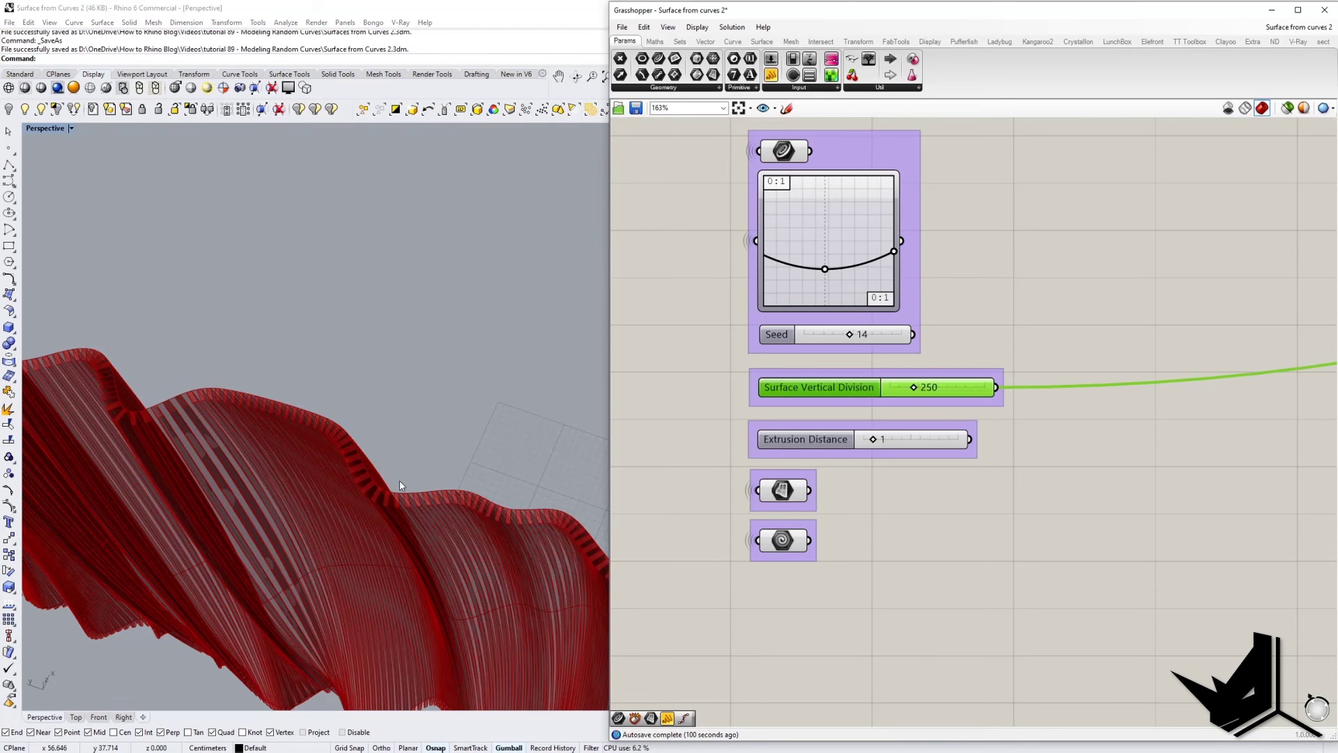
right_drag(398, 496, 341, 443)
double_click(882, 441)
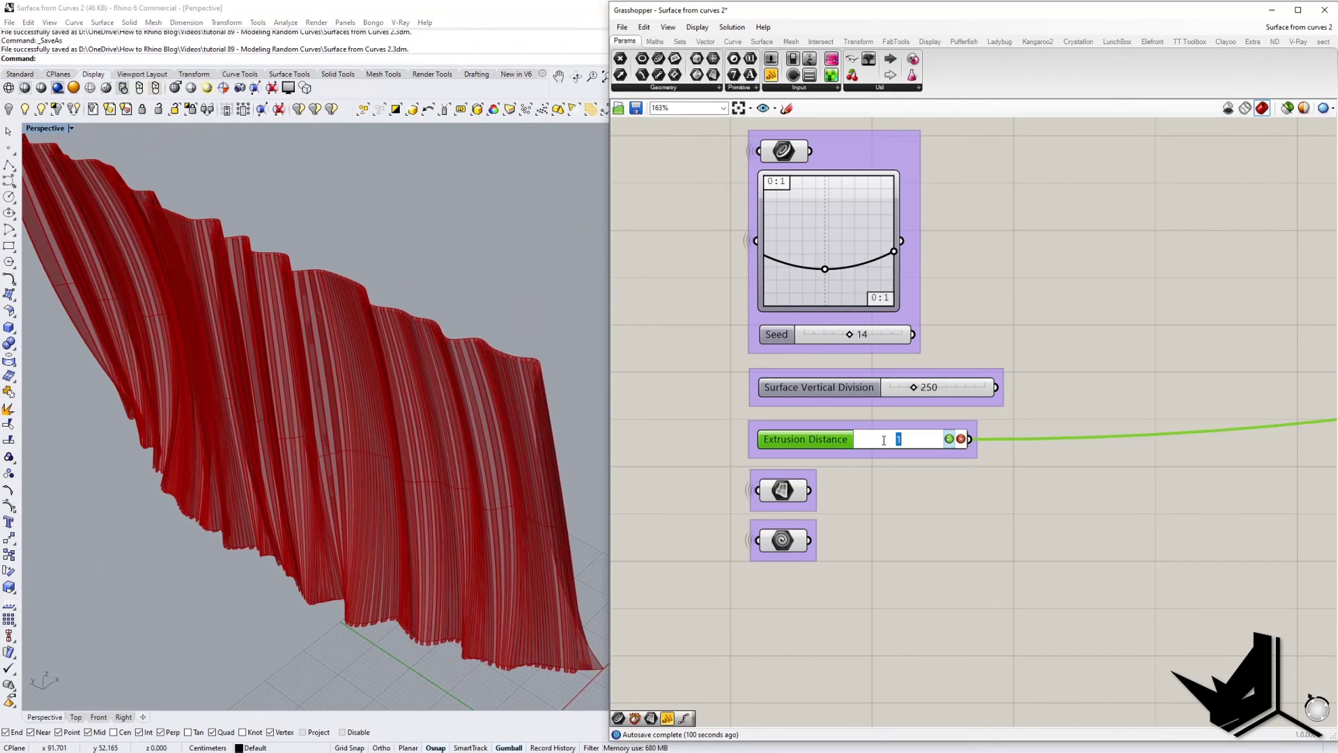
click(950, 439)
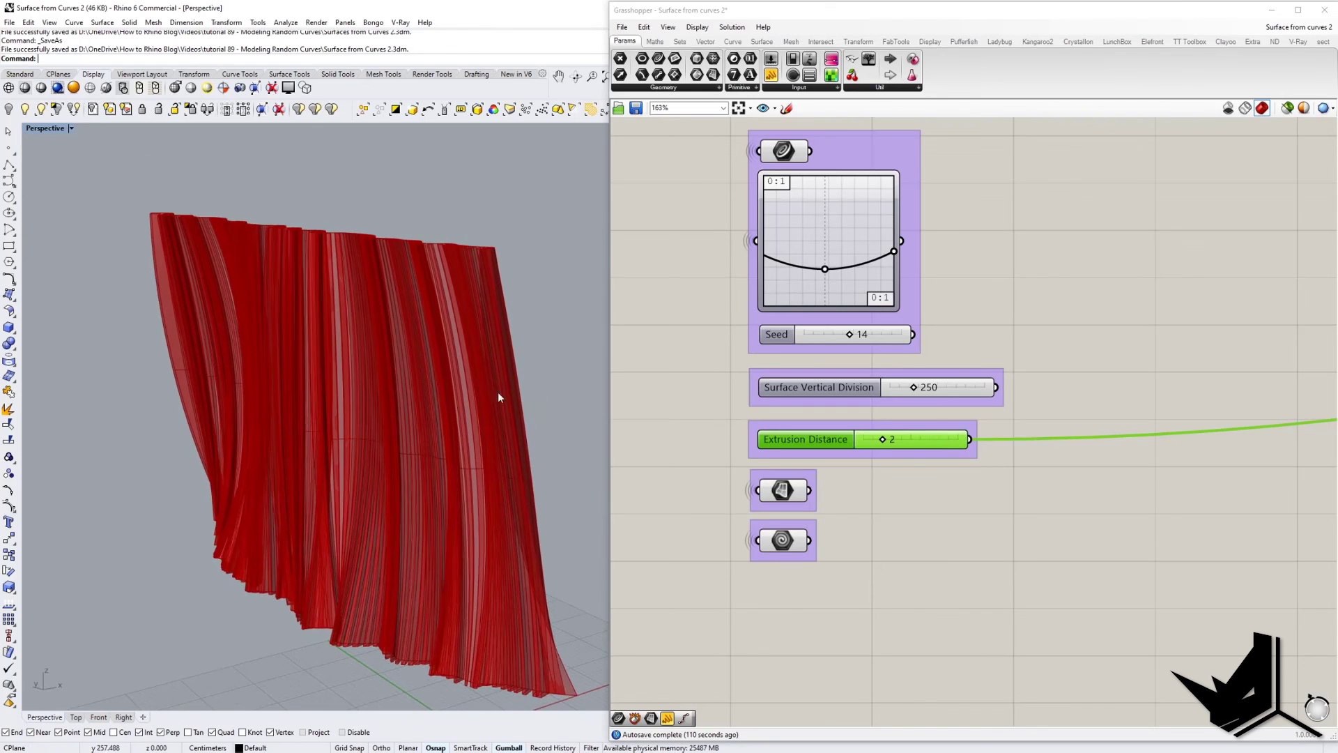
Turn off the preview of the surface parameter and inspect the extruded fins on their own.
click(782, 490)
right_click(783, 492)
click(813, 518)
right_drag(353, 391, 421, 457)
Turn off the Geo parameter's preview, turn on the surface parameter's preview and inspect the plain lofted surface.
click(781, 540)
right_click(796, 543)
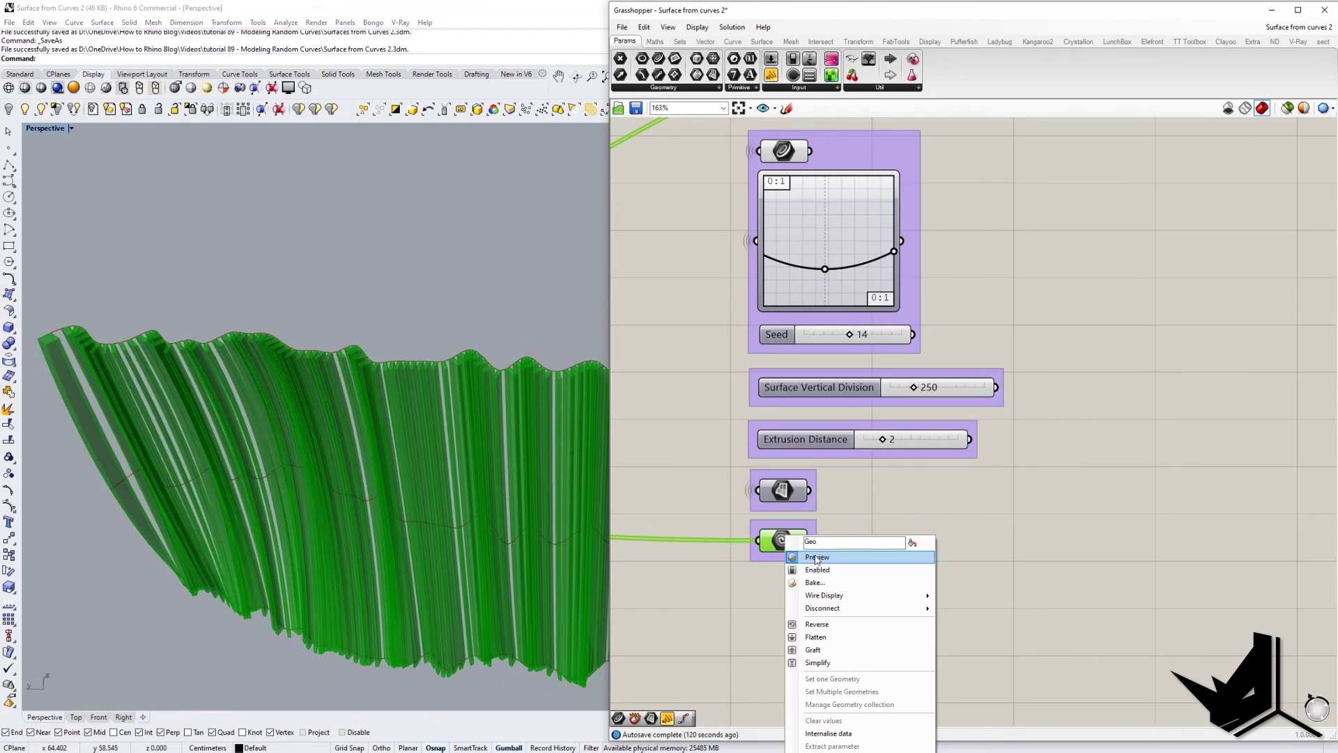
click(825, 554)
click(789, 495)
right_click(790, 495)
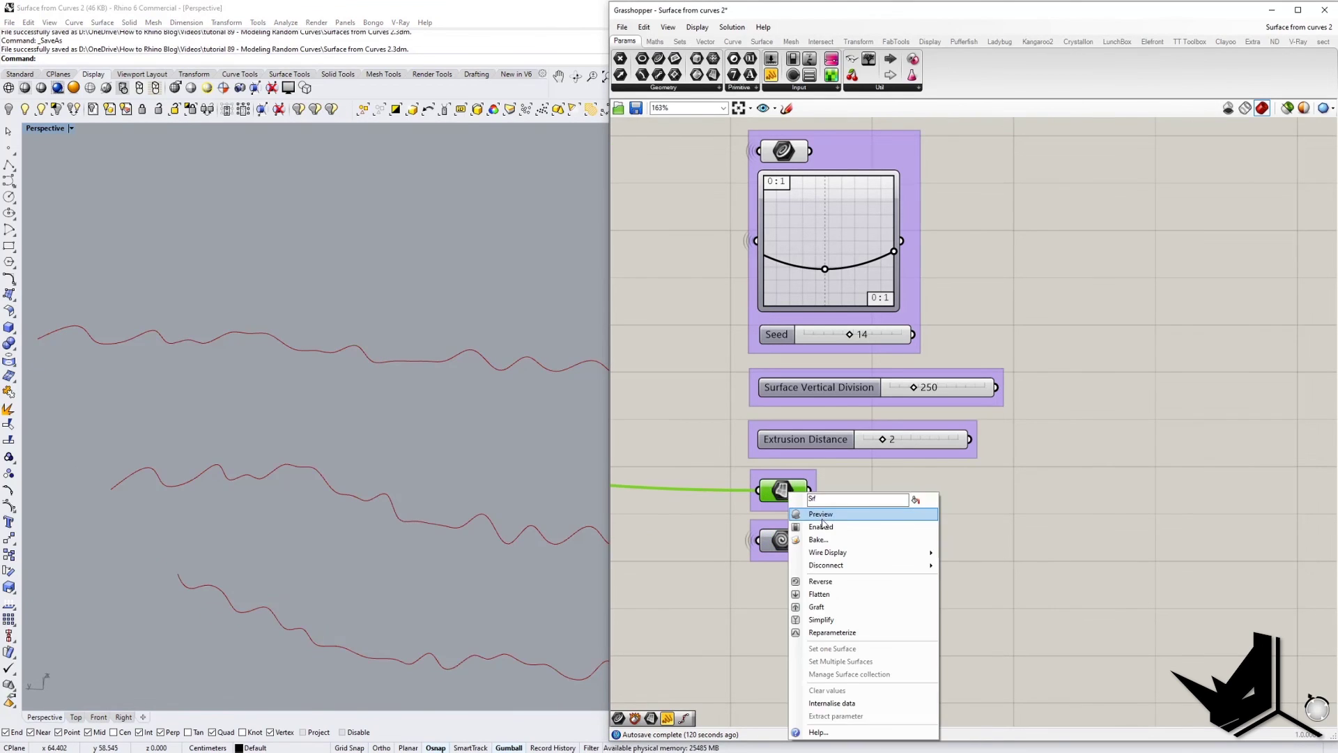
click(823, 517)
right_drag(449, 474, 388, 414)
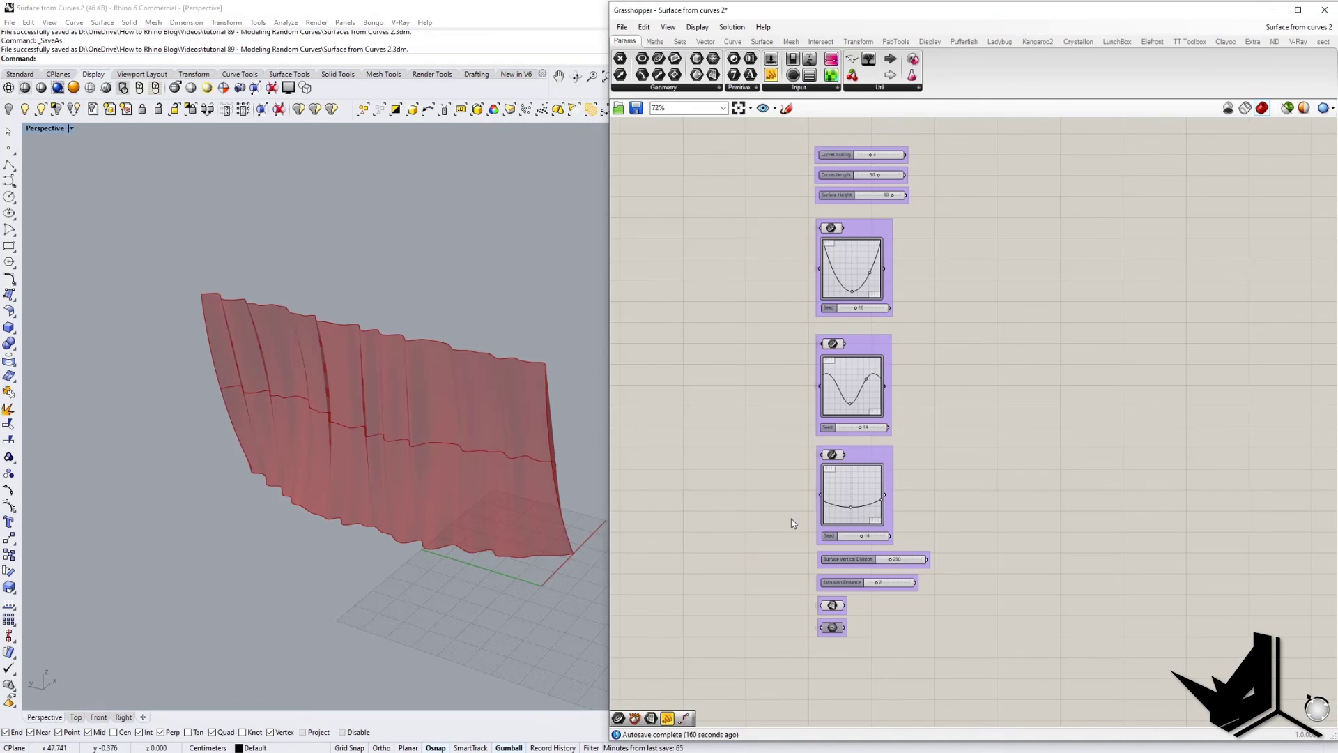